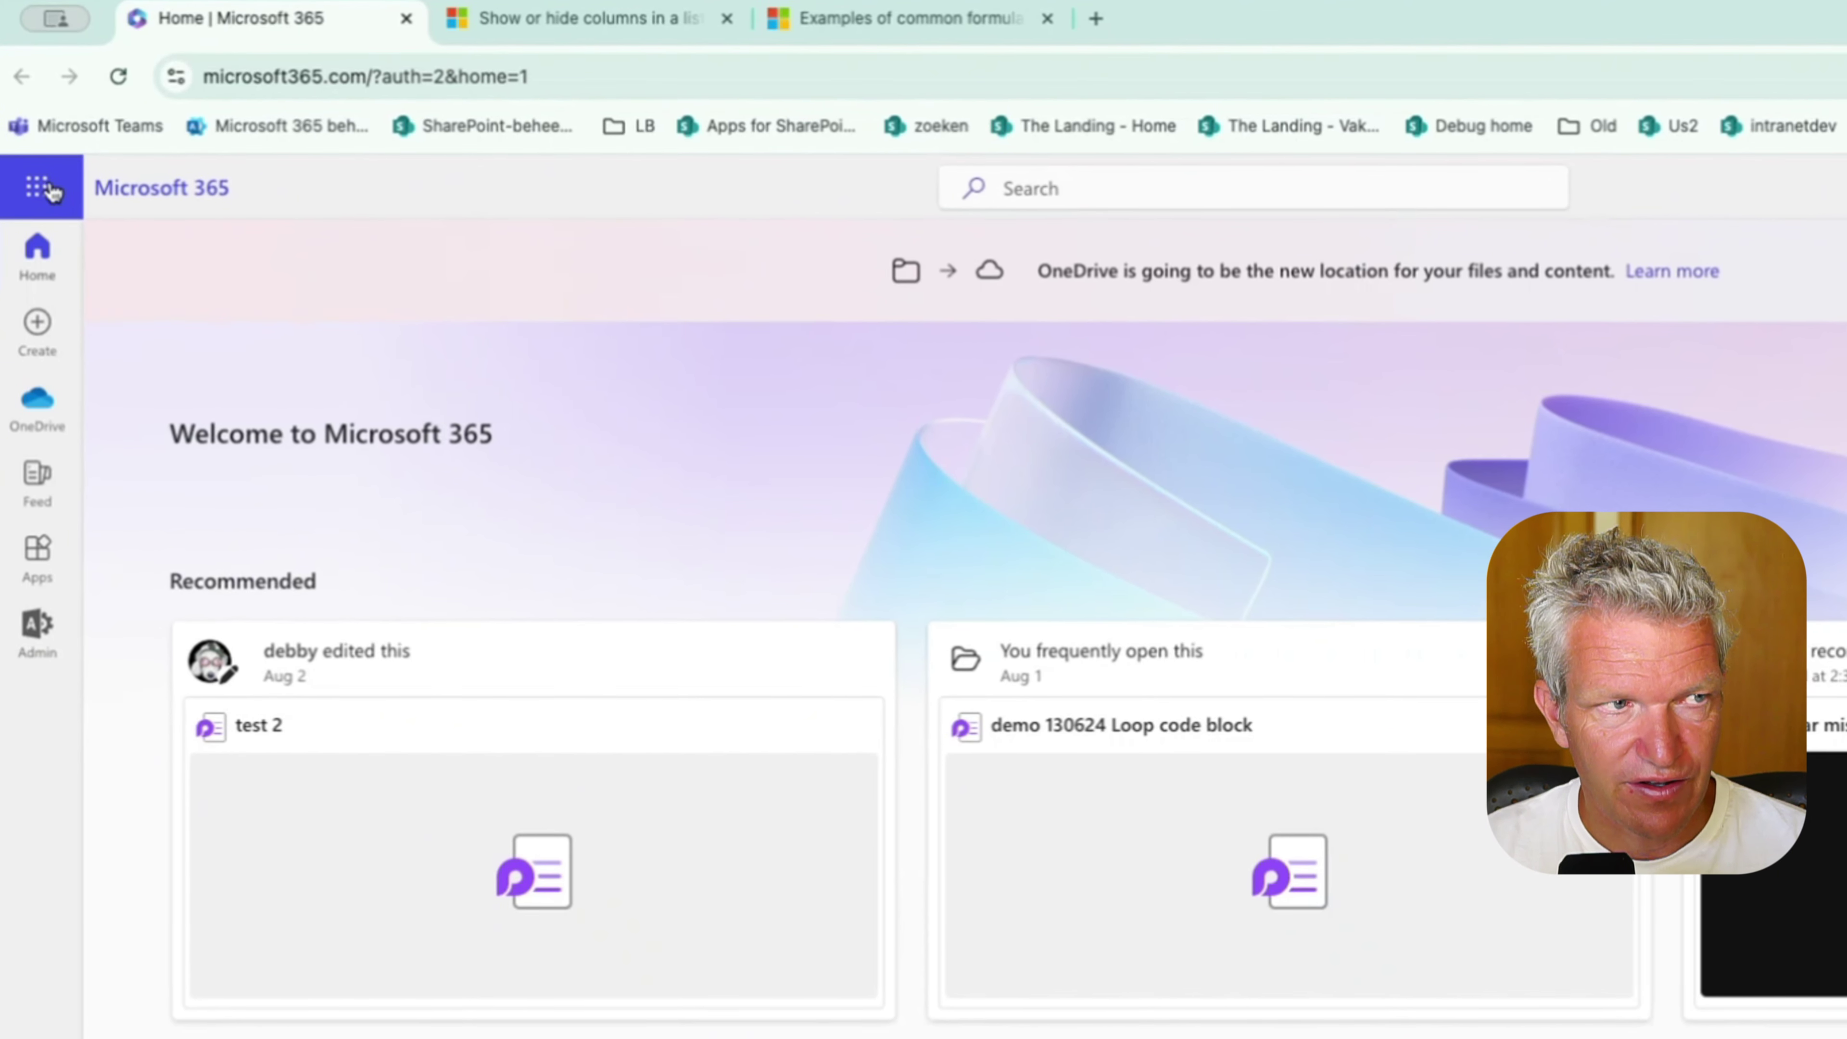
Launch Microsoft Lists from the app launcher and browse the new-list templates.
left_click(38, 188)
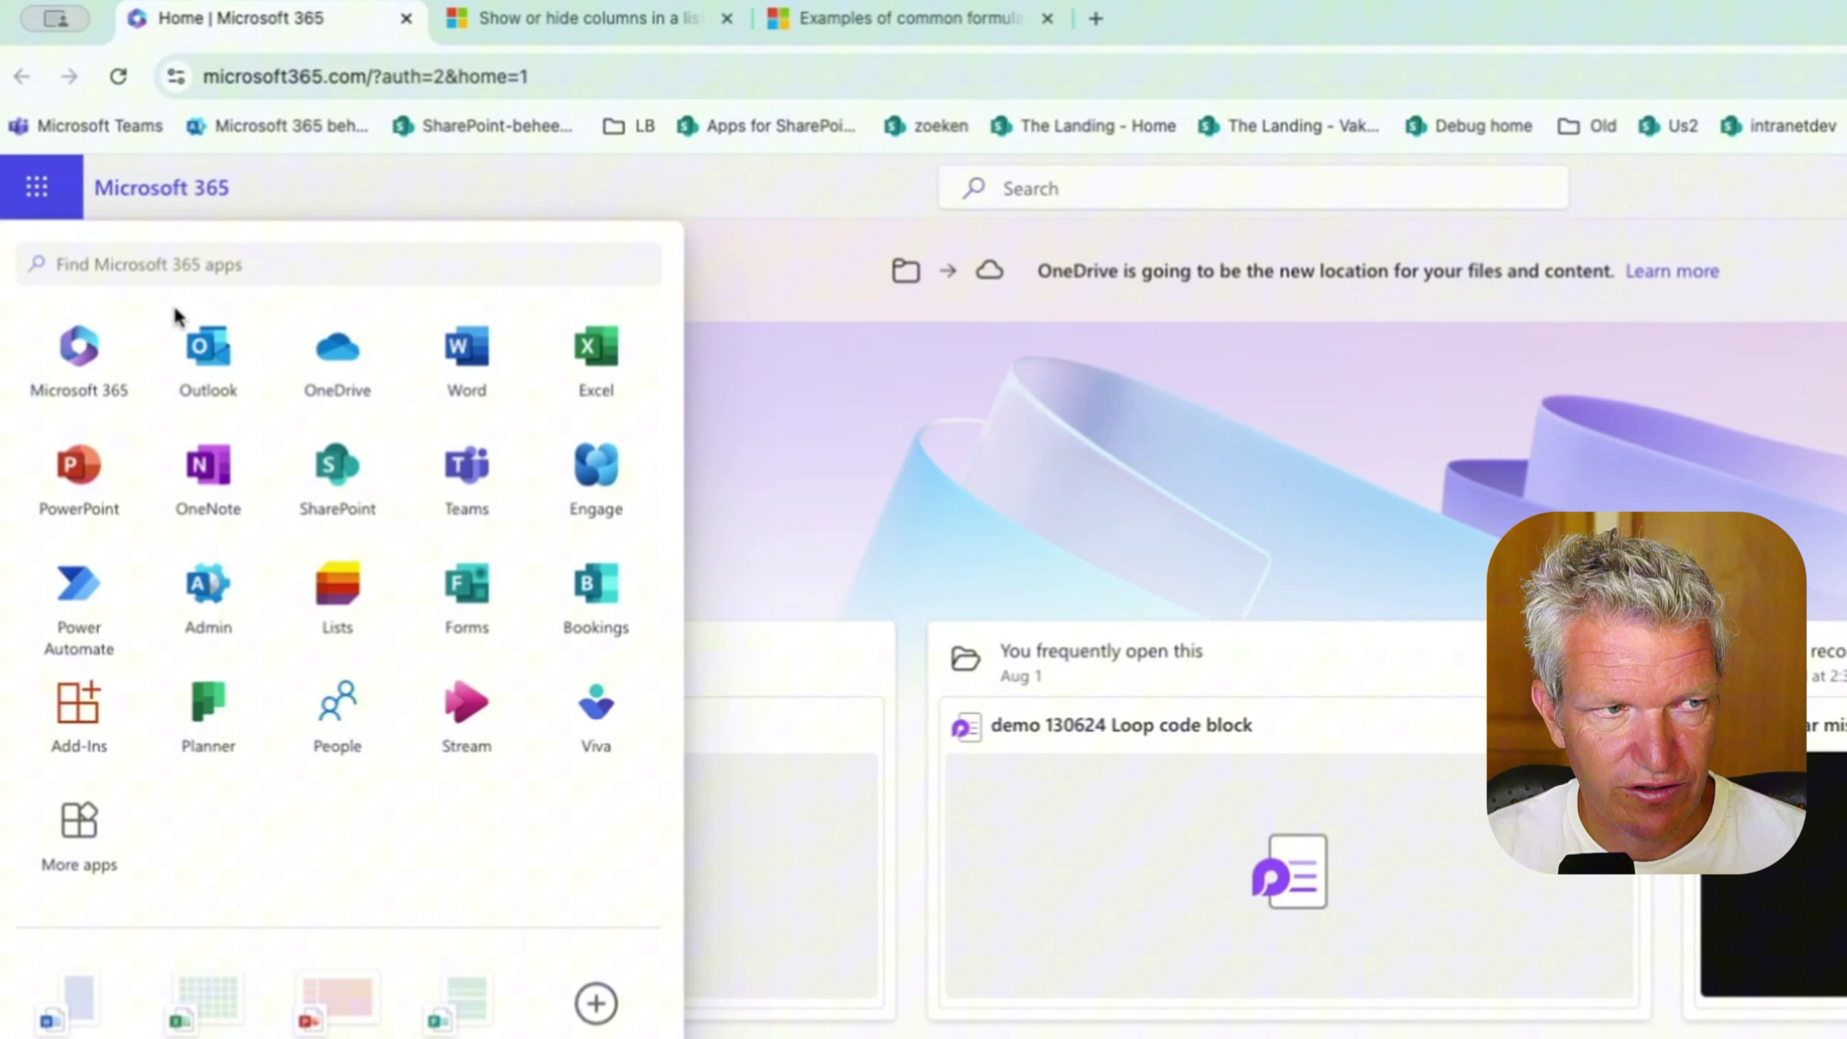
left_click(362, 610)
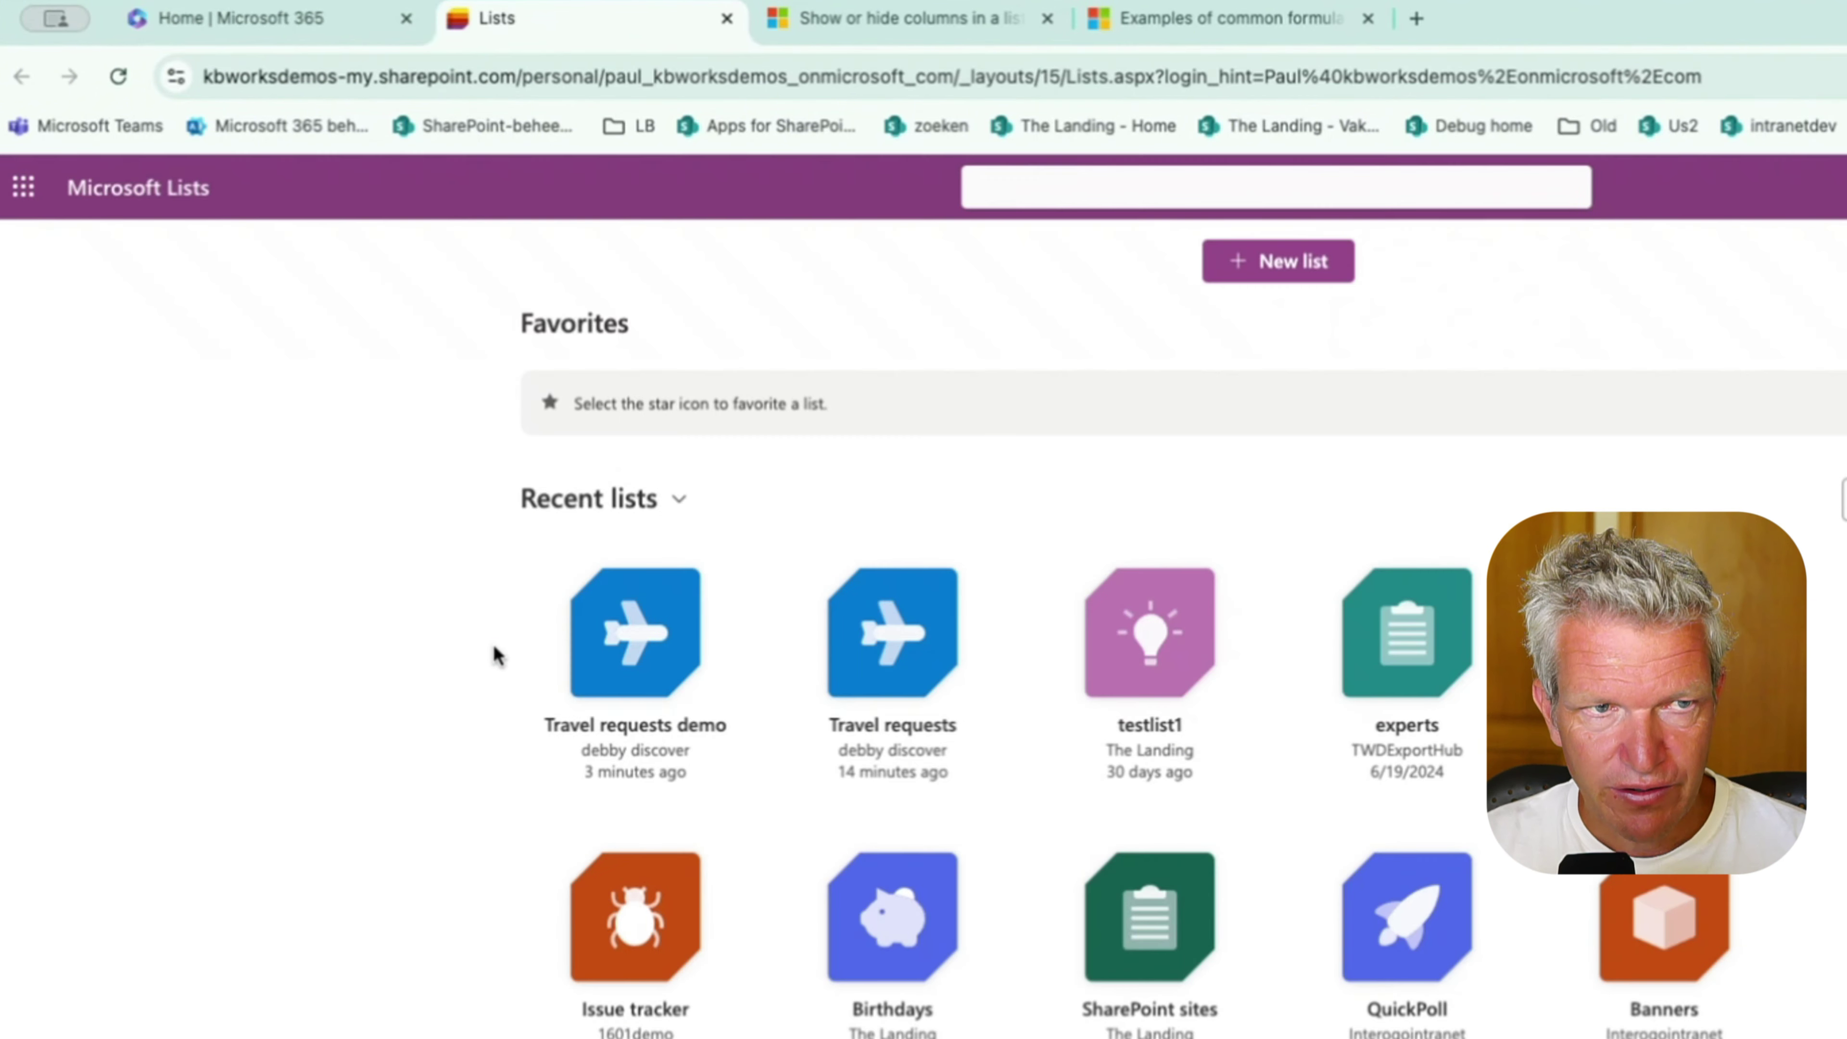
left_click(1278, 261)
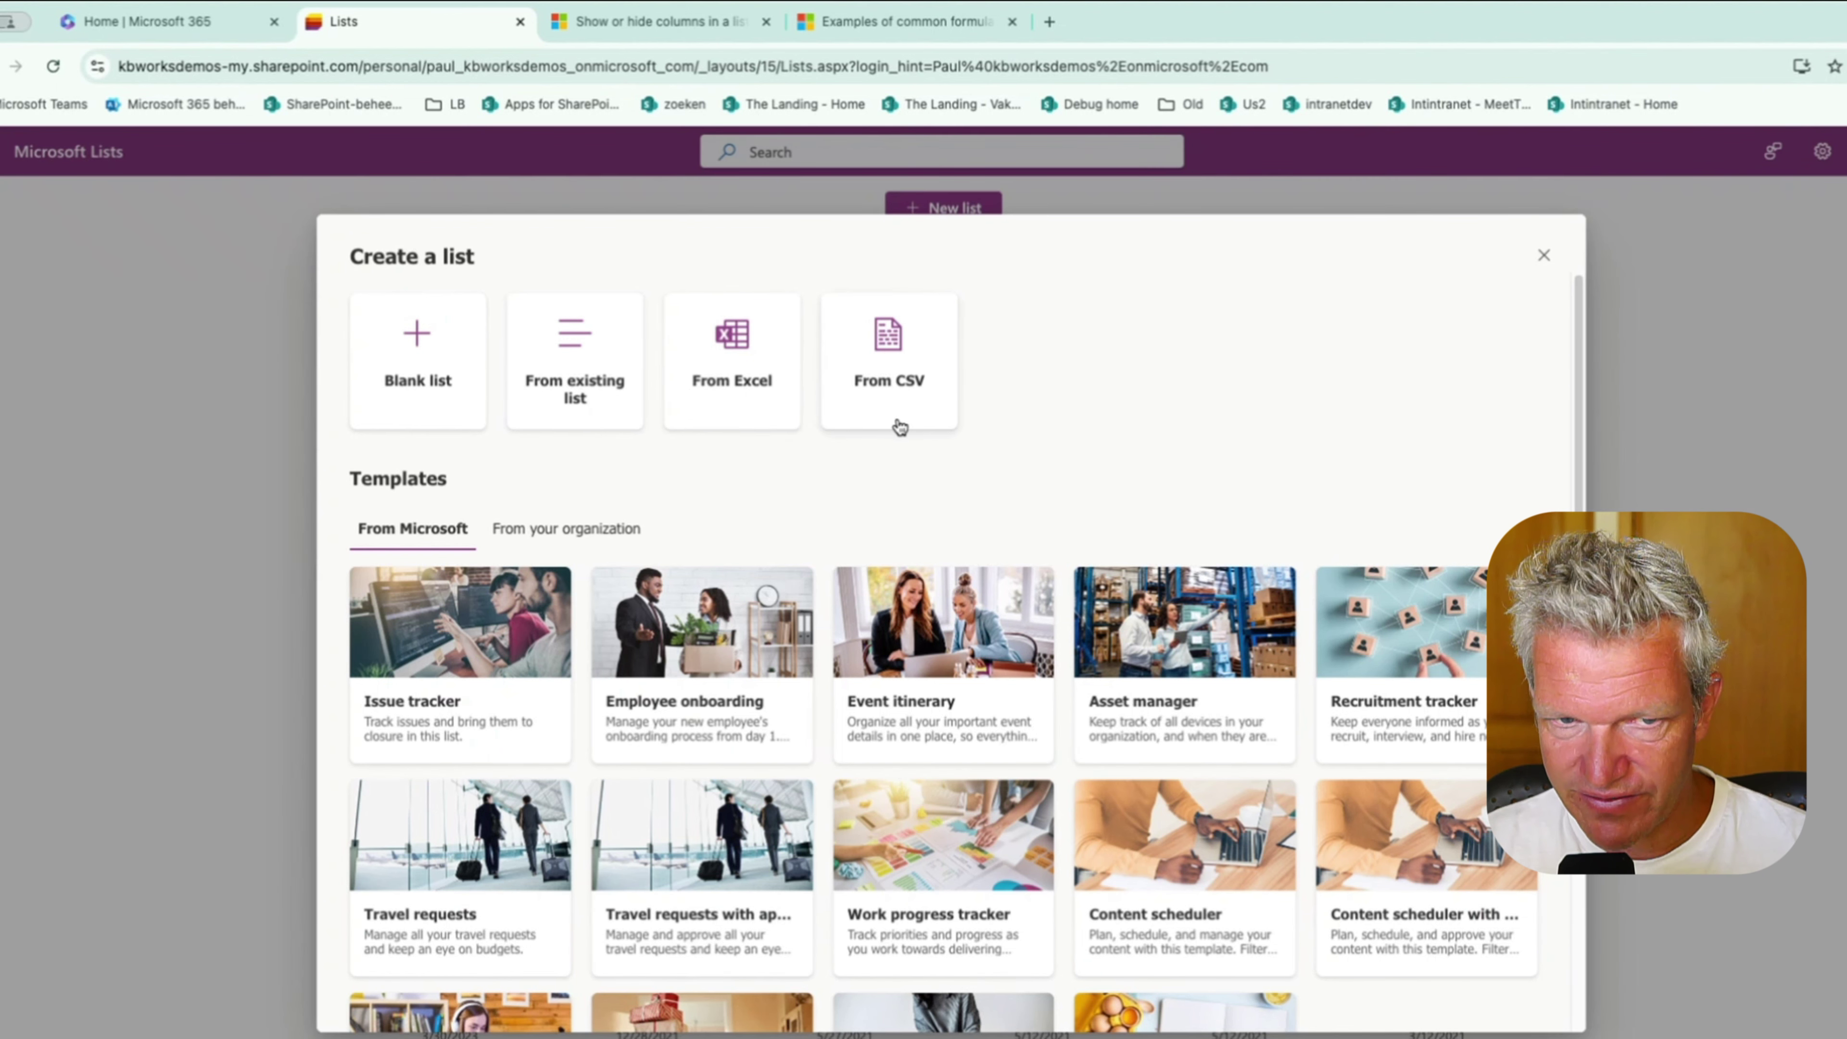
scroll(931, 495, "down", 2)
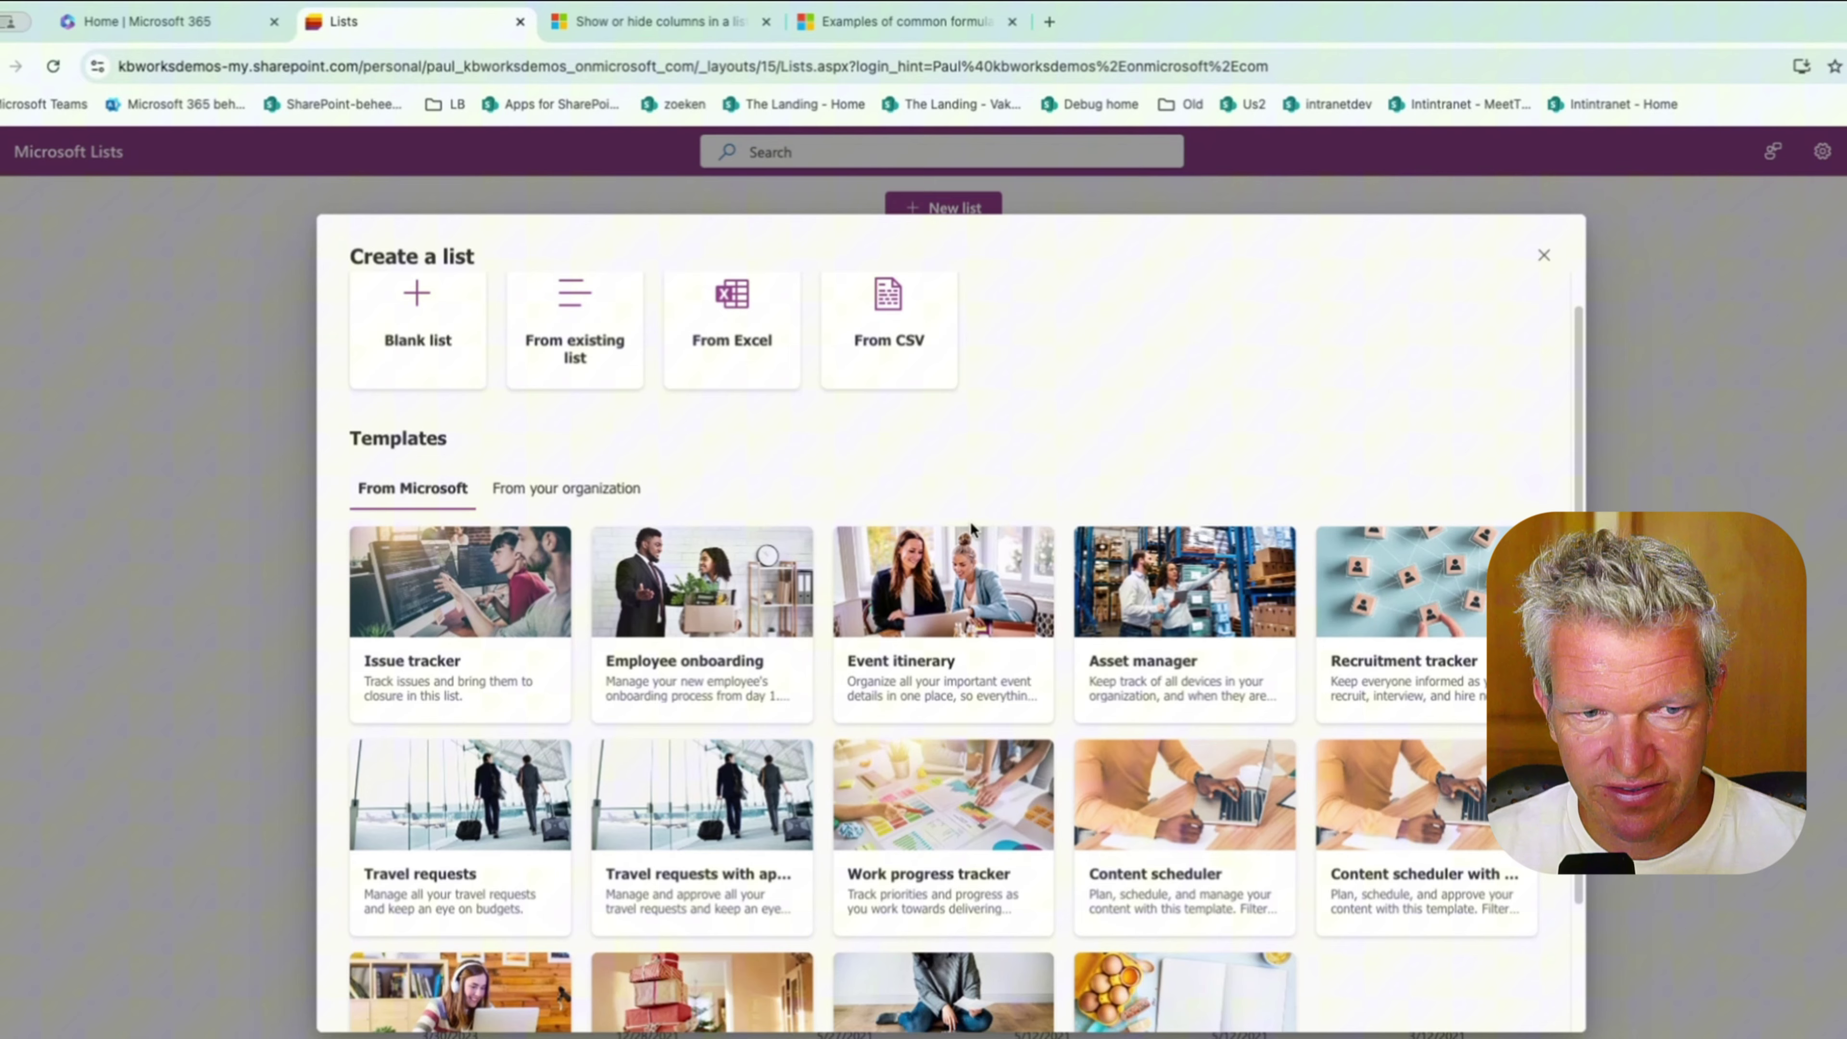
scroll(981, 536, "down", 3)
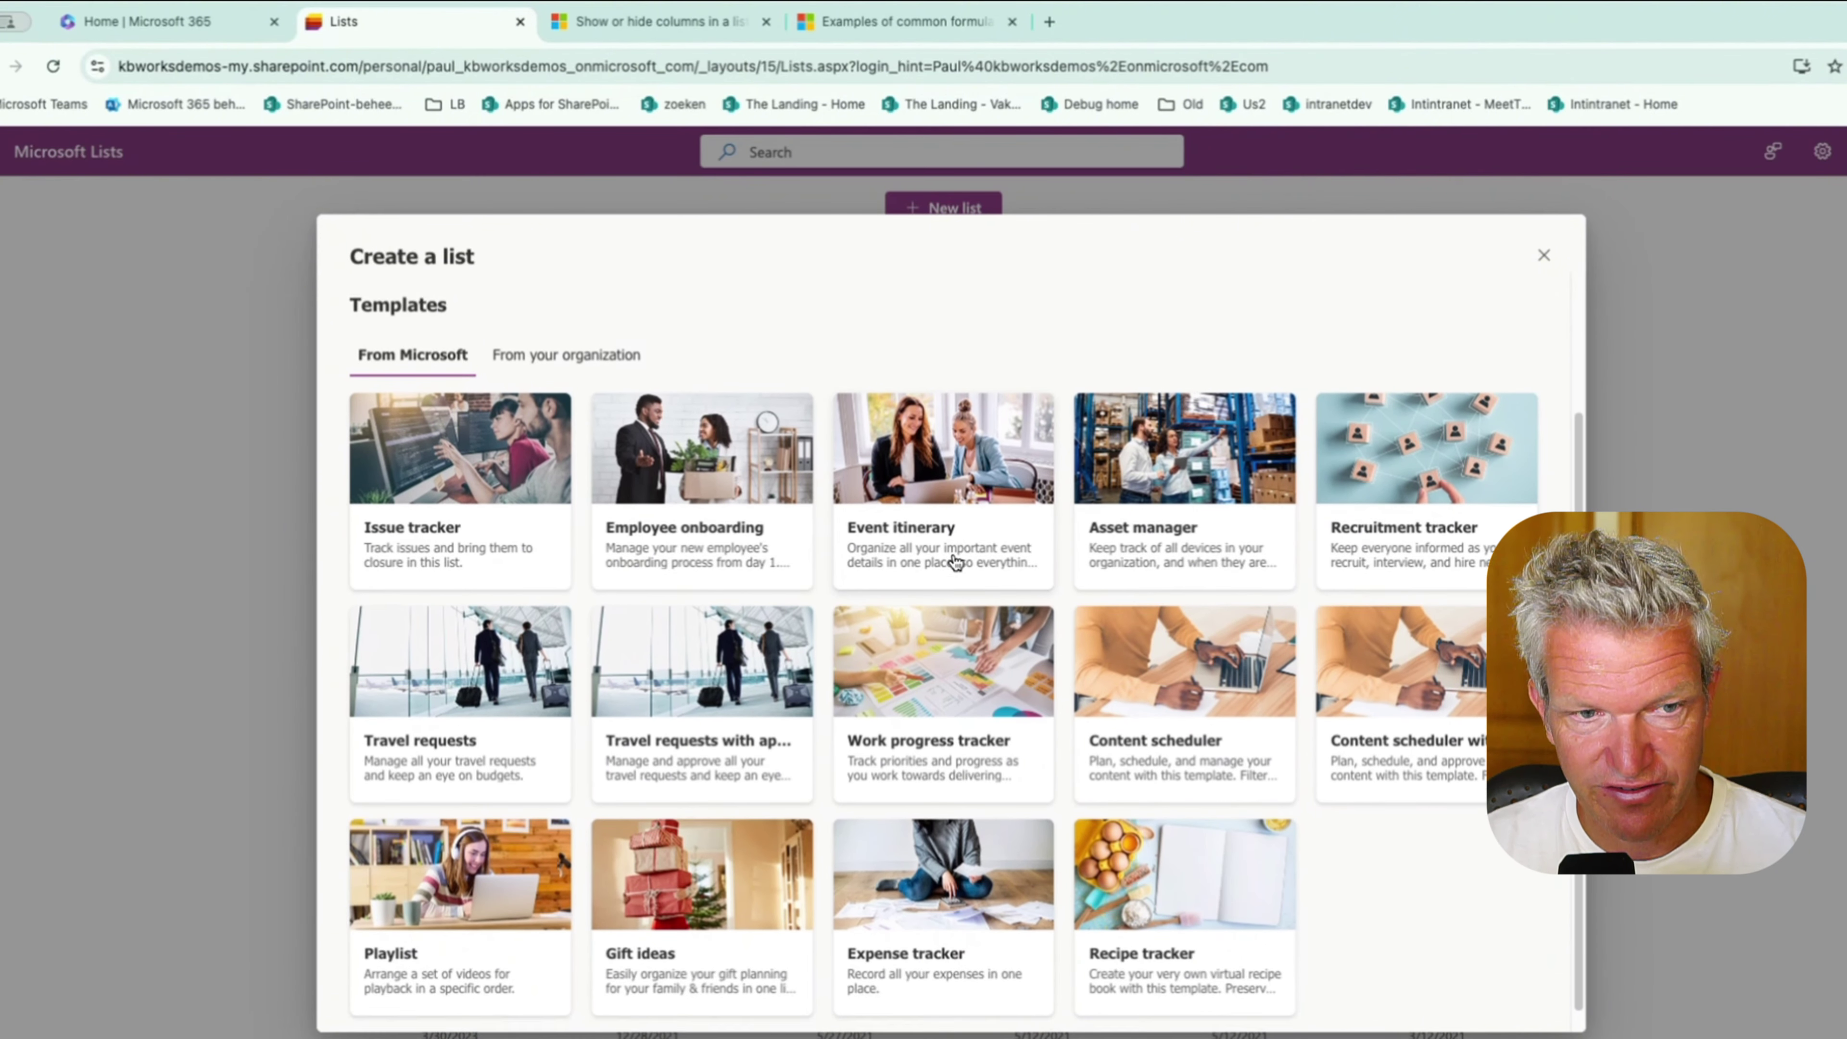
scroll(956, 561, "up", 5)
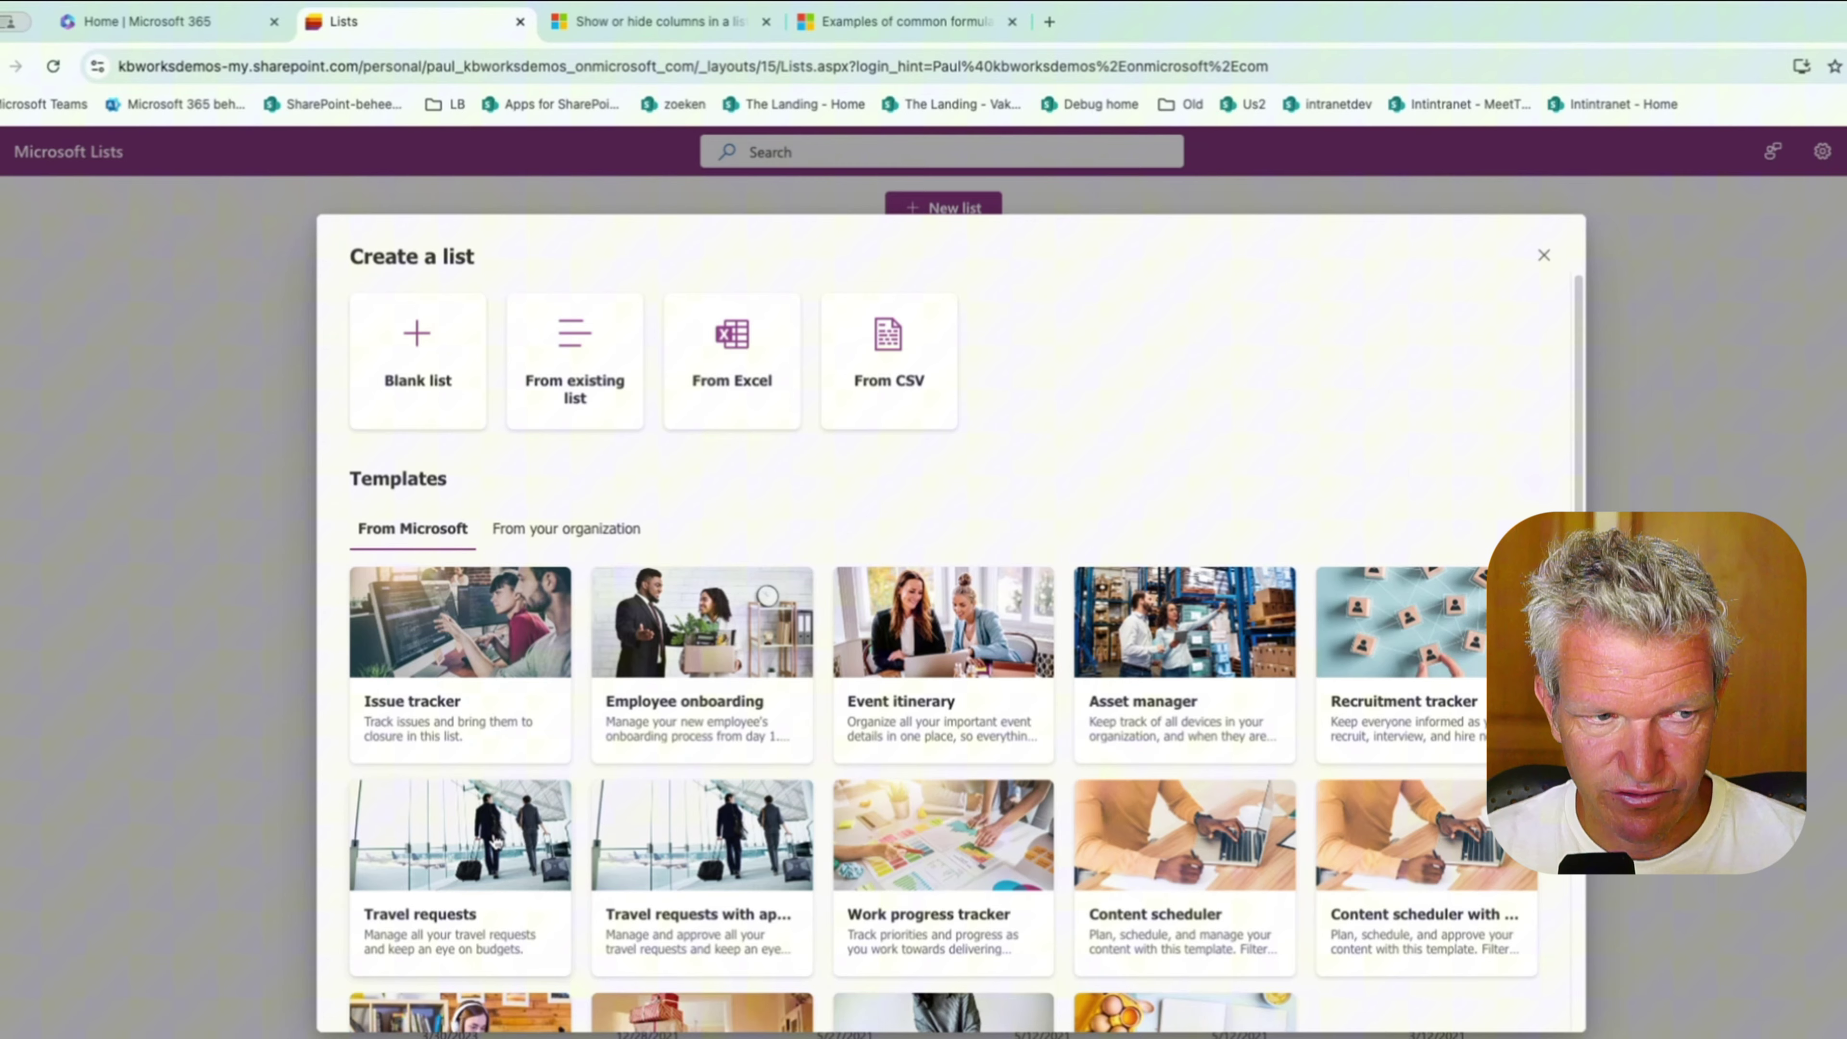
Create 'Travel requests lists demo' from the Travel requests template in dark red, saved to a team site and shown in navigation.
left_click(493, 838)
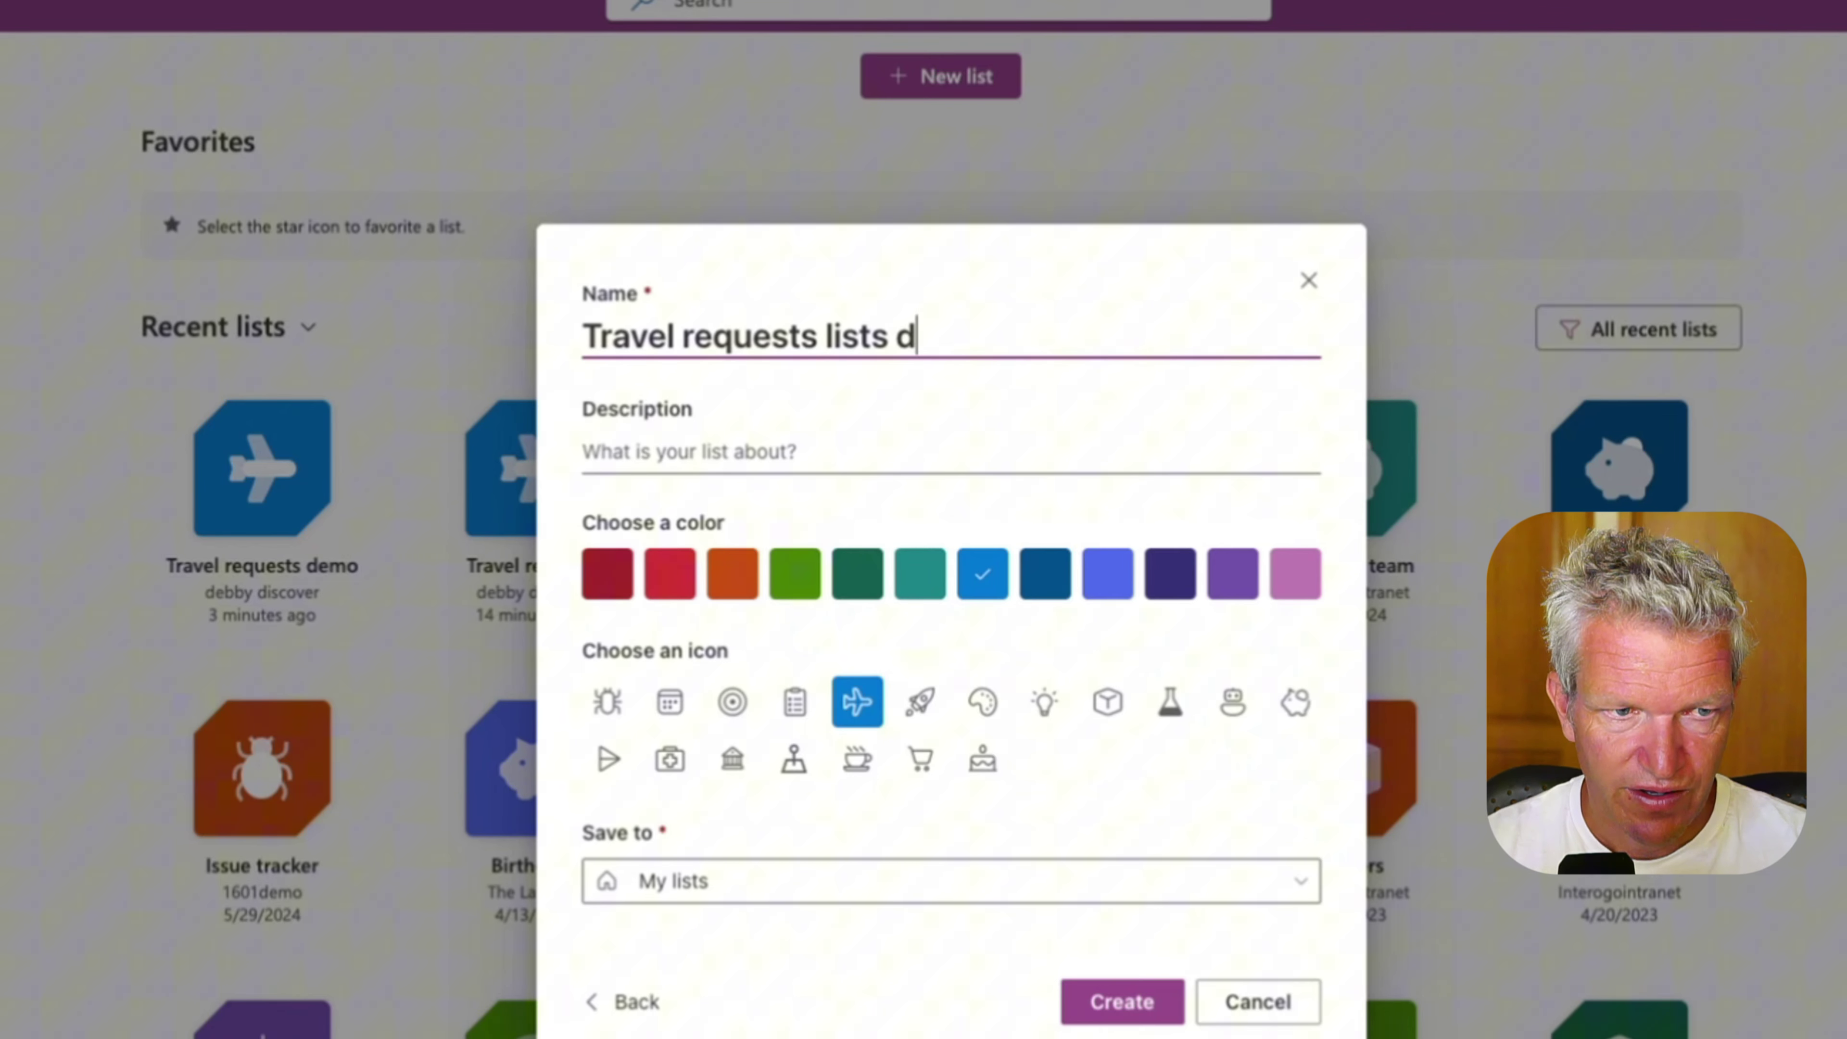
type("emo")
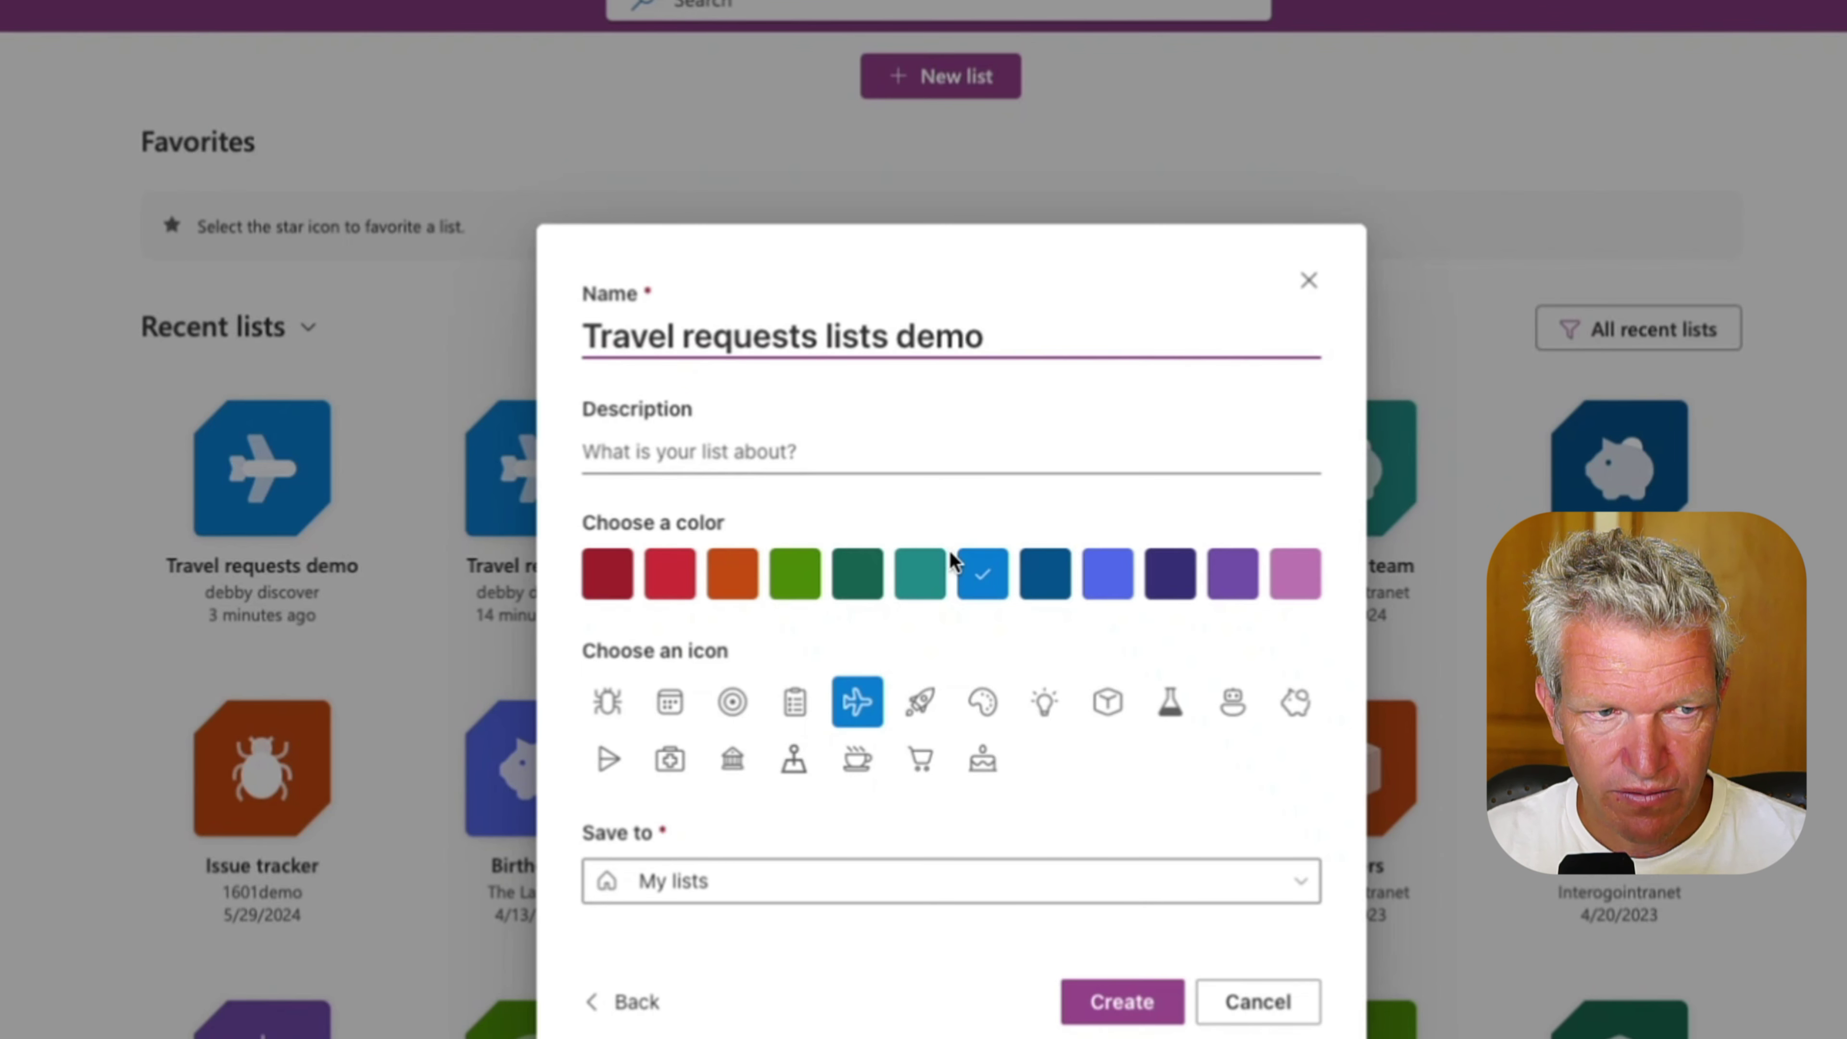
left_click(609, 582)
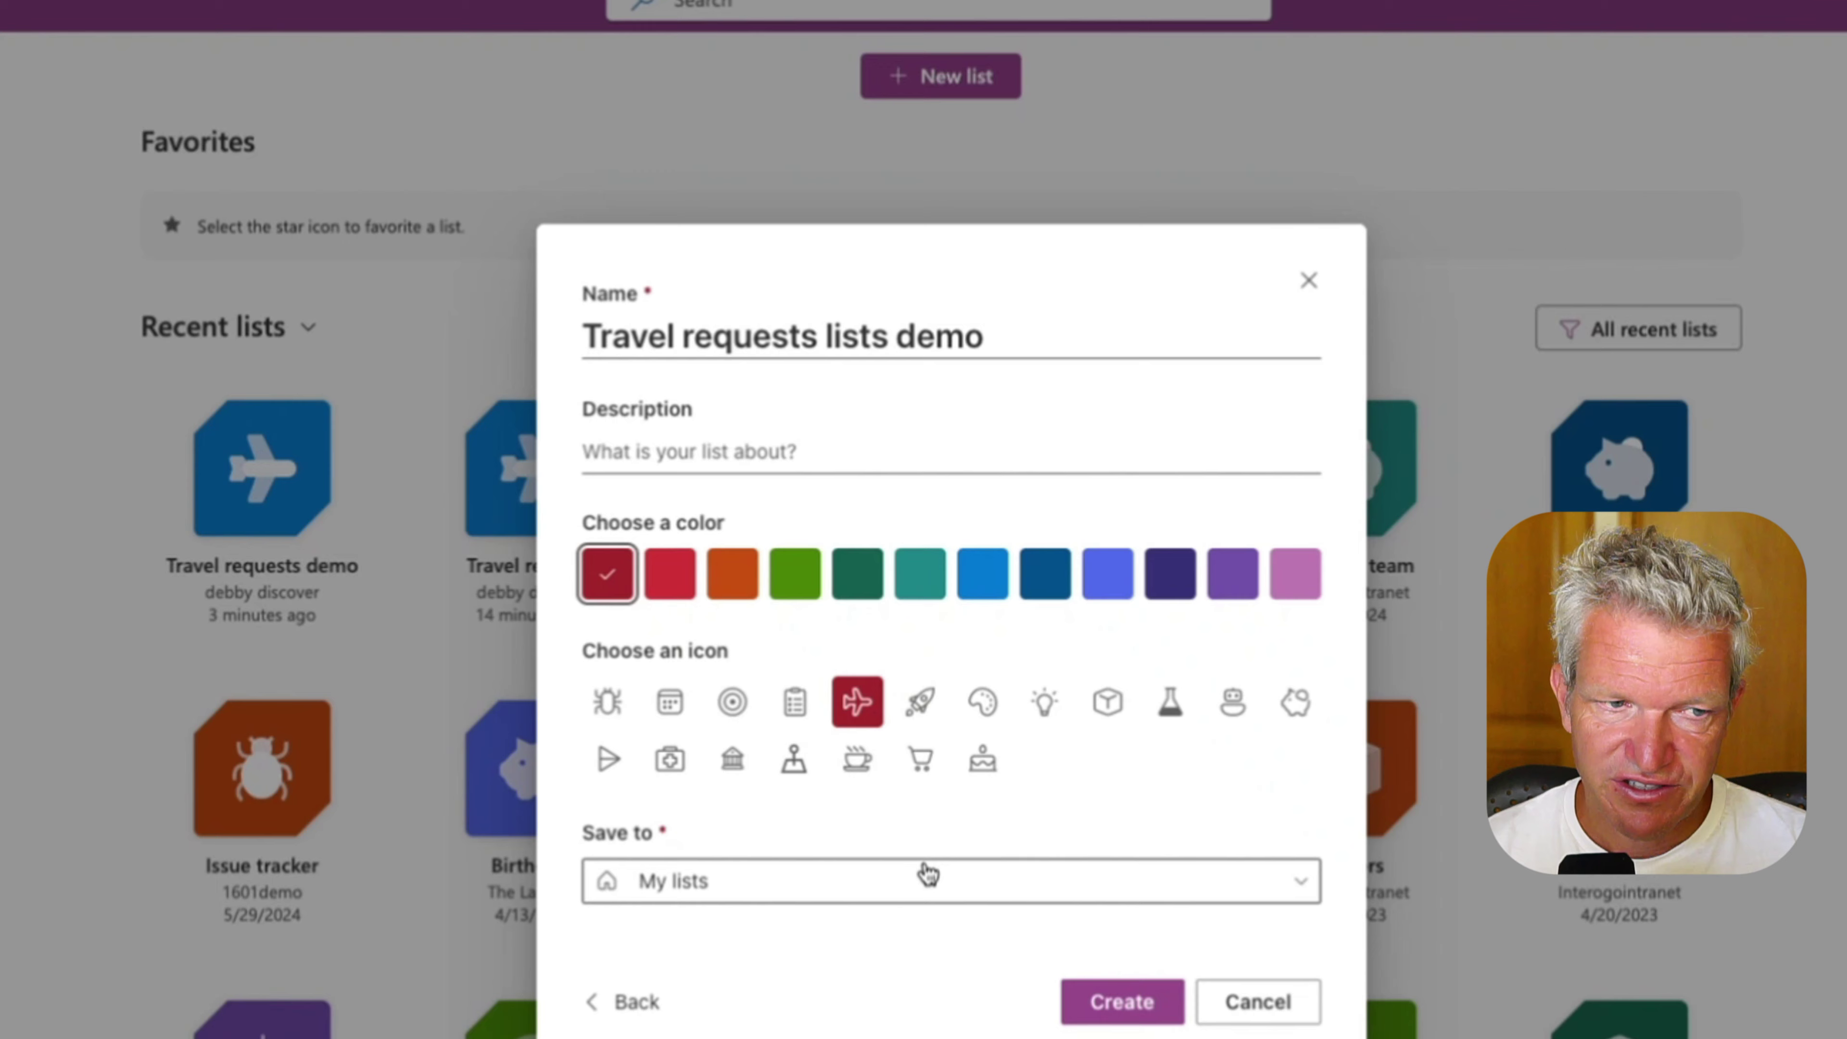
left_click(928, 880)
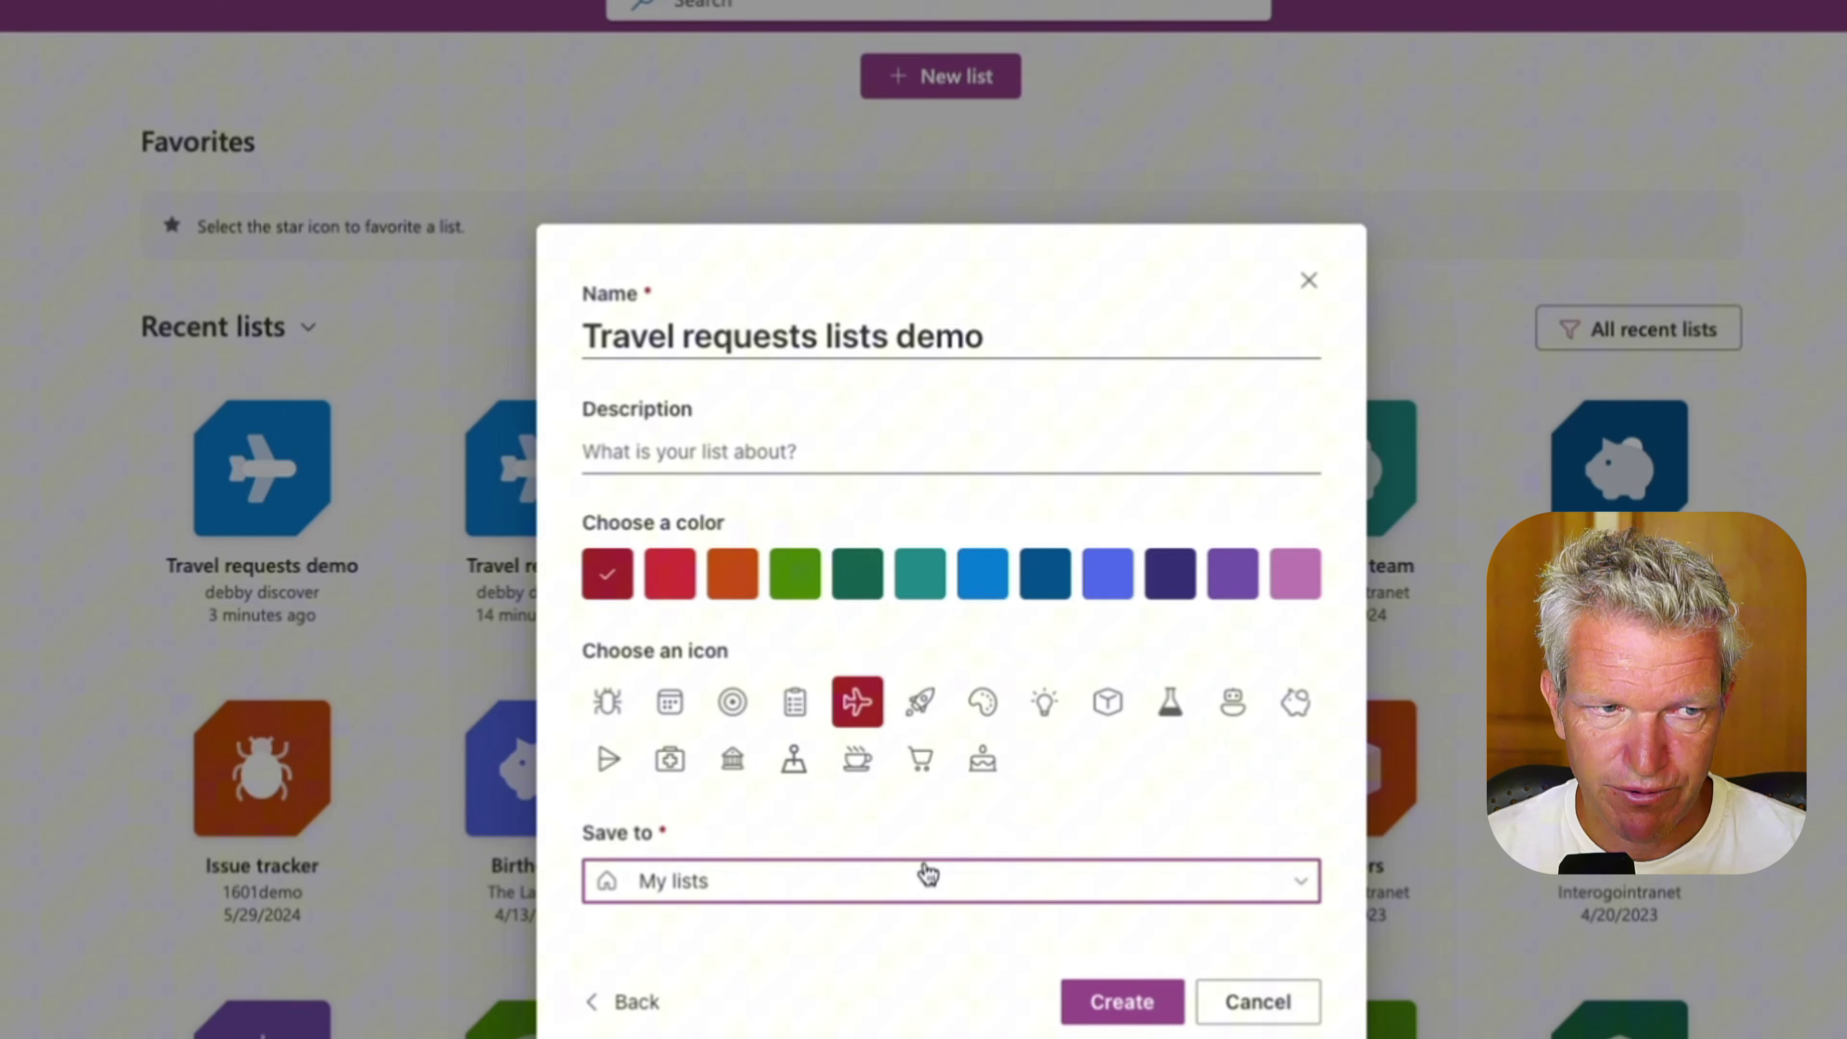
left_click(929, 876)
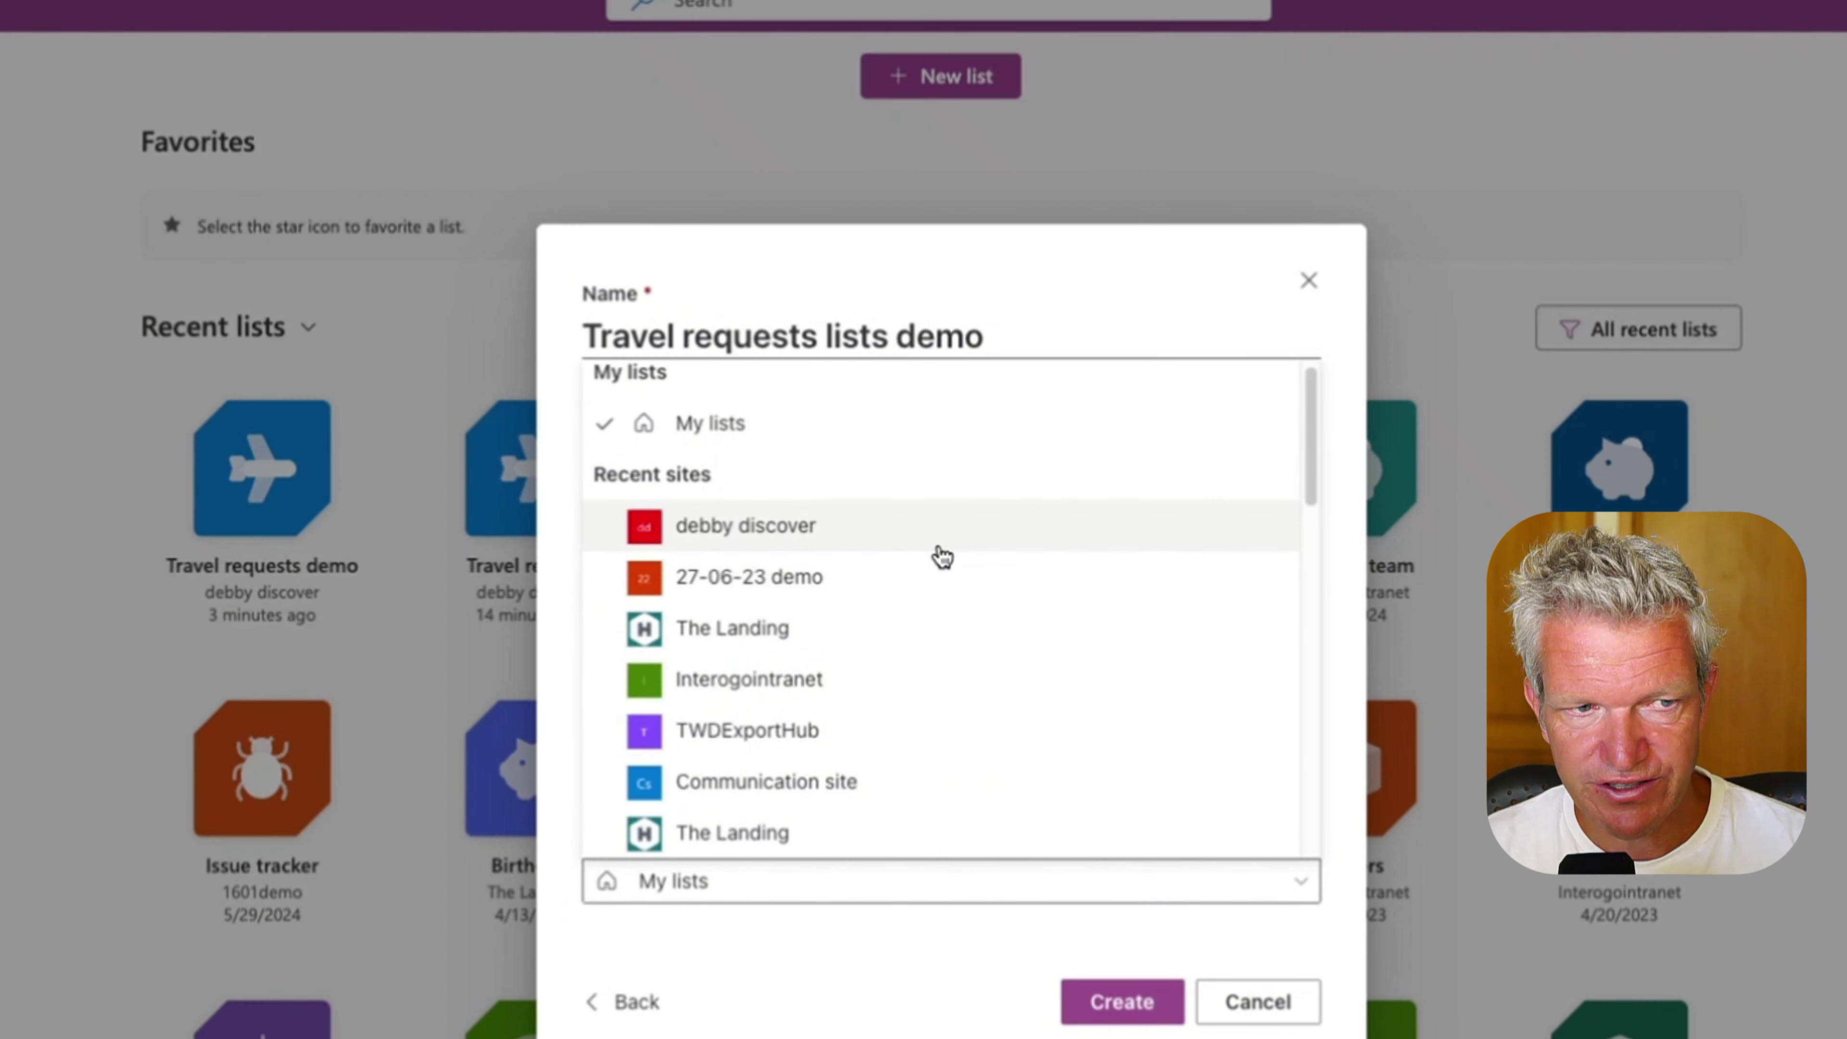
left_click(936, 545)
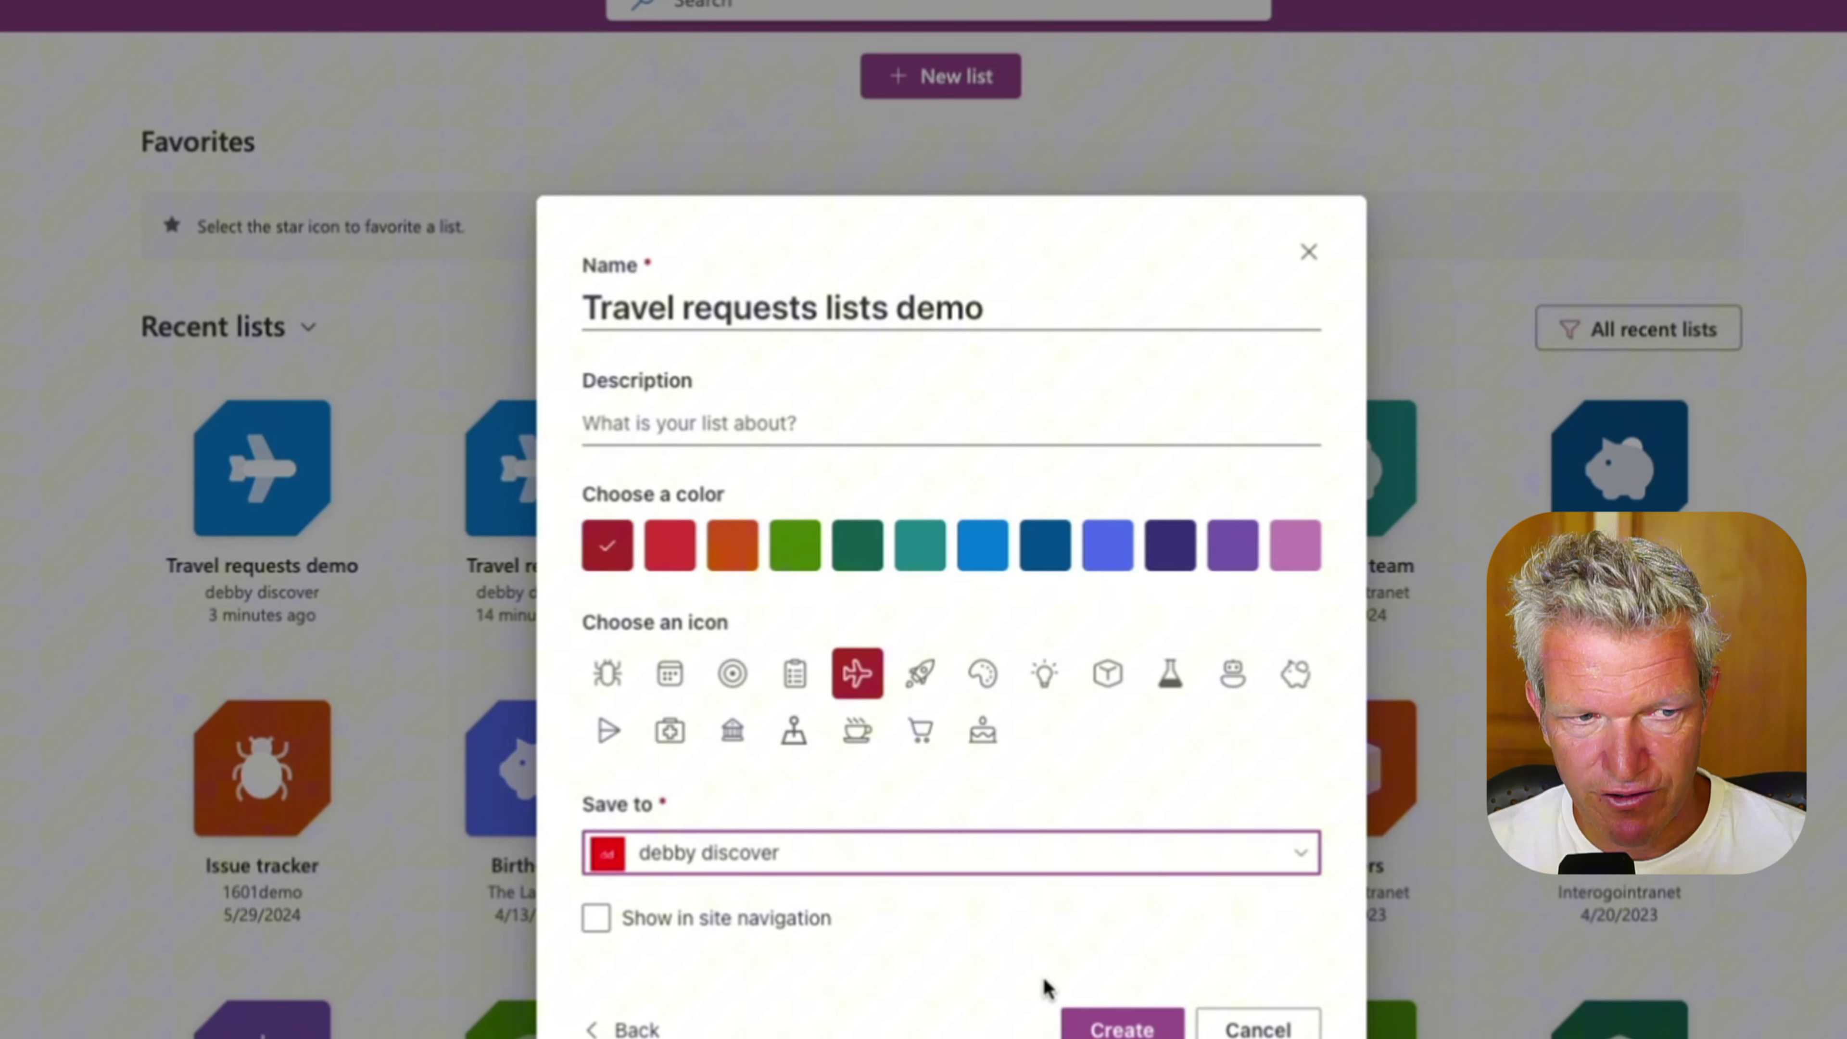
left_click(756, 922)
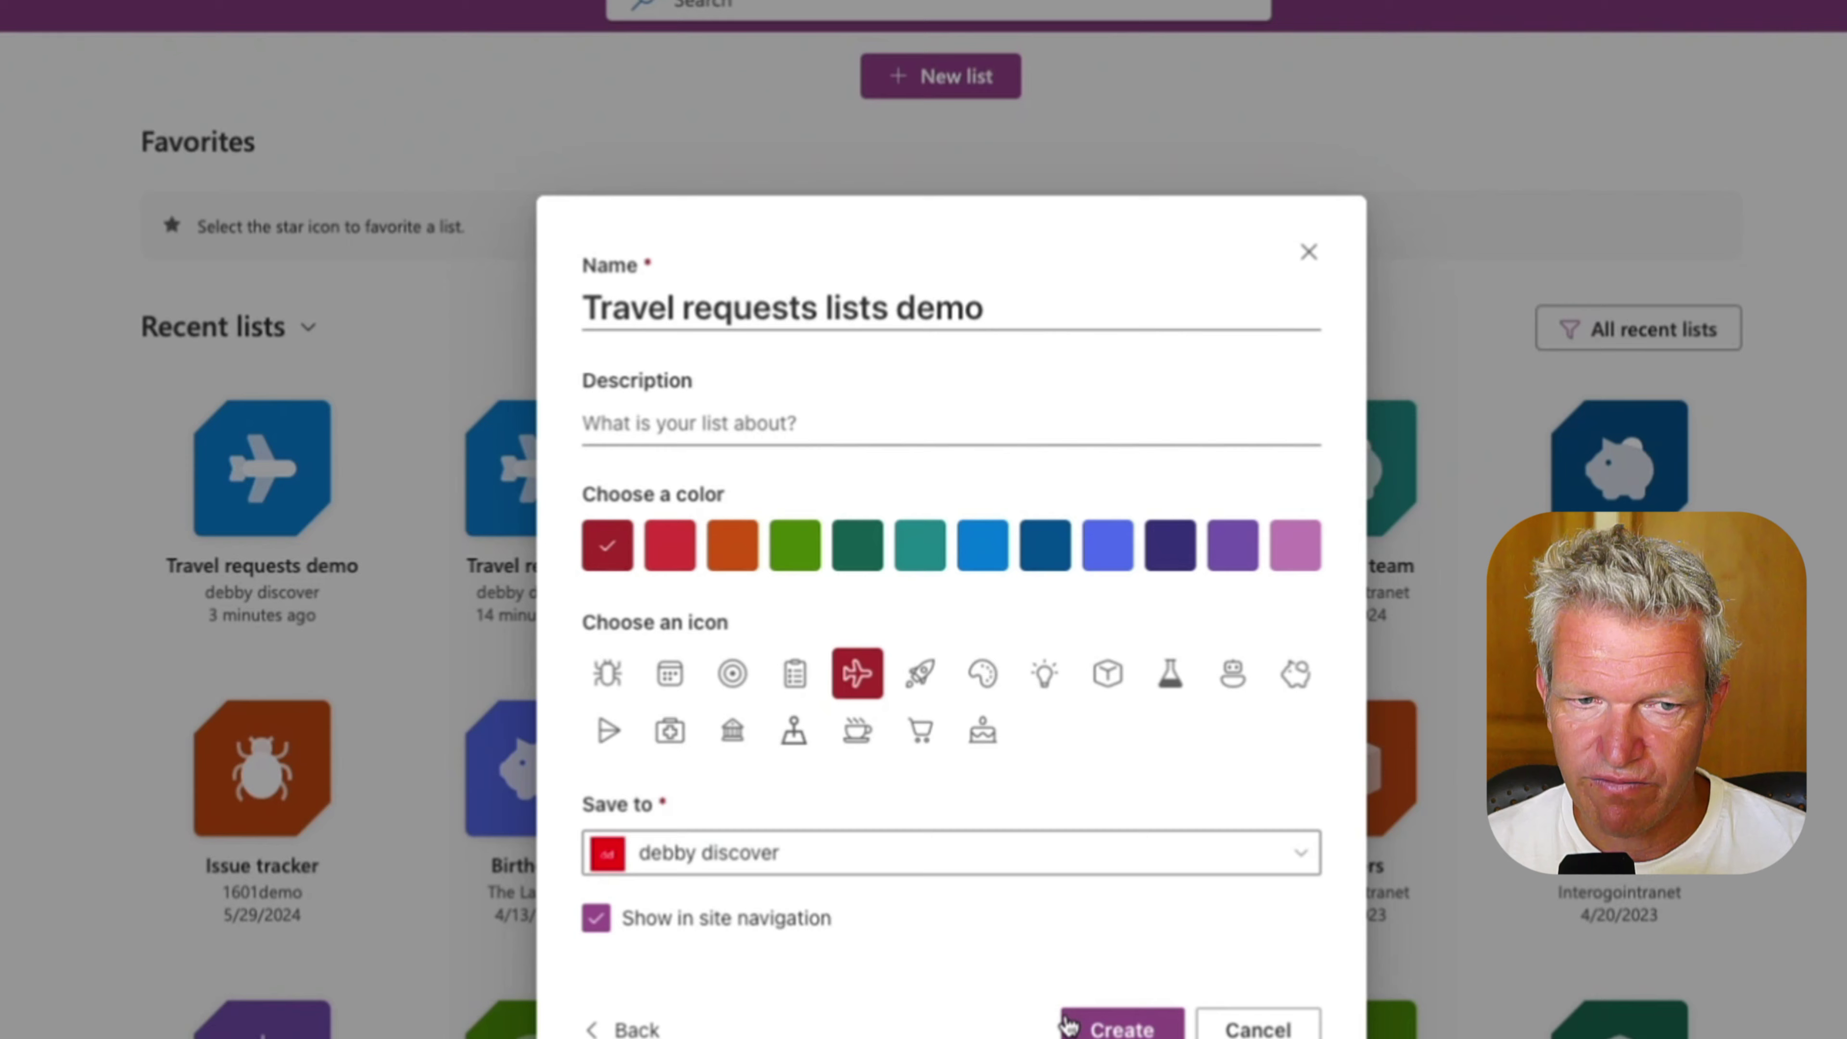
left_click(1088, 1032)
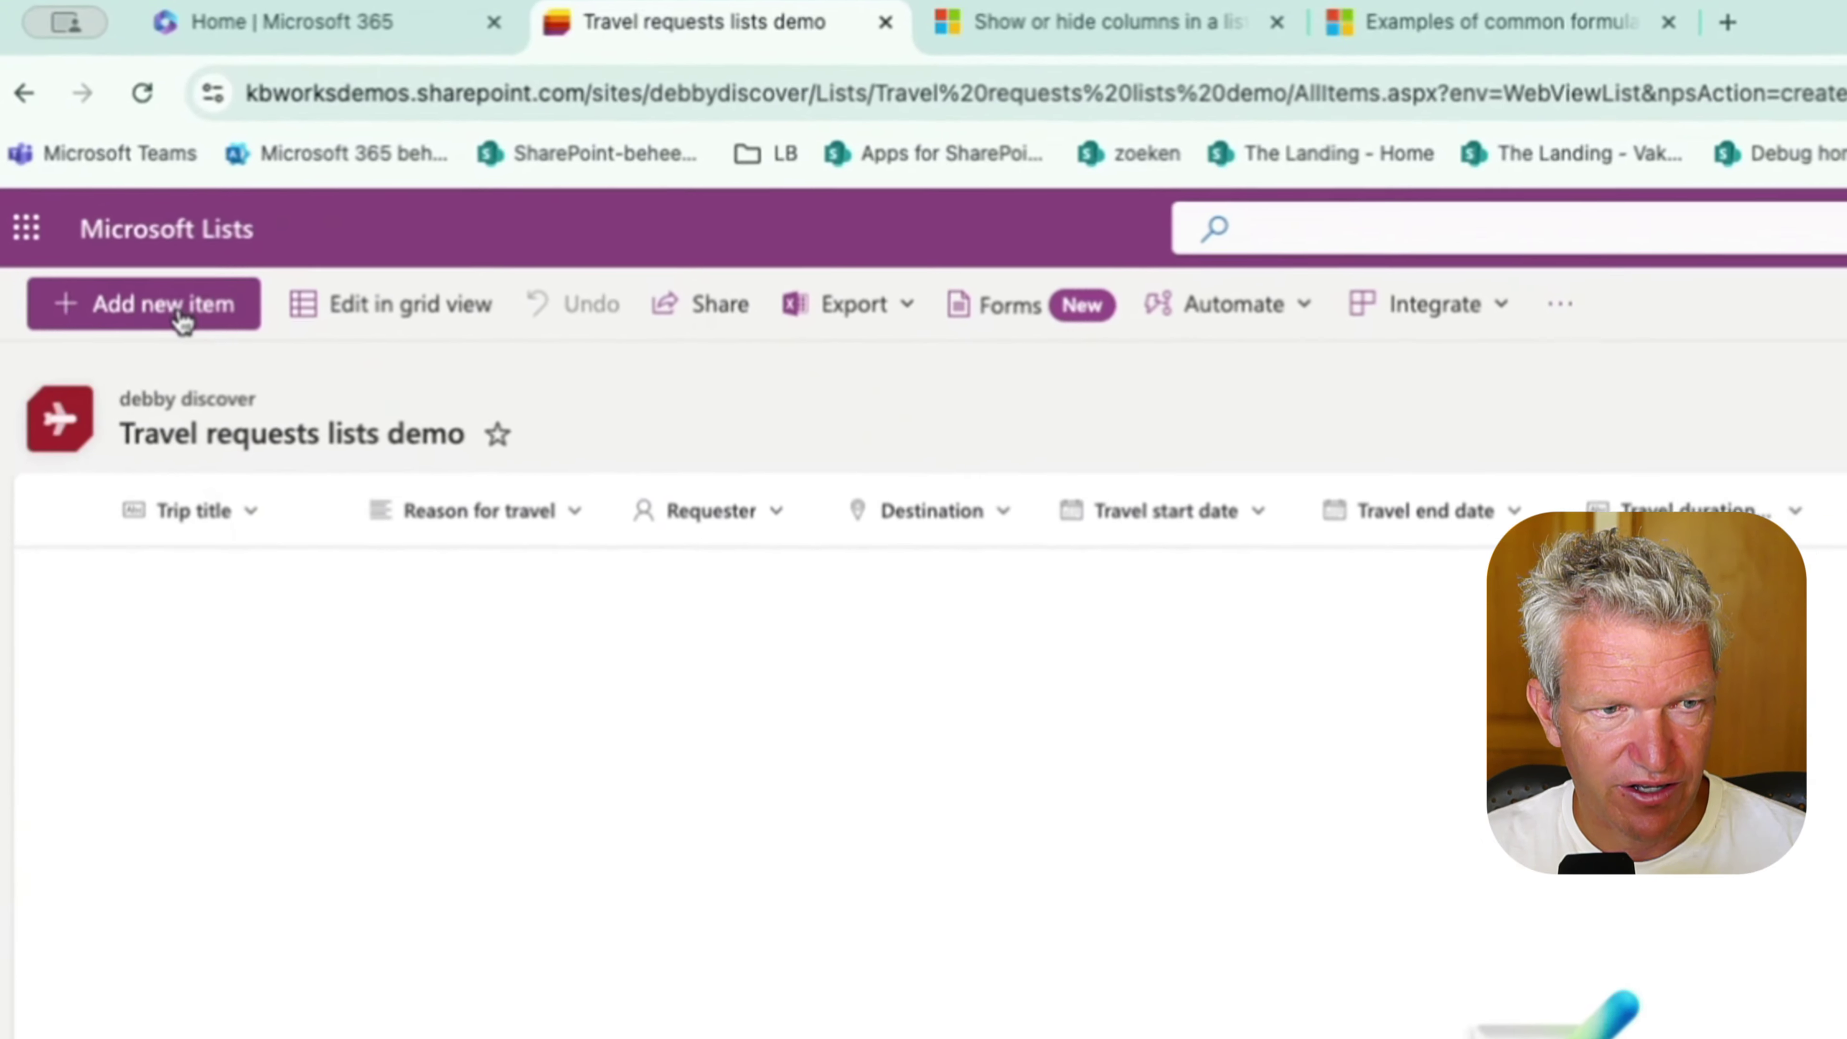
Start a new travel request titled 'demo lists item' and set the requester.
left_click(183, 320)
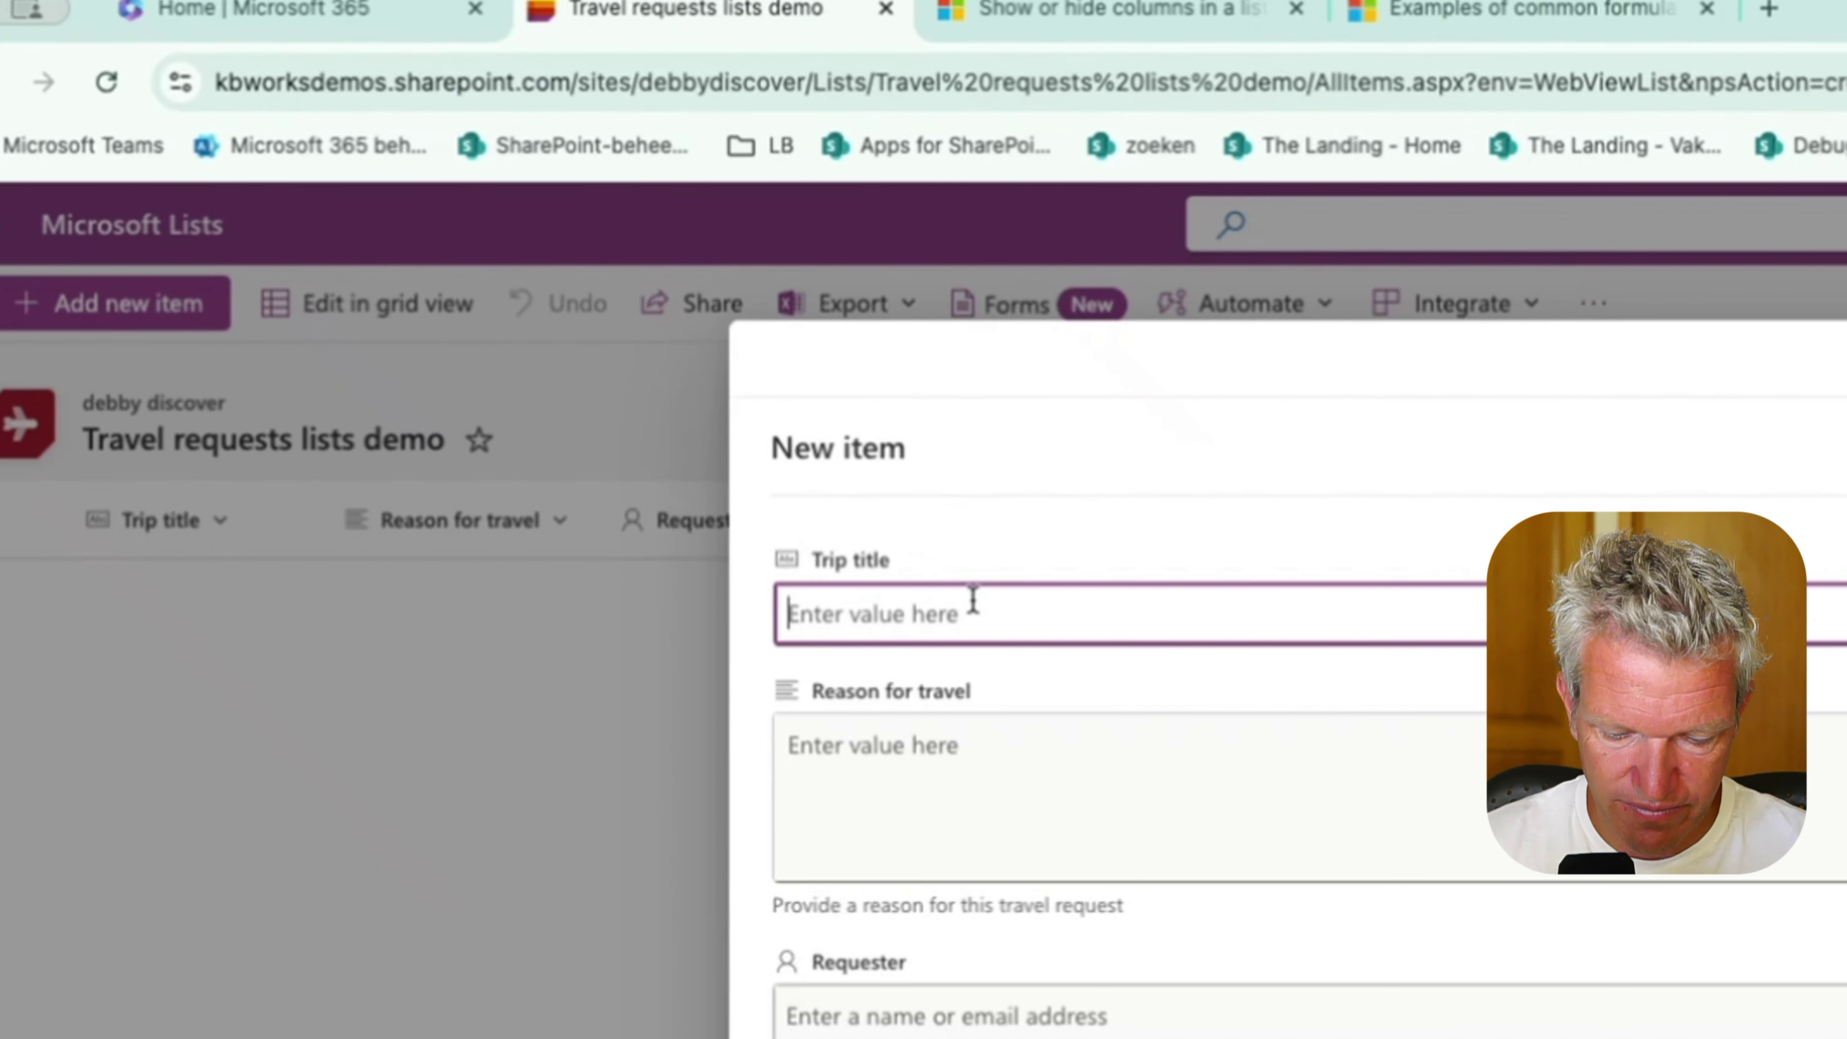
type("demo list")
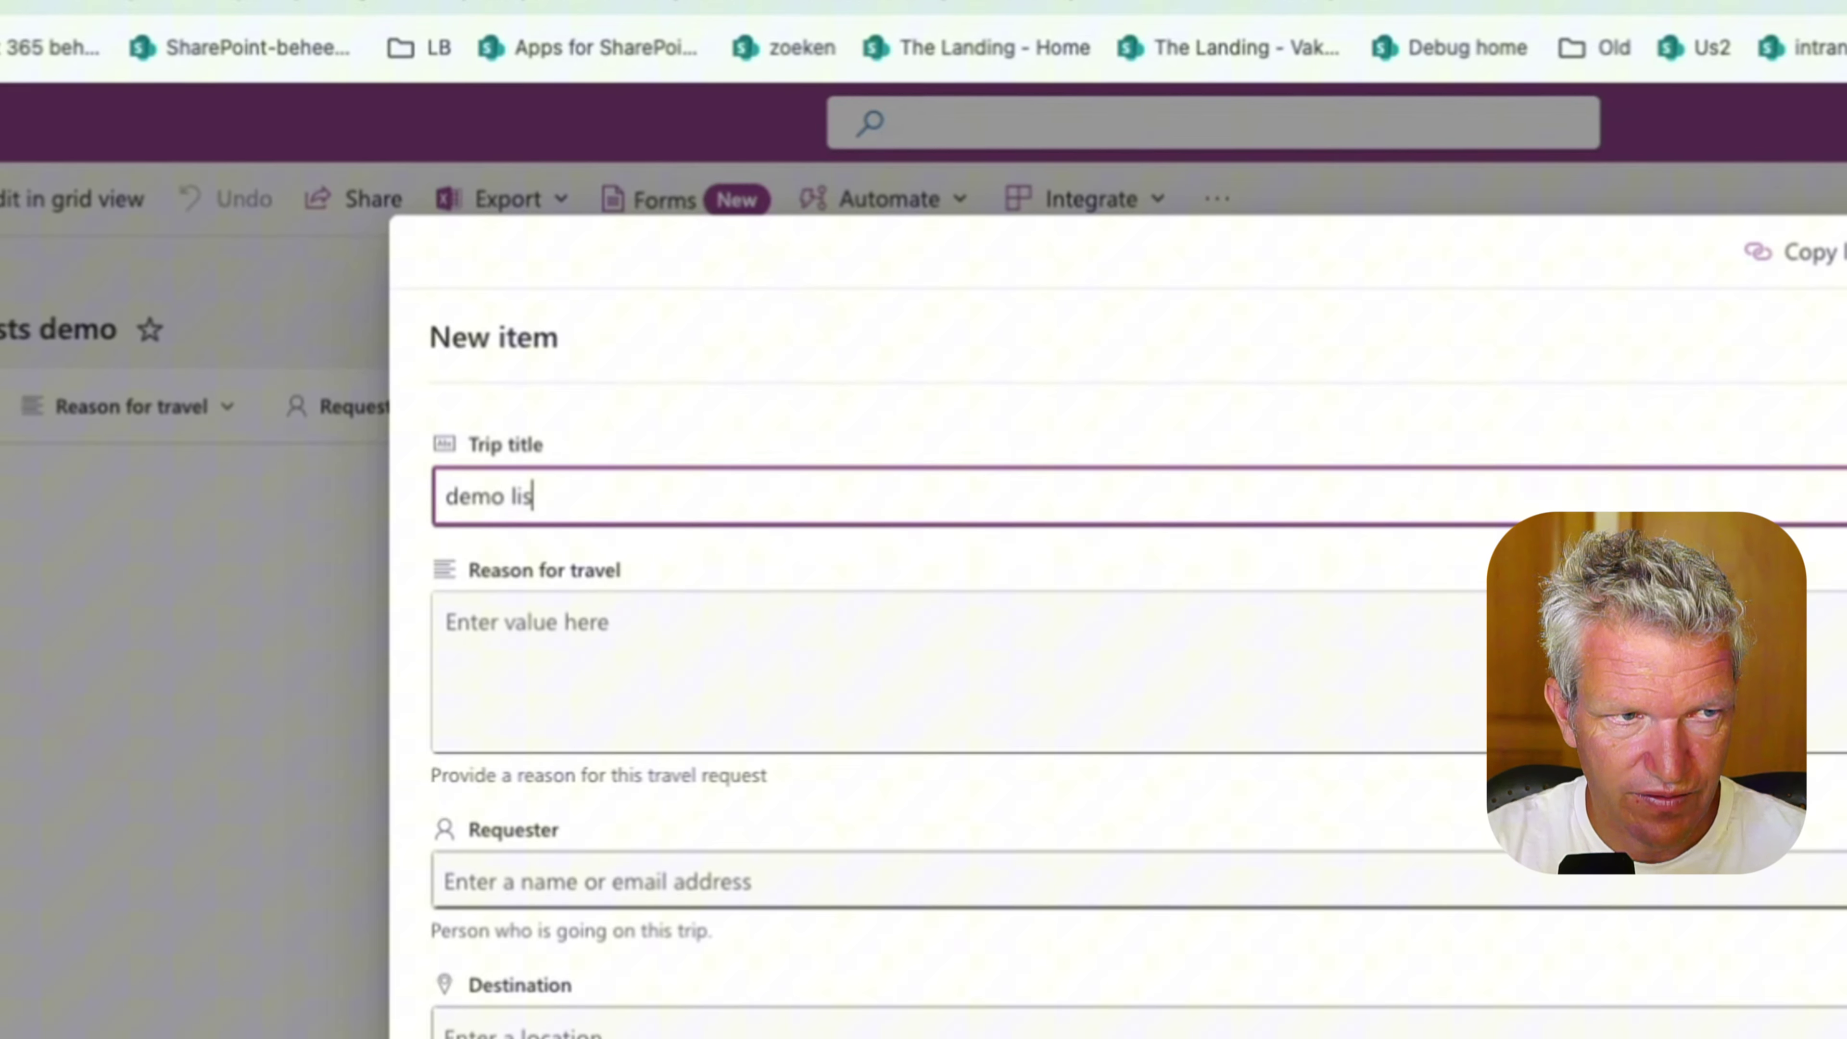
type("s item")
key("Tab")
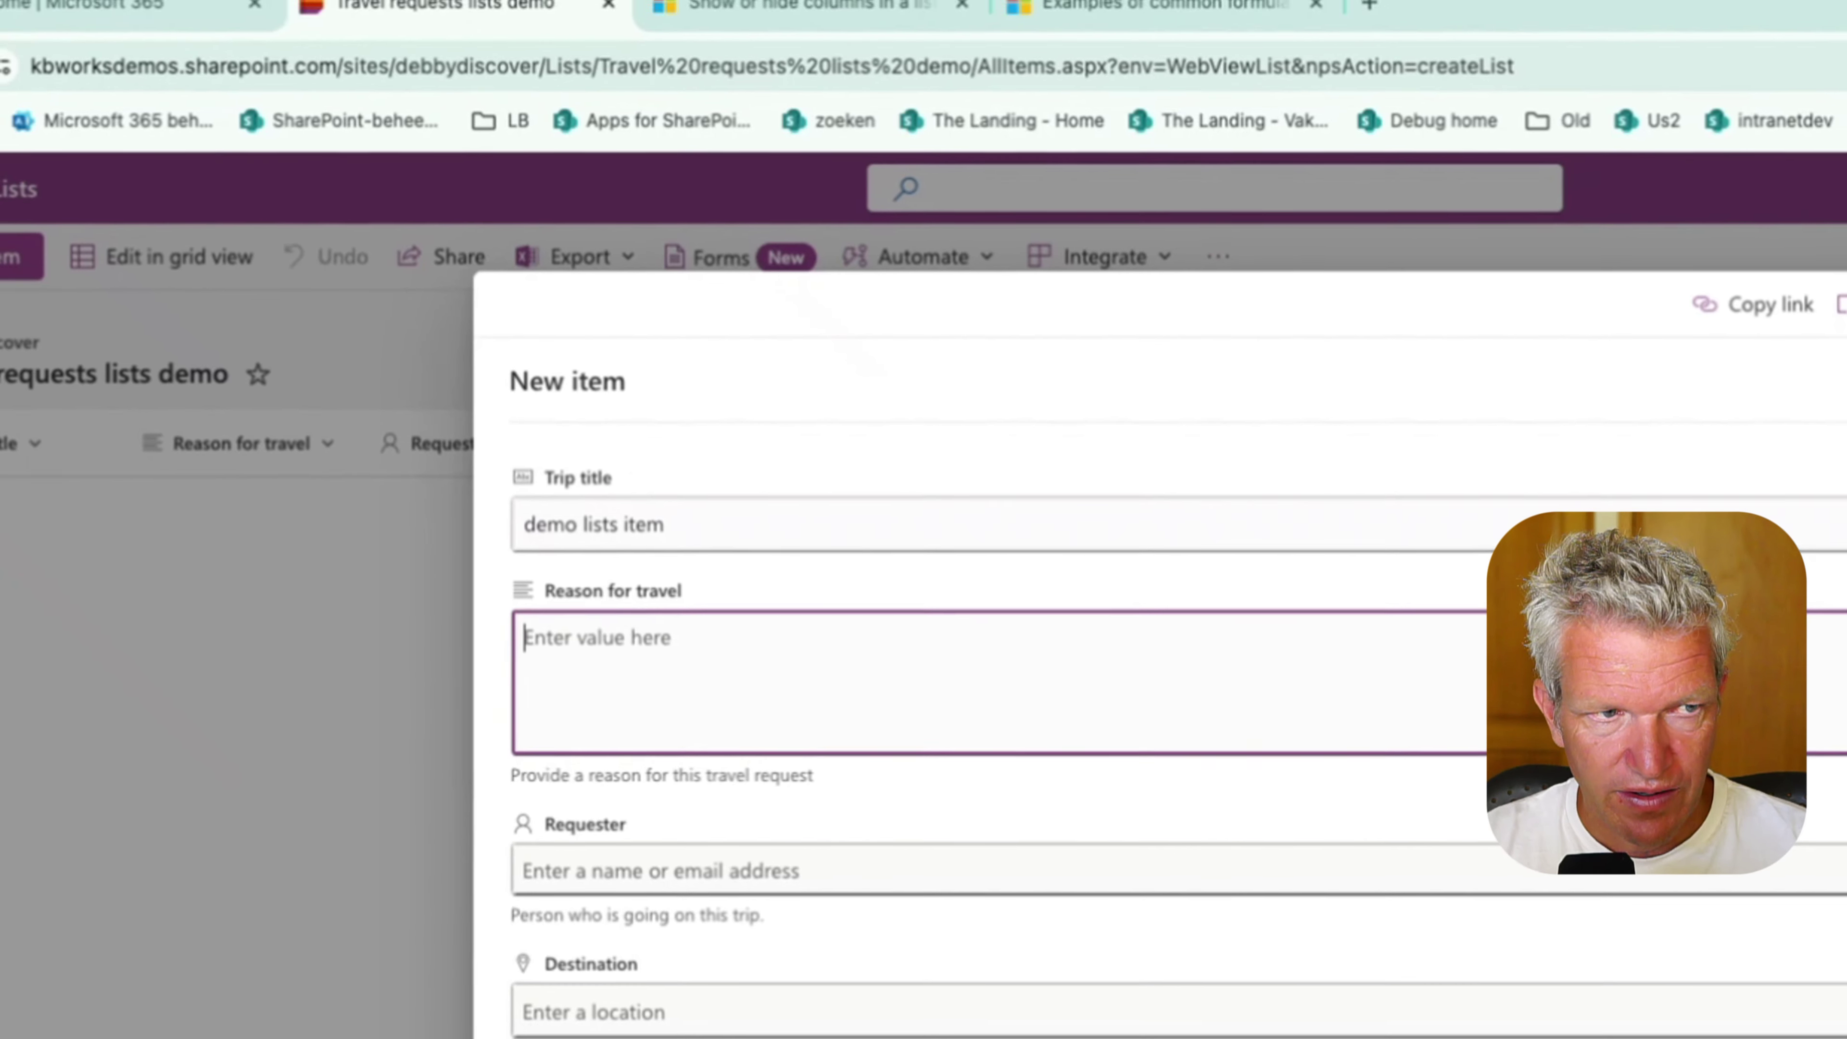
key("Tab")
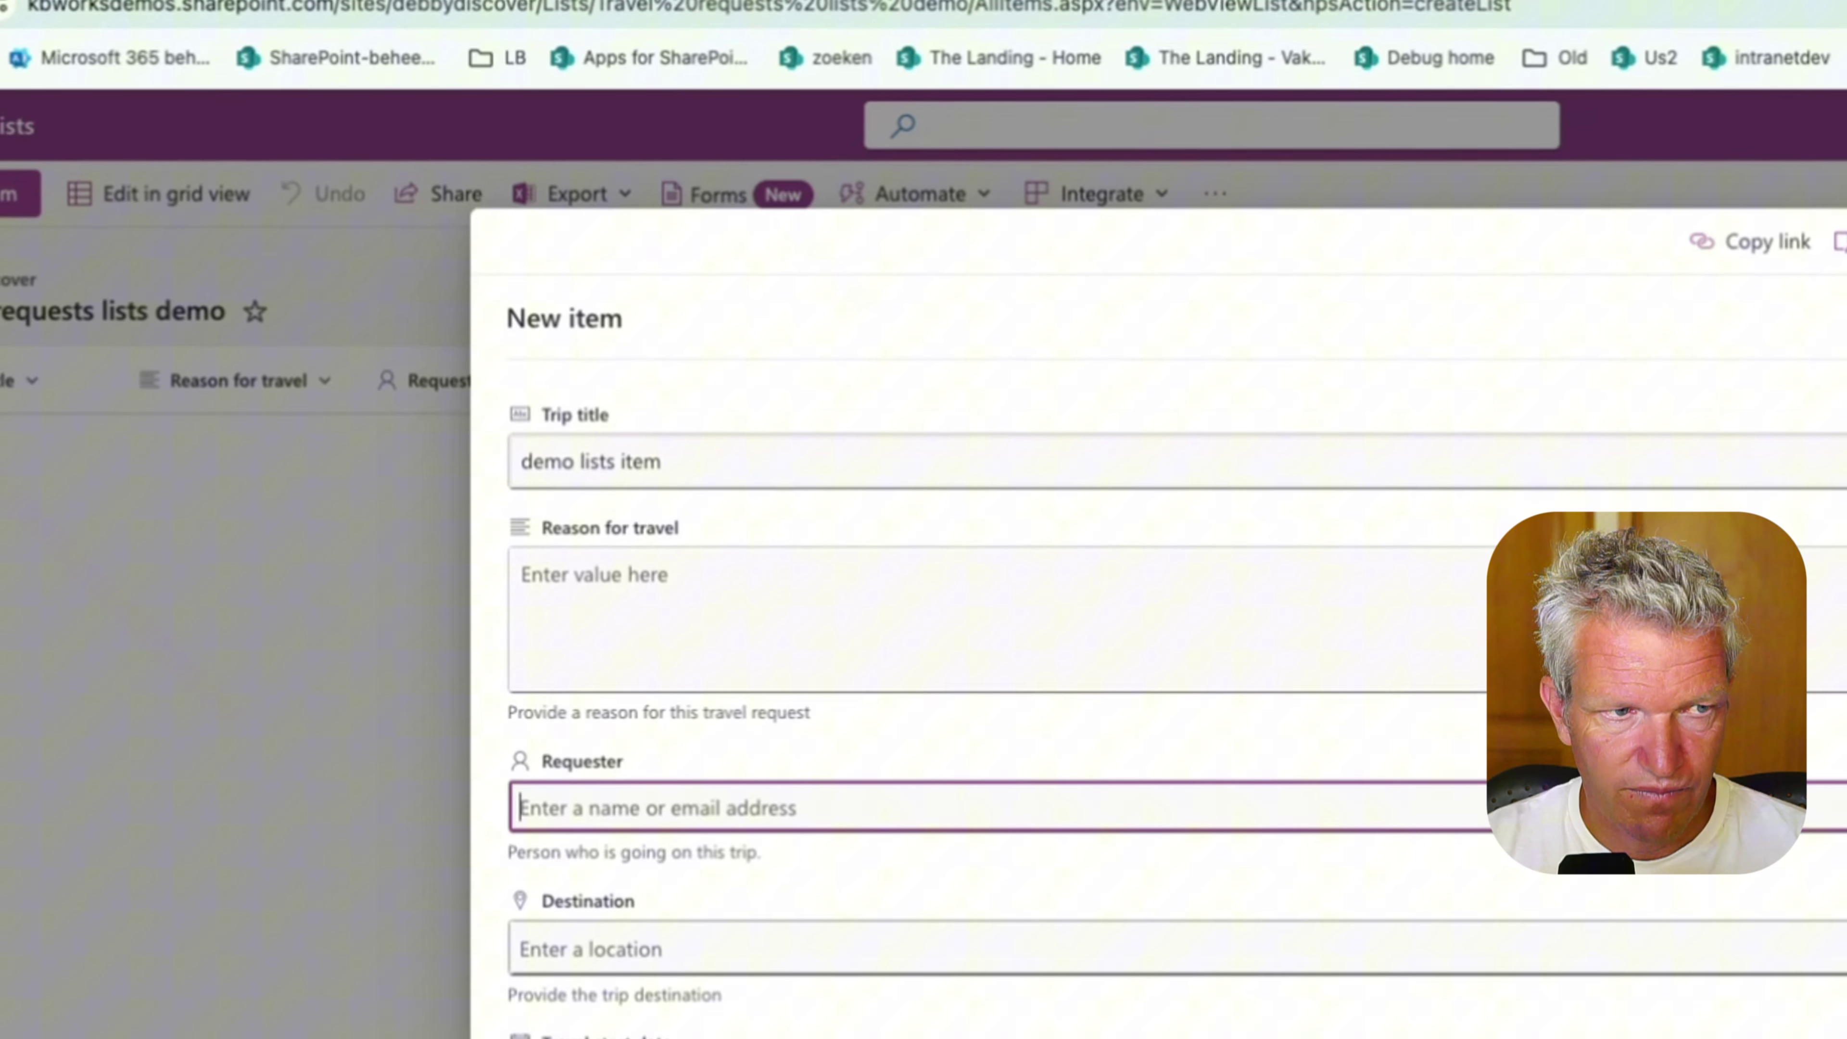
type("pa")
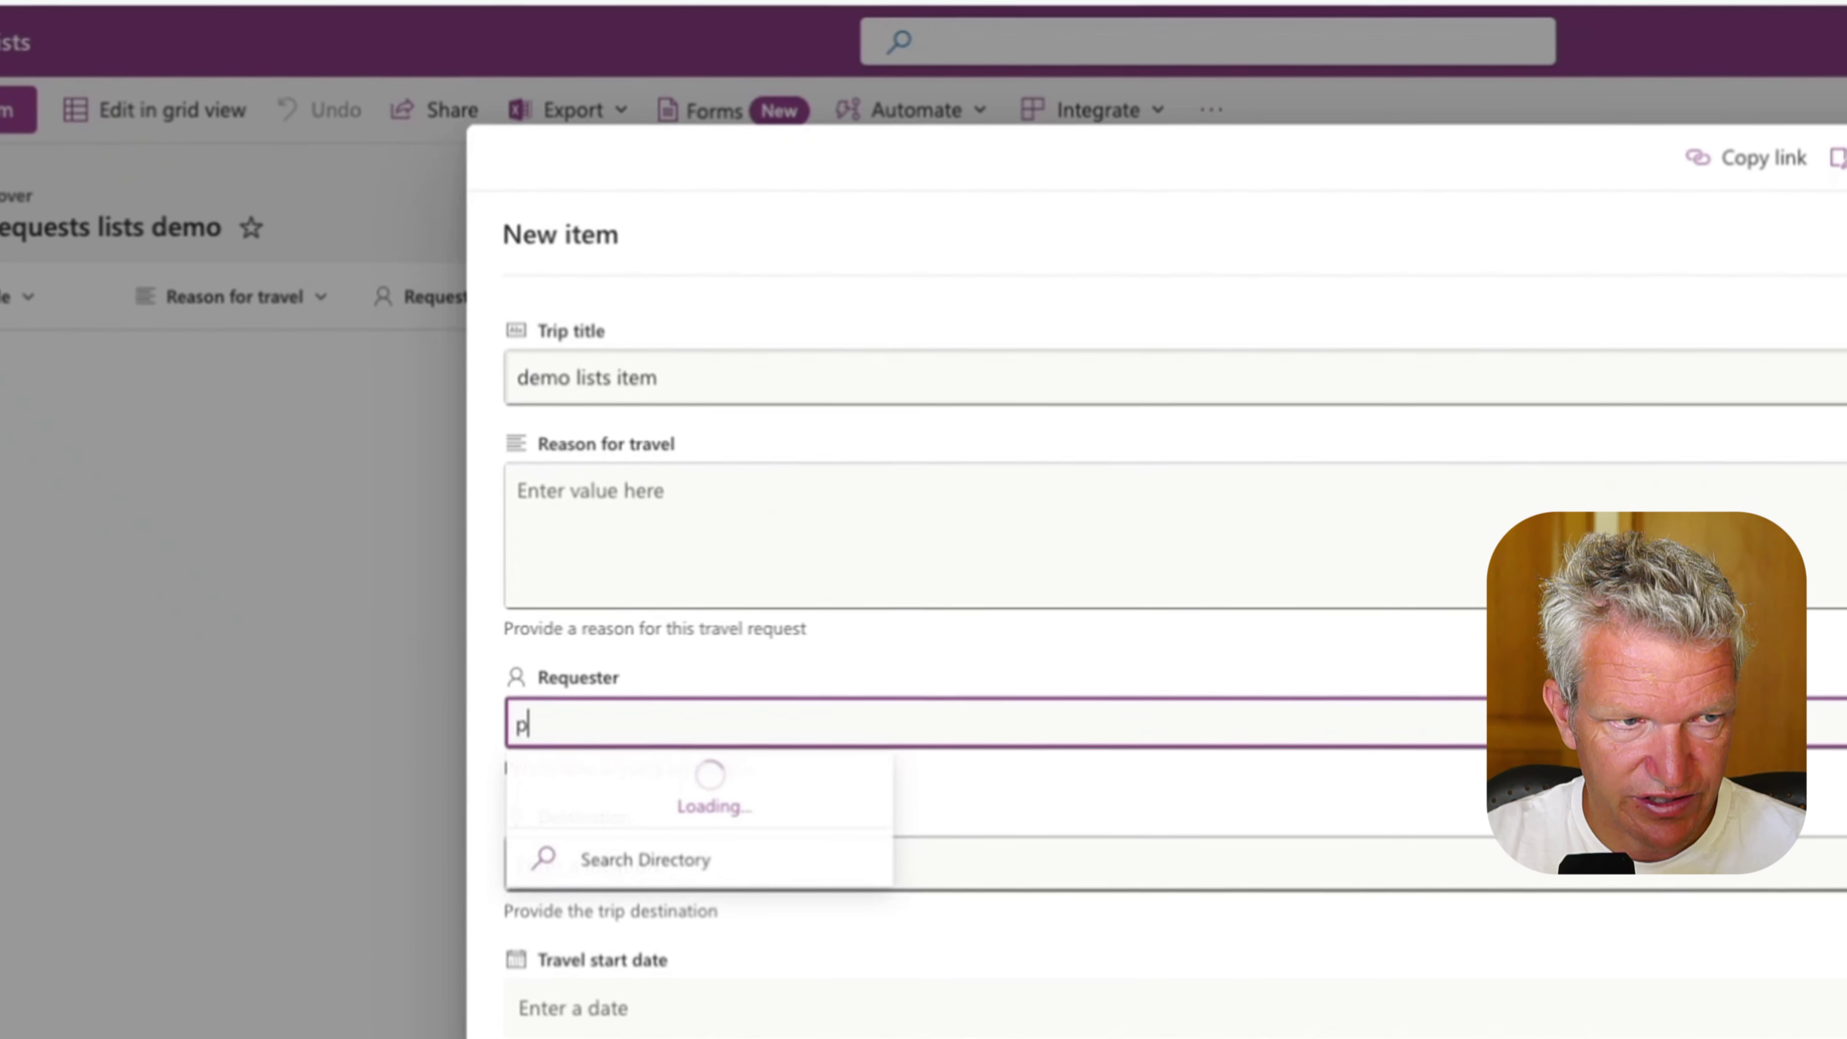
type("ul")
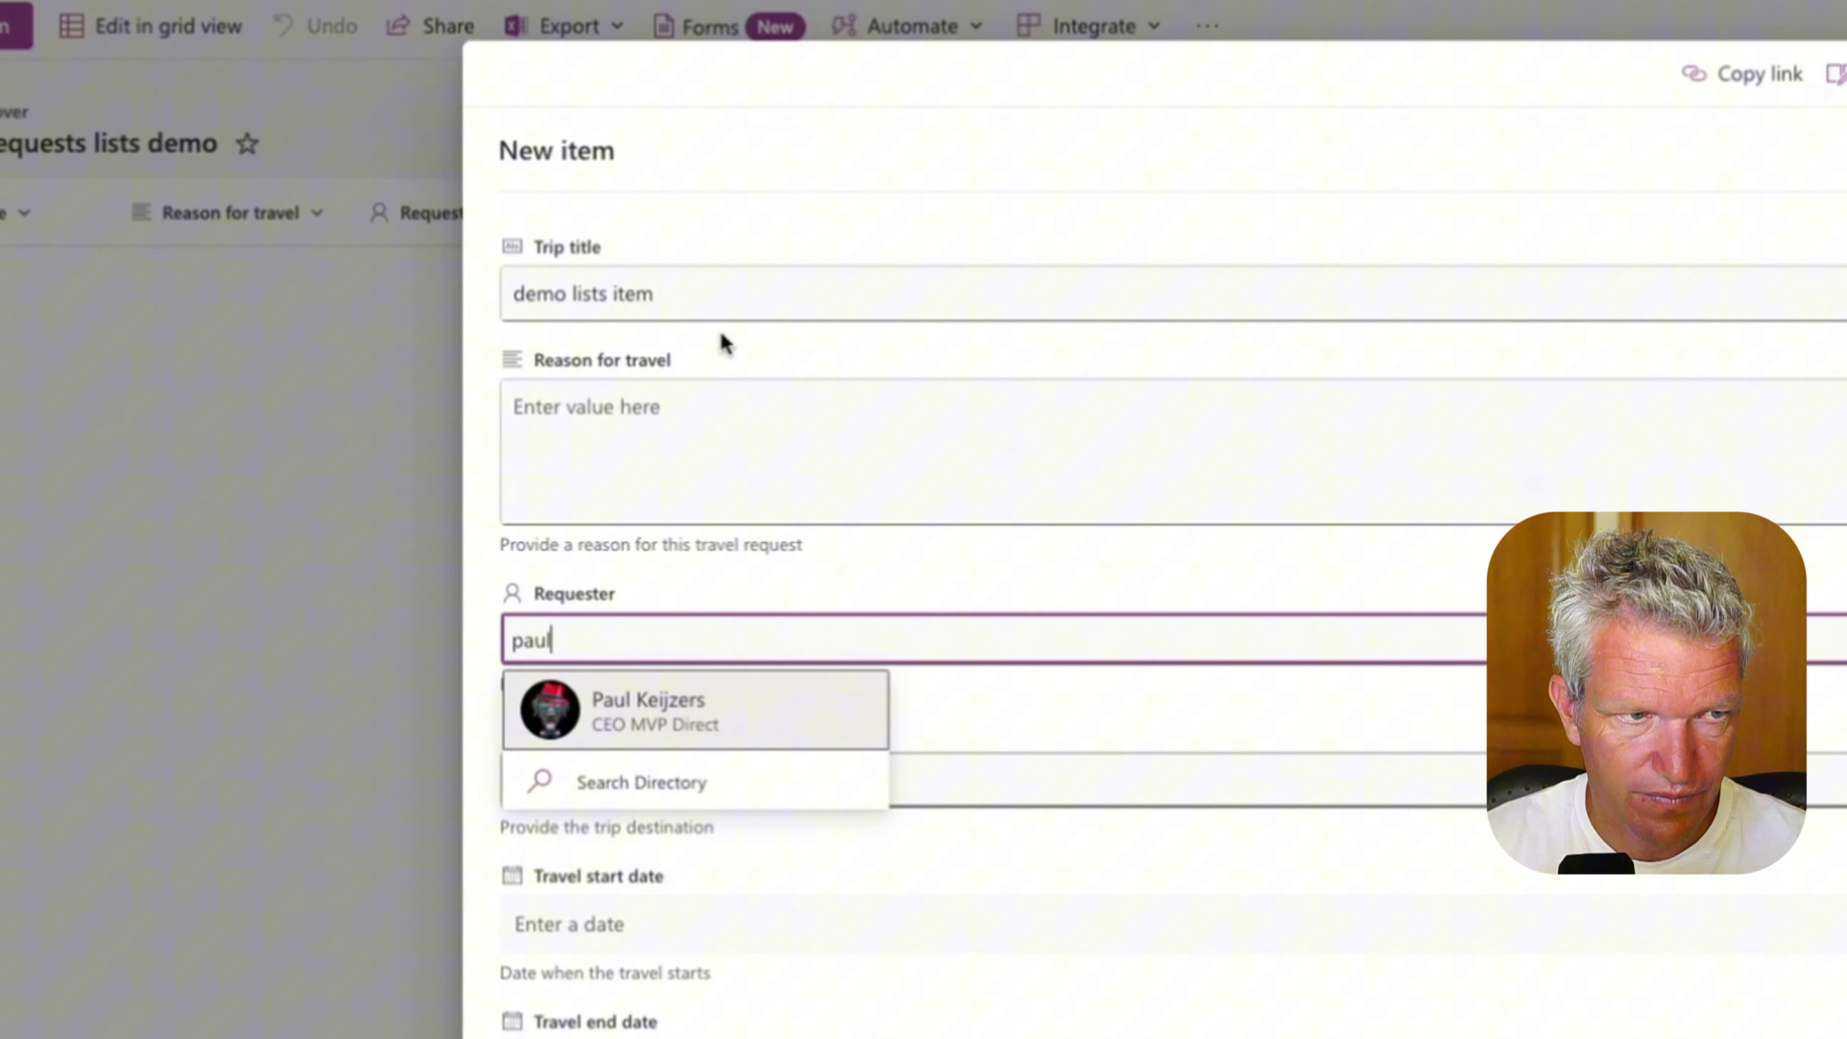
left_click(597, 676)
Set destination Lagos, Portugal with travel dates 8/6/2024 to 8/21/2024.
left_click(592, 378)
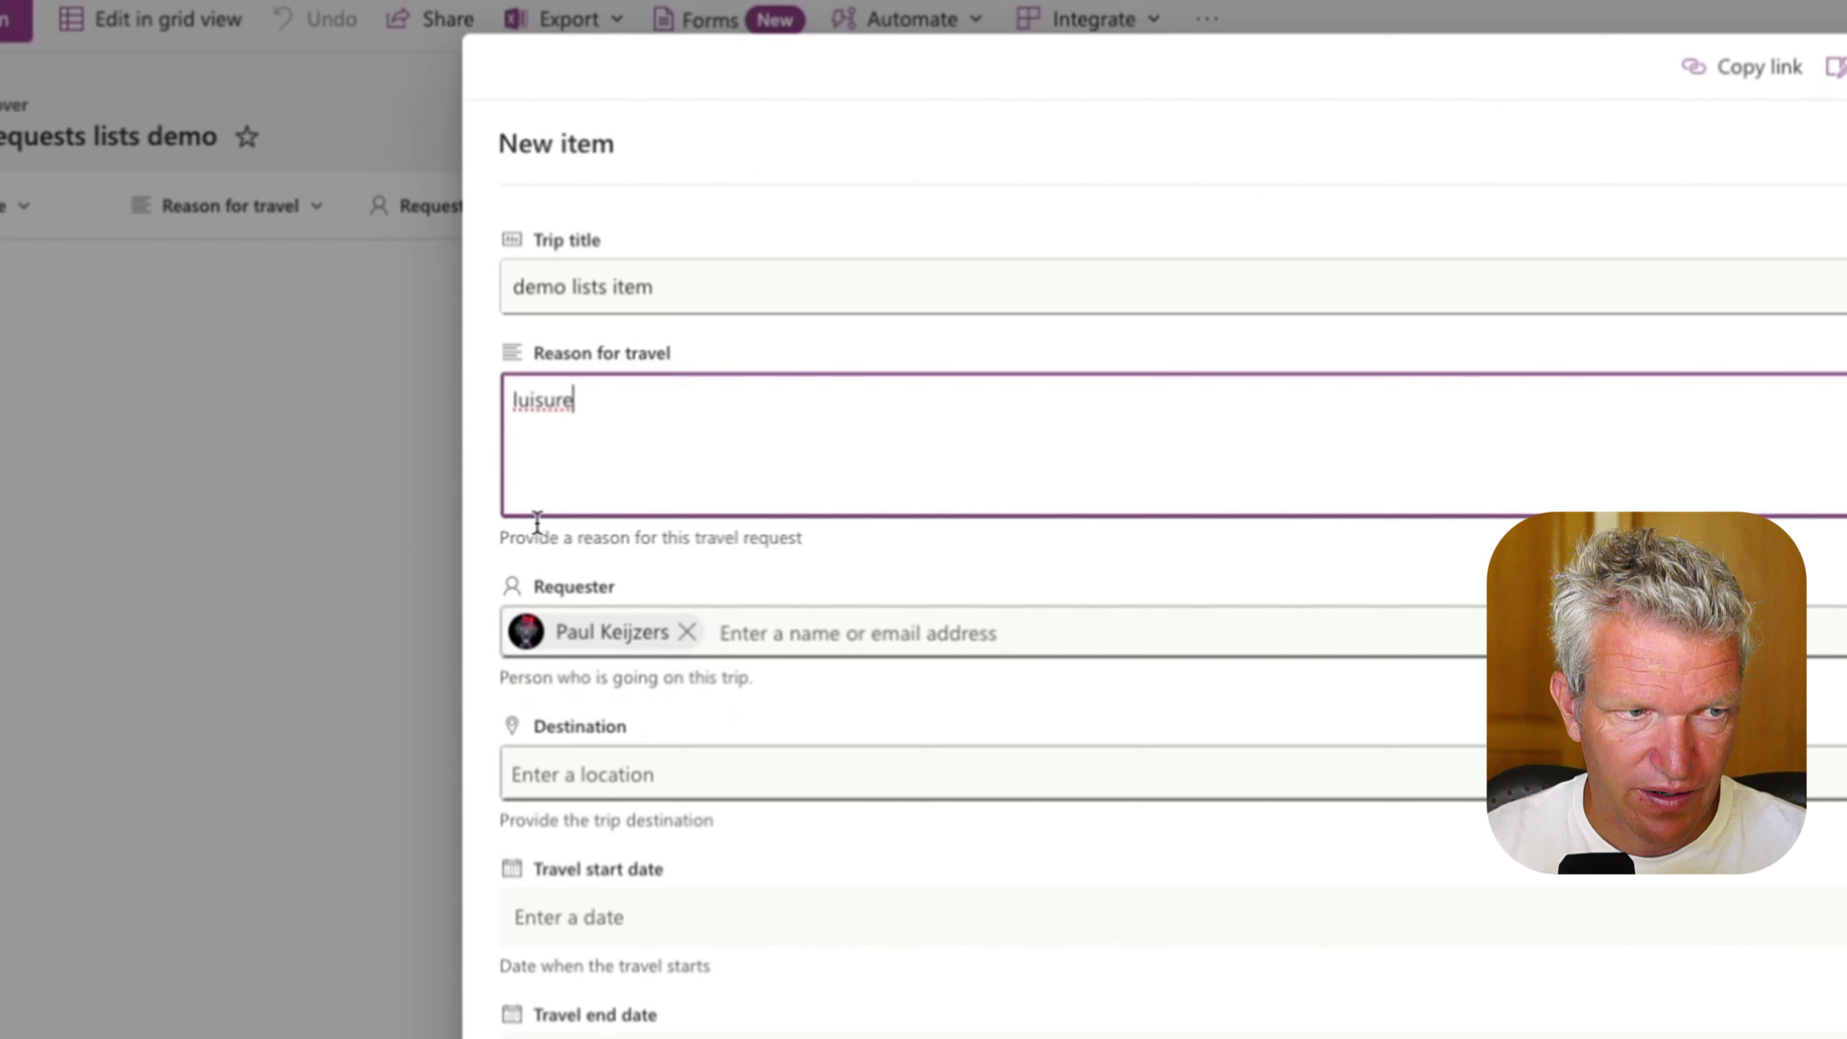
left_click(516, 772)
type("la")
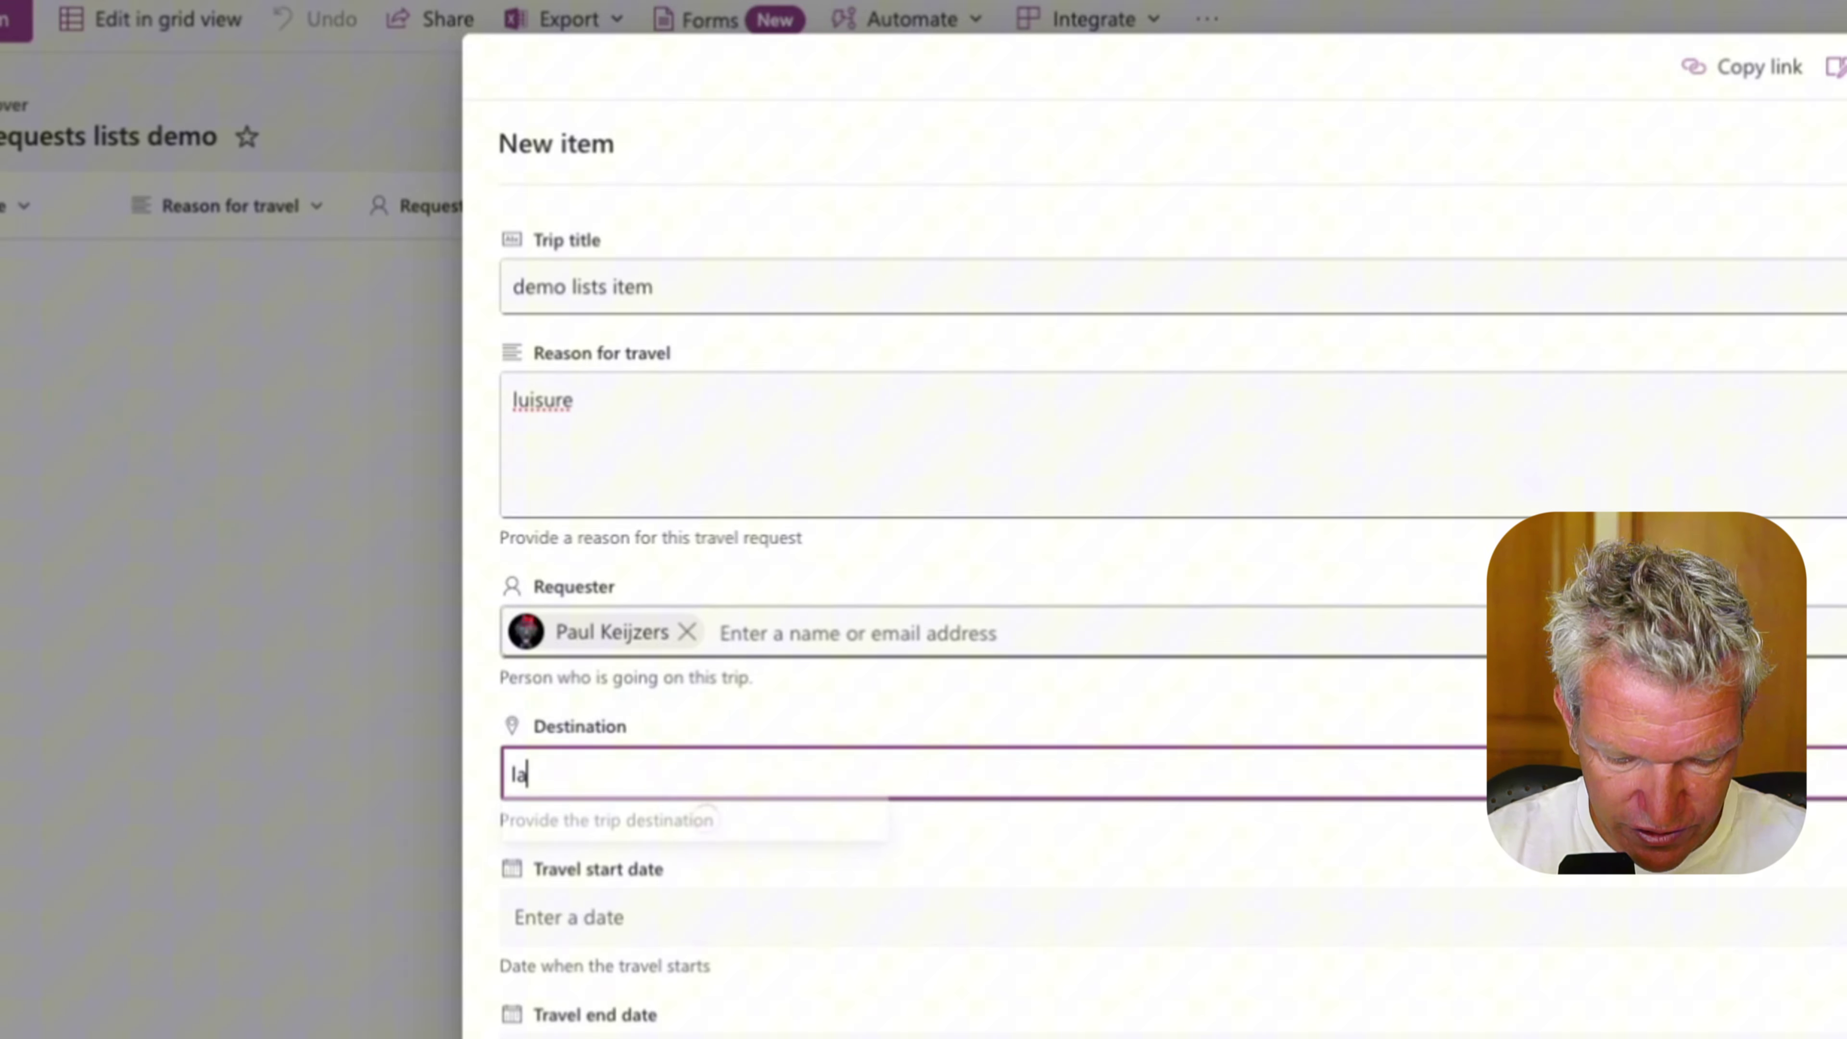
type("gos")
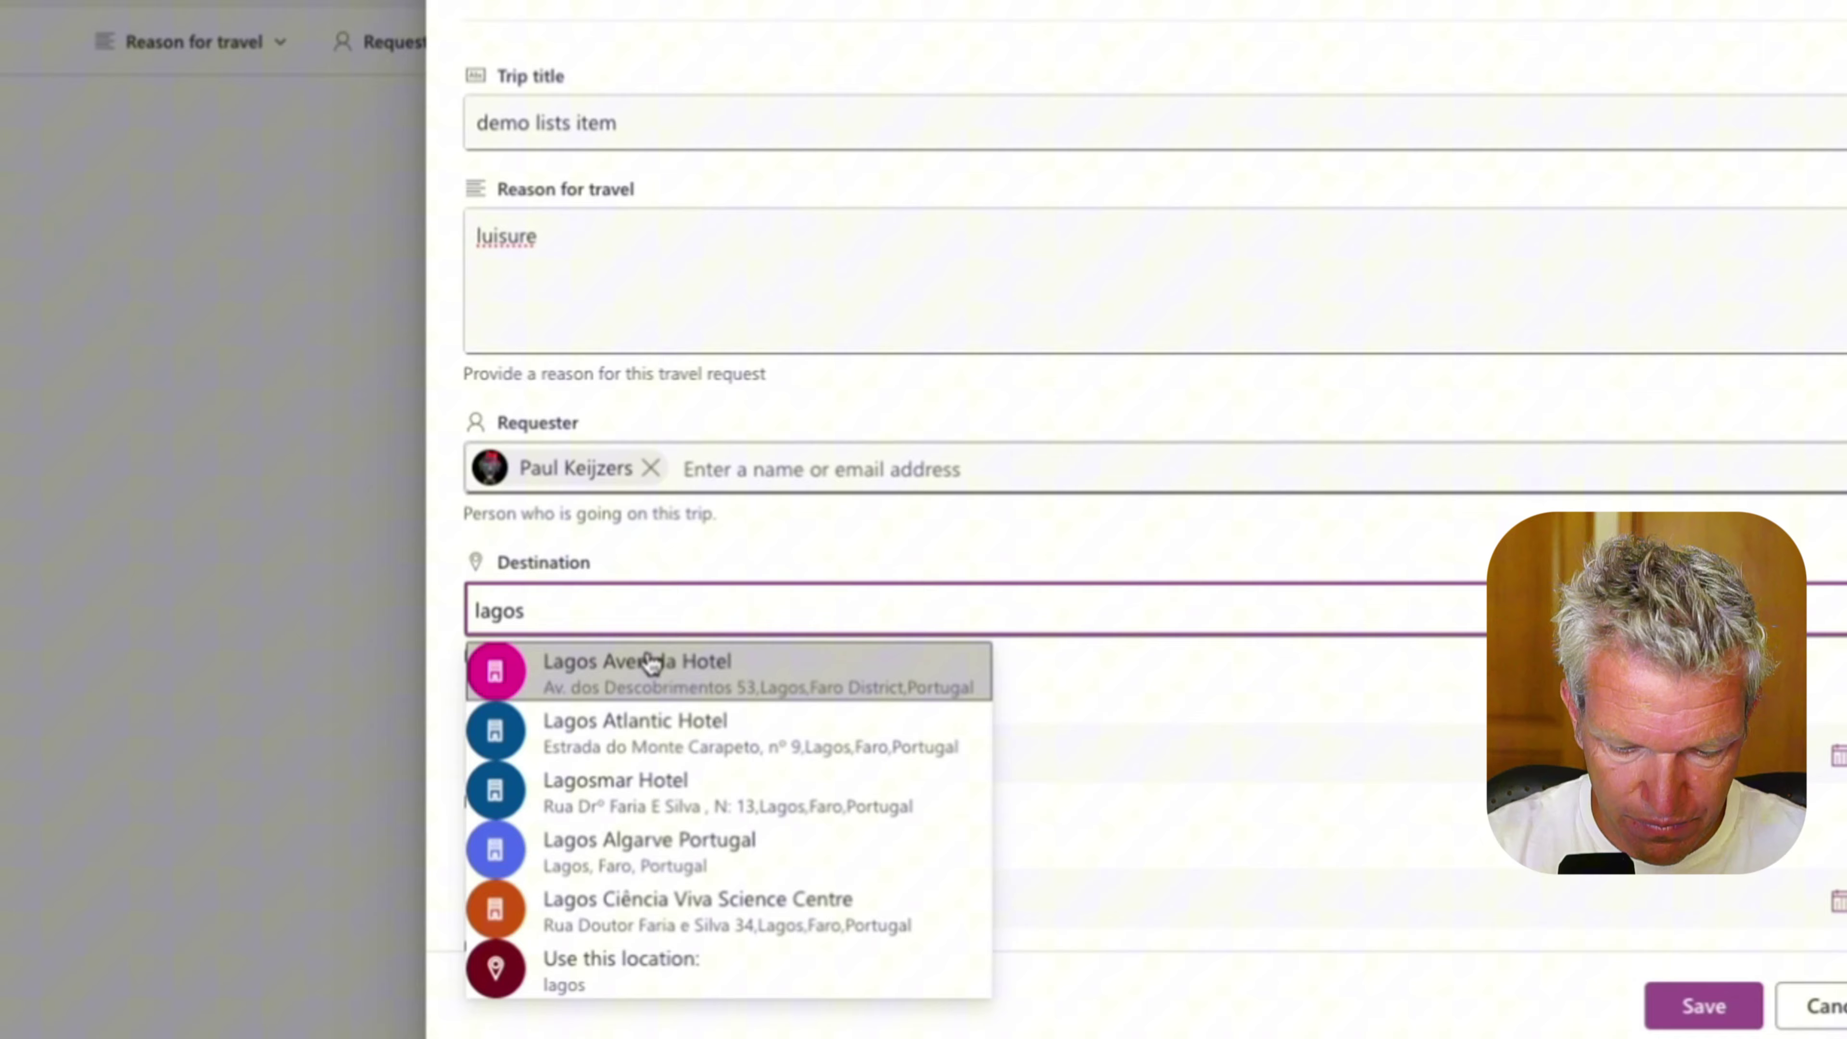
type(" port")
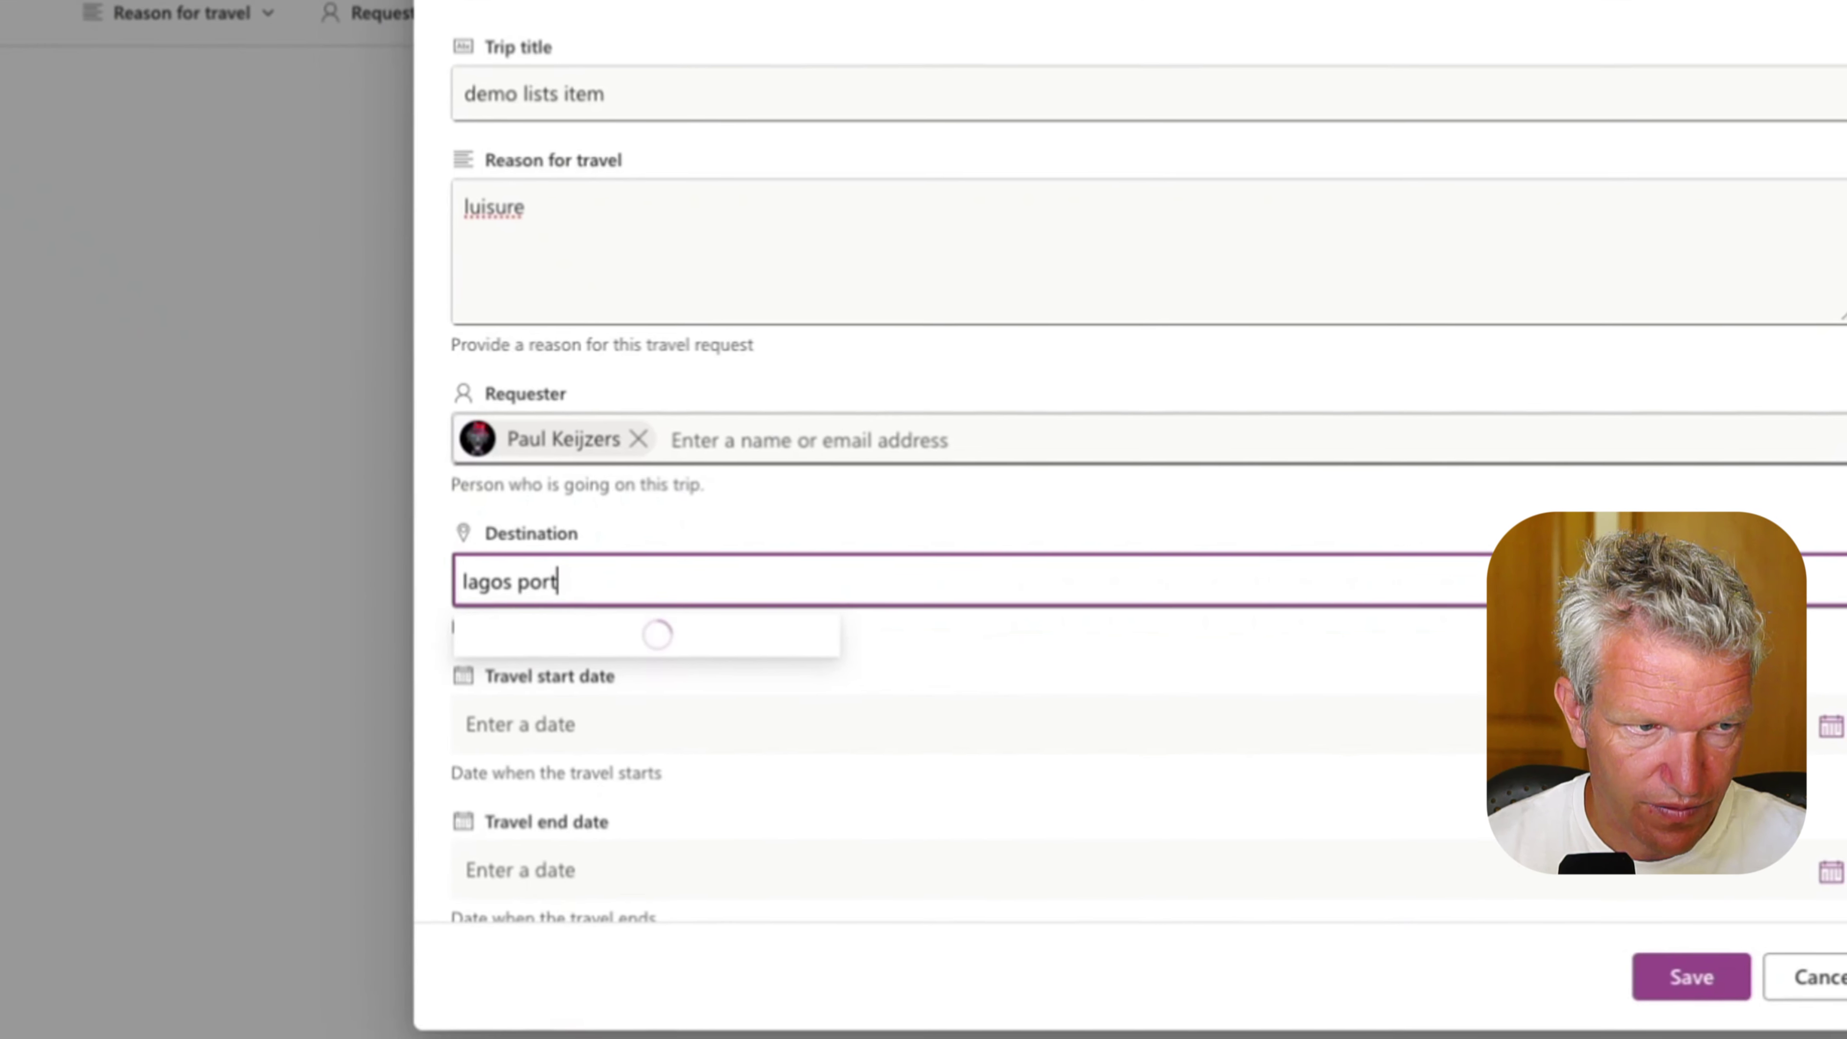
left_click(747, 614)
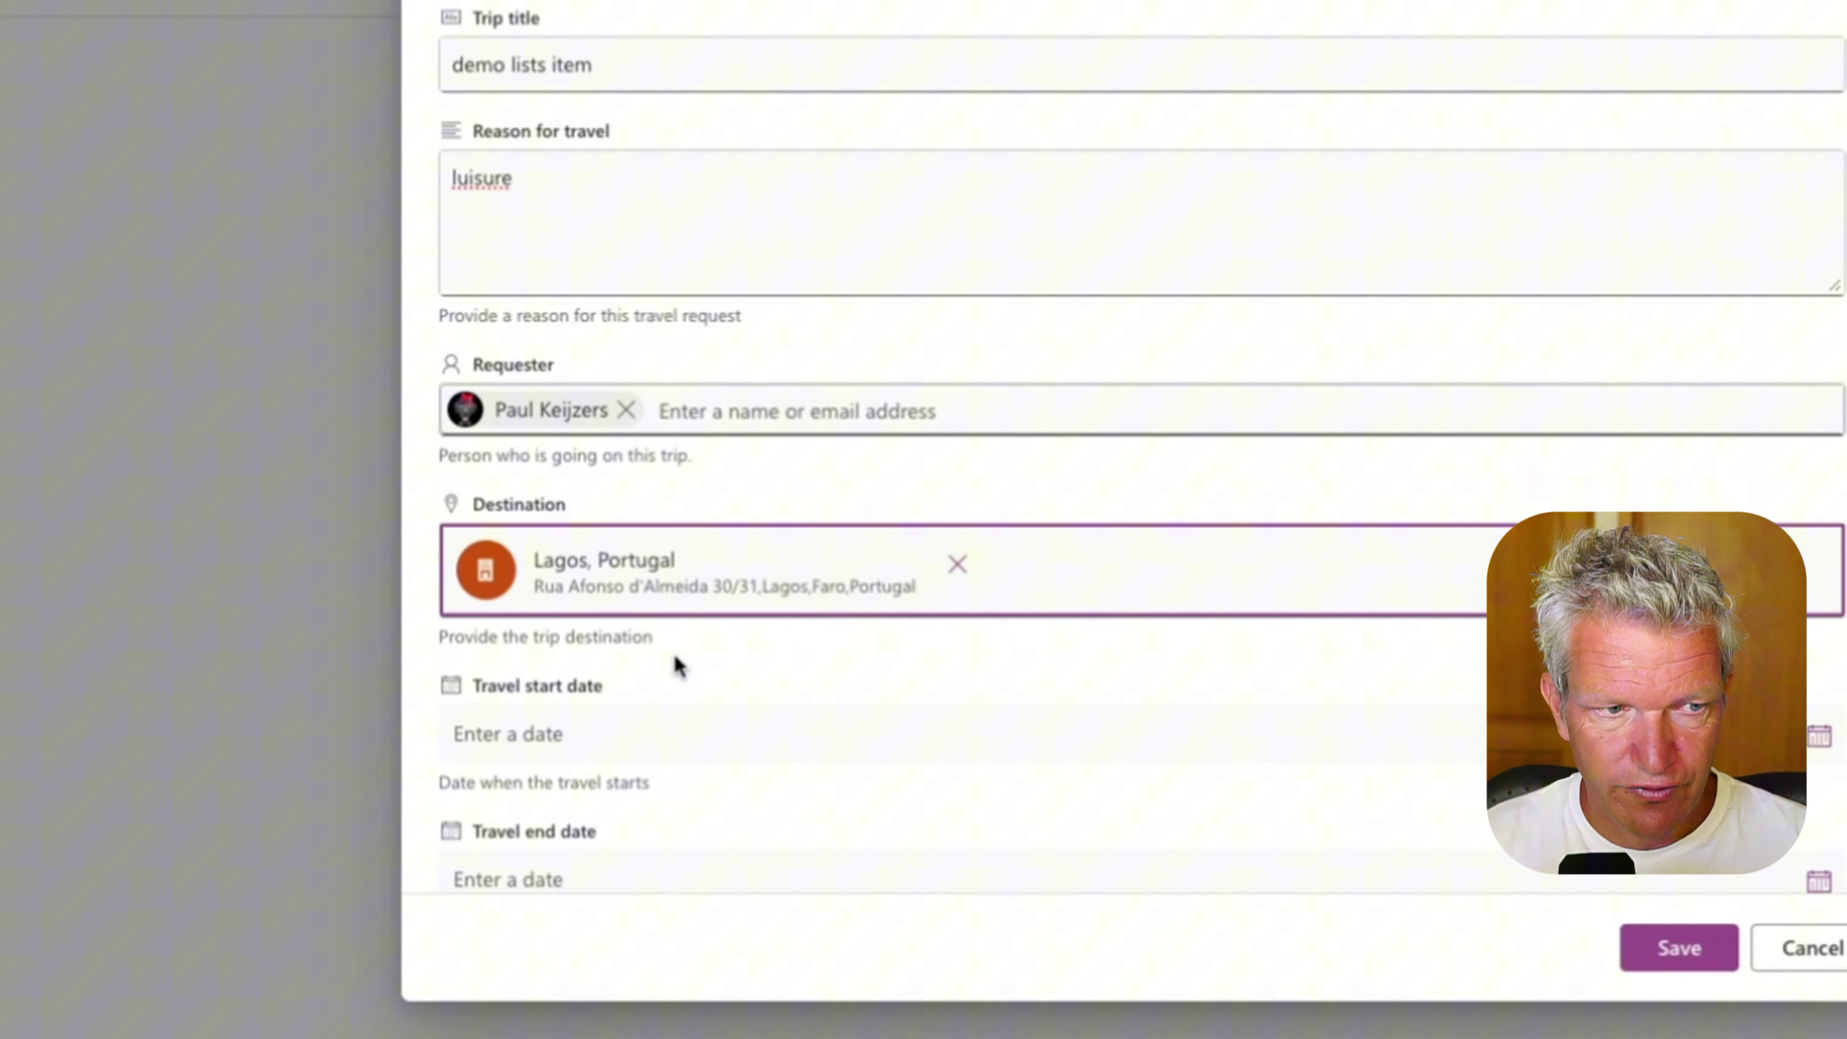
left_click(630, 763)
left_click(622, 772)
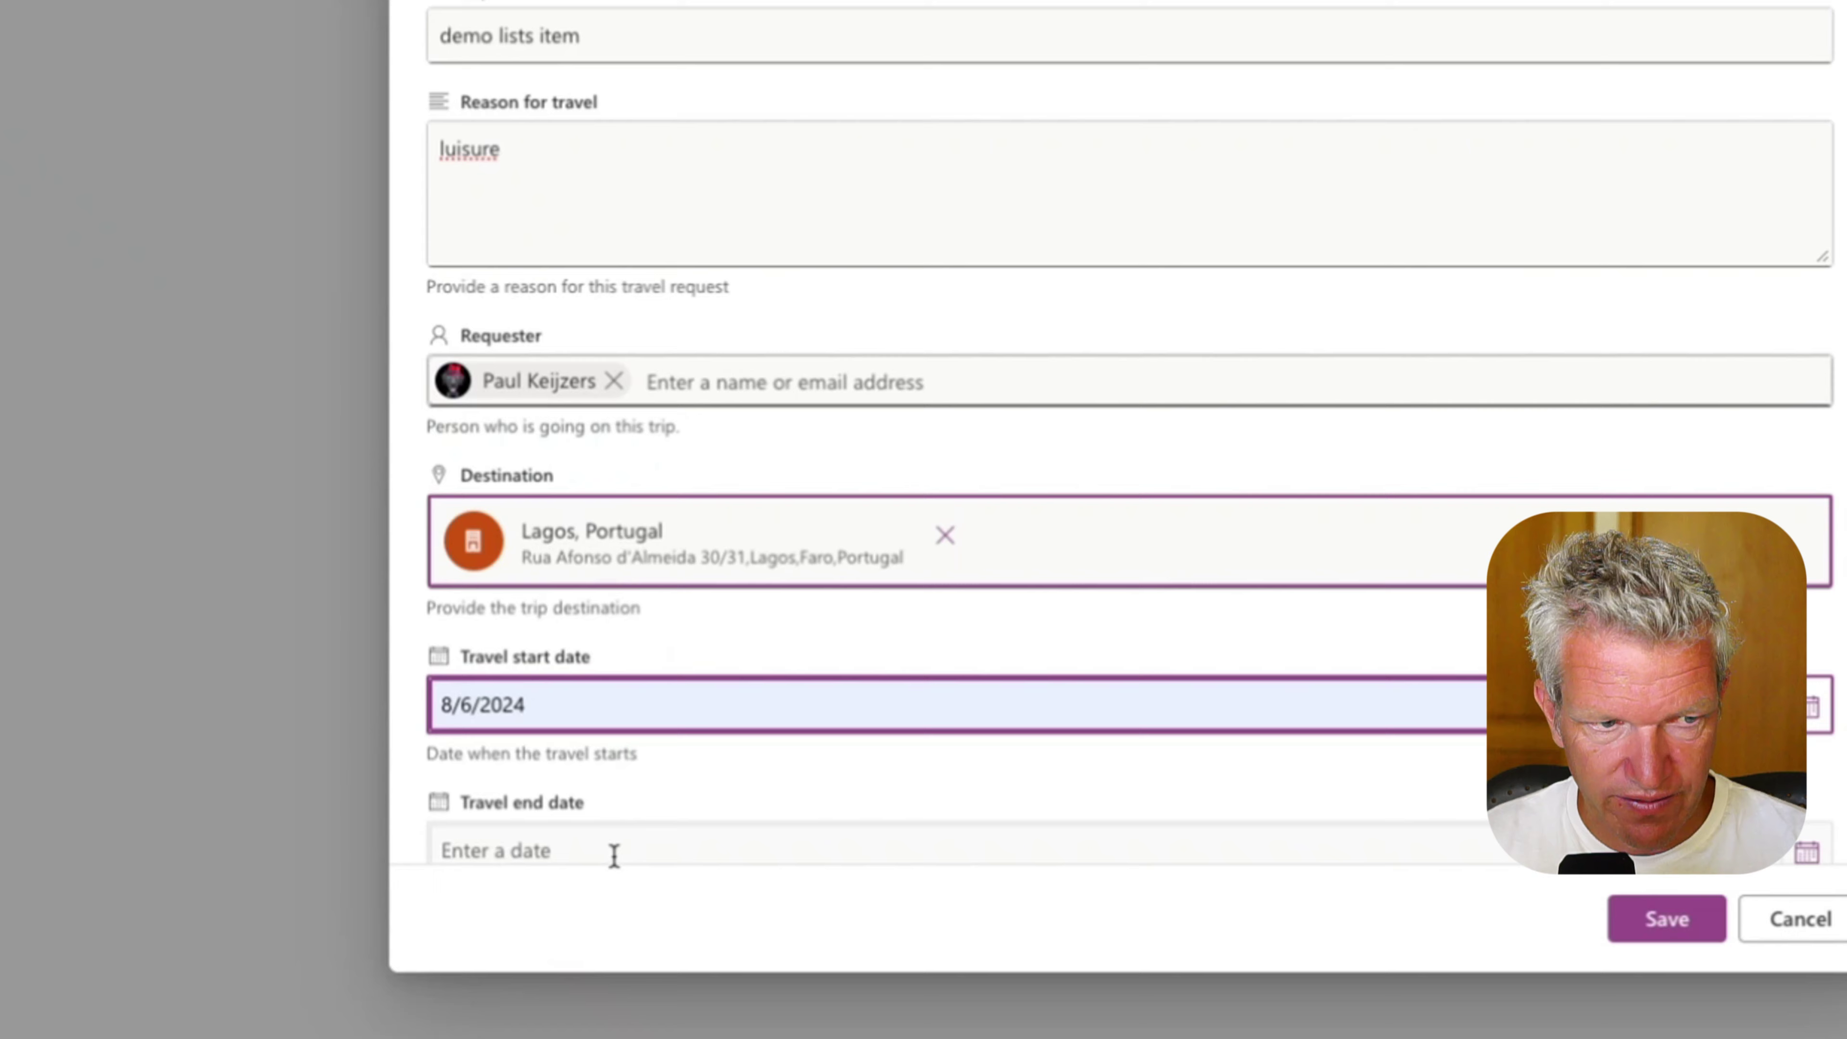
left_click(616, 862)
left_click(687, 914)
Choose Alaska Air as the airline with an estimated airfare of 750.
scroll(755, 759, "down", 7)
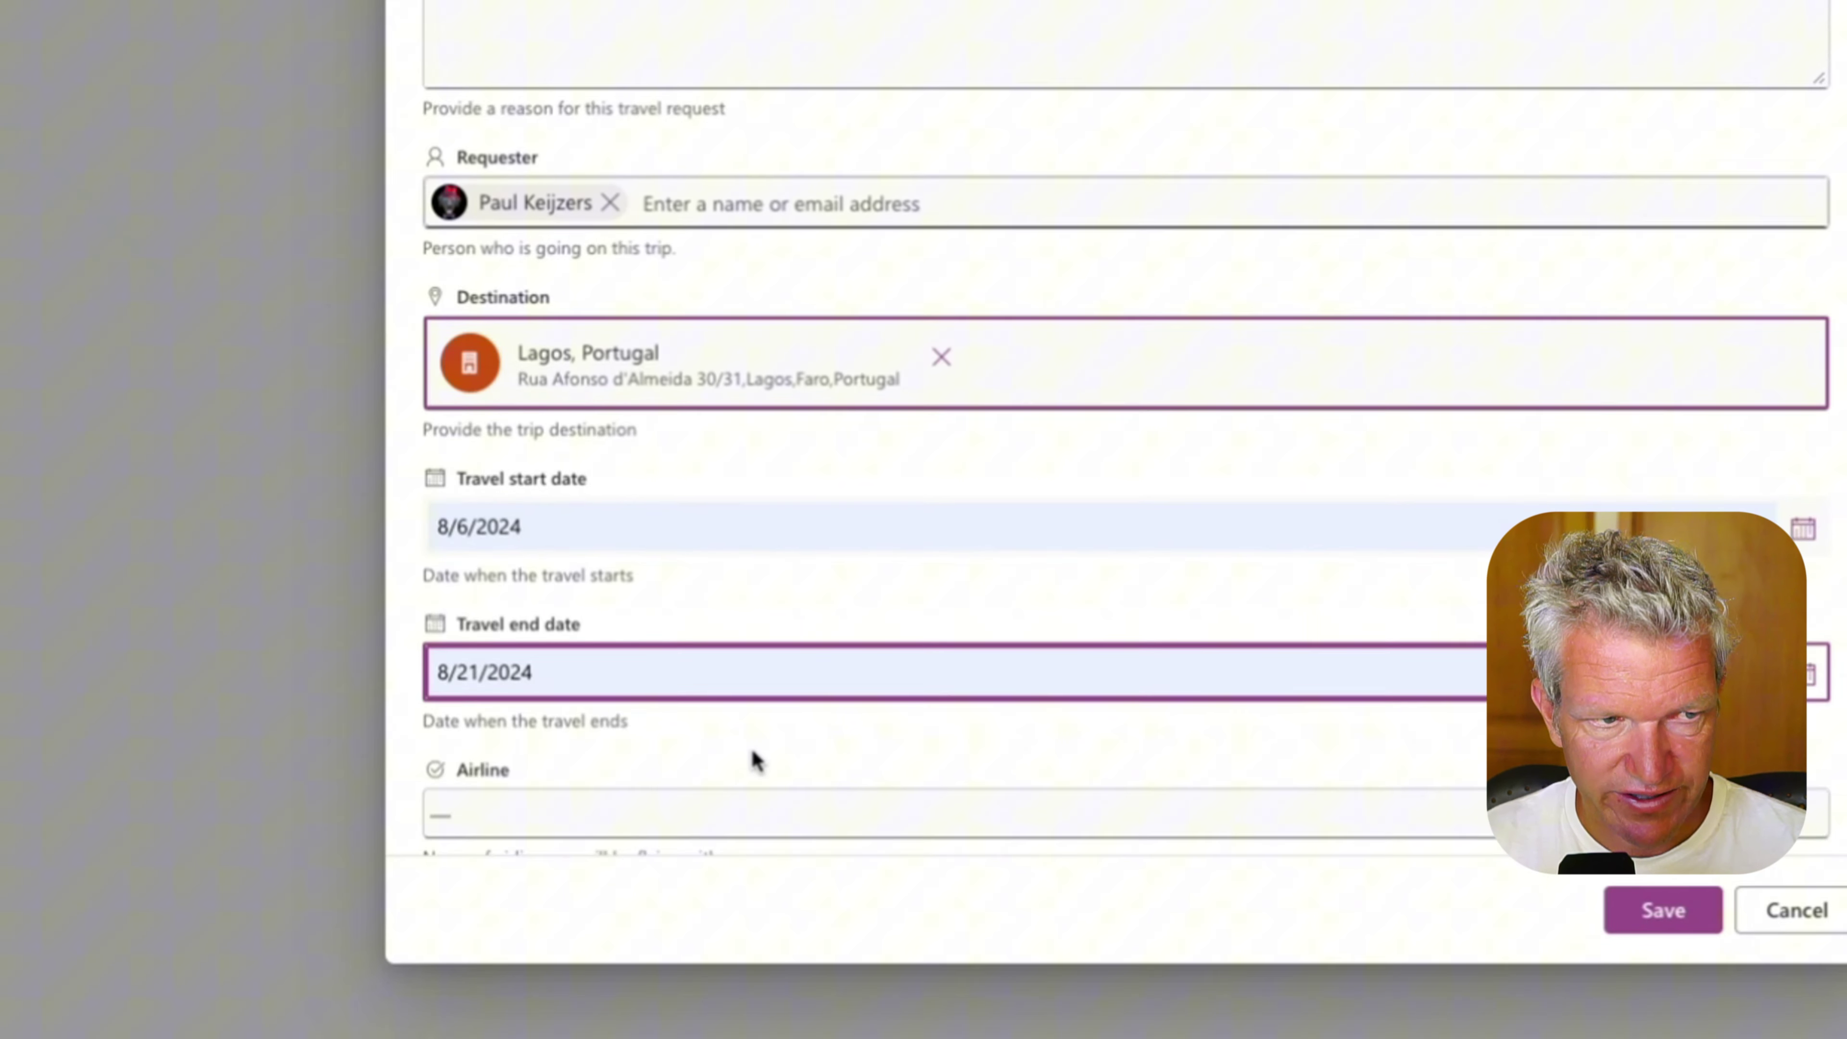
left_click(549, 474)
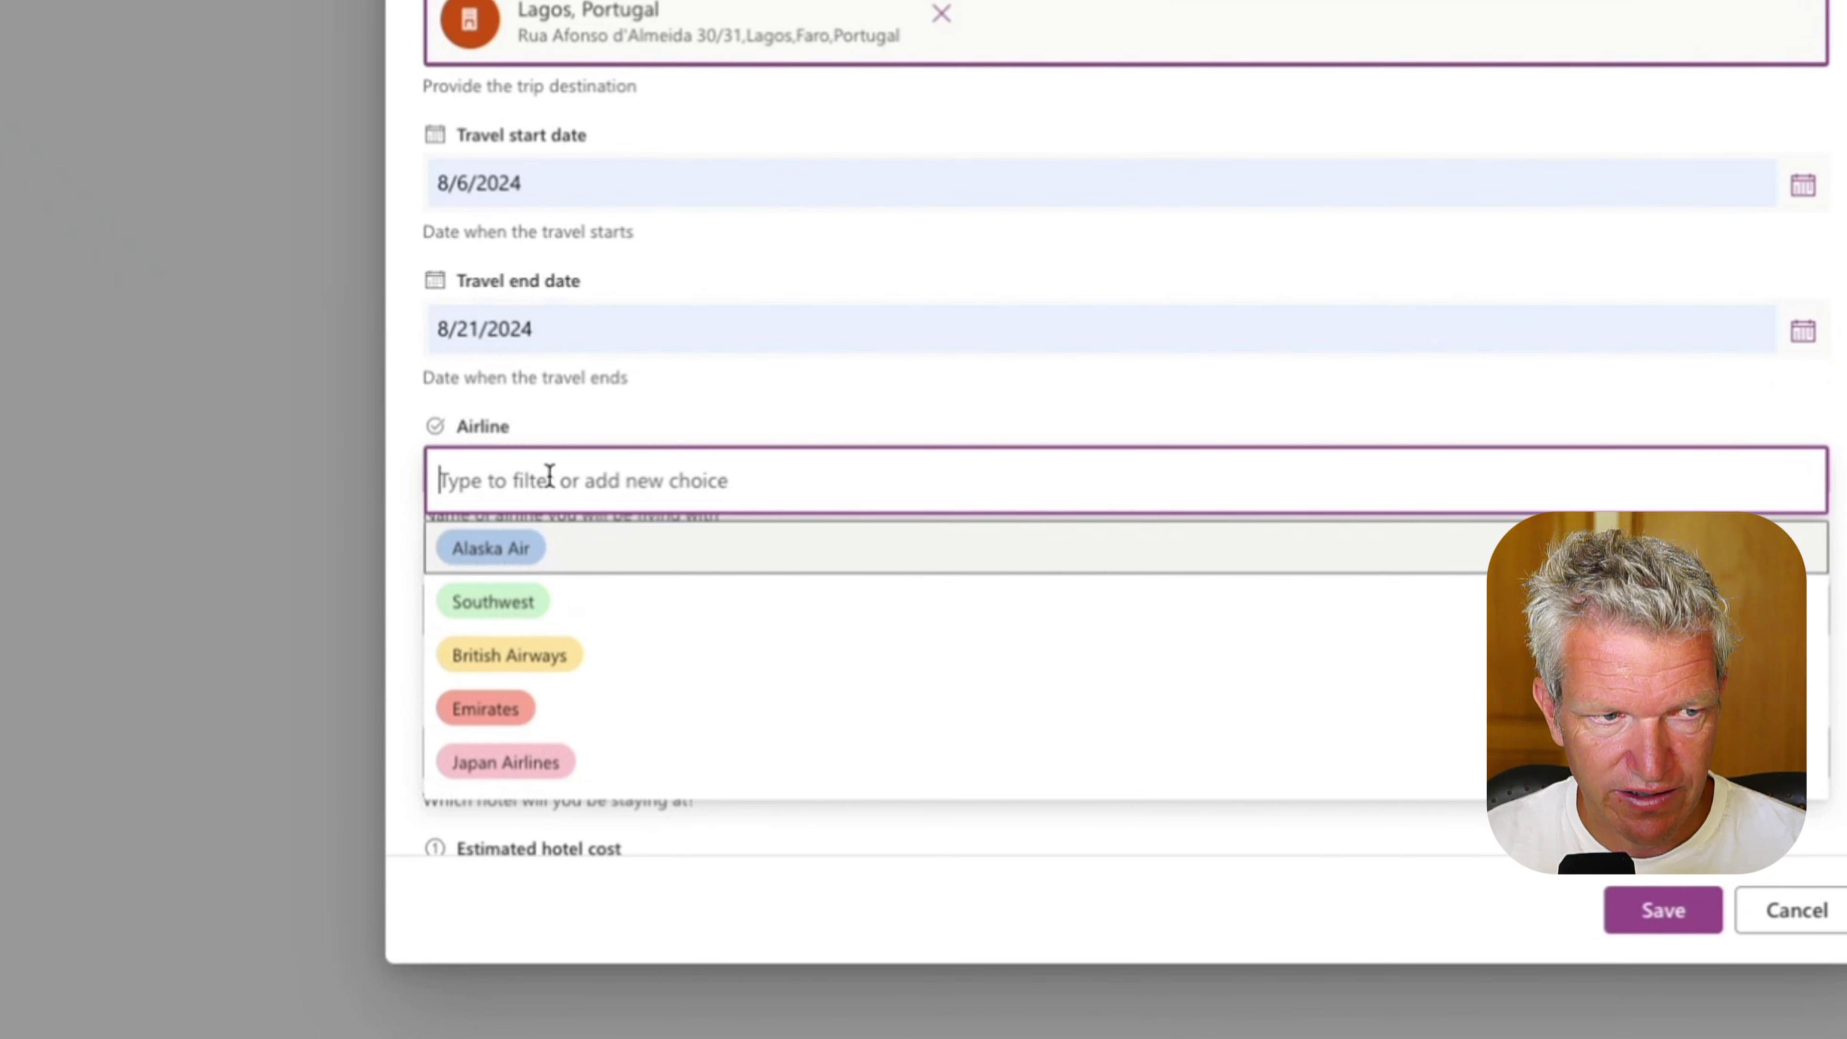
left_click(528, 547)
scroll(528, 474, "down", 1)
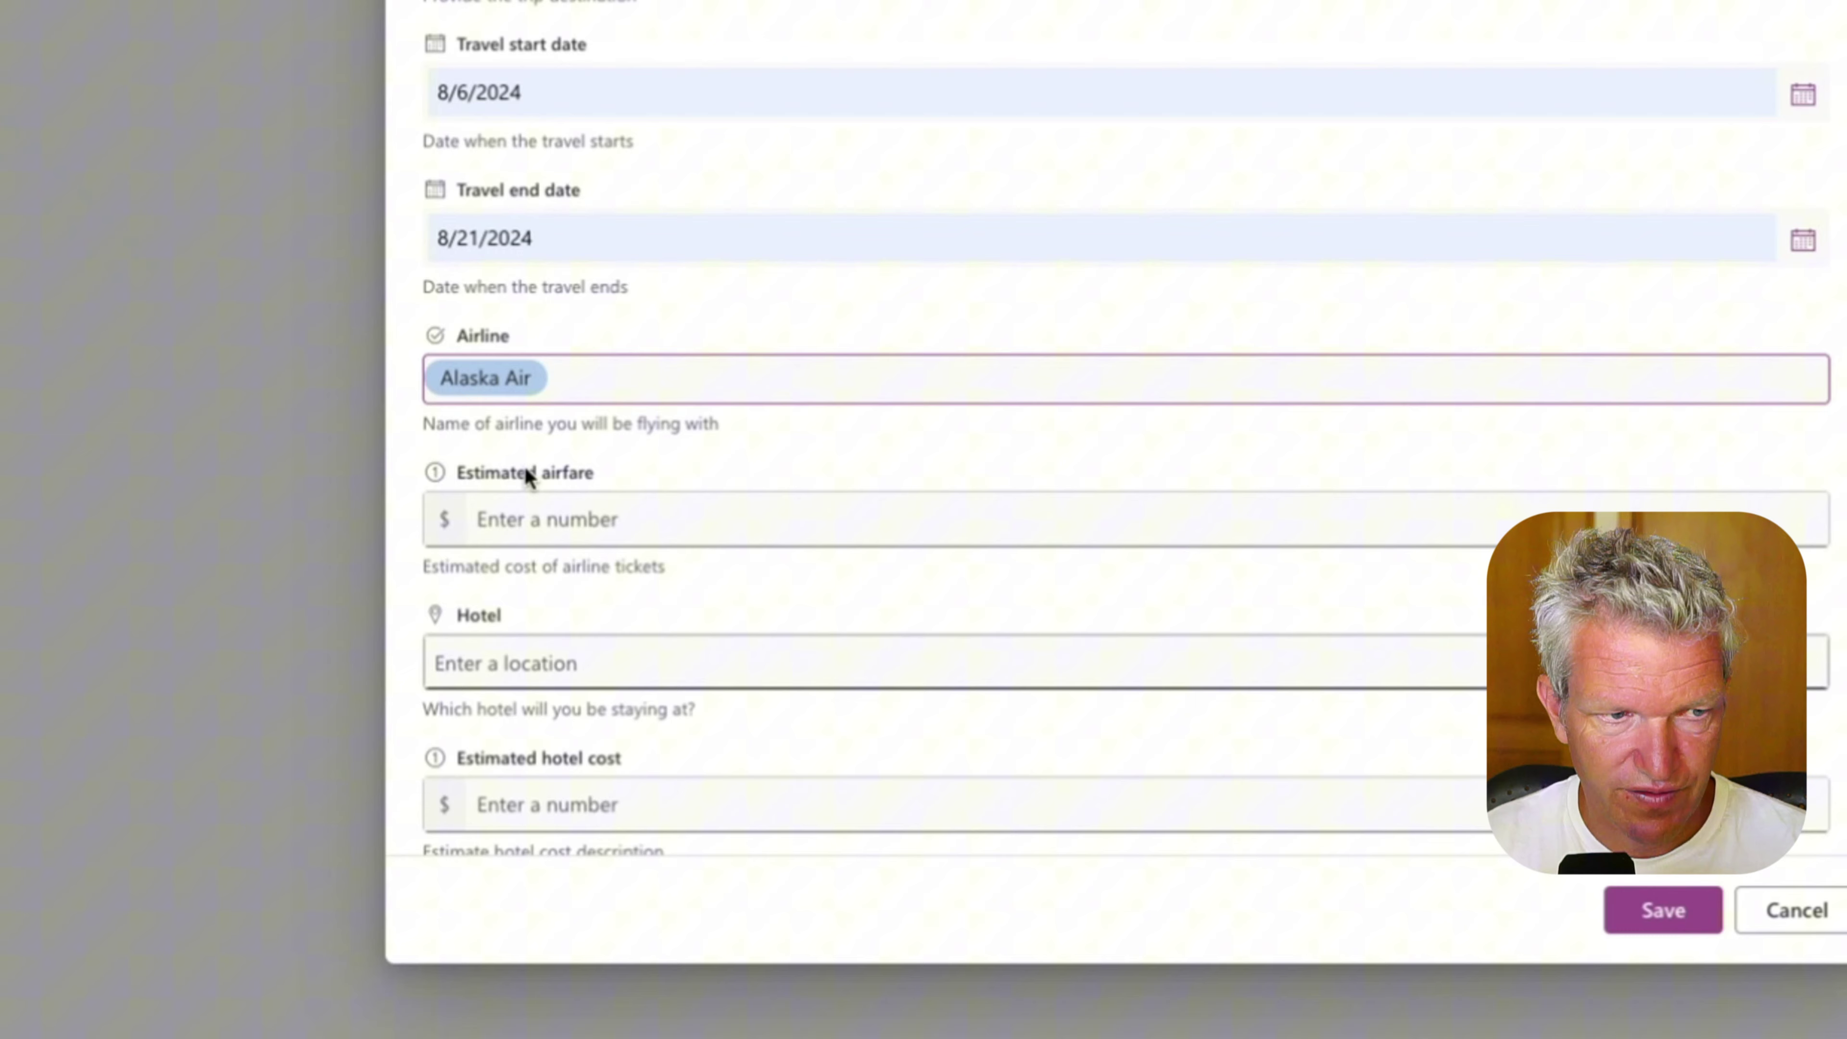
left_click(541, 512)
left_click(707, 603)
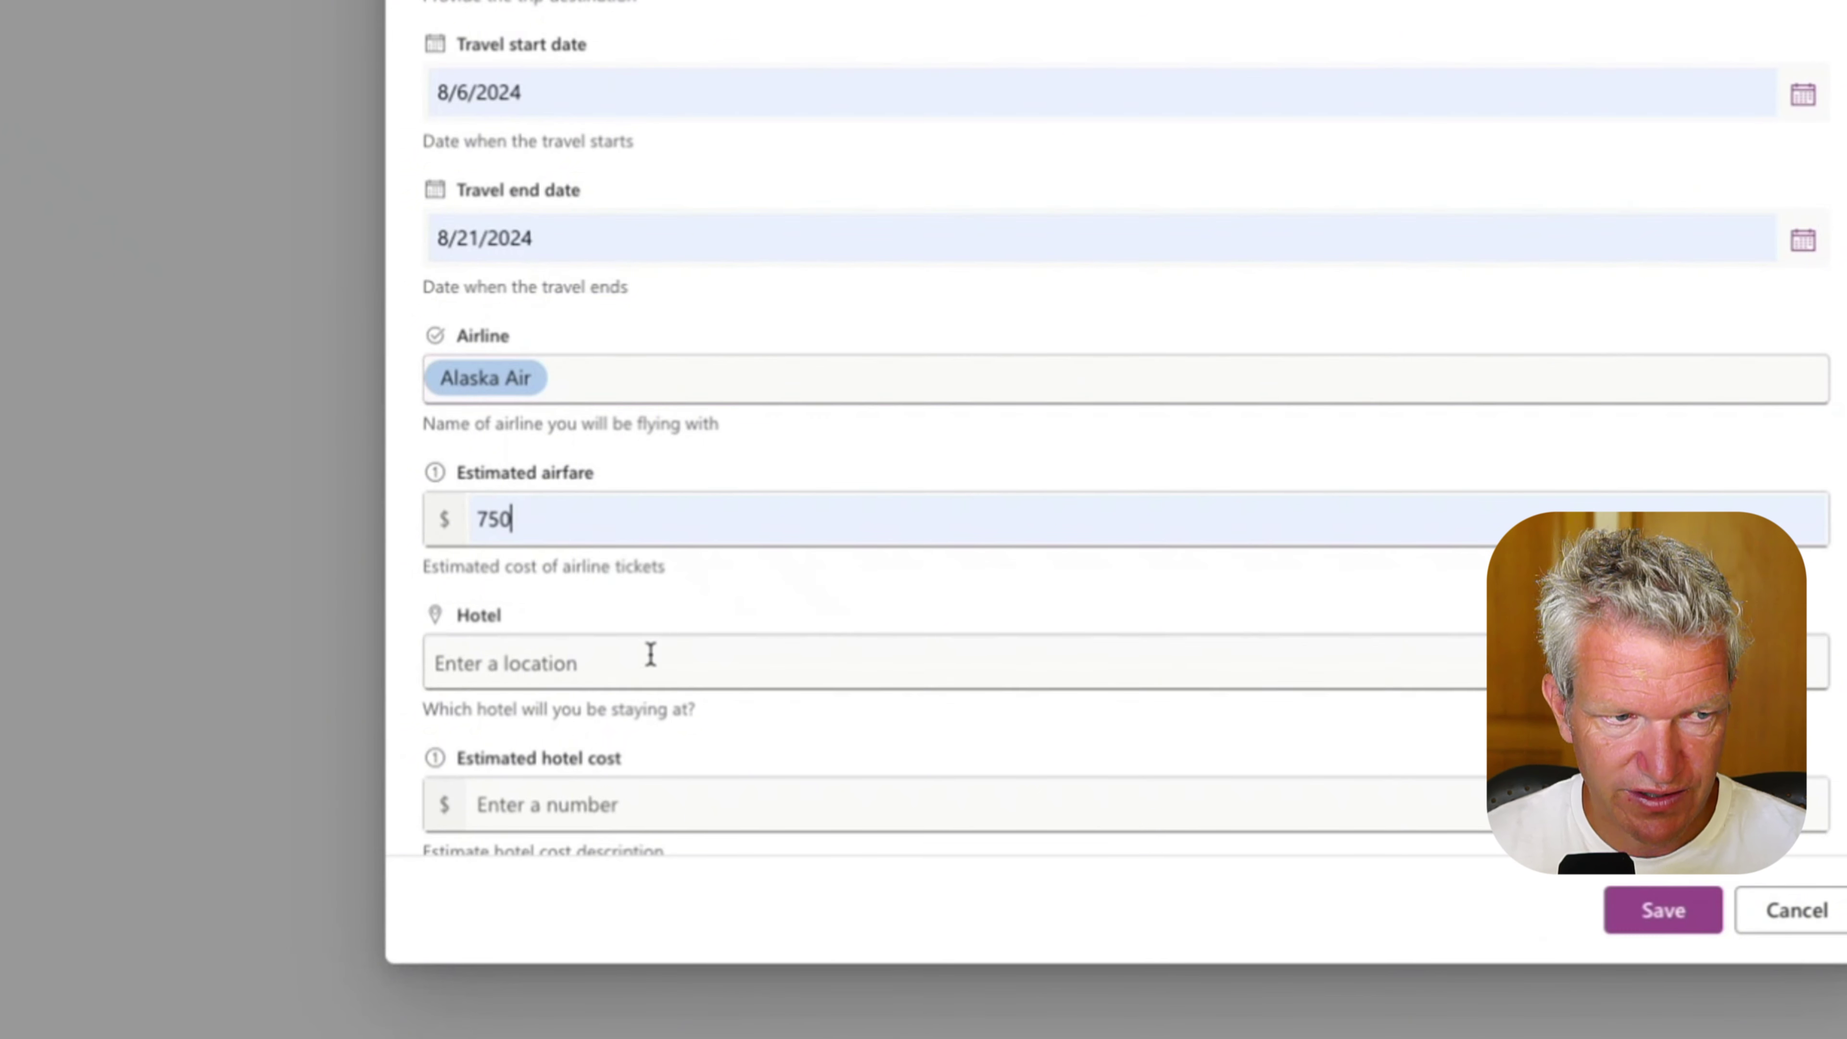
left_click(647, 654)
Pick Lagos Bay Plaza as the hotel with an estimated hotel cost of 1250.
type("lag")
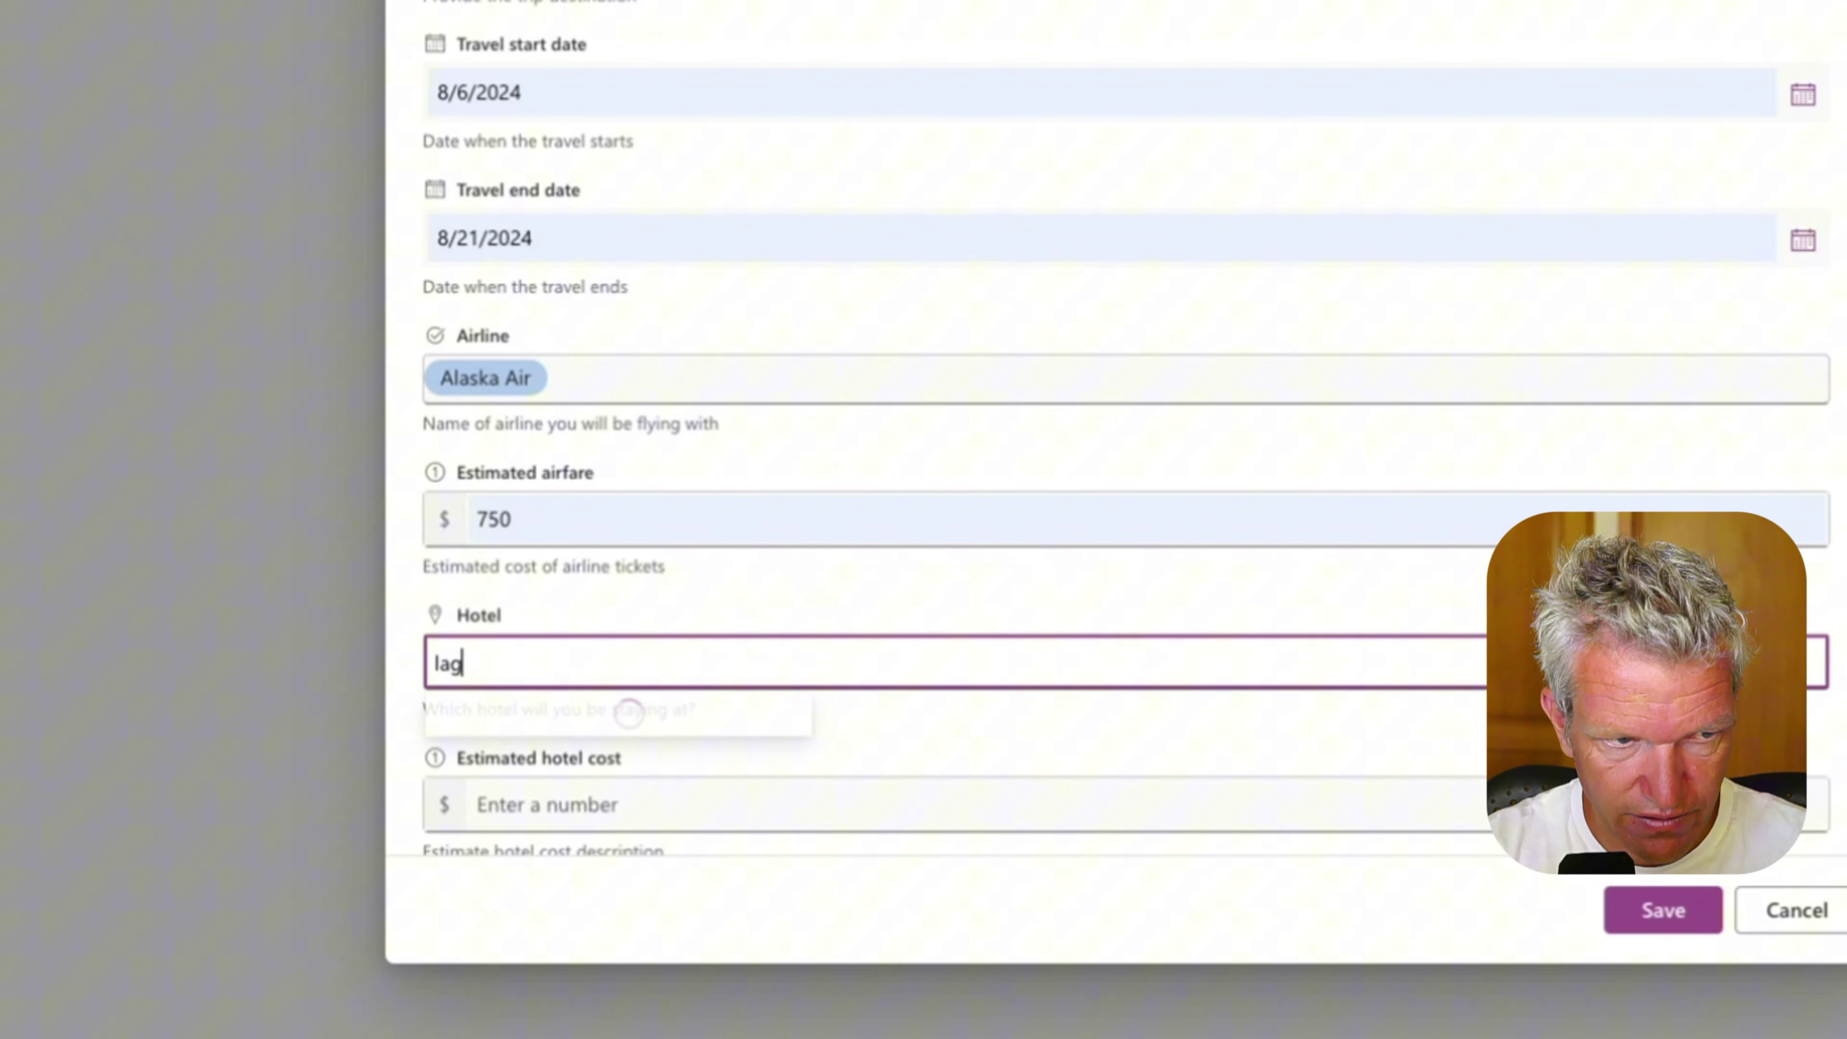
type("os ")
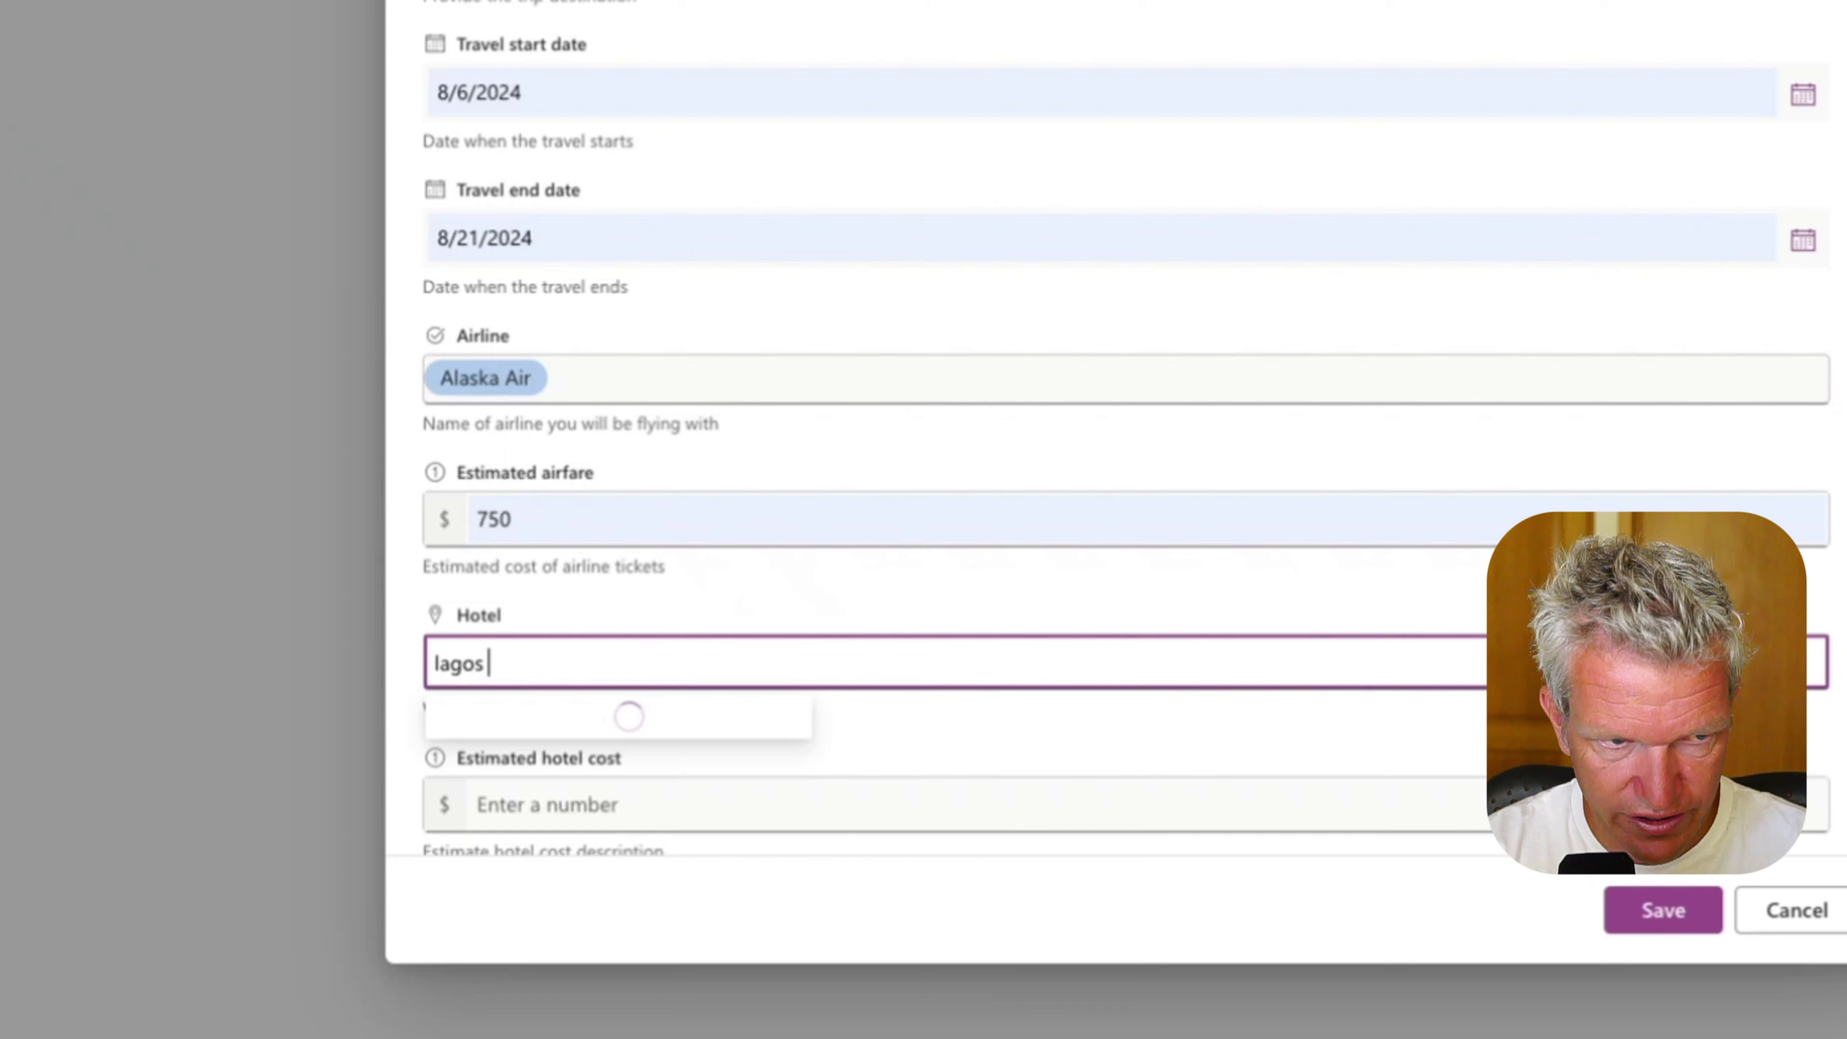
type("bay plaza")
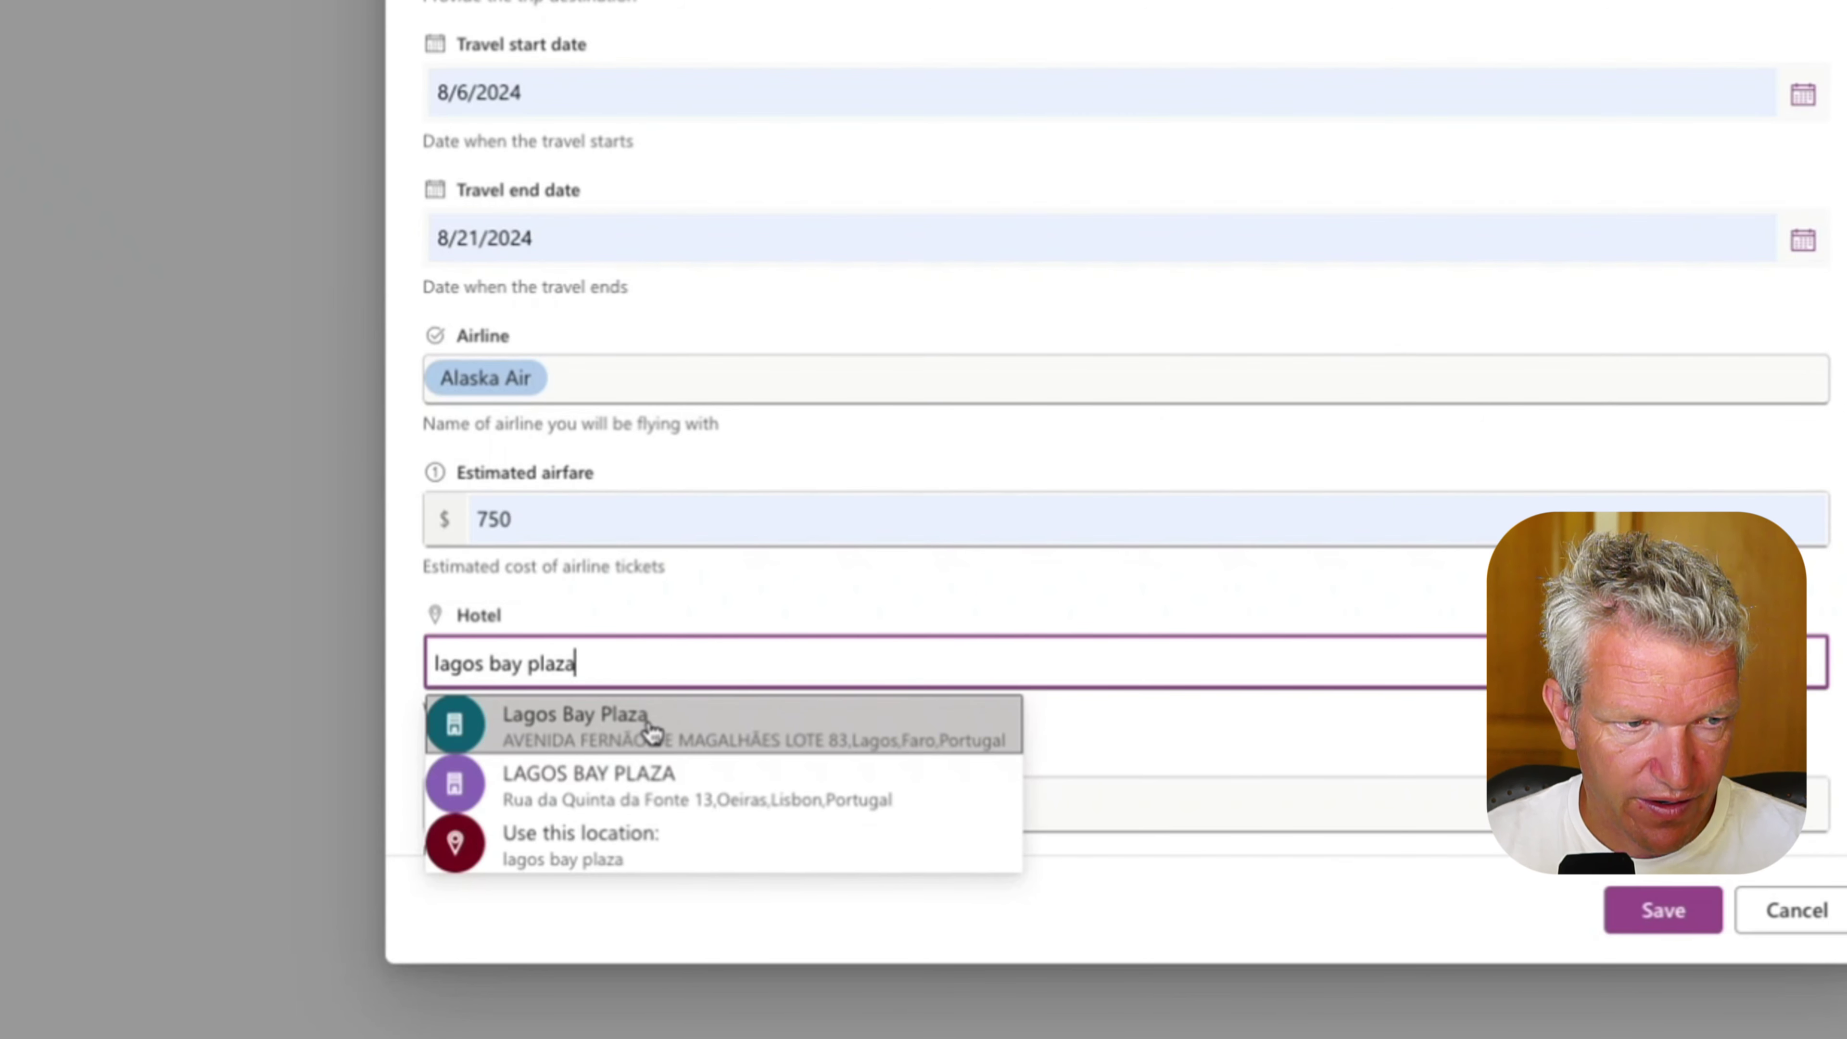
left_click(647, 729)
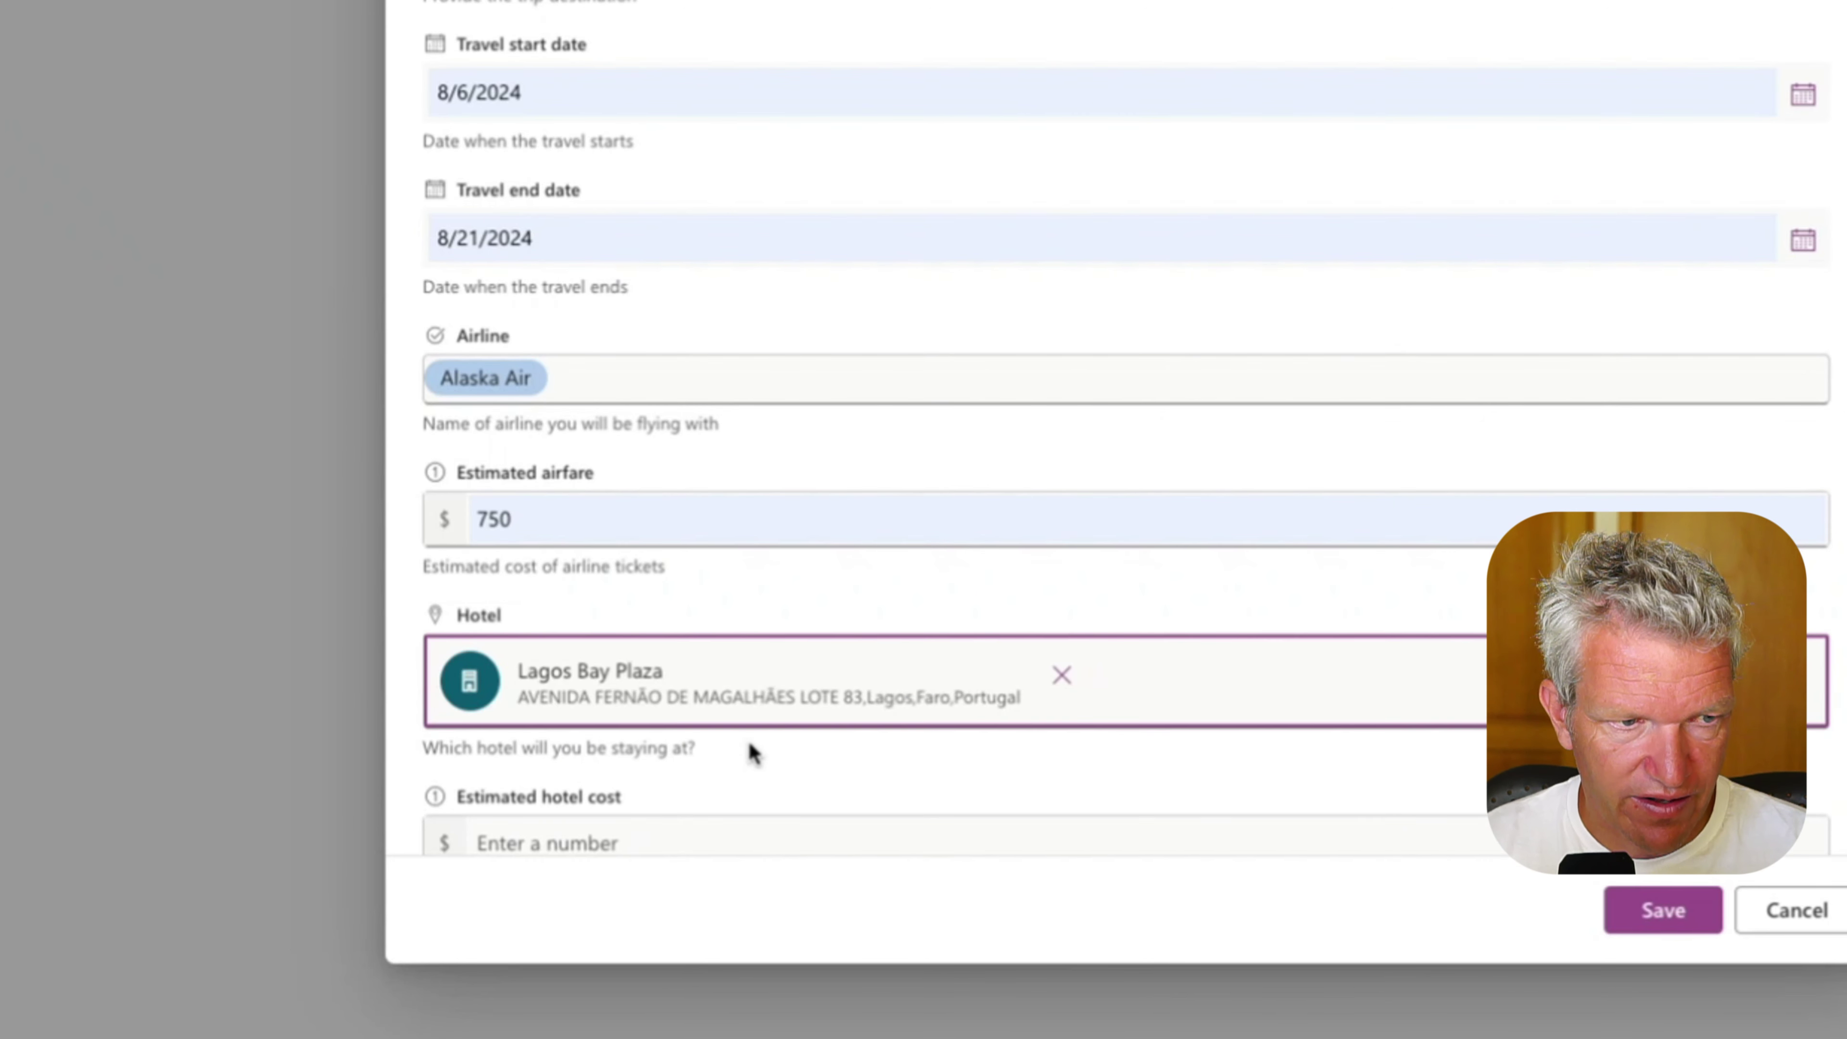
left_click(680, 710)
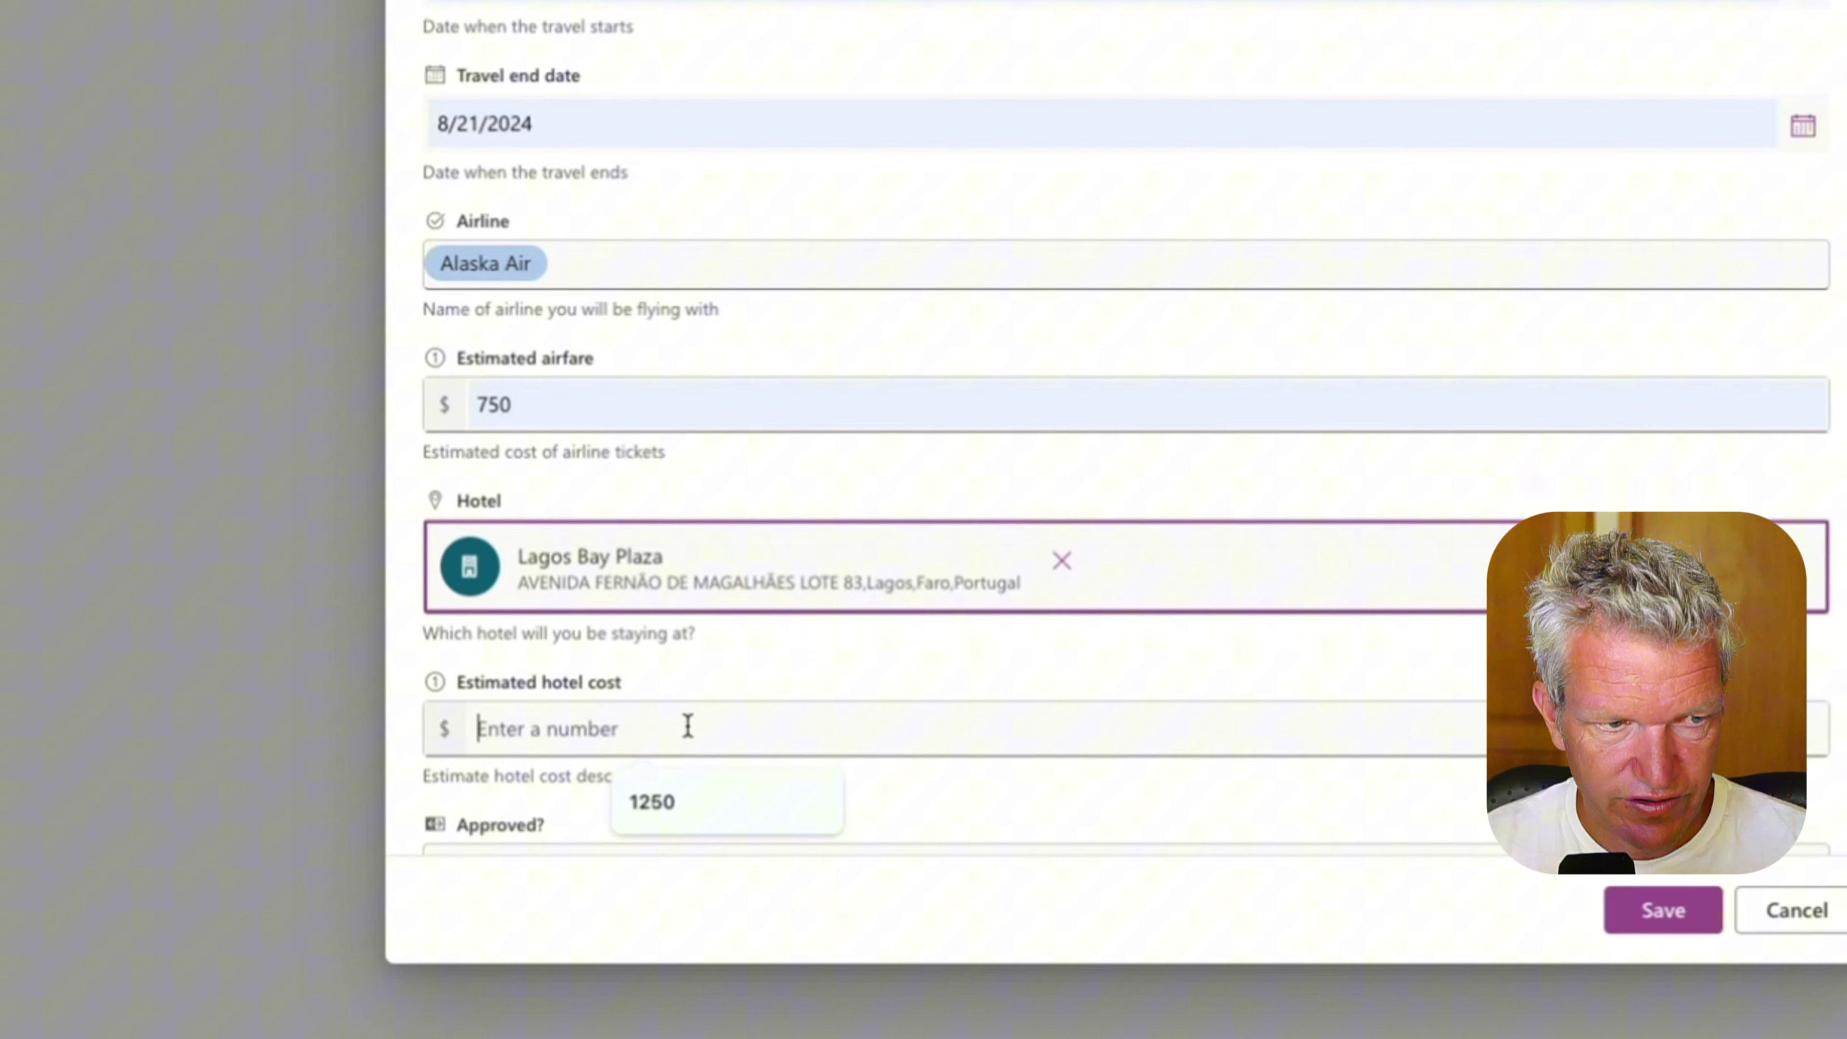
left_click(691, 801)
Mark the request approved, keep the retention label None, and save the item.
scroll(822, 712, "down", 3)
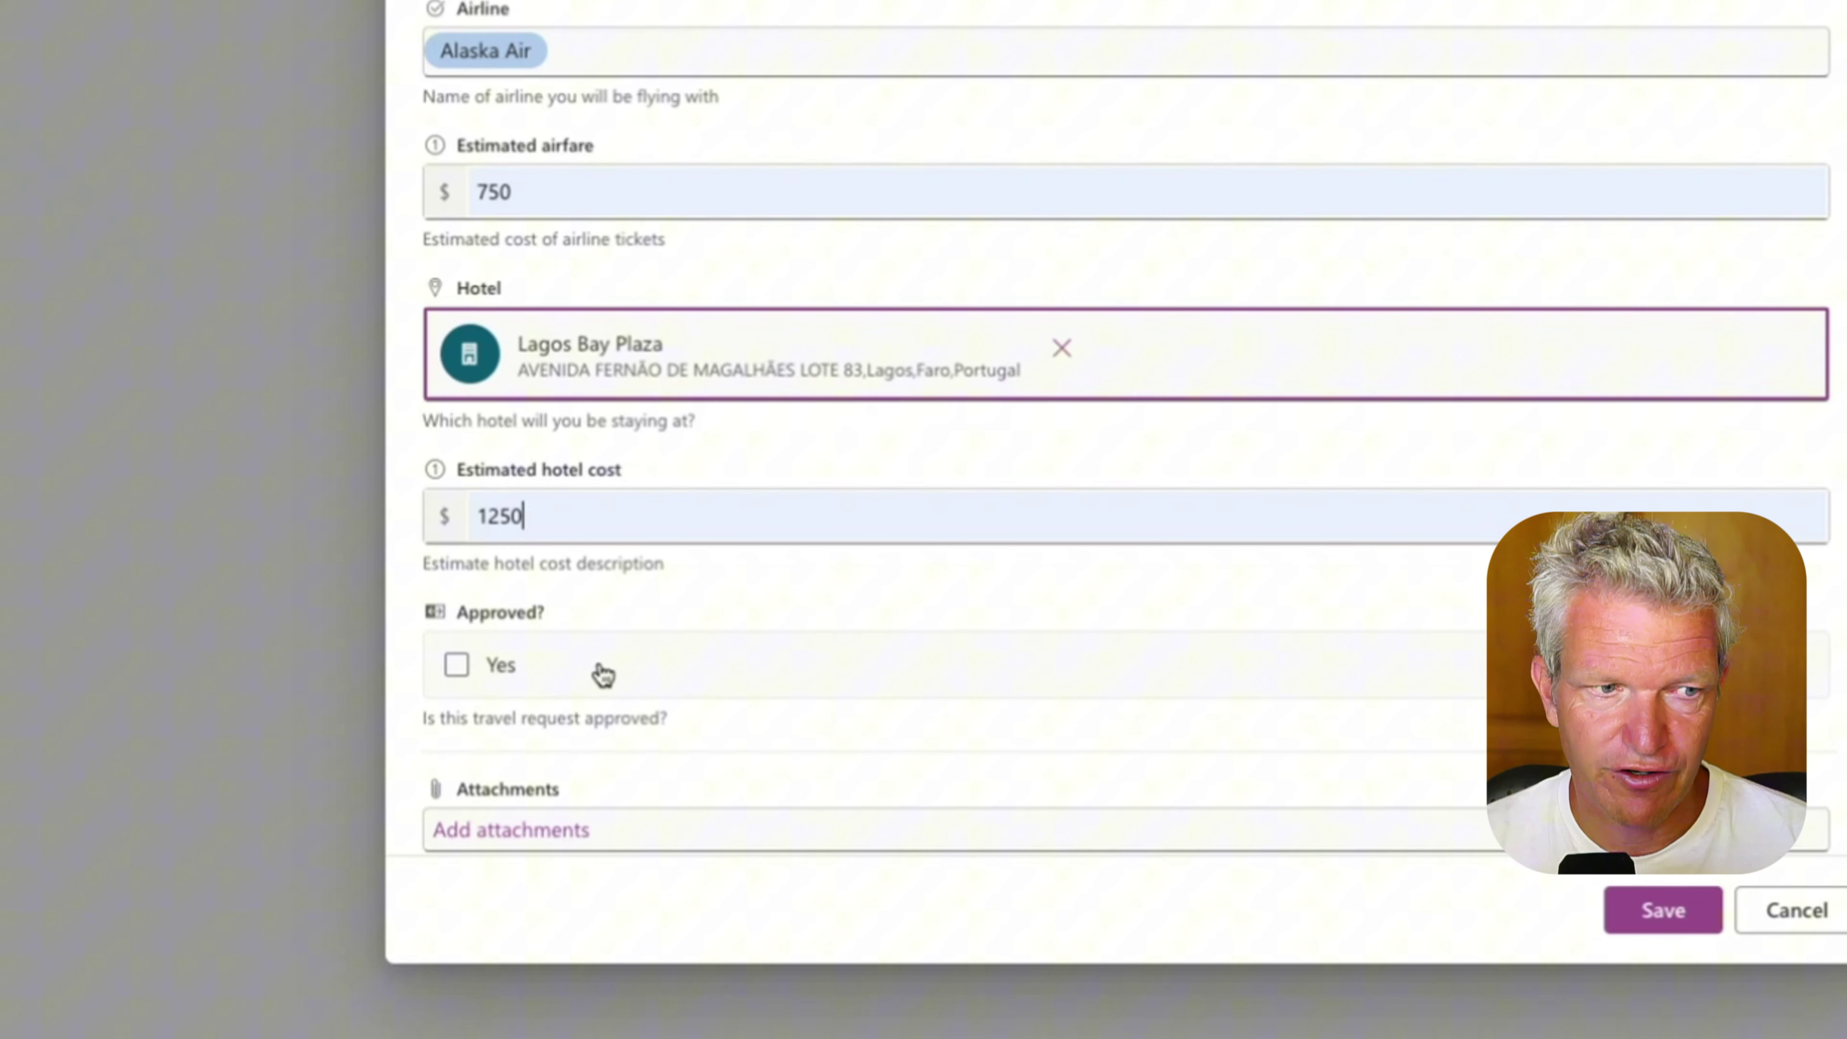
left_click(459, 667)
scroll(911, 692, "down", 1)
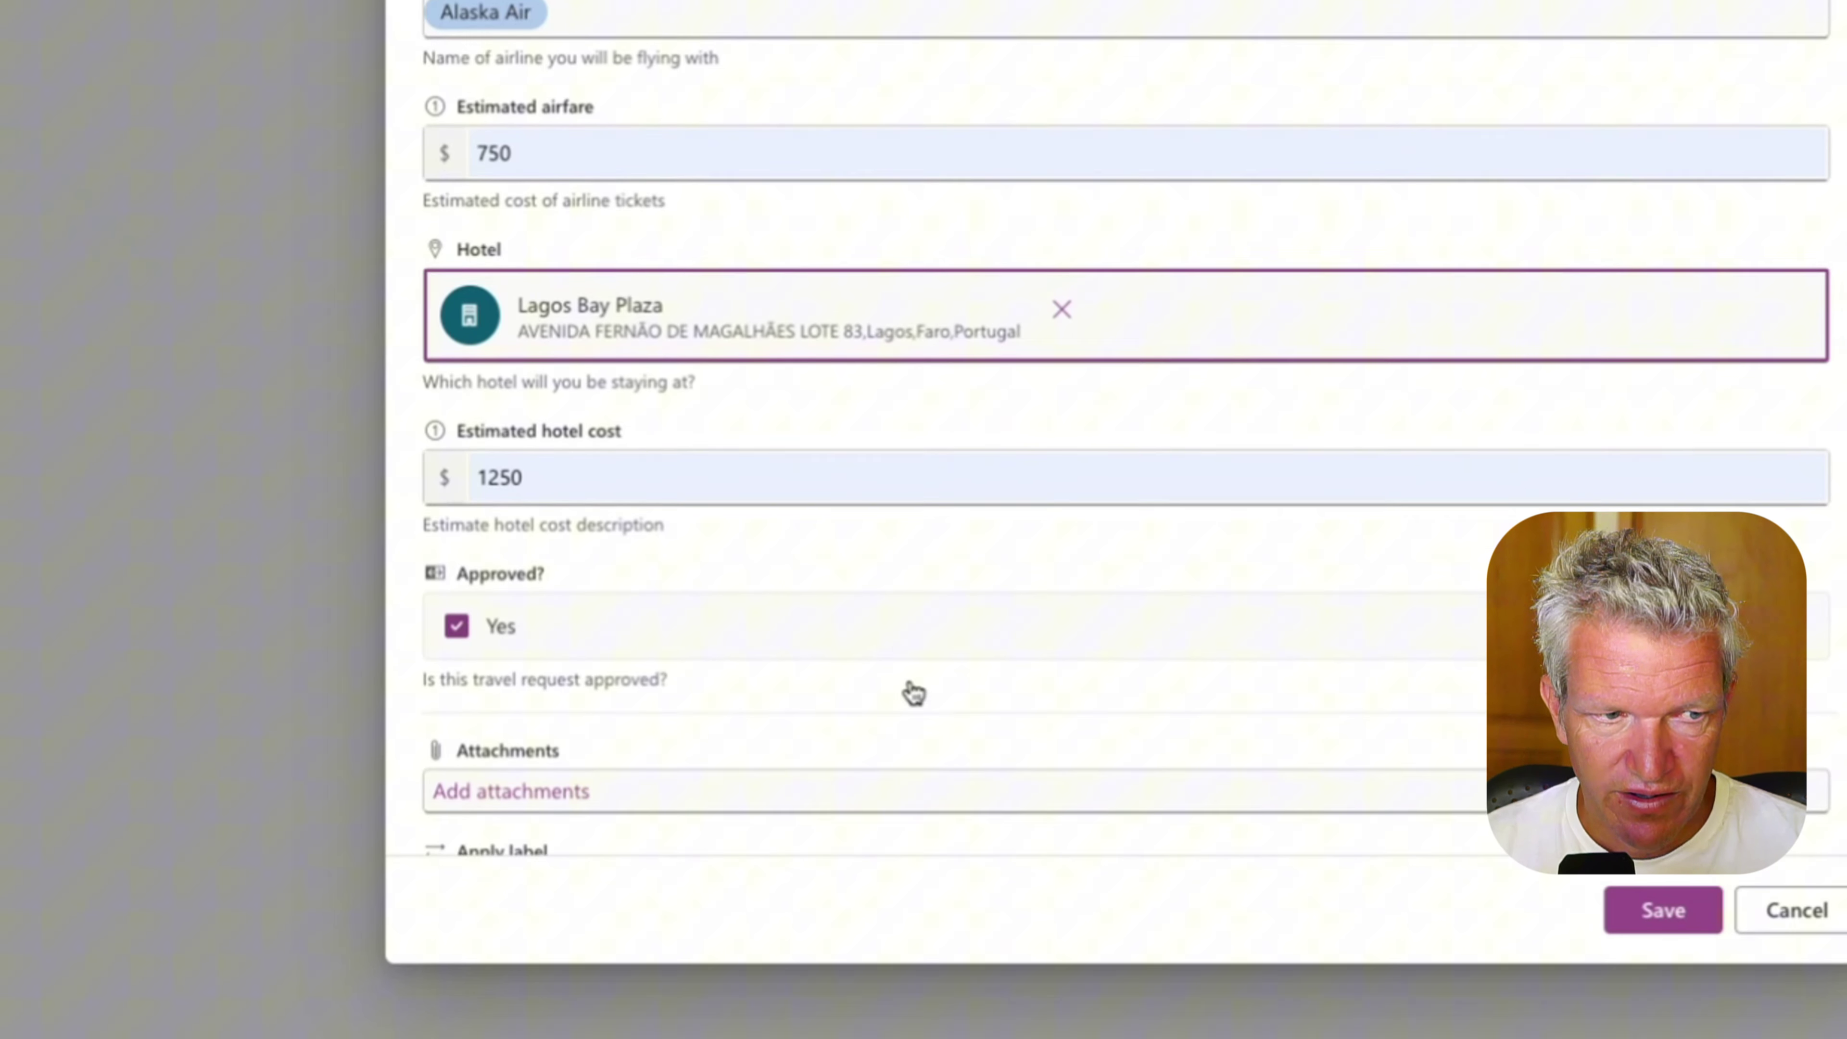
scroll(1113, 694, "down", 1)
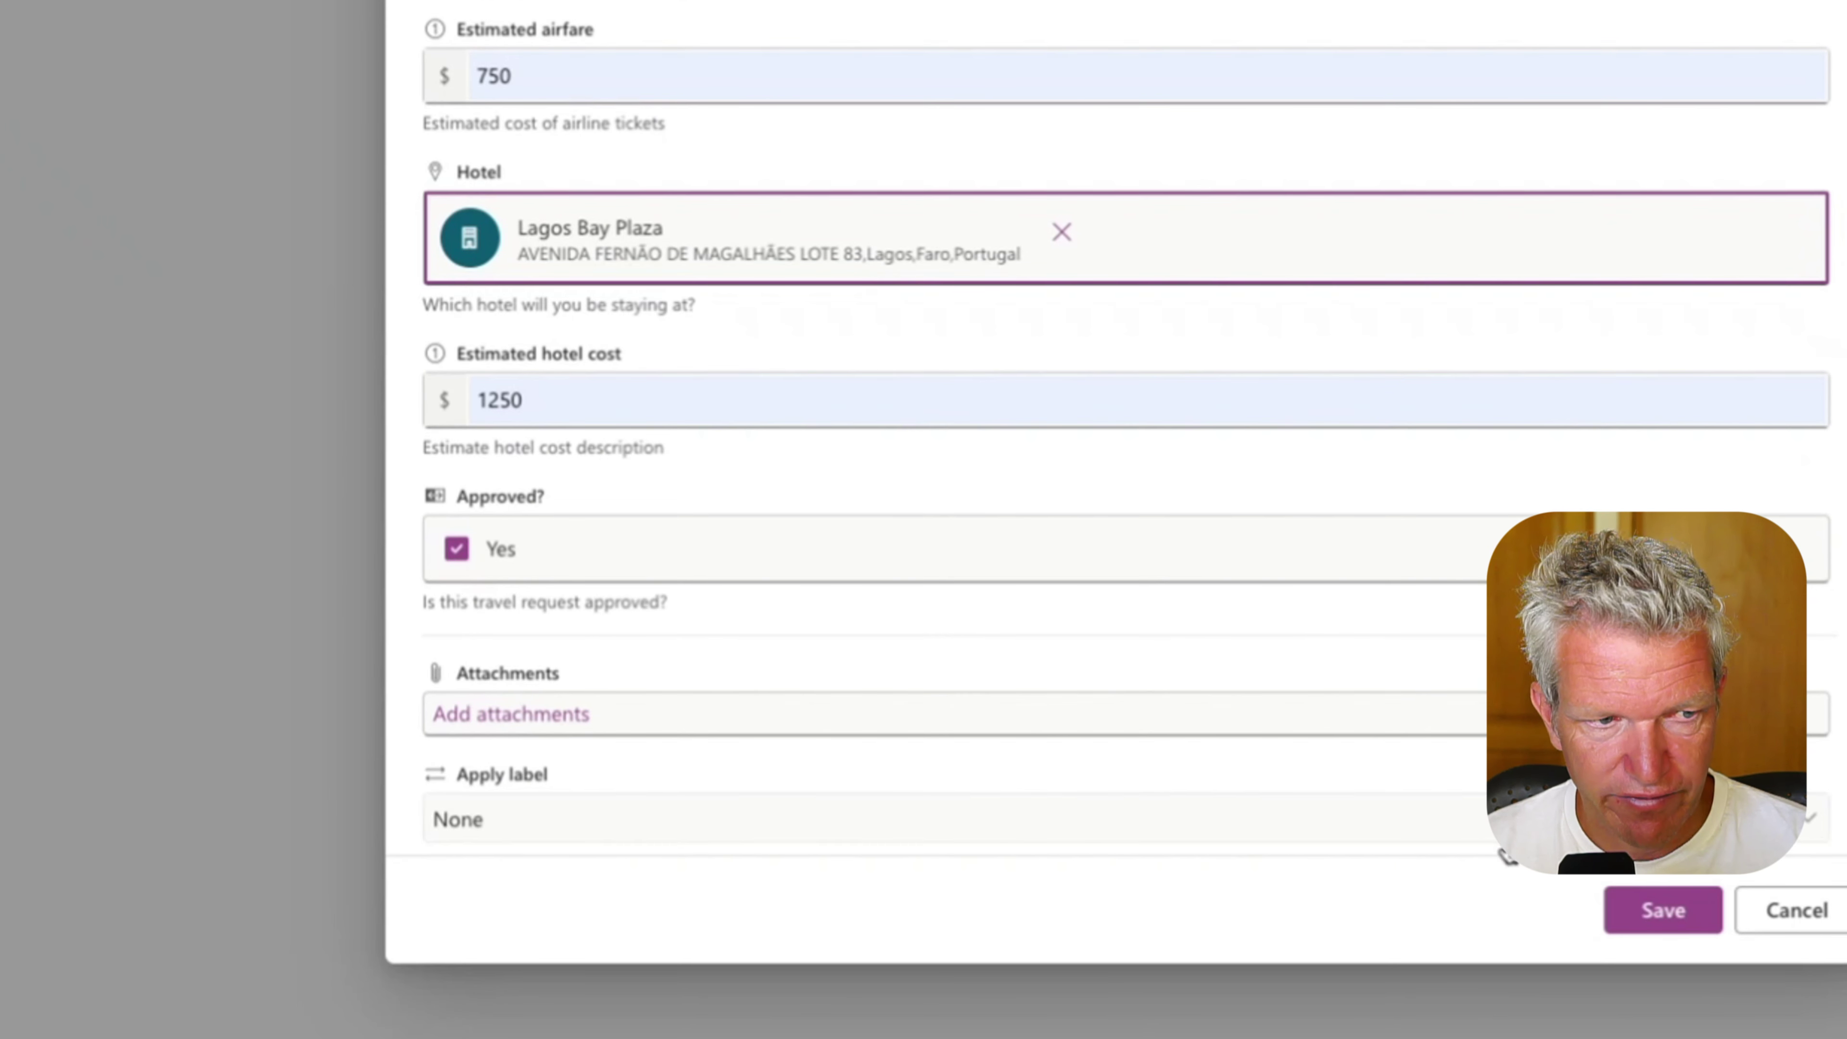
left_click(1271, 834)
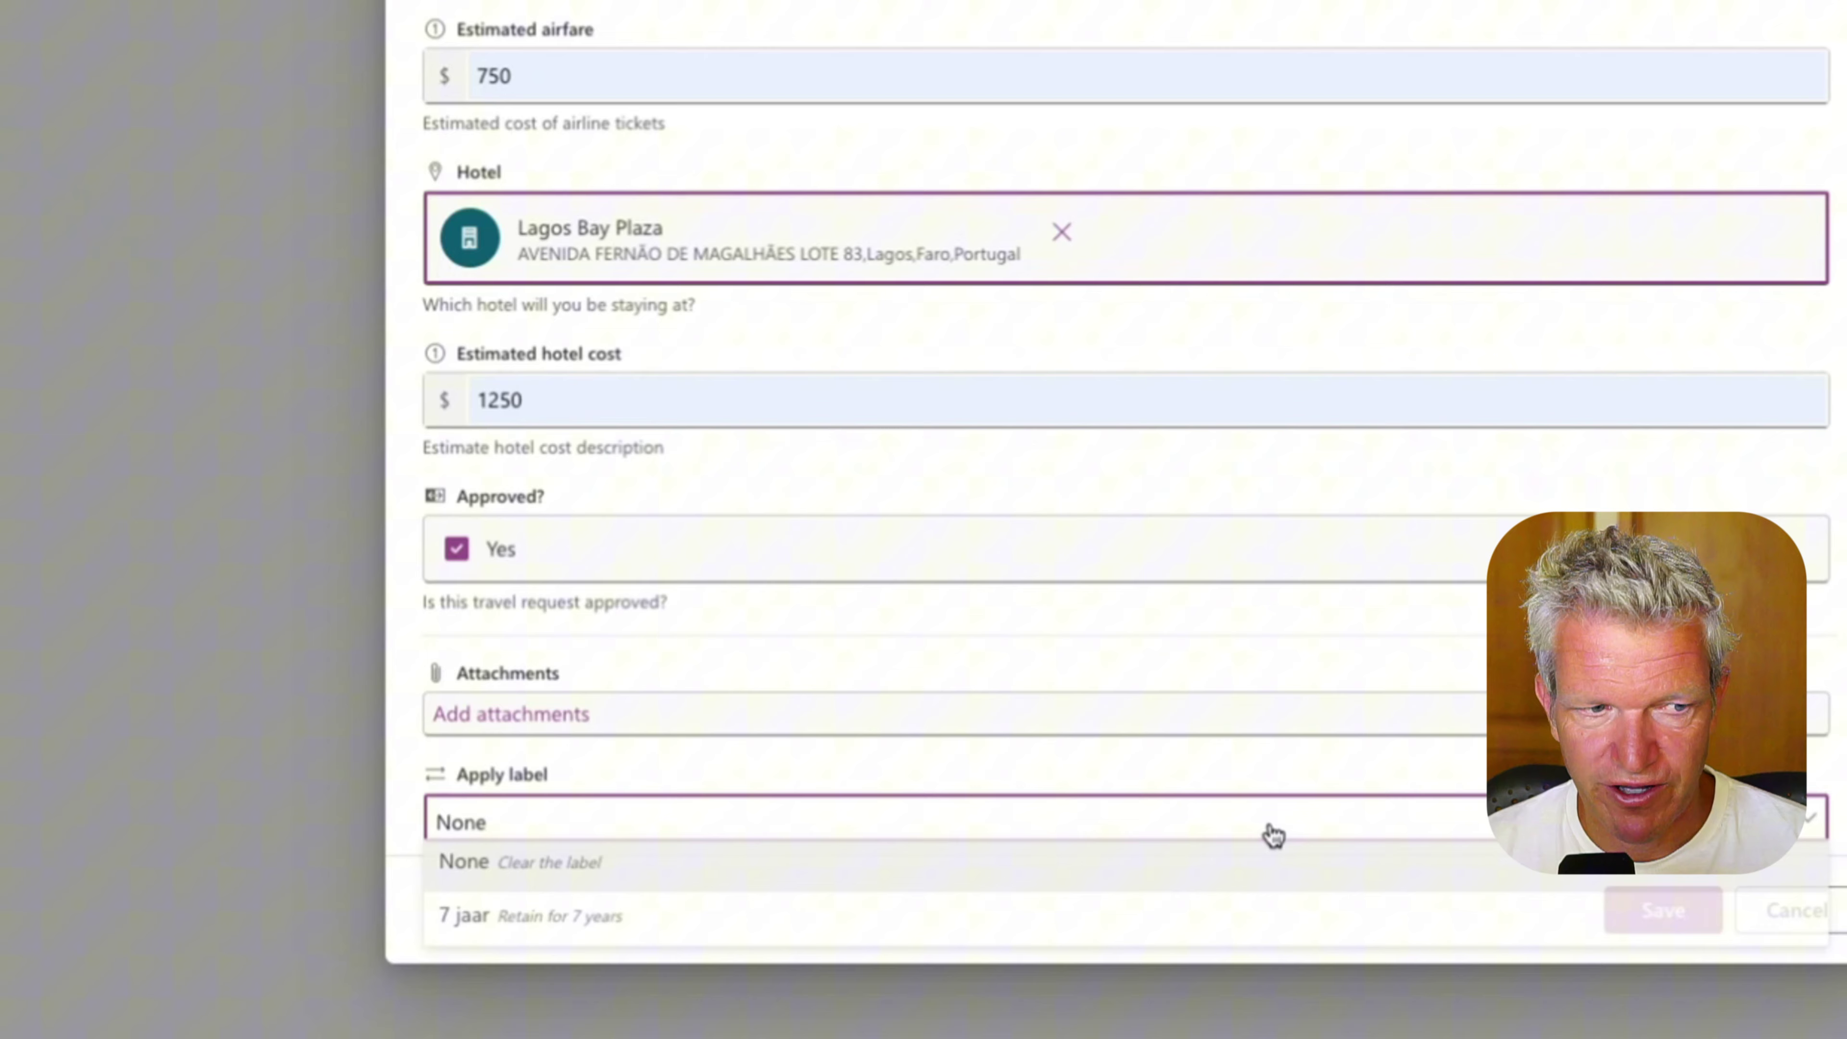
left_click(1273, 834)
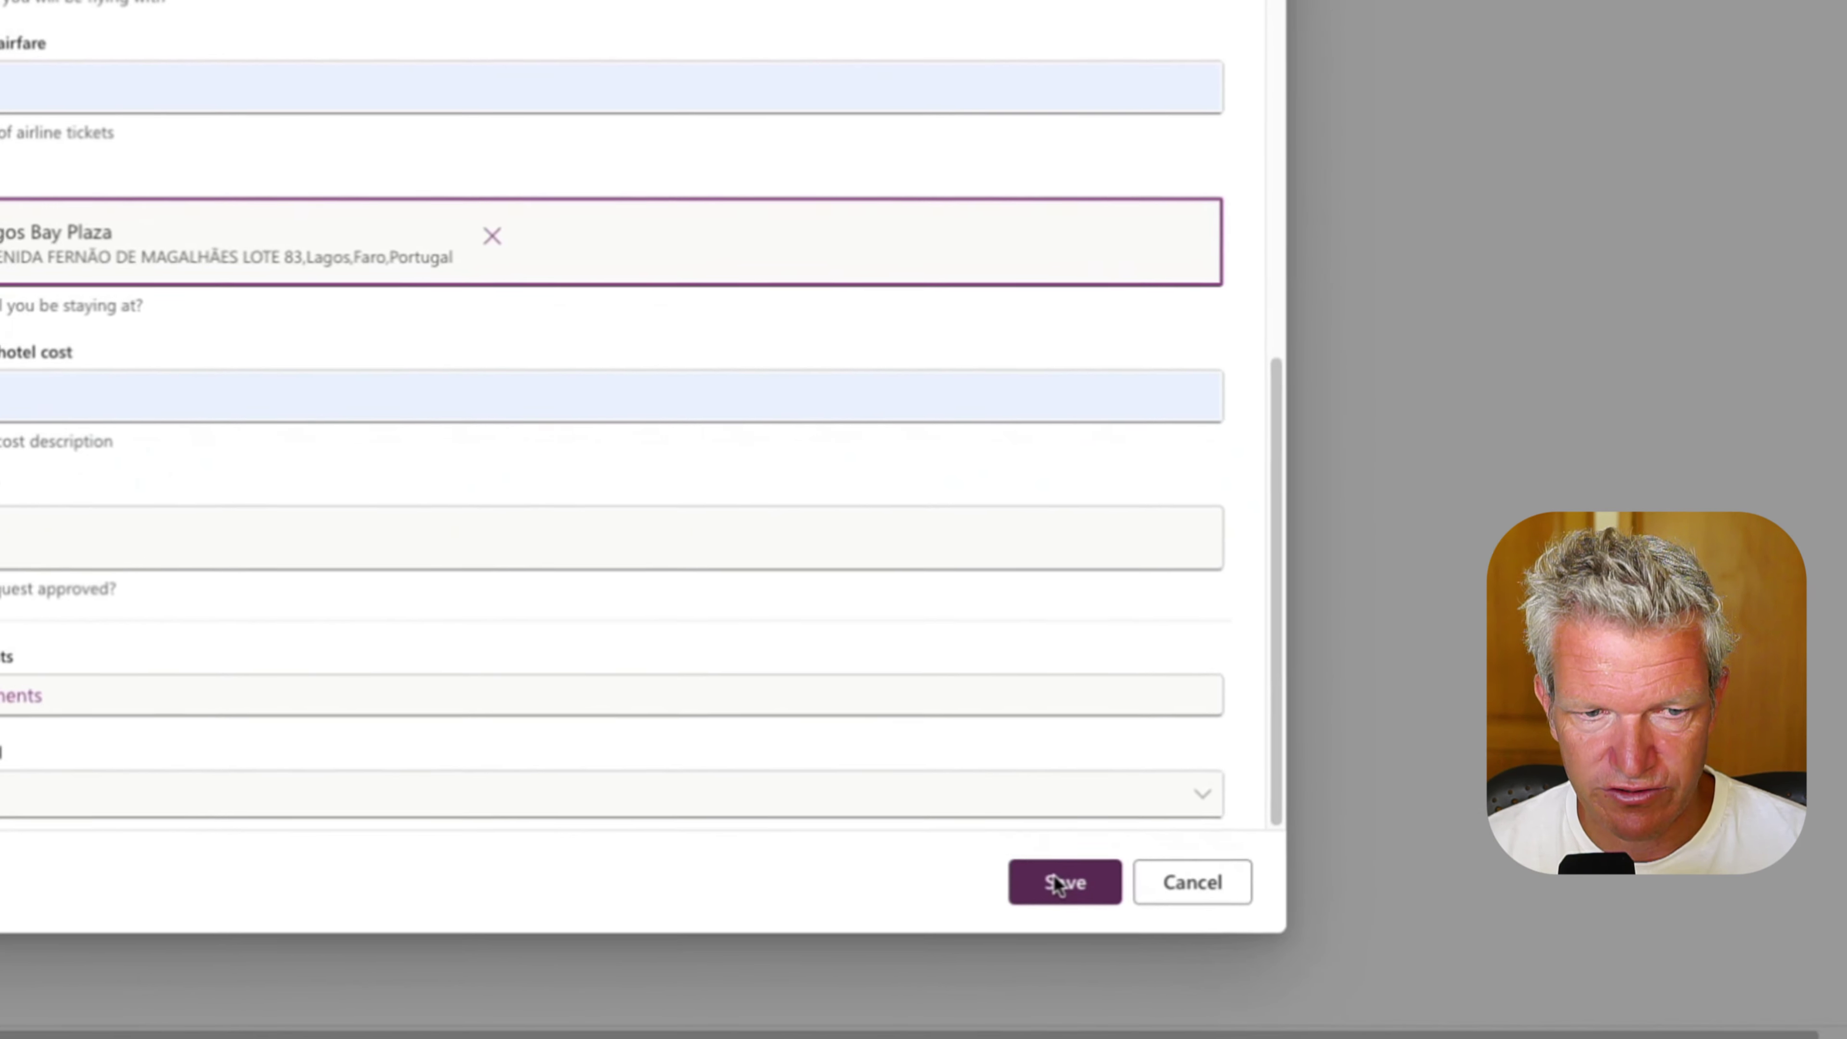
left_click(1058, 884)
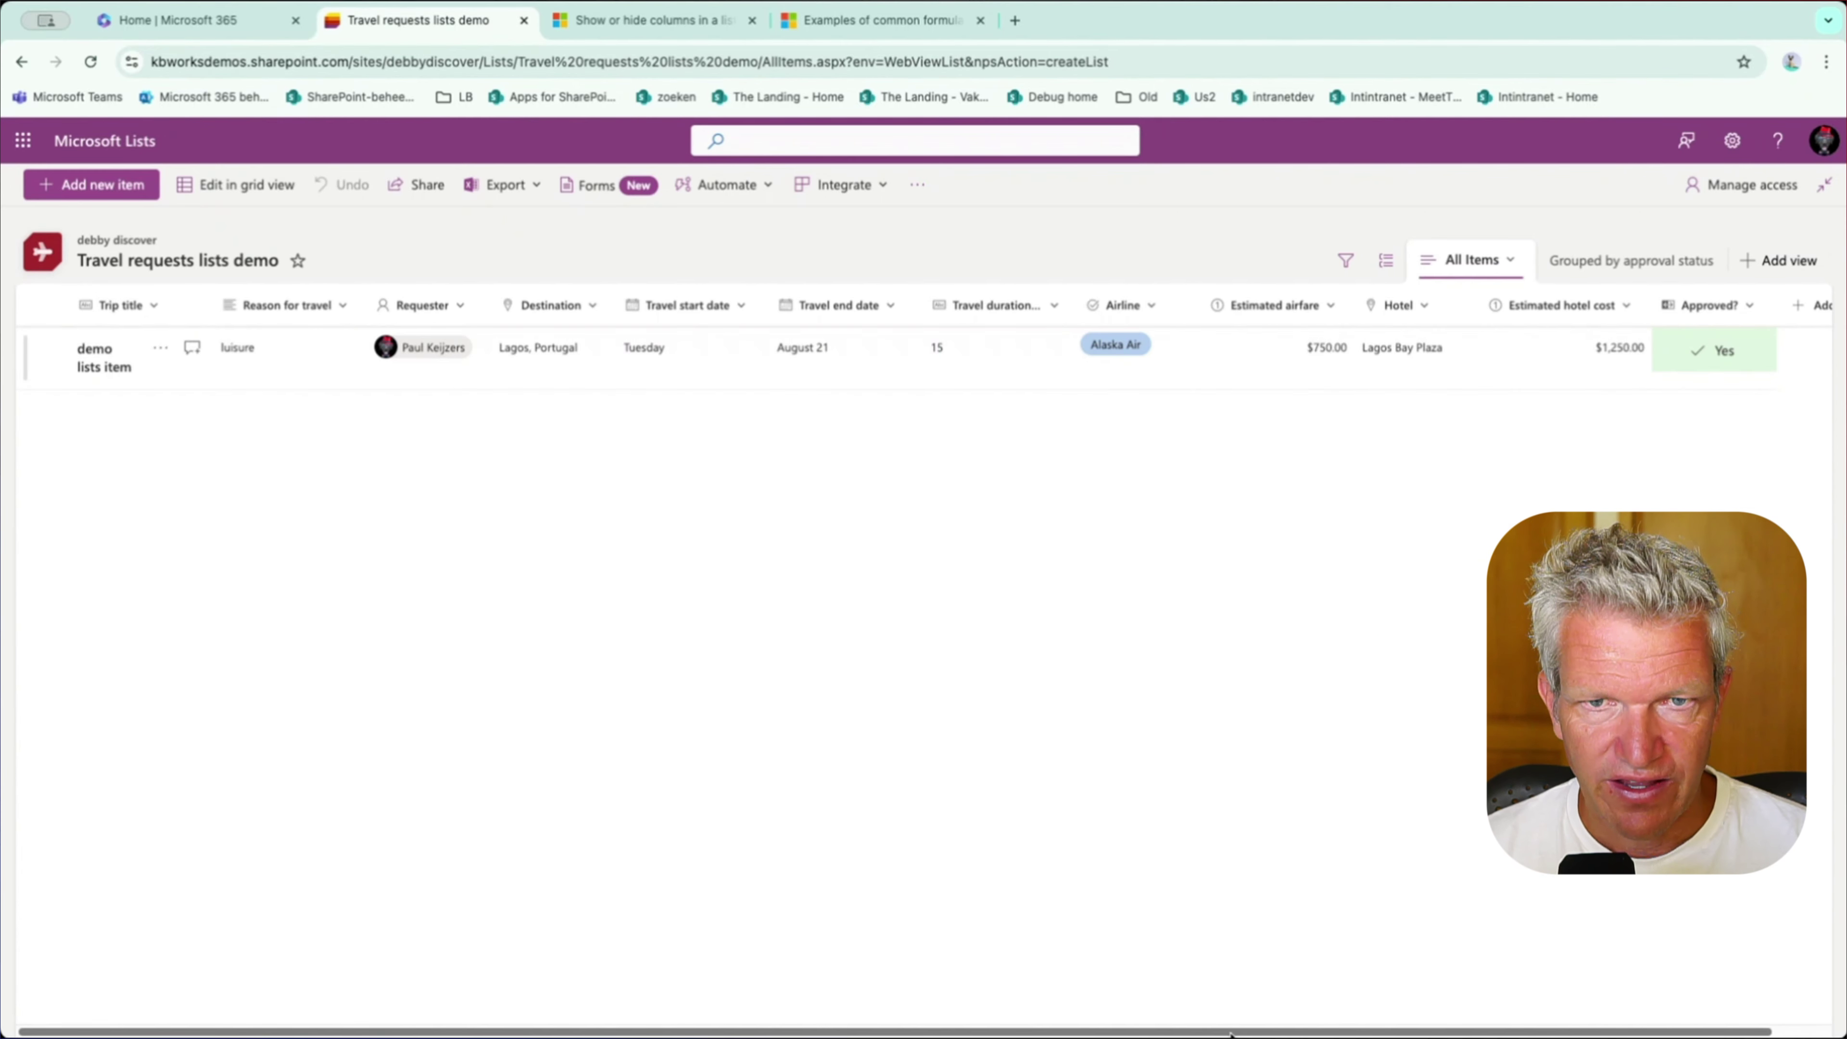
From + Add column at the right of the list, choose See all column types.
scroll(1229, 1031, "right", 2)
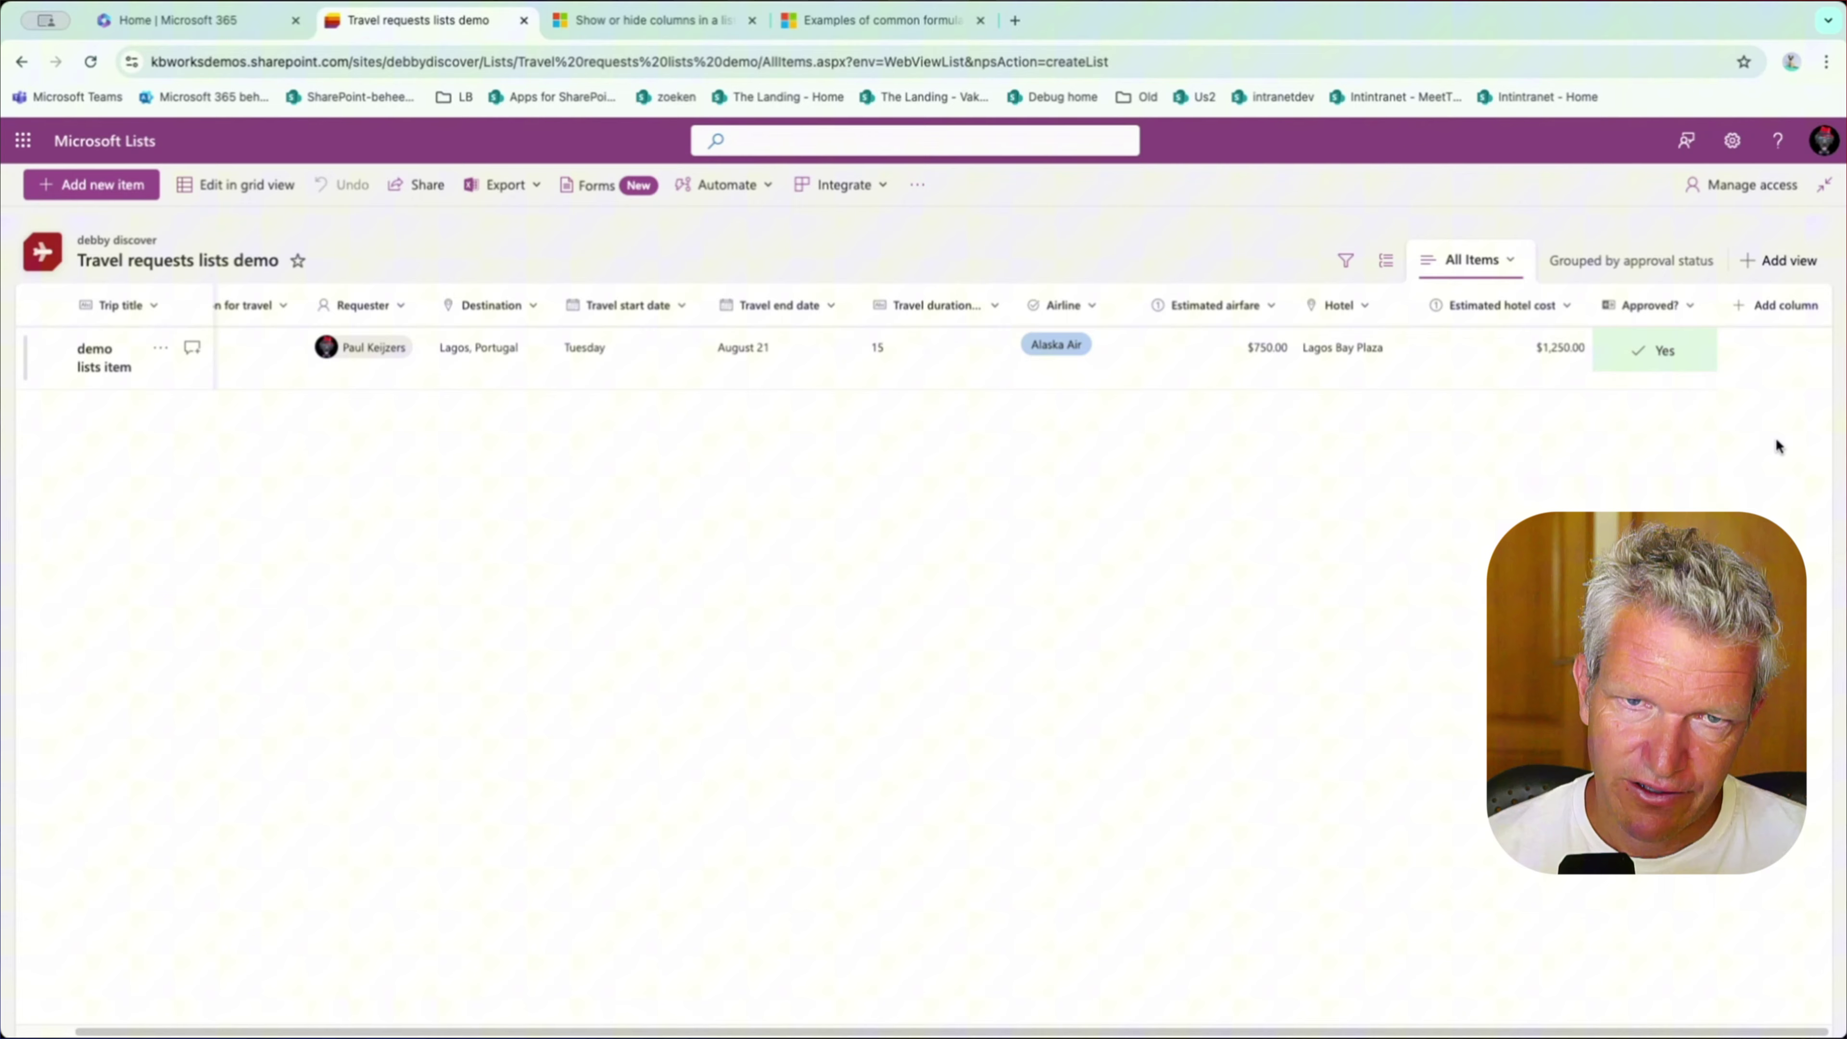
left_click(1772, 307)
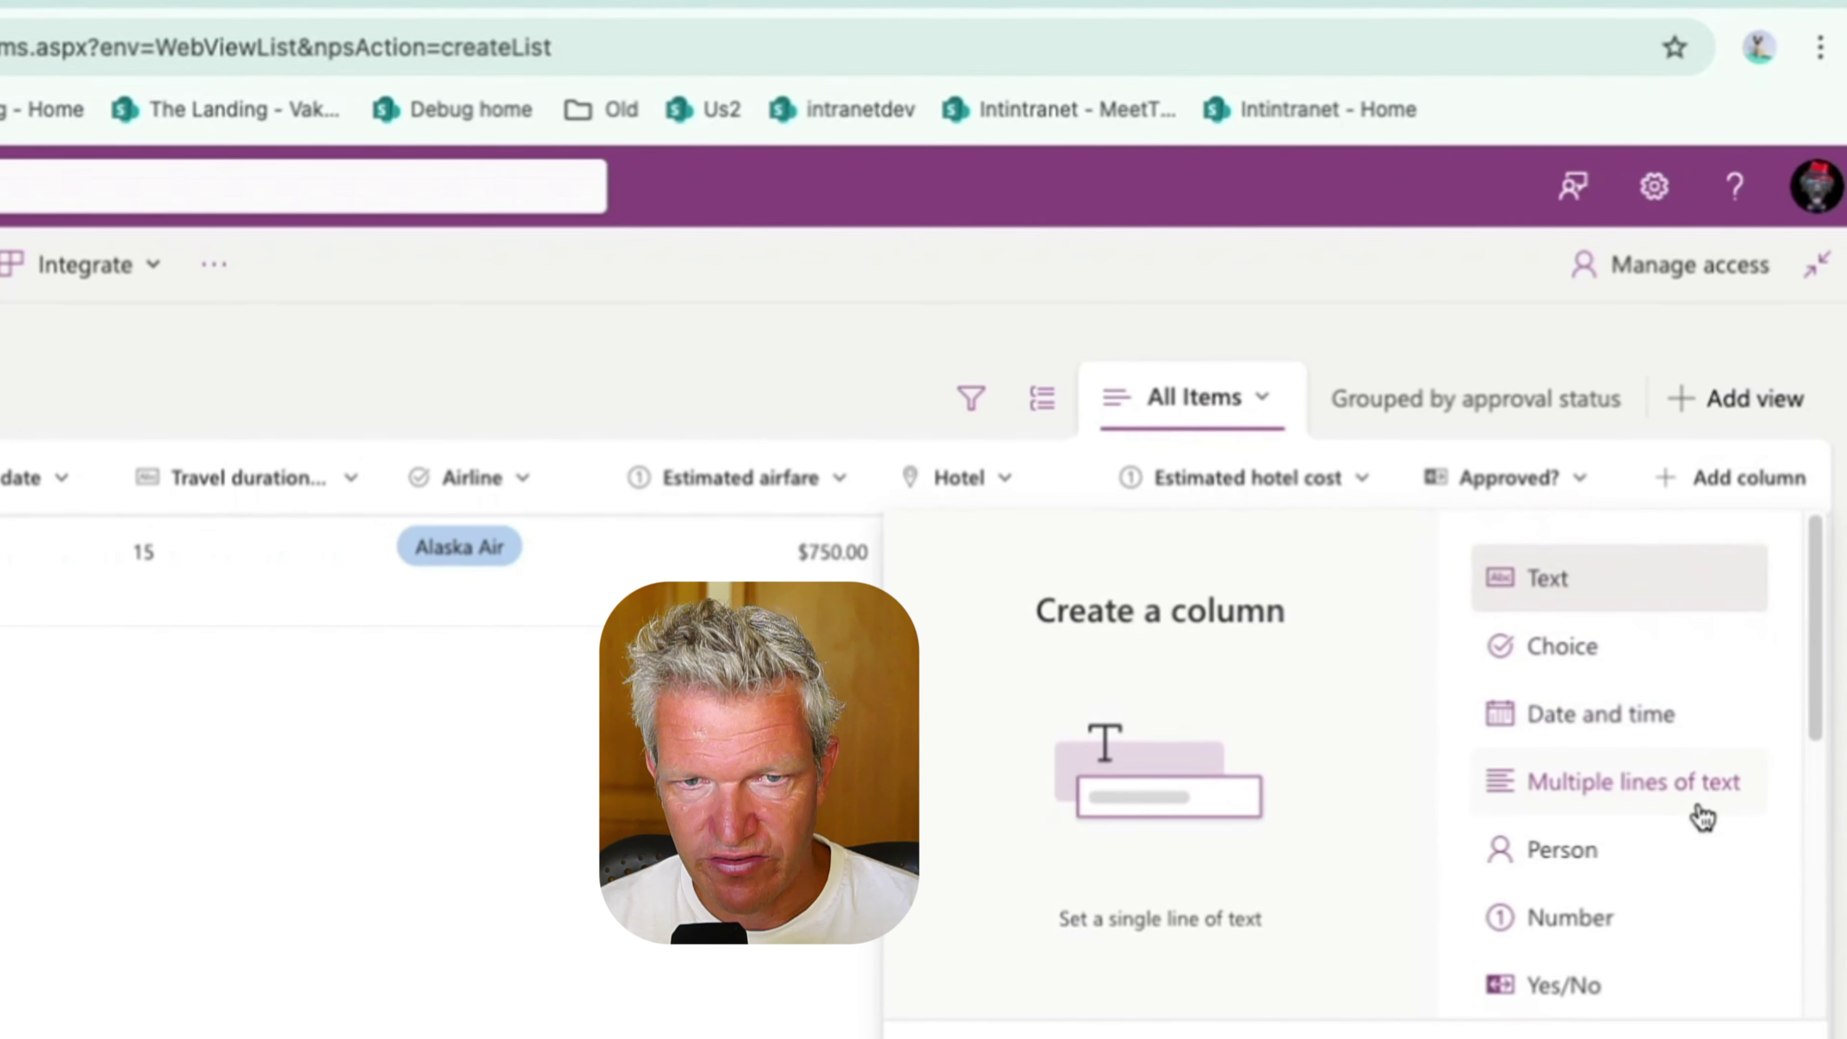
scroll(1694, 845, "down", 5)
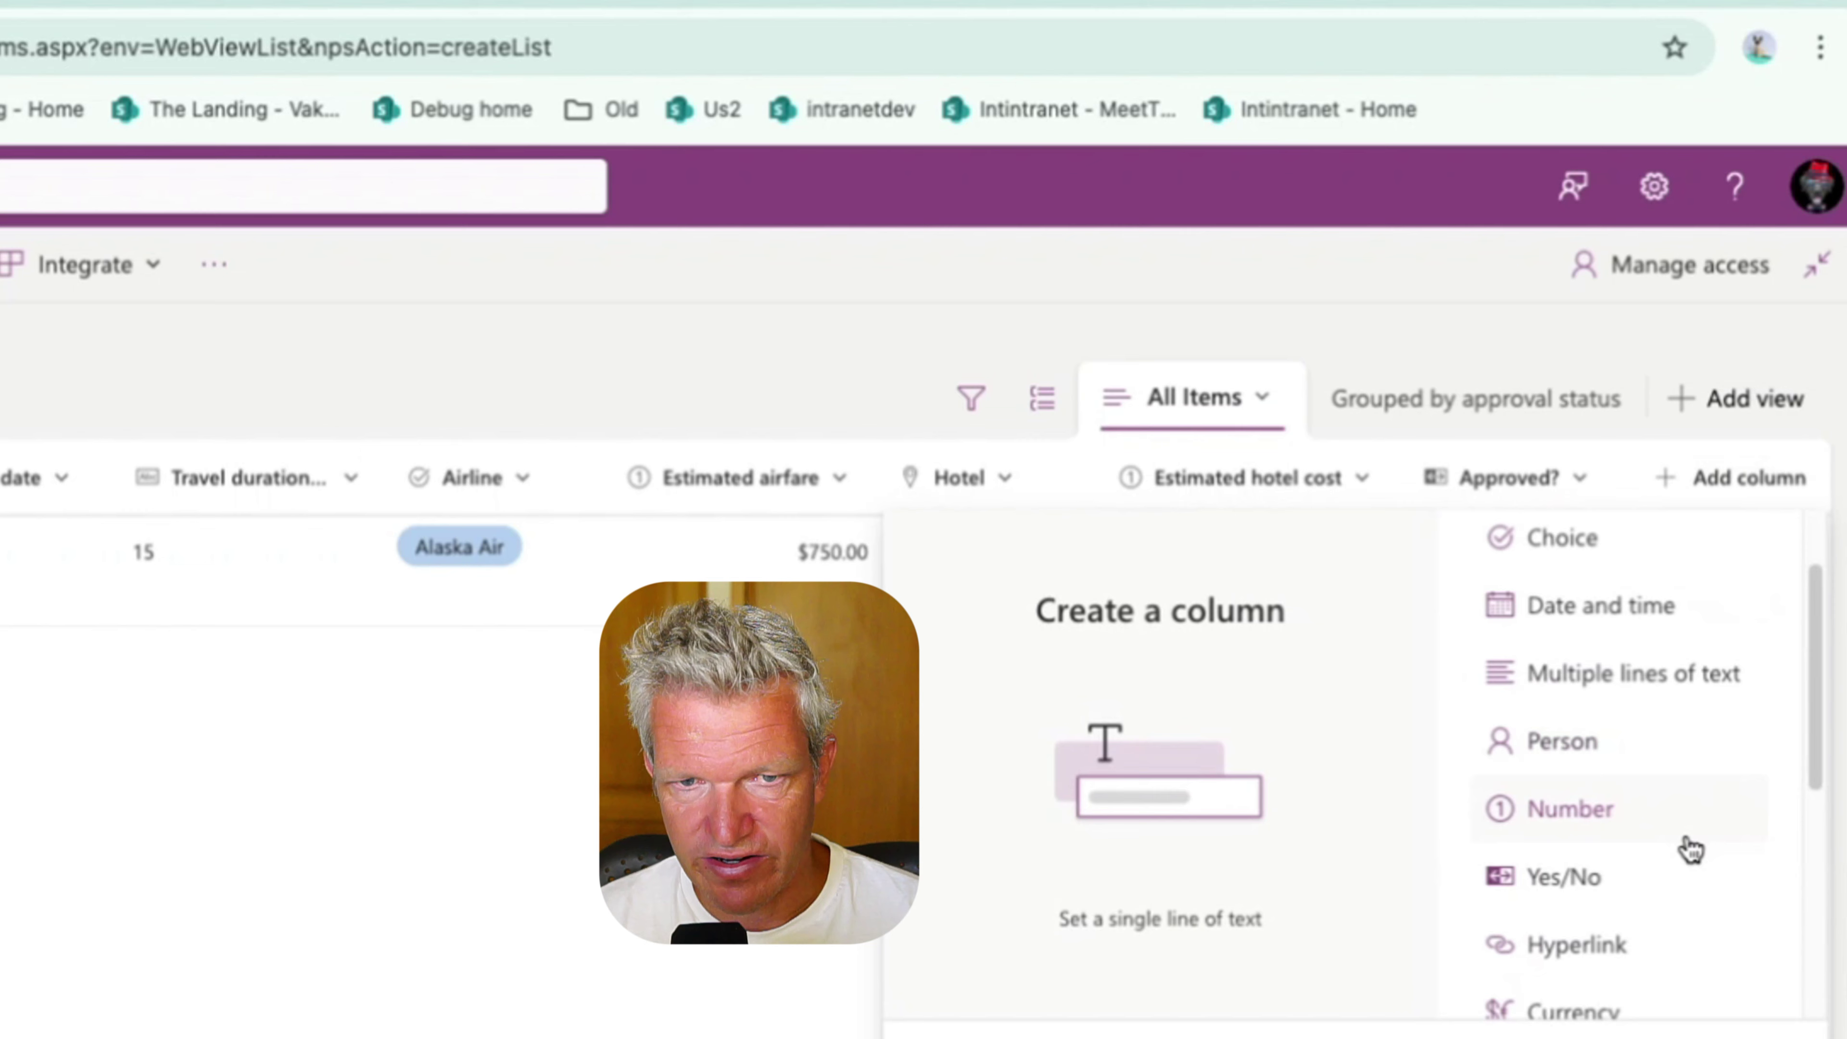
scroll(1691, 849, "down", 3)
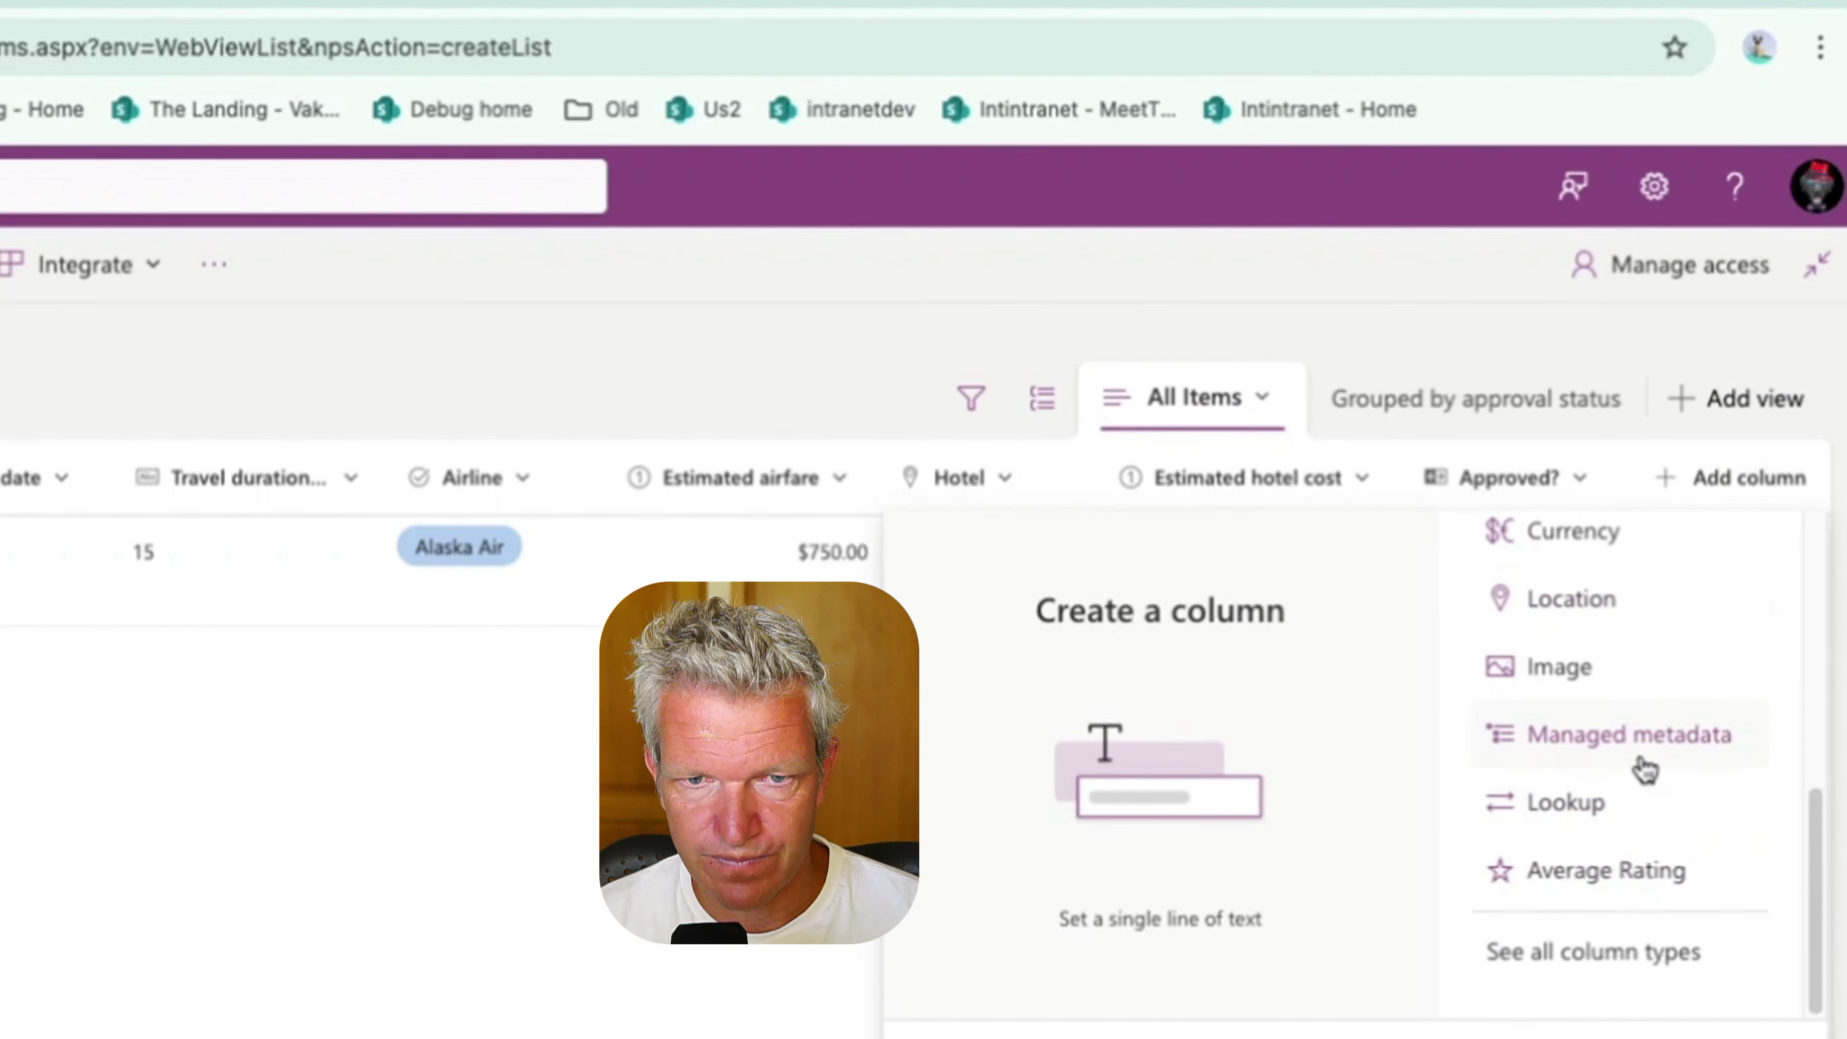
left_click(1584, 974)
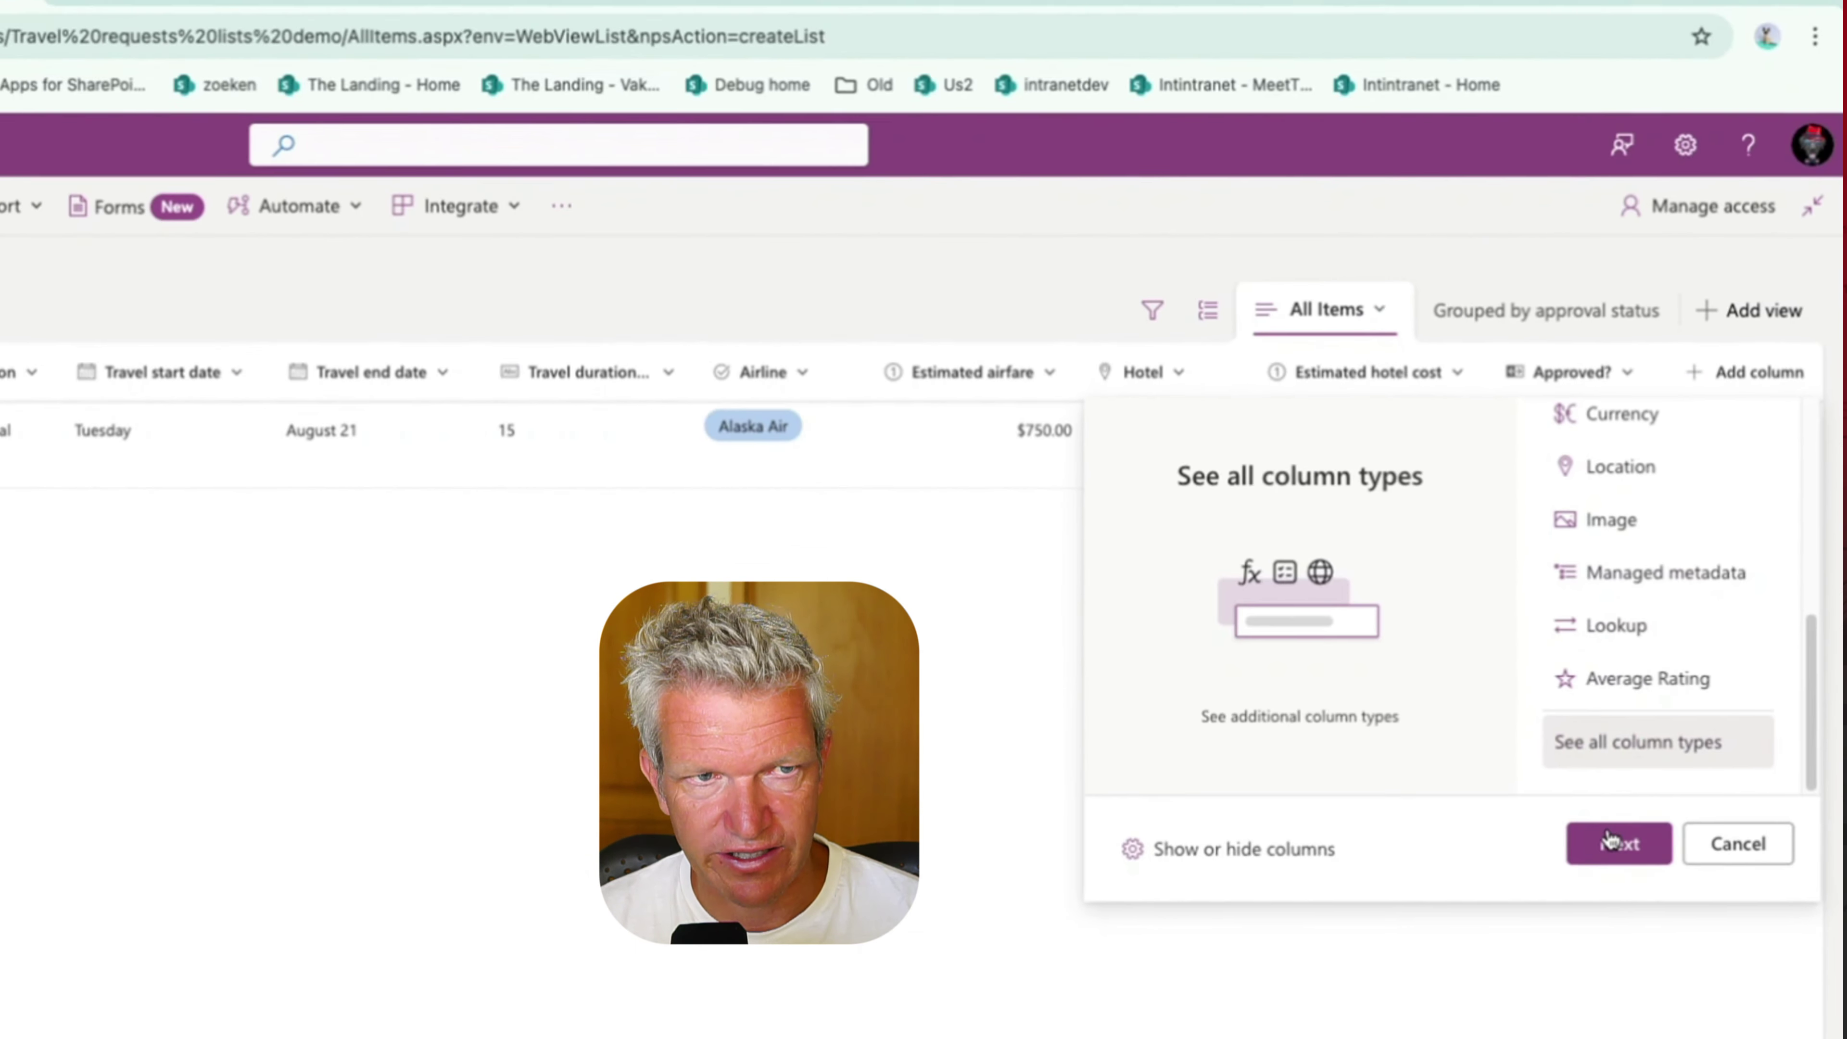
Name the new column 'Estimated costs total' and make it a Calculated column.
left_click(1563, 1038)
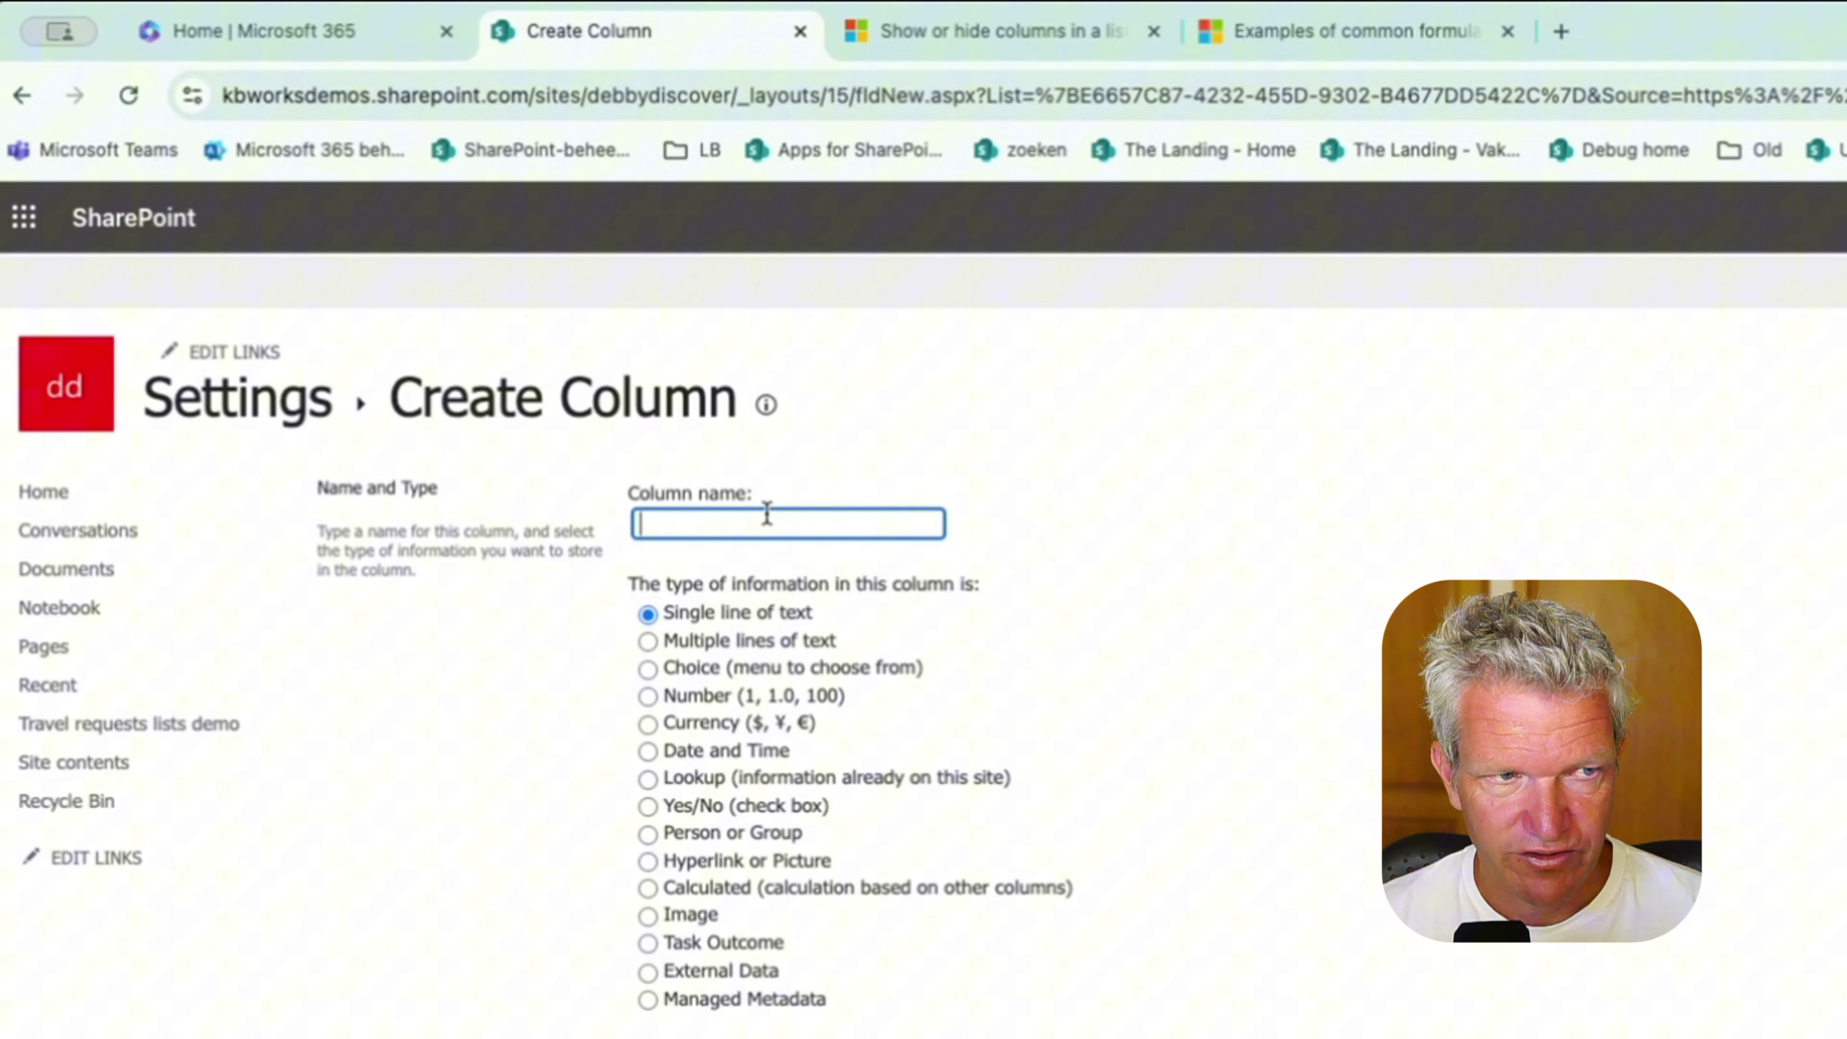
left_click(847, 641)
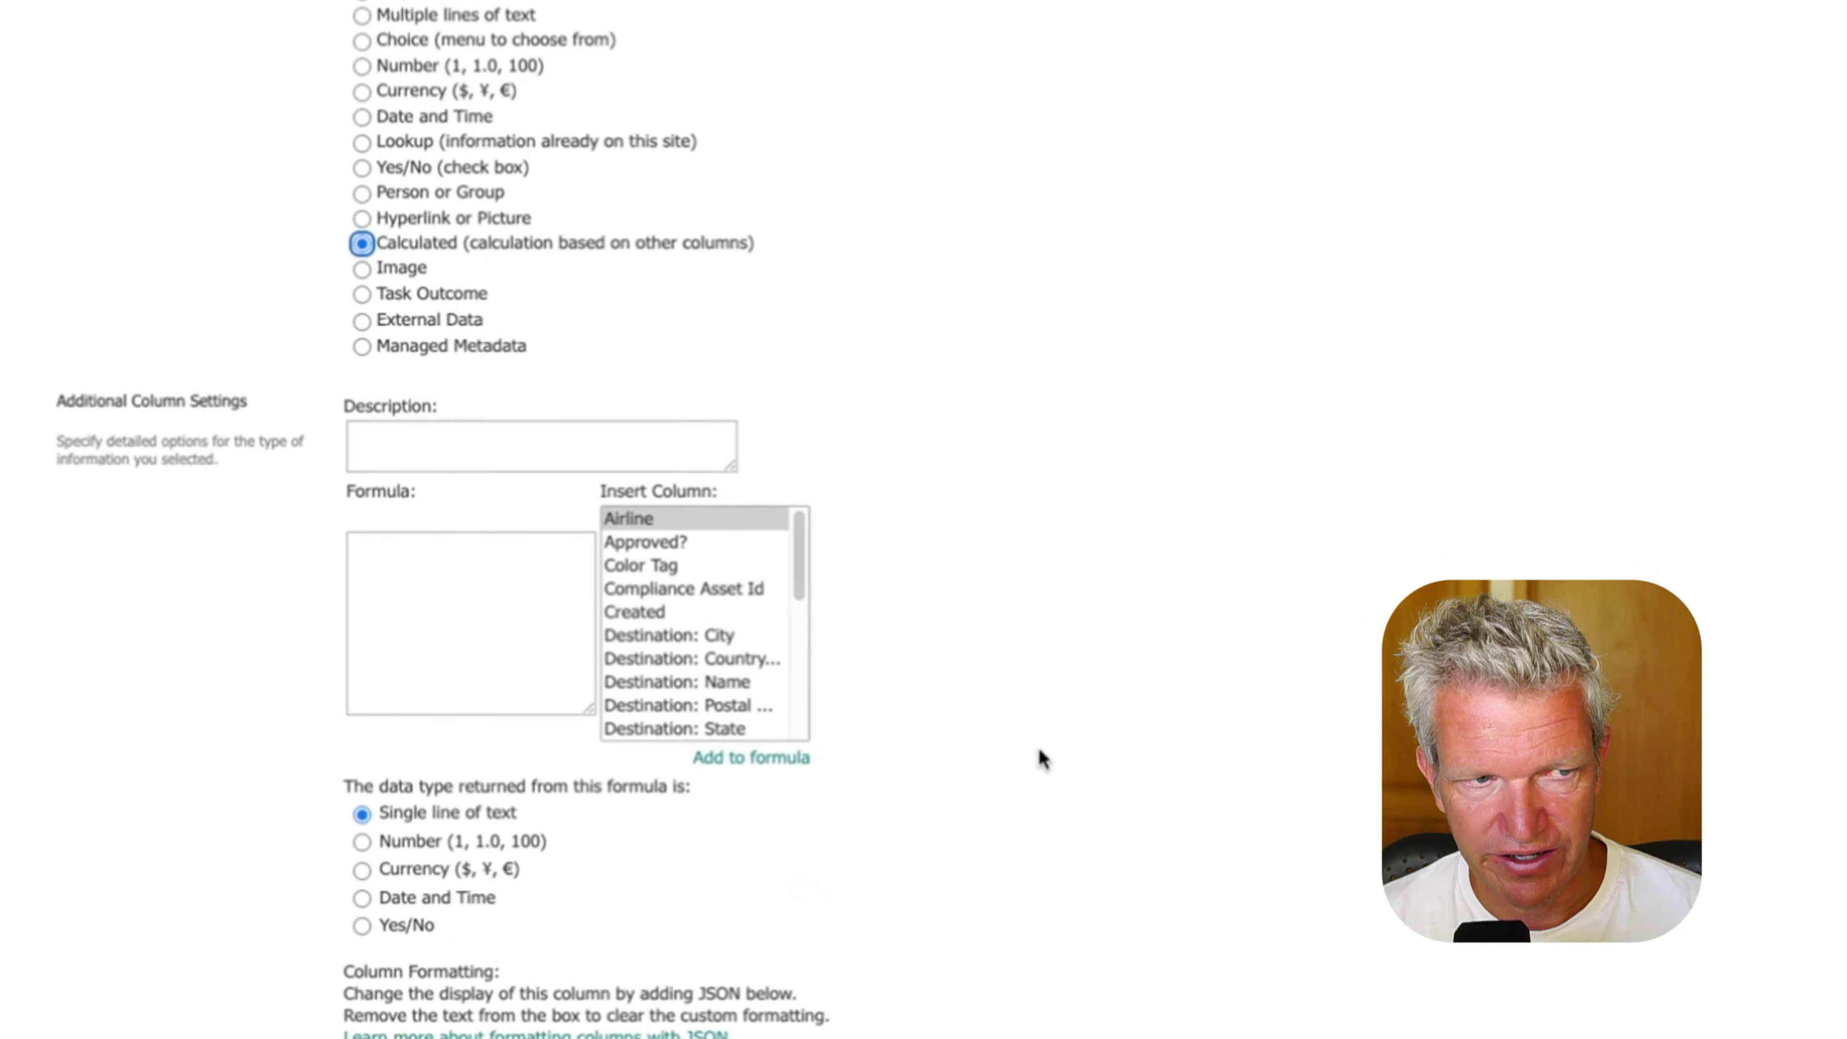
Give the column formula =[Estimated airfare]+[Estimated hotel cost] returning Currency, and create it.
left_click(455, 565)
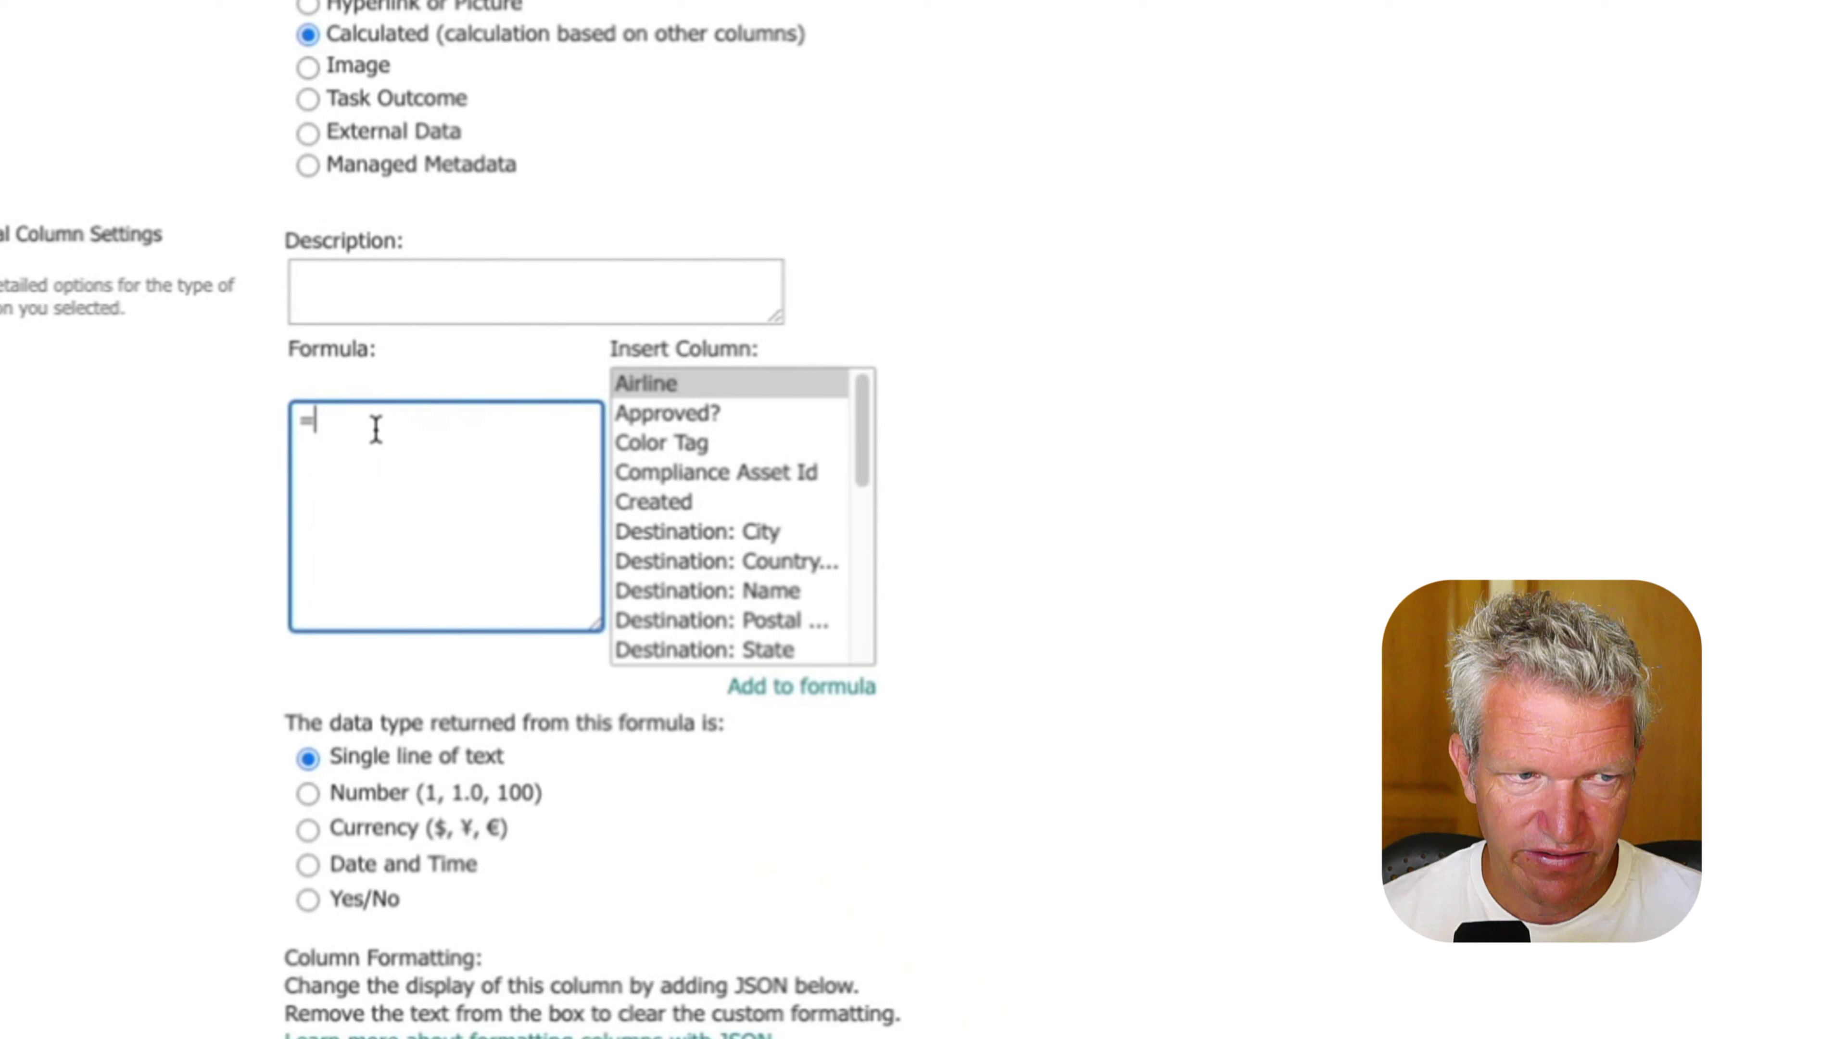
scroll(784, 504, "down", 3)
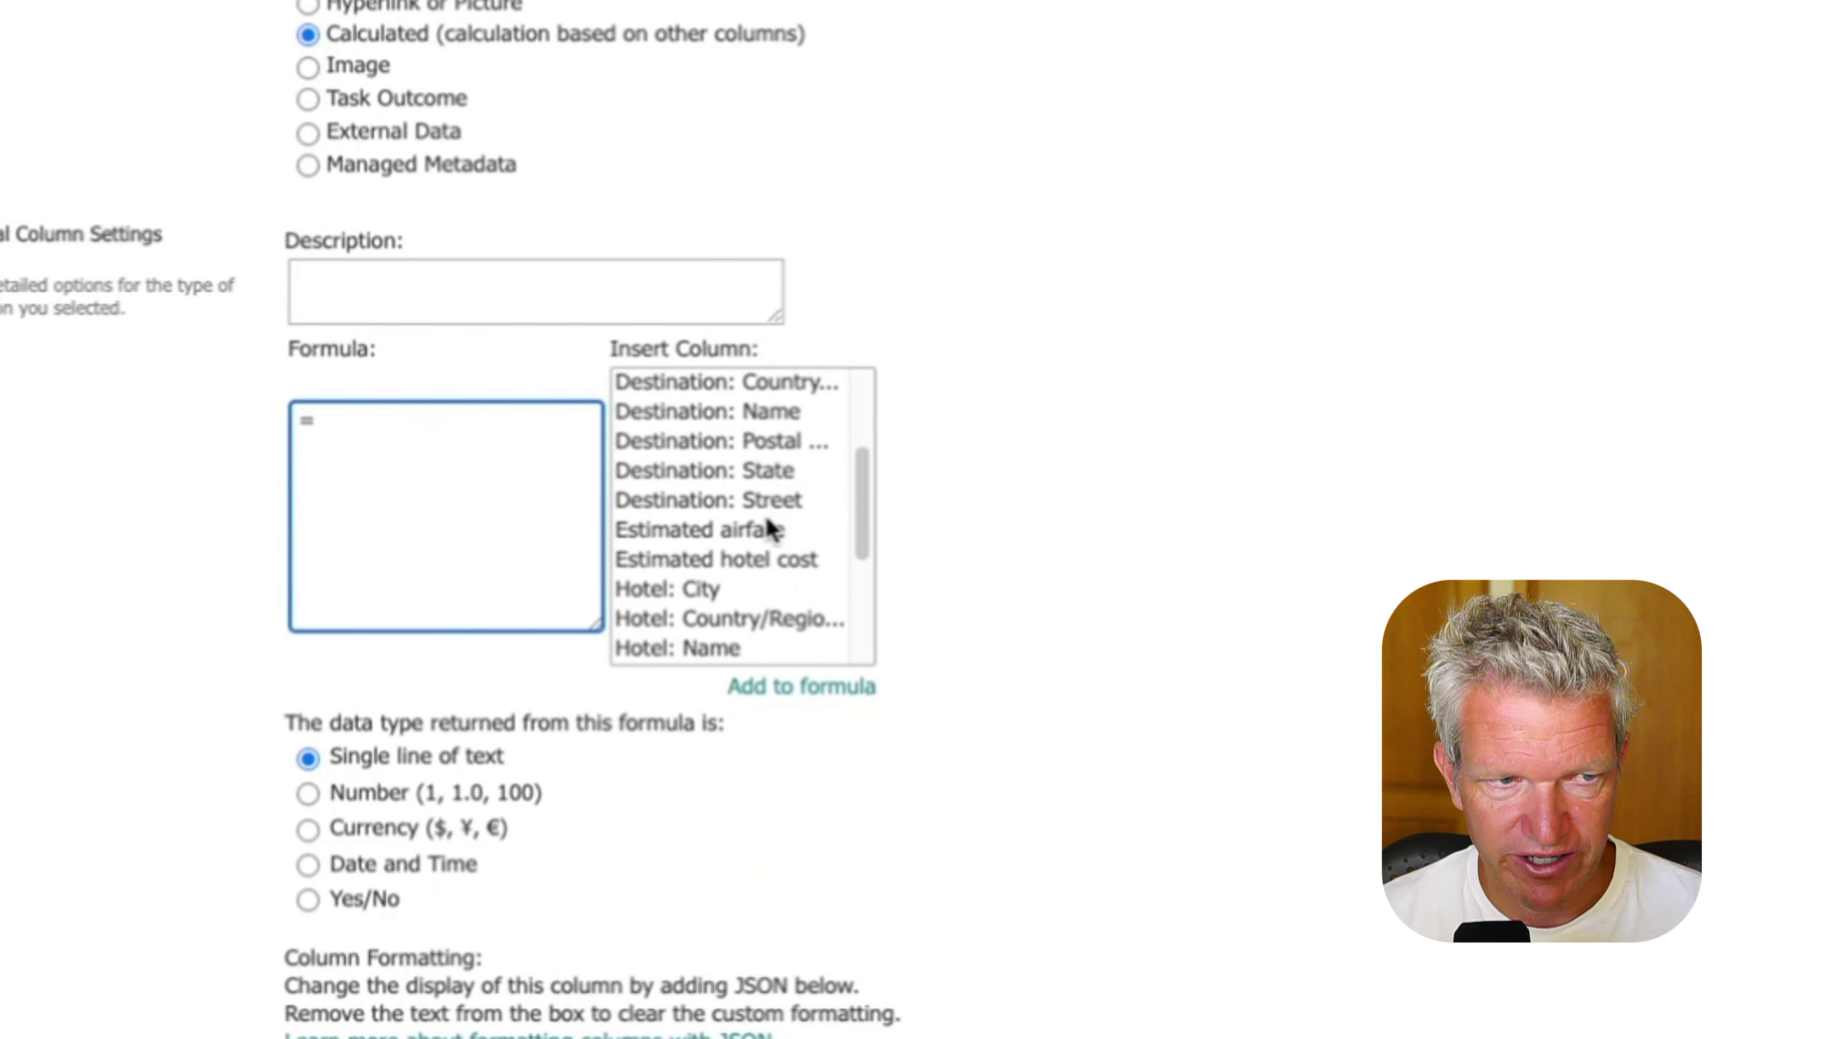
left_click(773, 530)
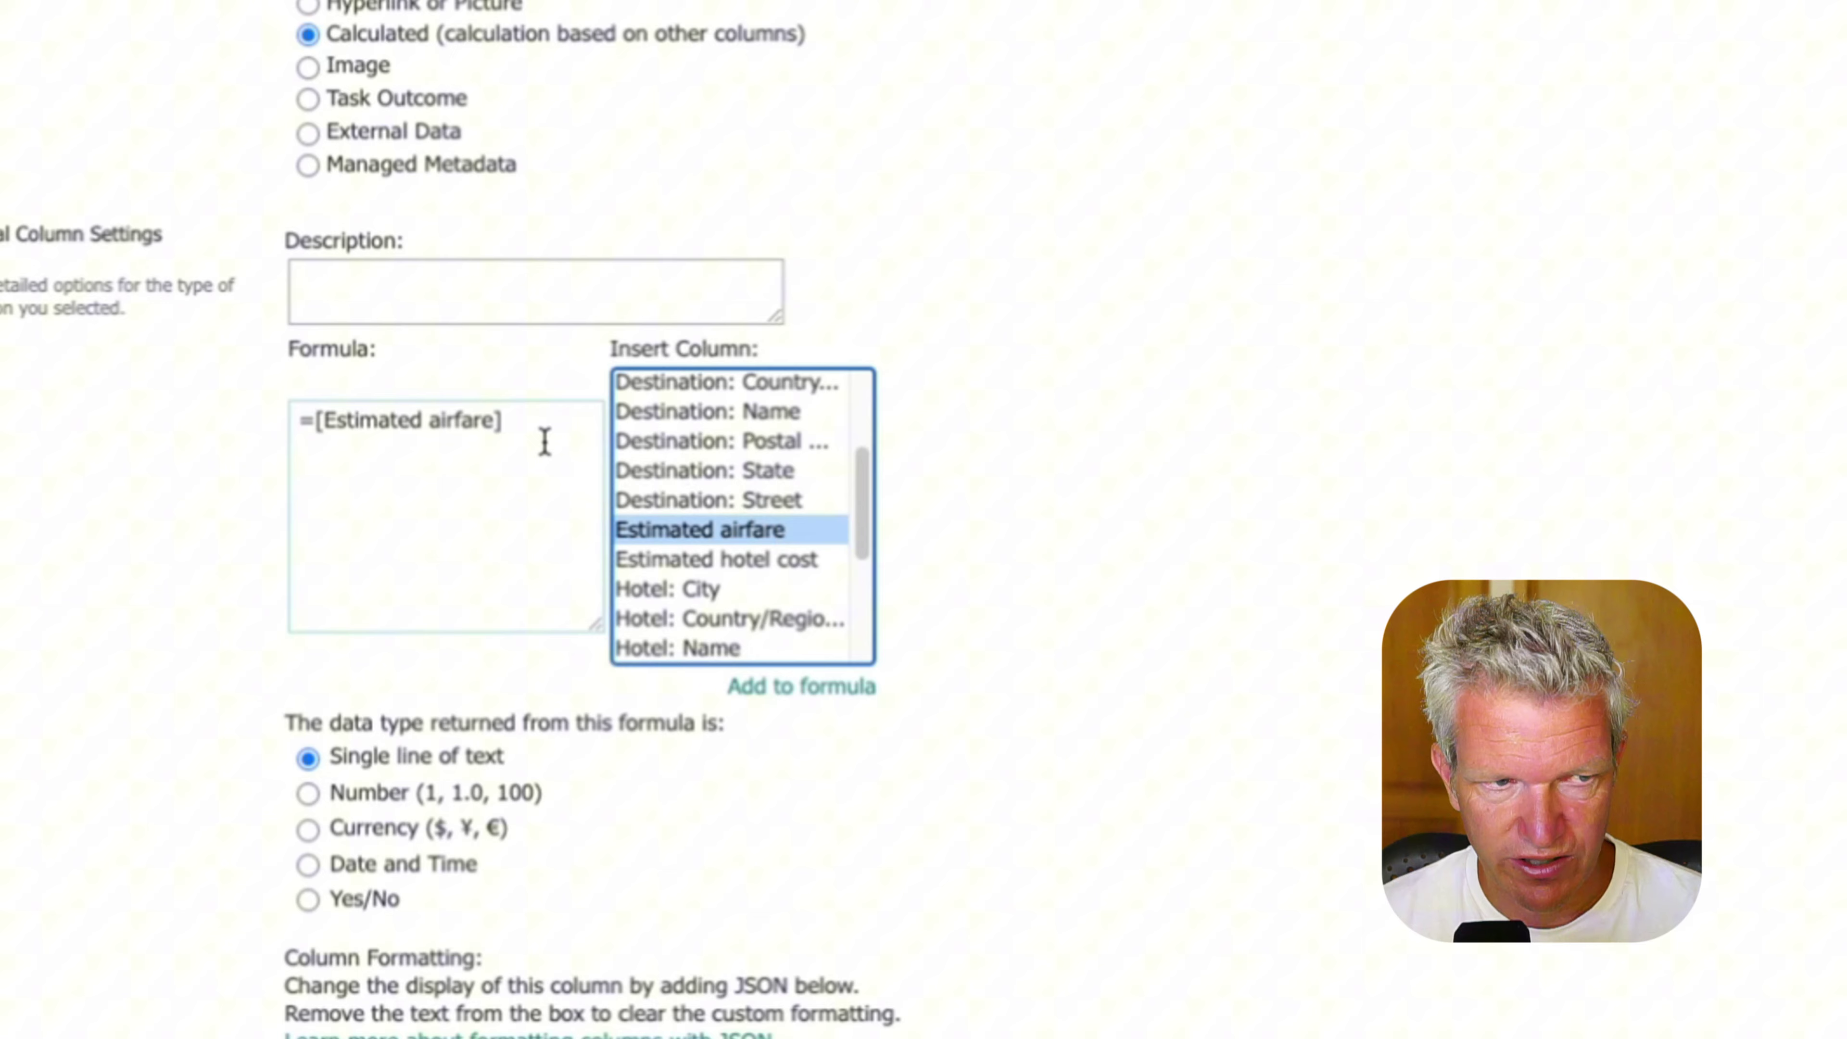
left_click(509, 419)
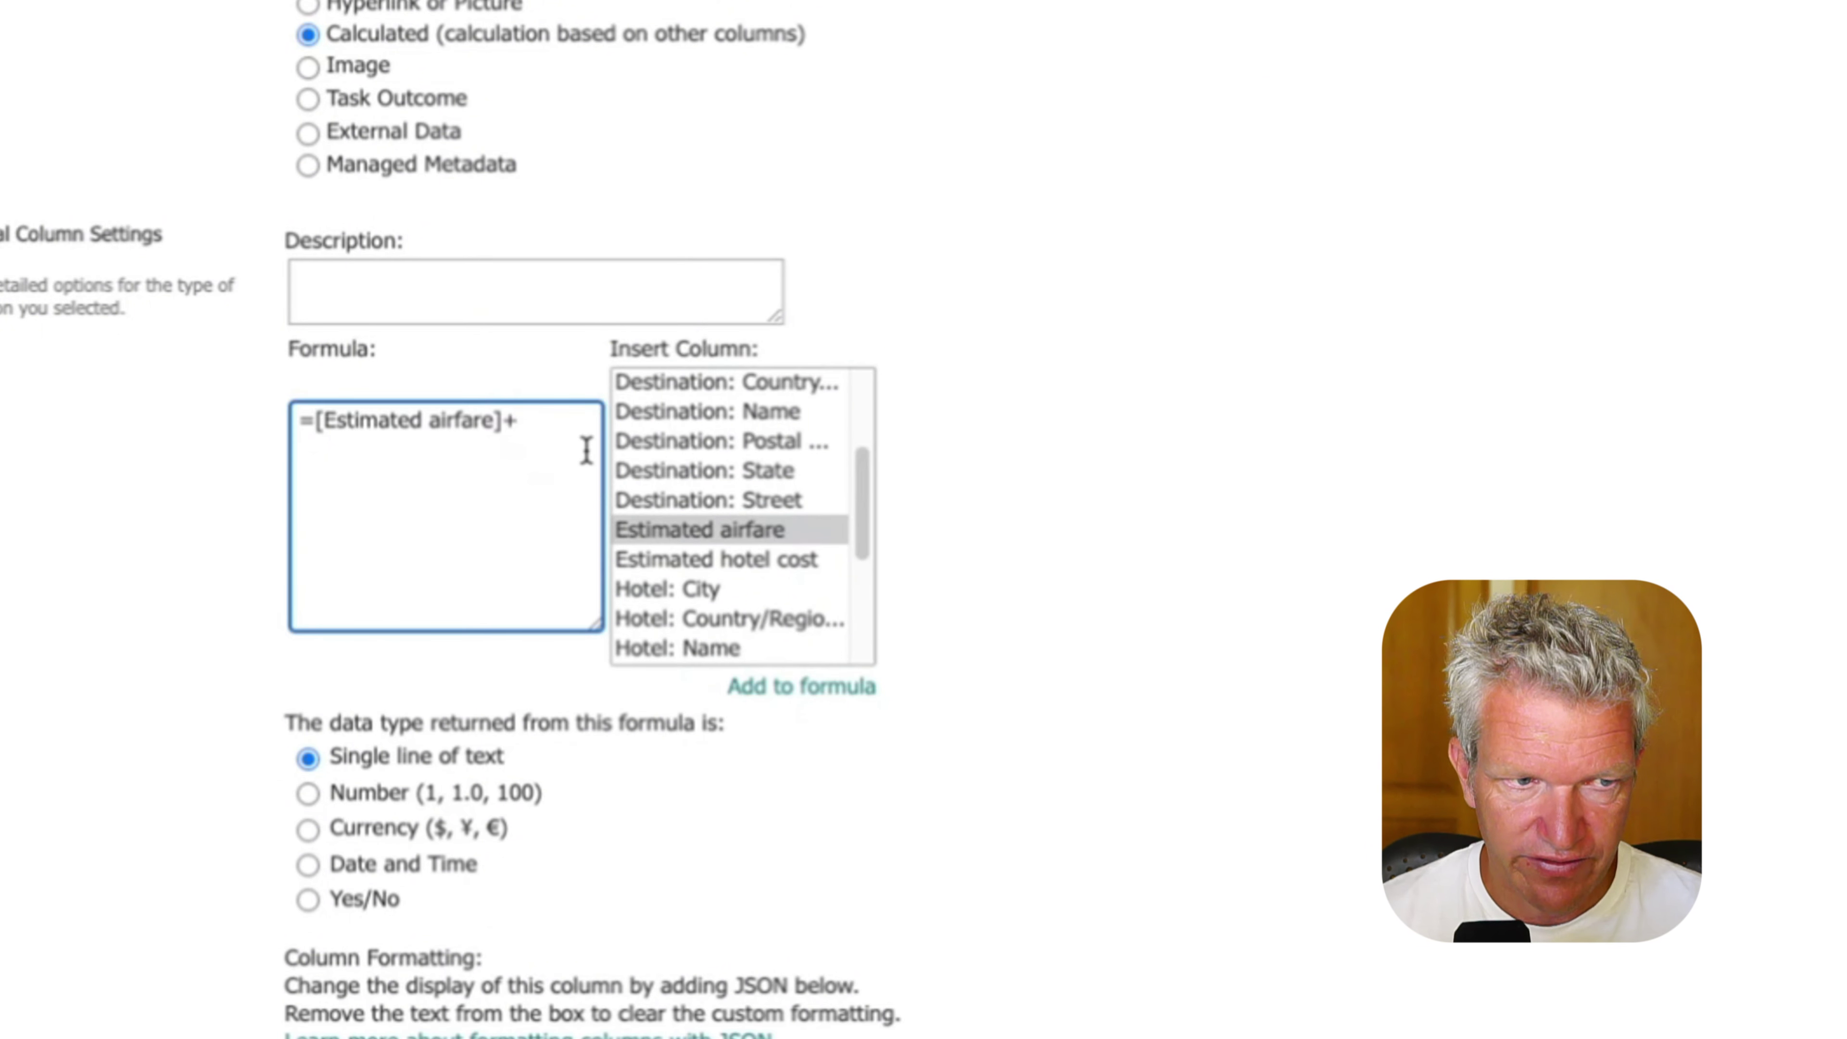
double_click(676, 561)
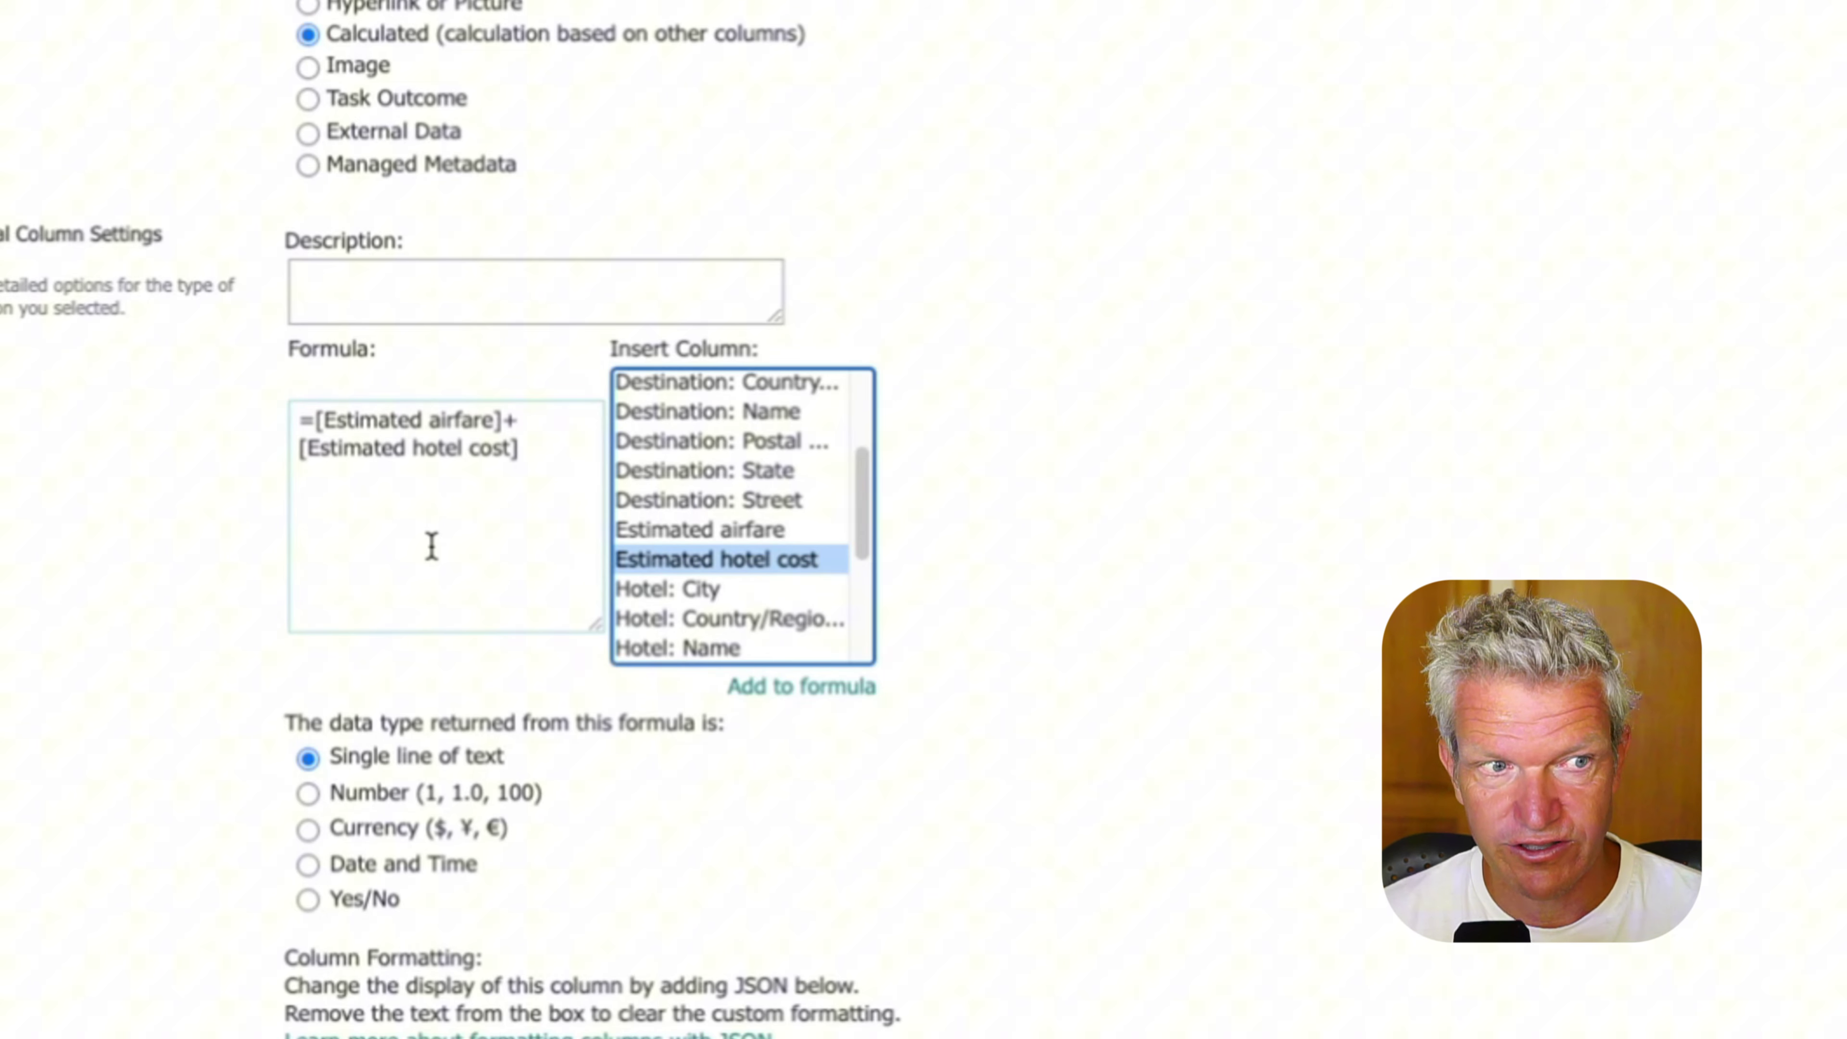
scroll(426, 689, "down", 2)
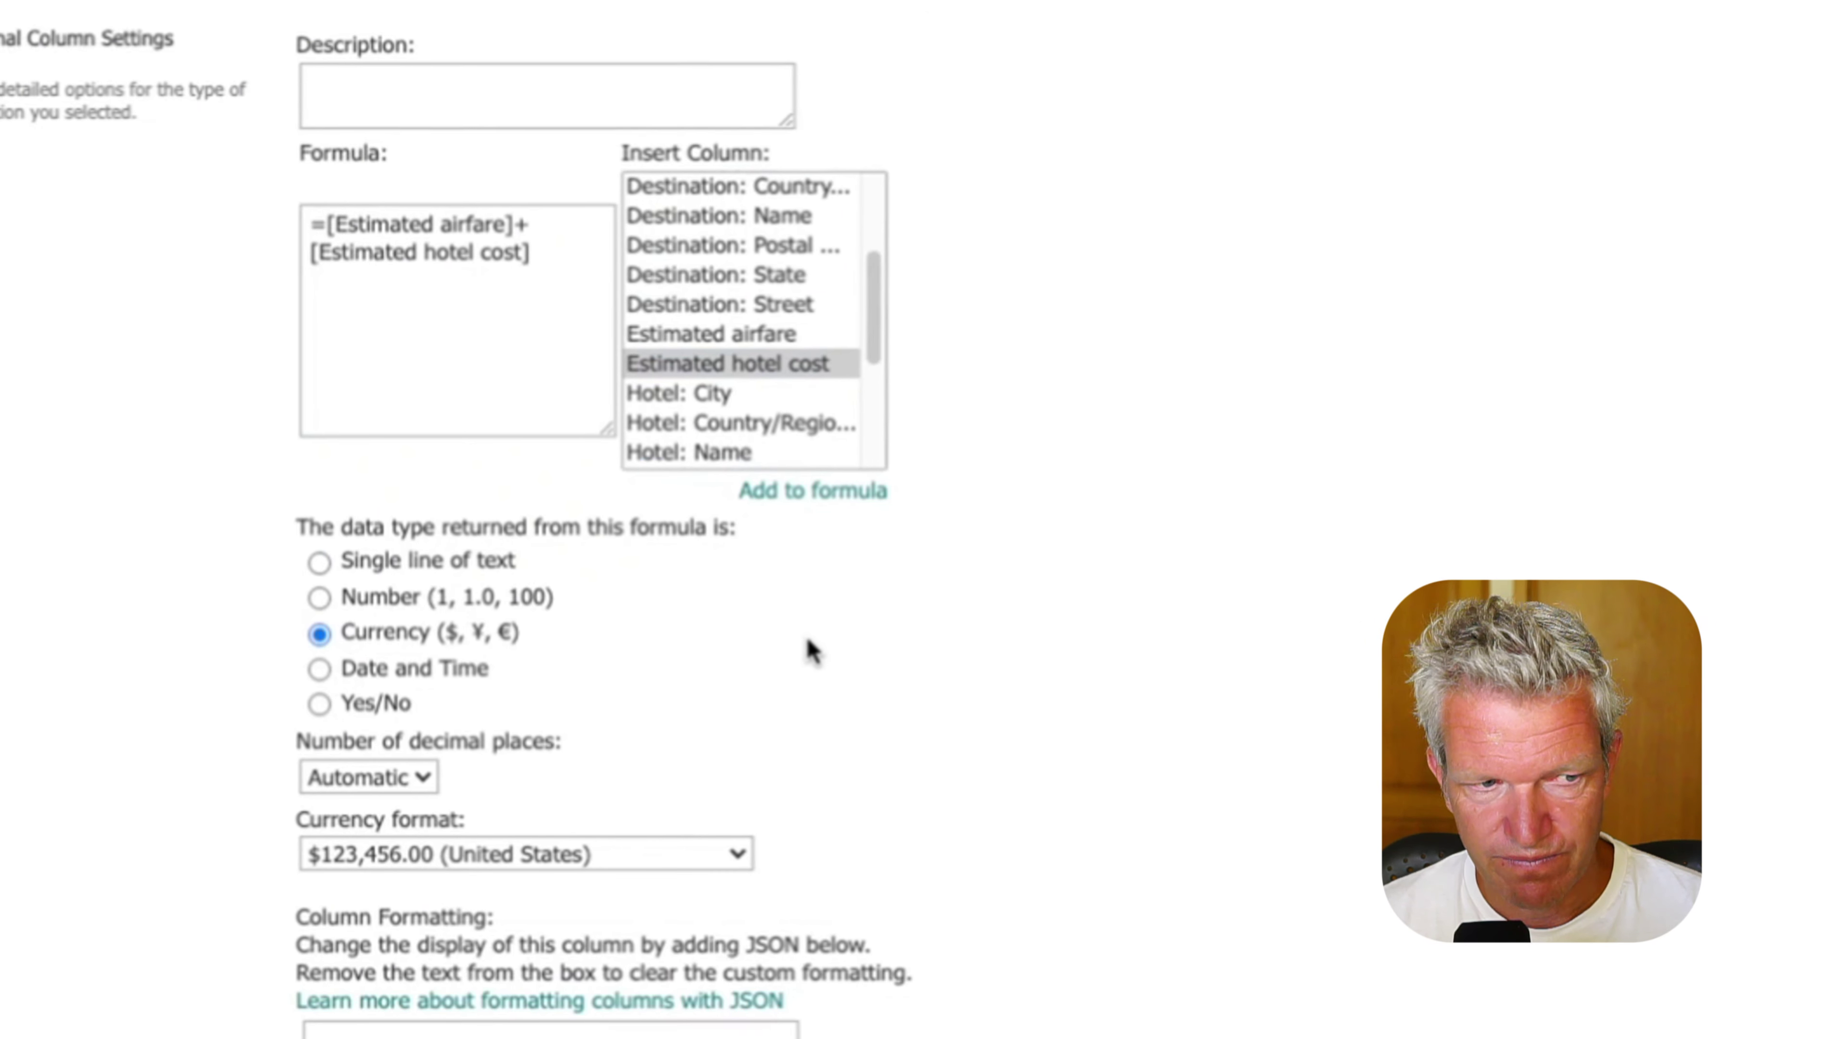
scroll(931, 664, "down", 4)
left_click(701, 578)
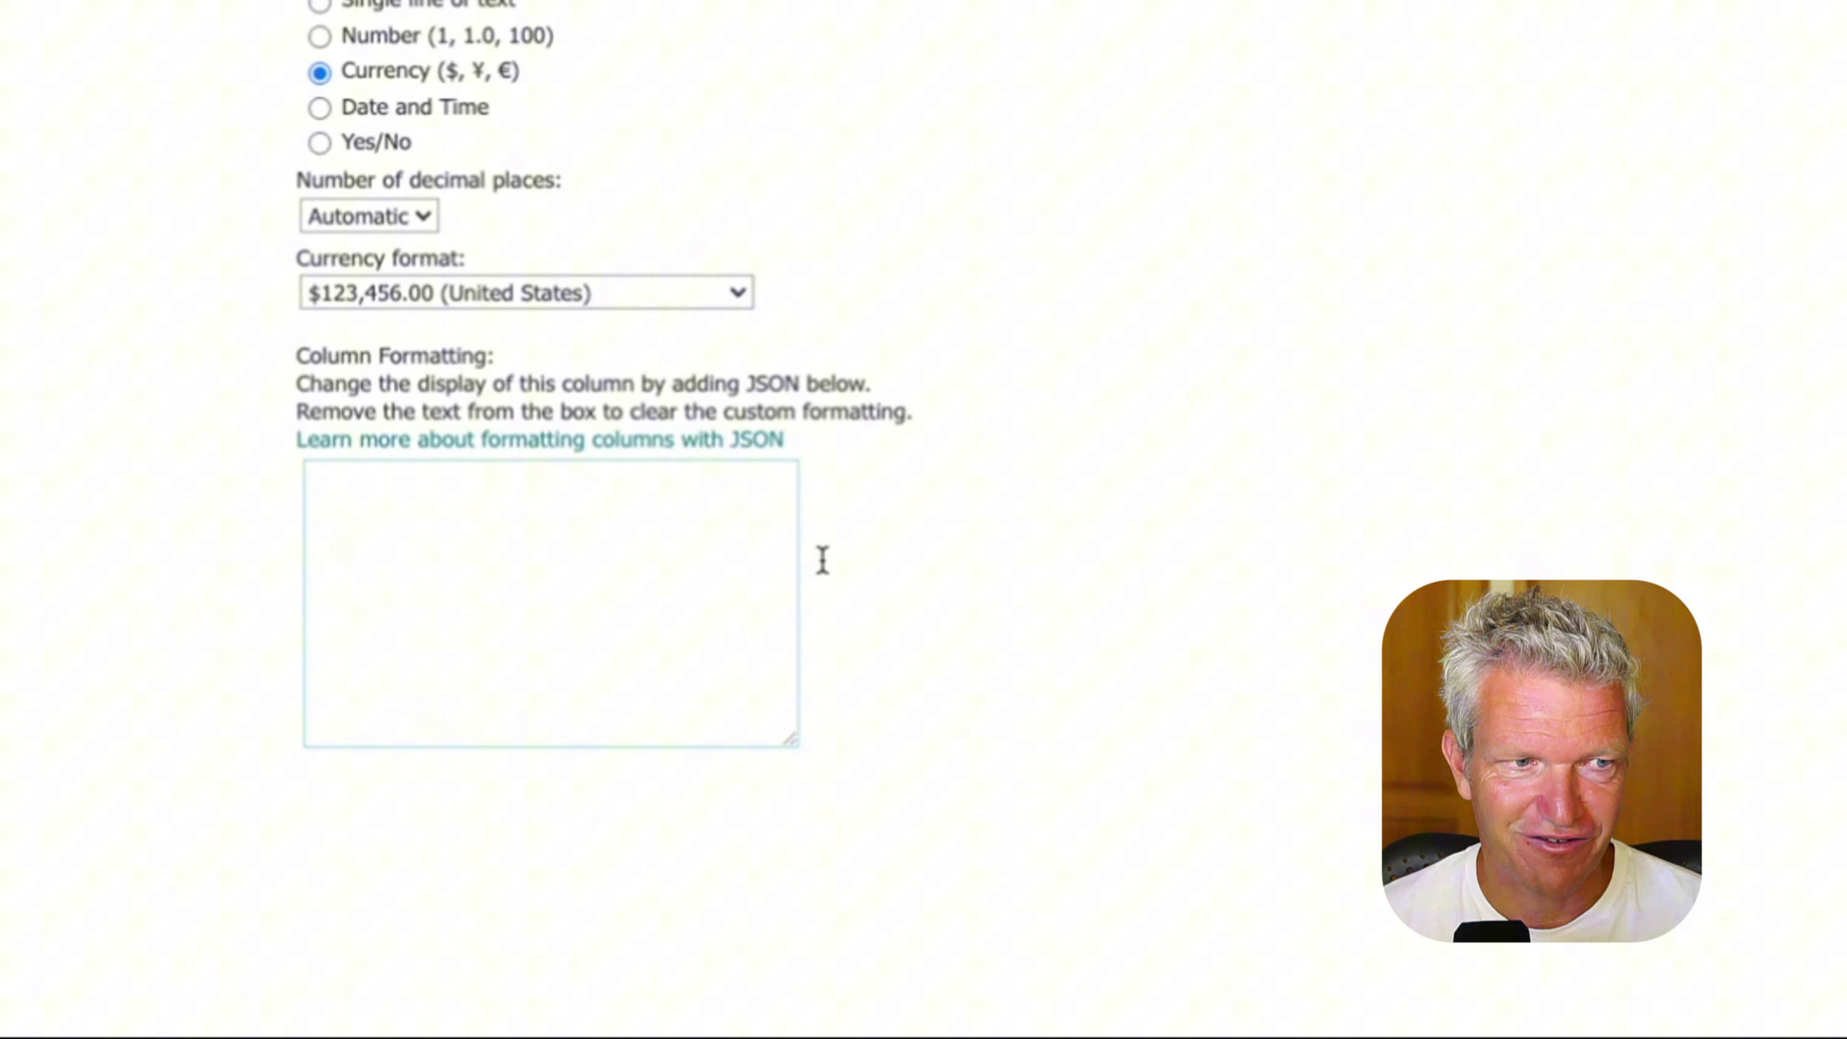
left_click(1179, 589)
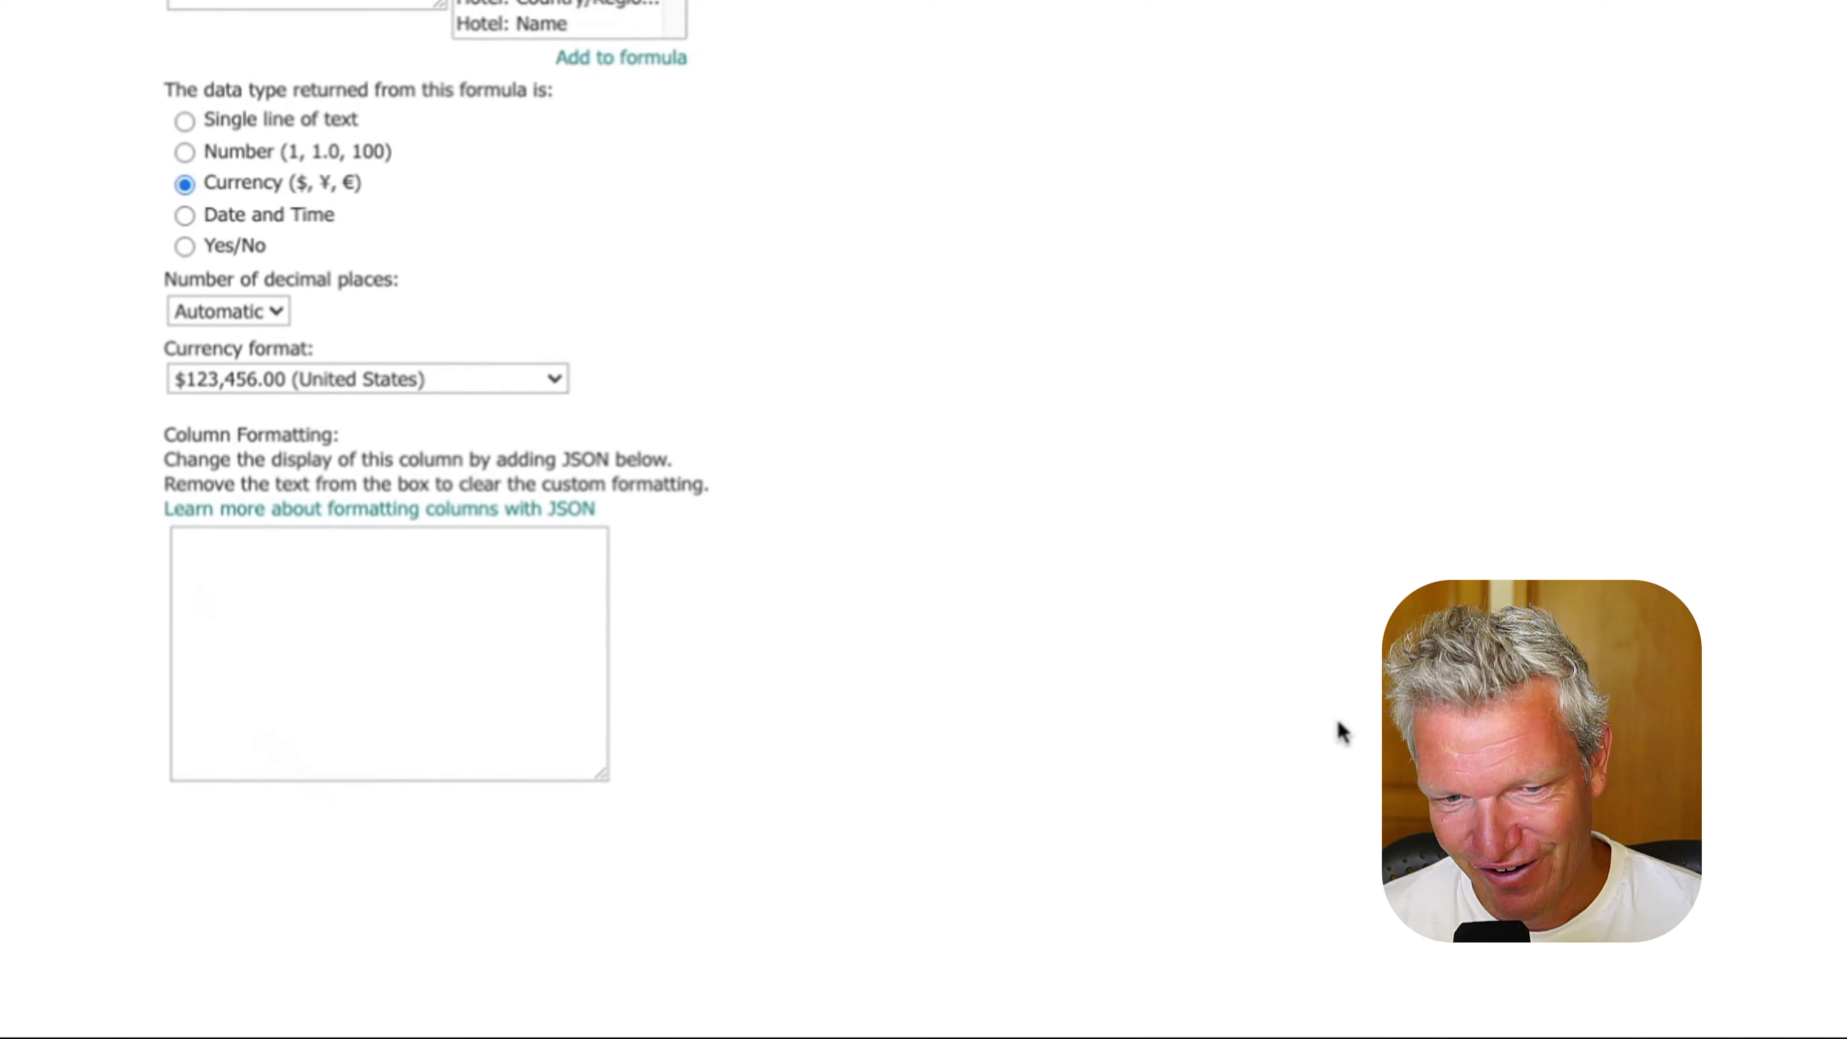
left_click(1697, 901)
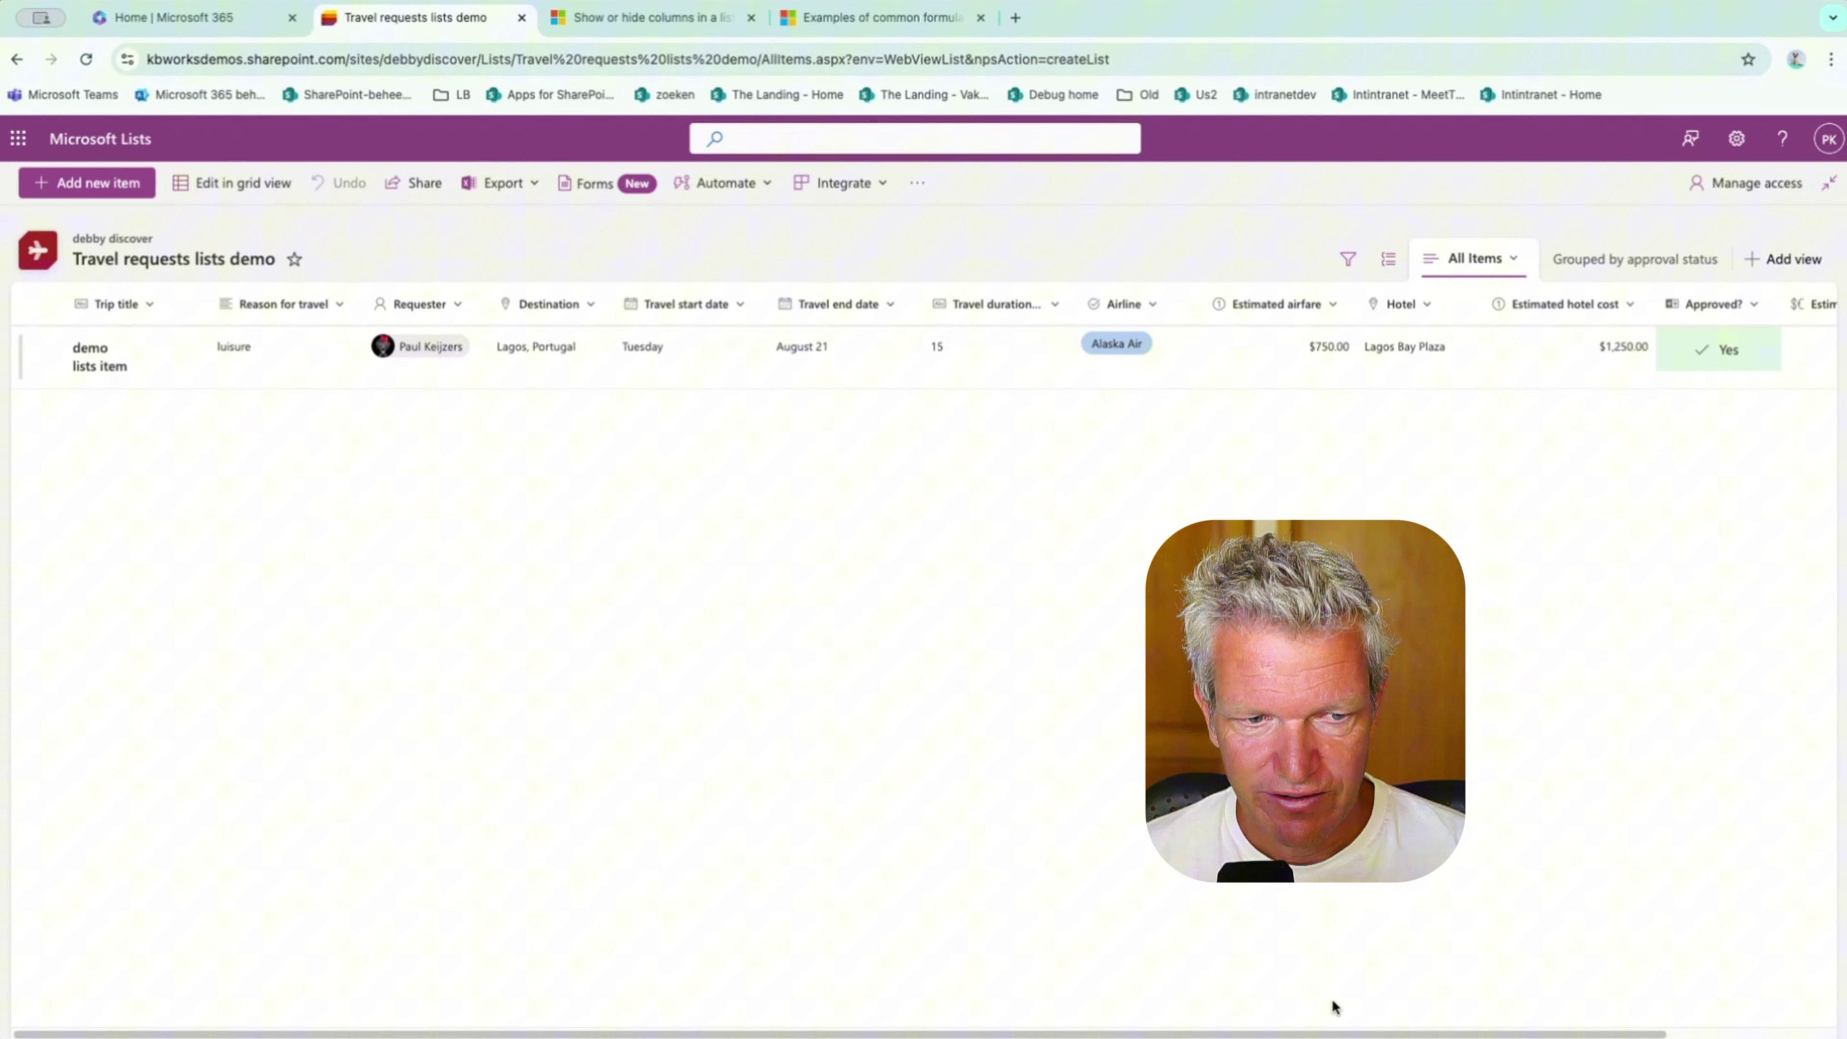
Open Format this column for the Estimated costs total column.
left_click_drag(1066, 1033, 1222, 1033)
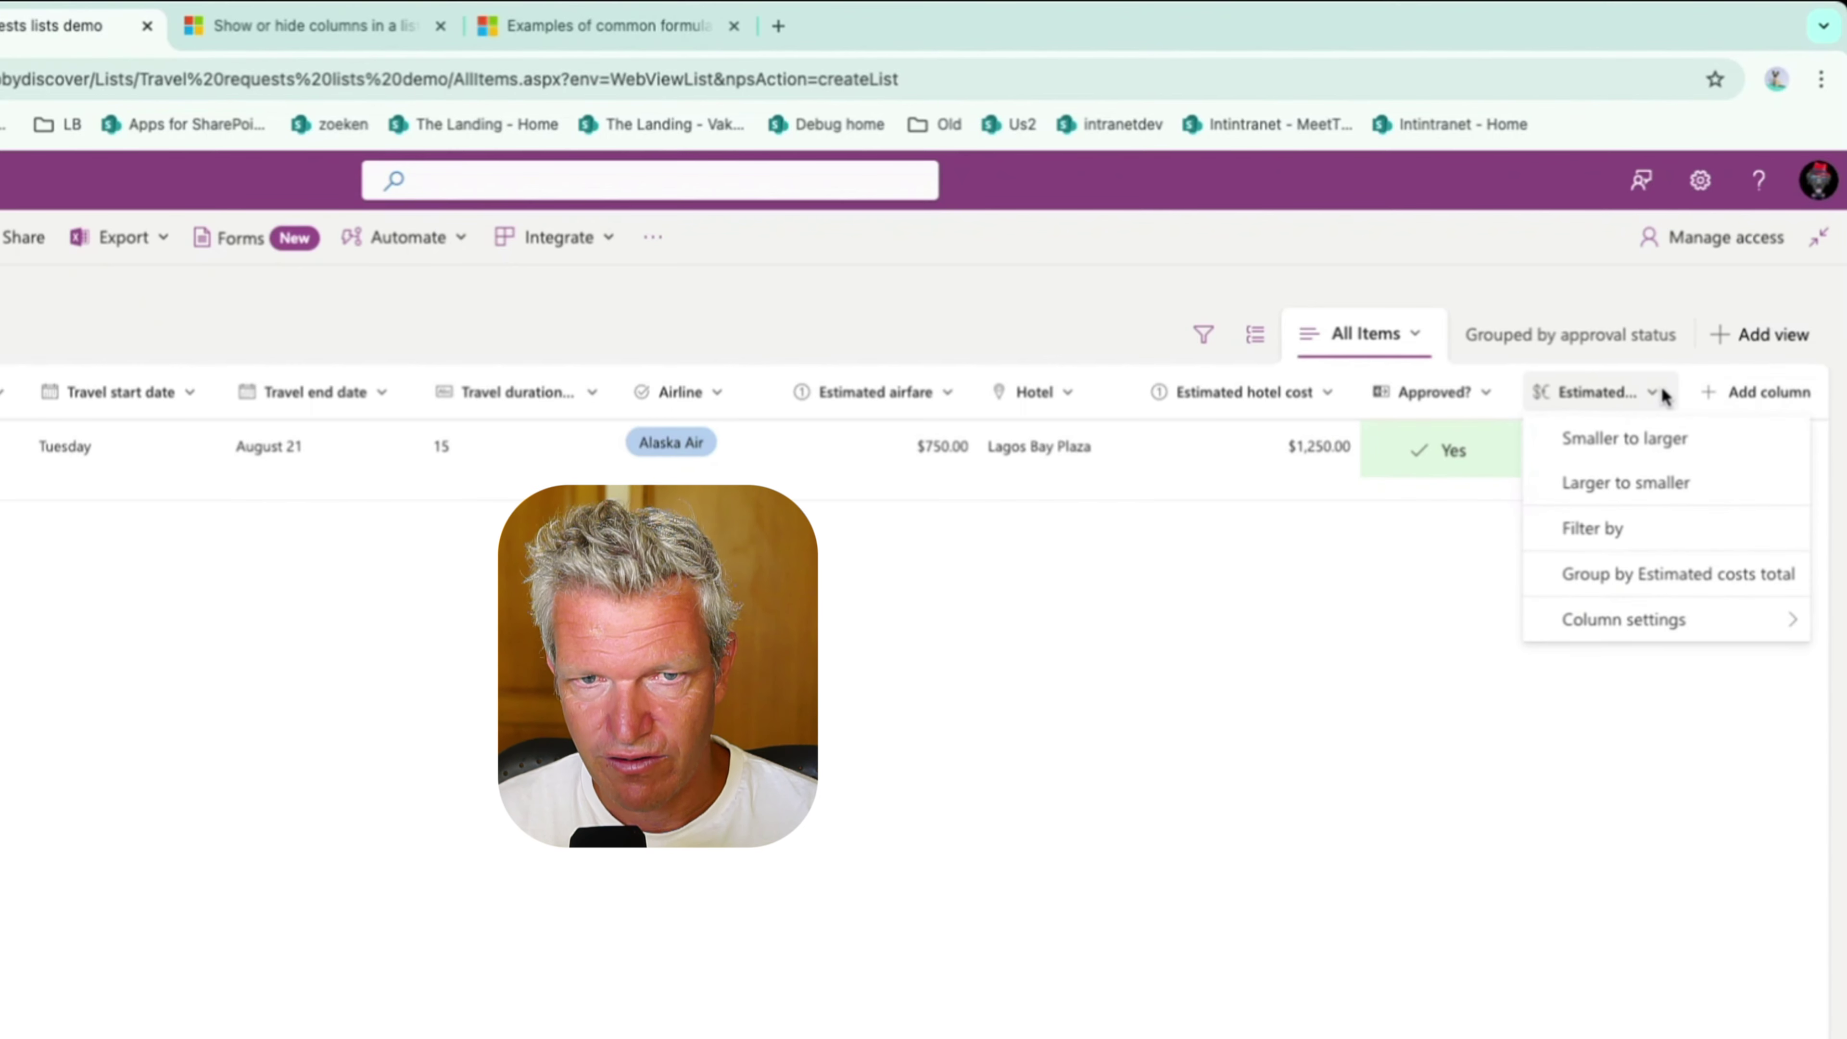
mouse_move(1650, 621)
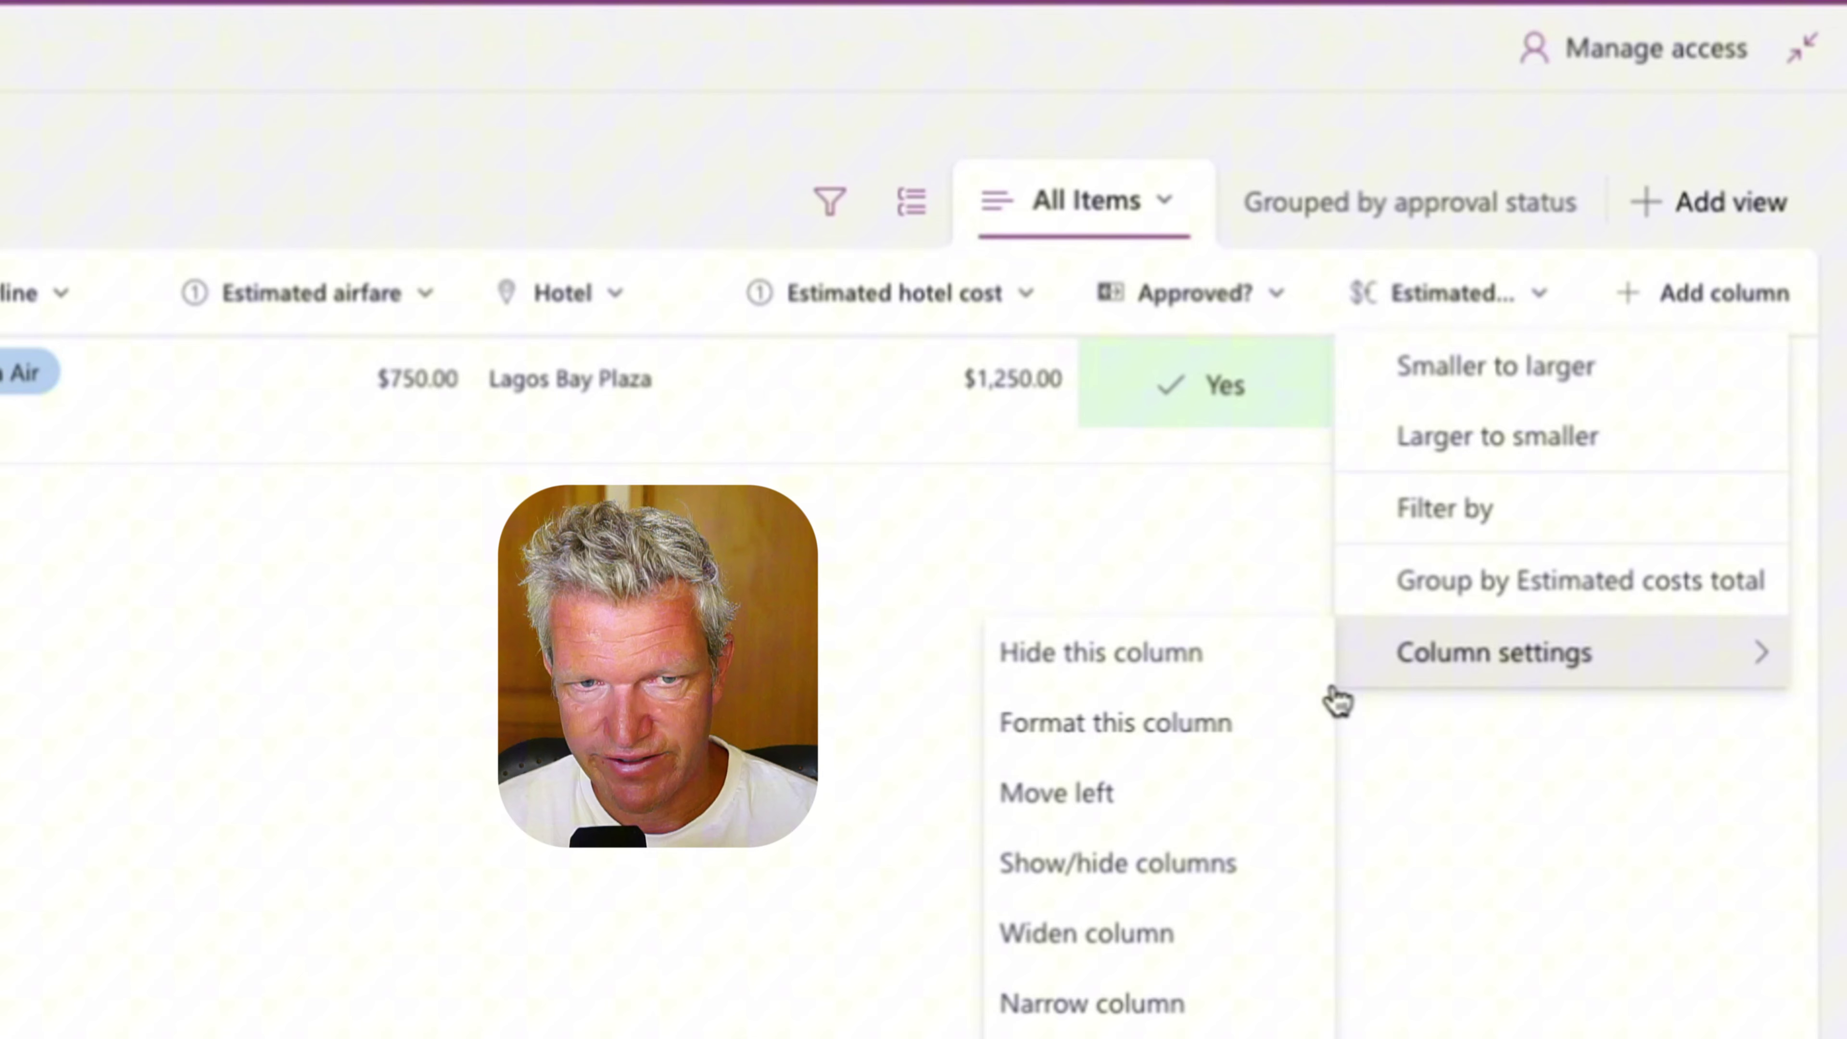
left_click(1274, 722)
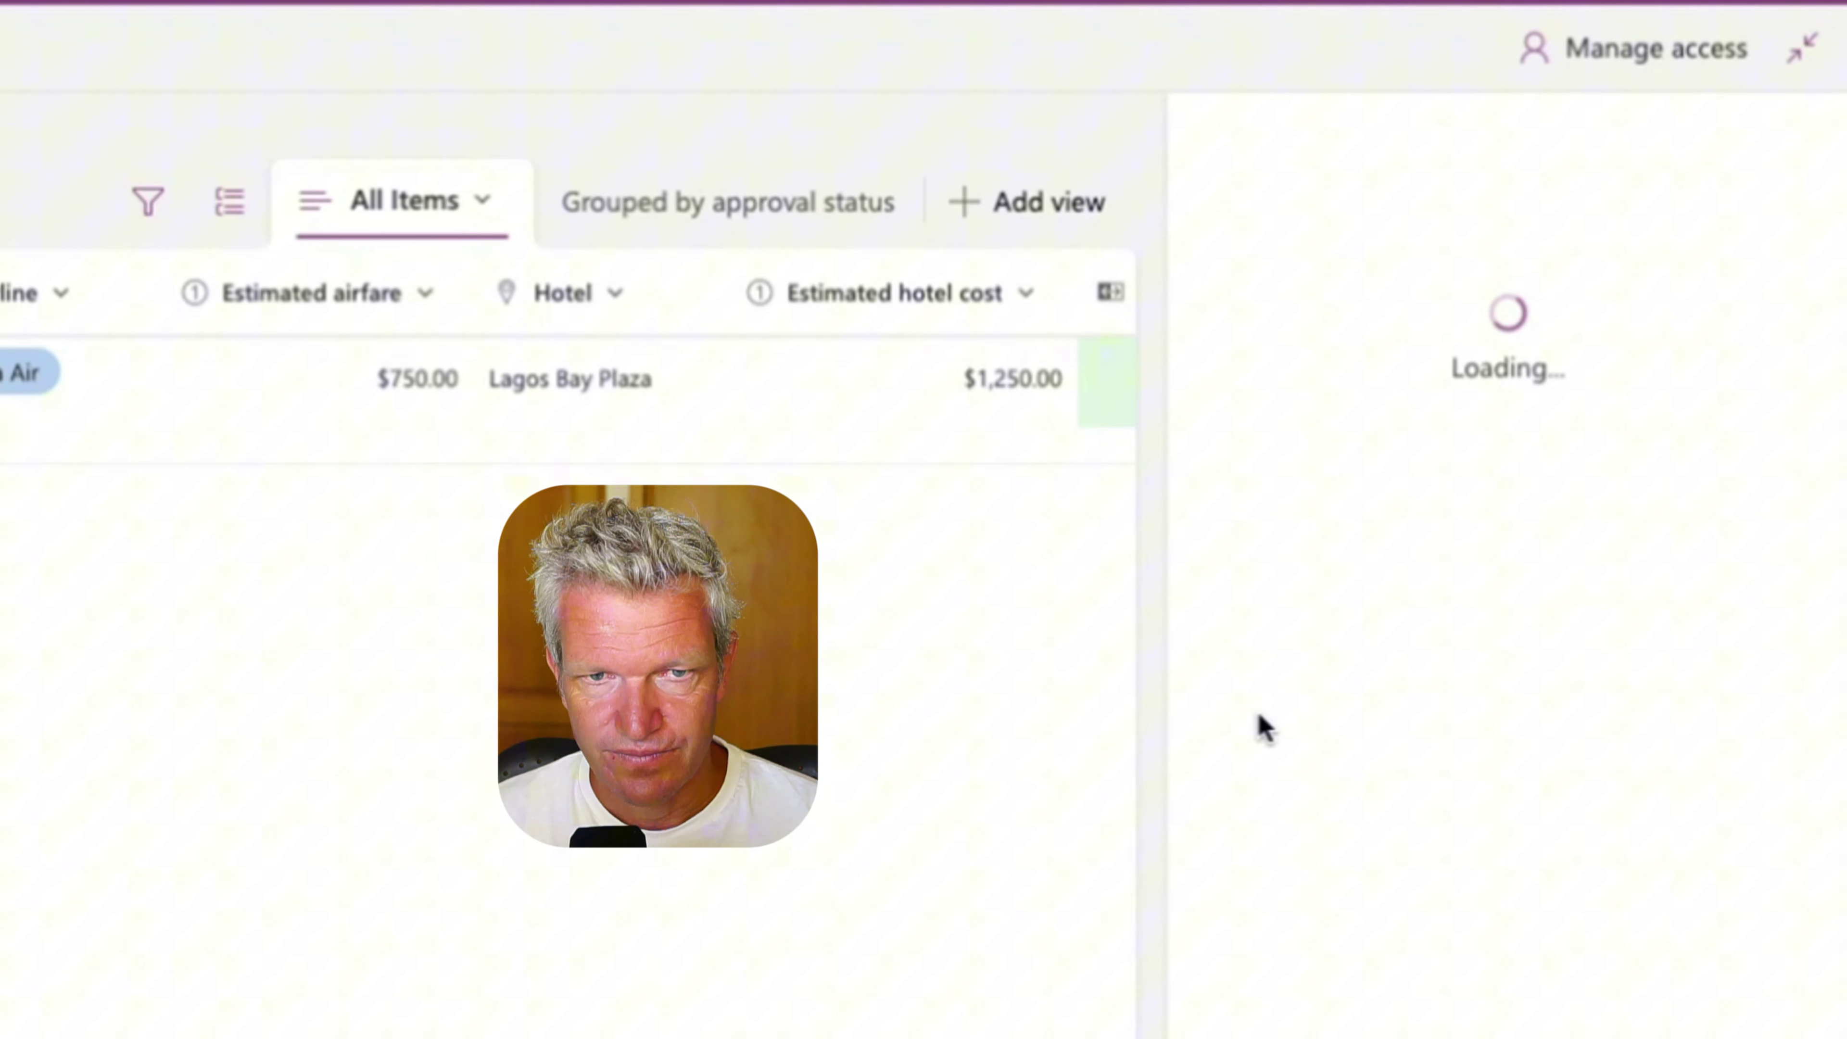
Add a conditional formatting rule filling pink when Estimated airfare is greater than 700.
left_click(1442, 528)
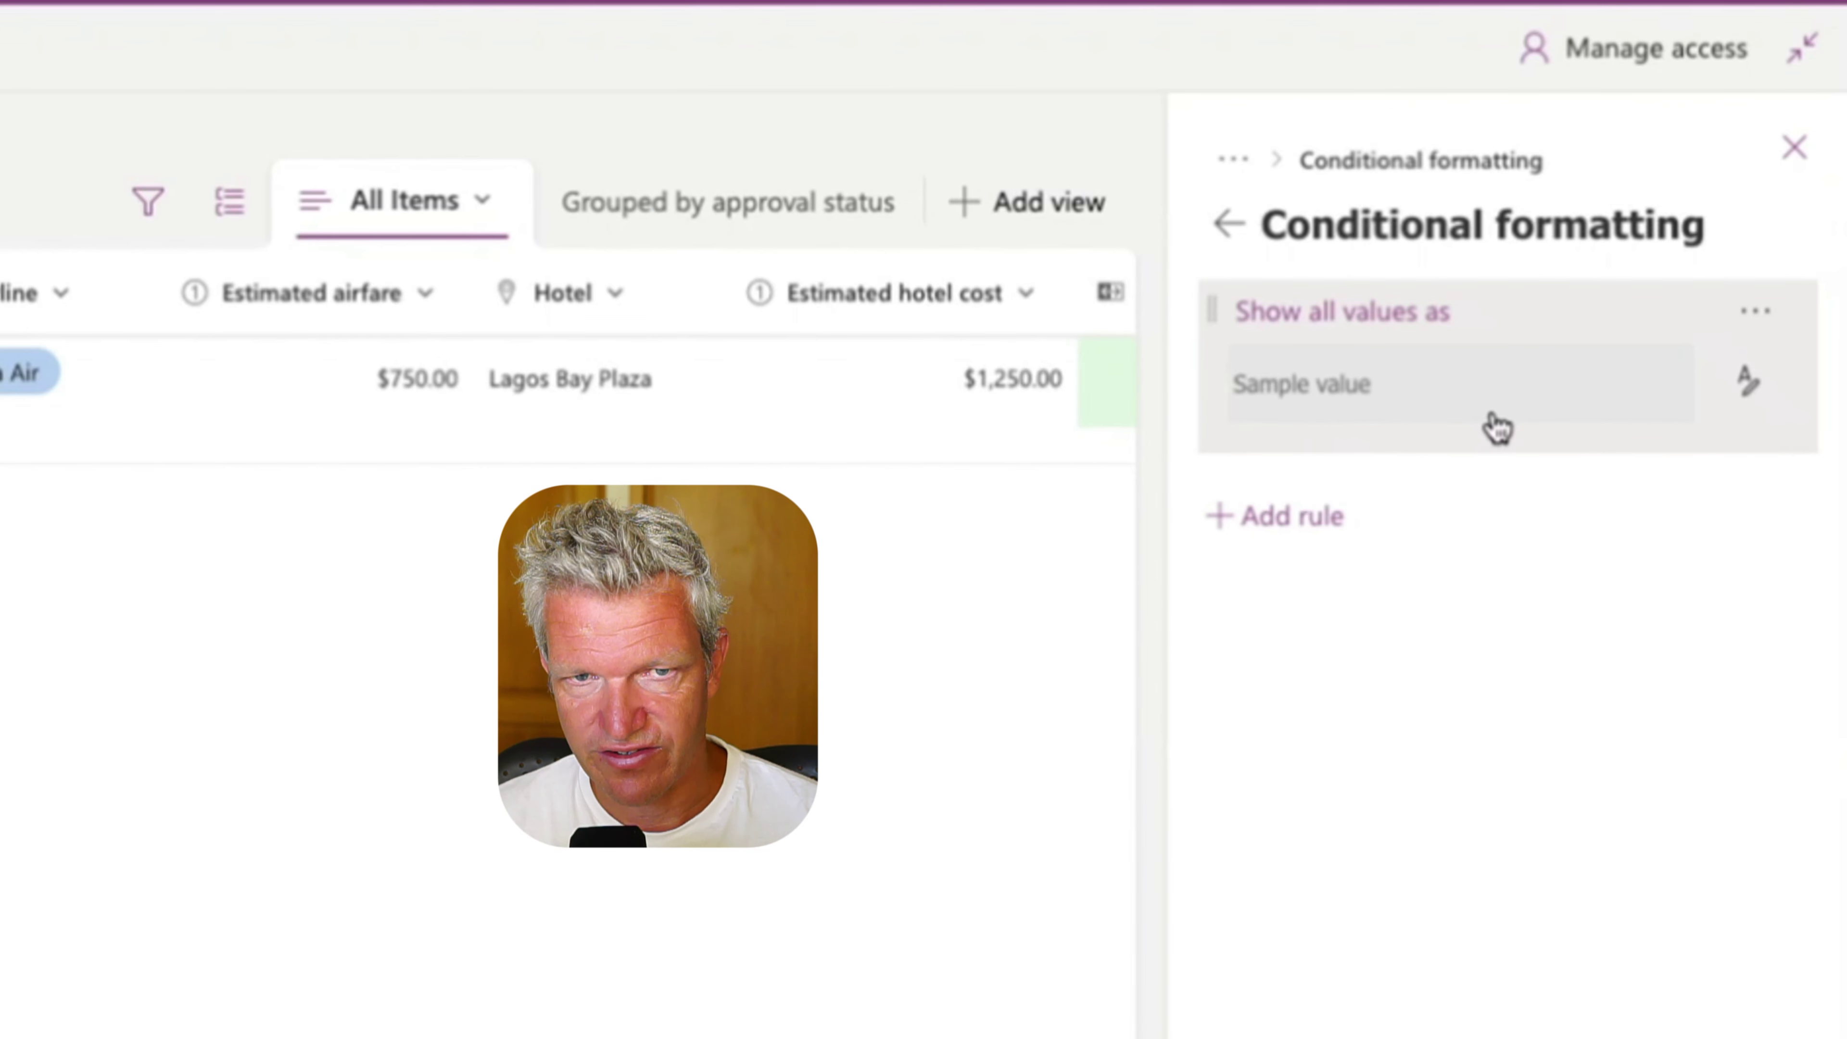
left_click(1272, 518)
left_click(1402, 368)
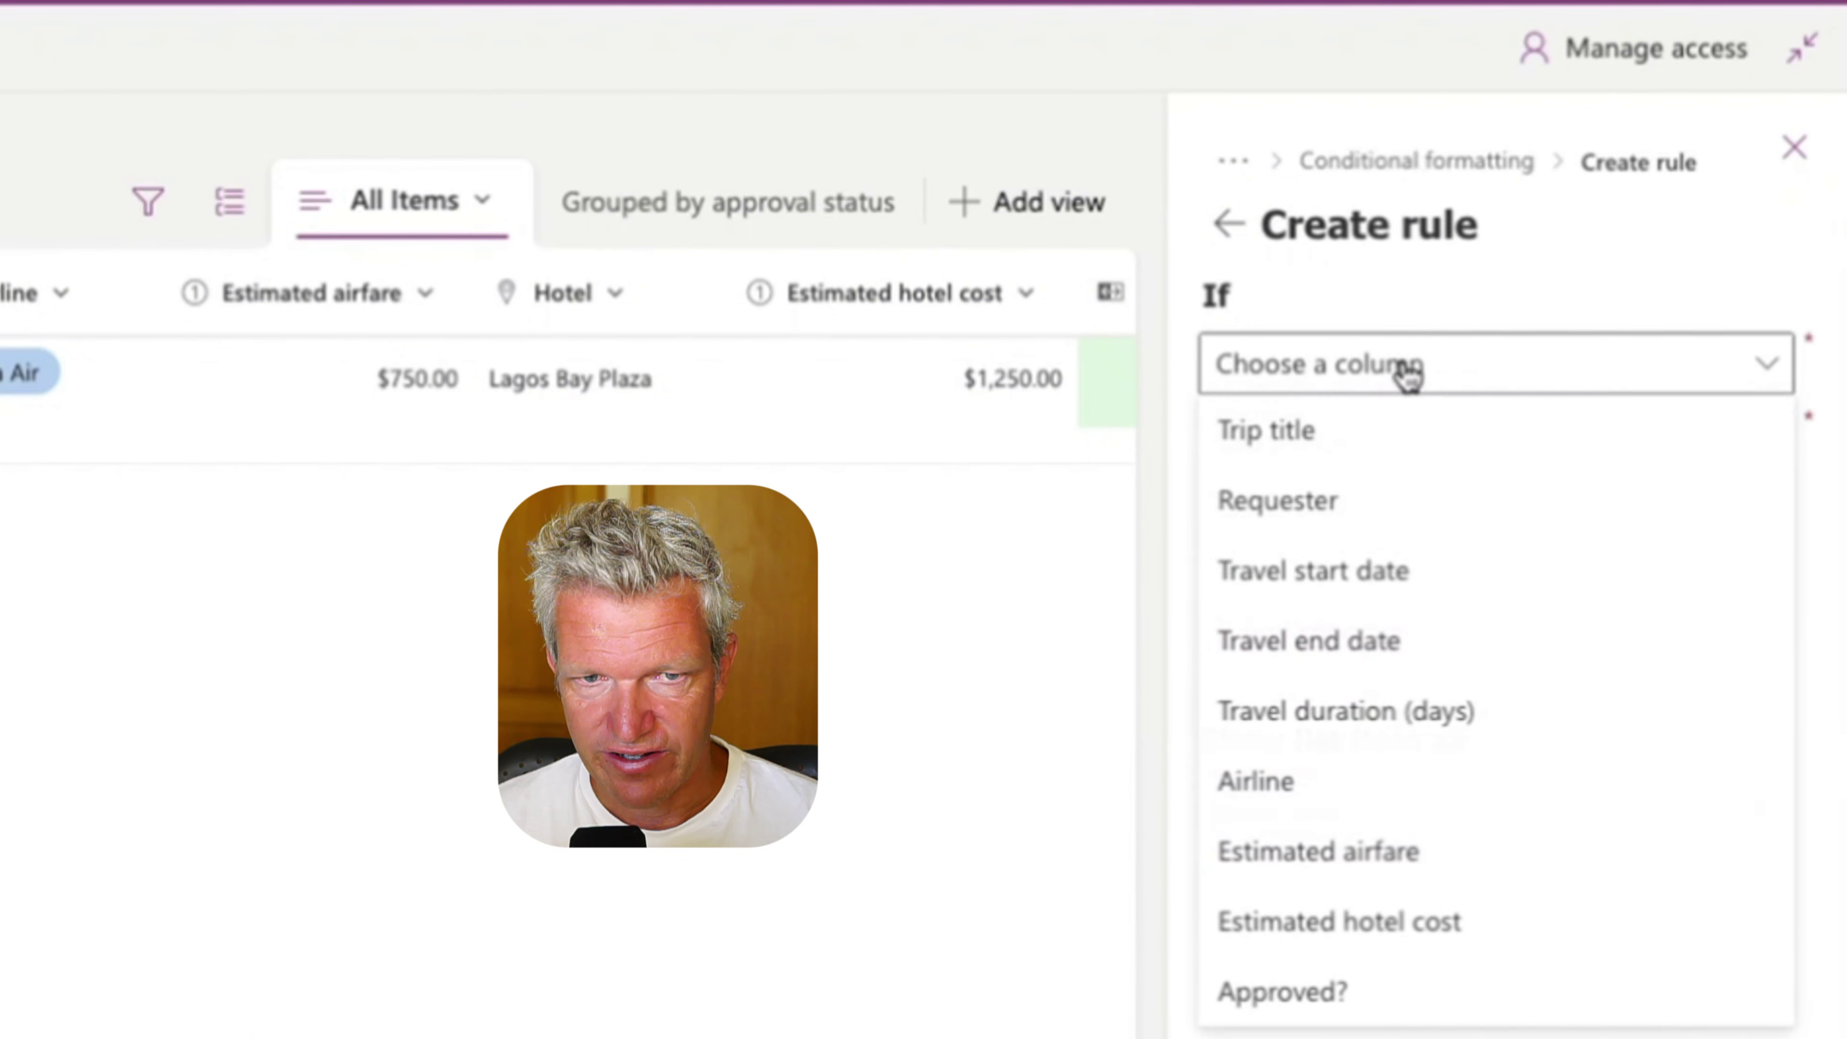
left_click(1425, 851)
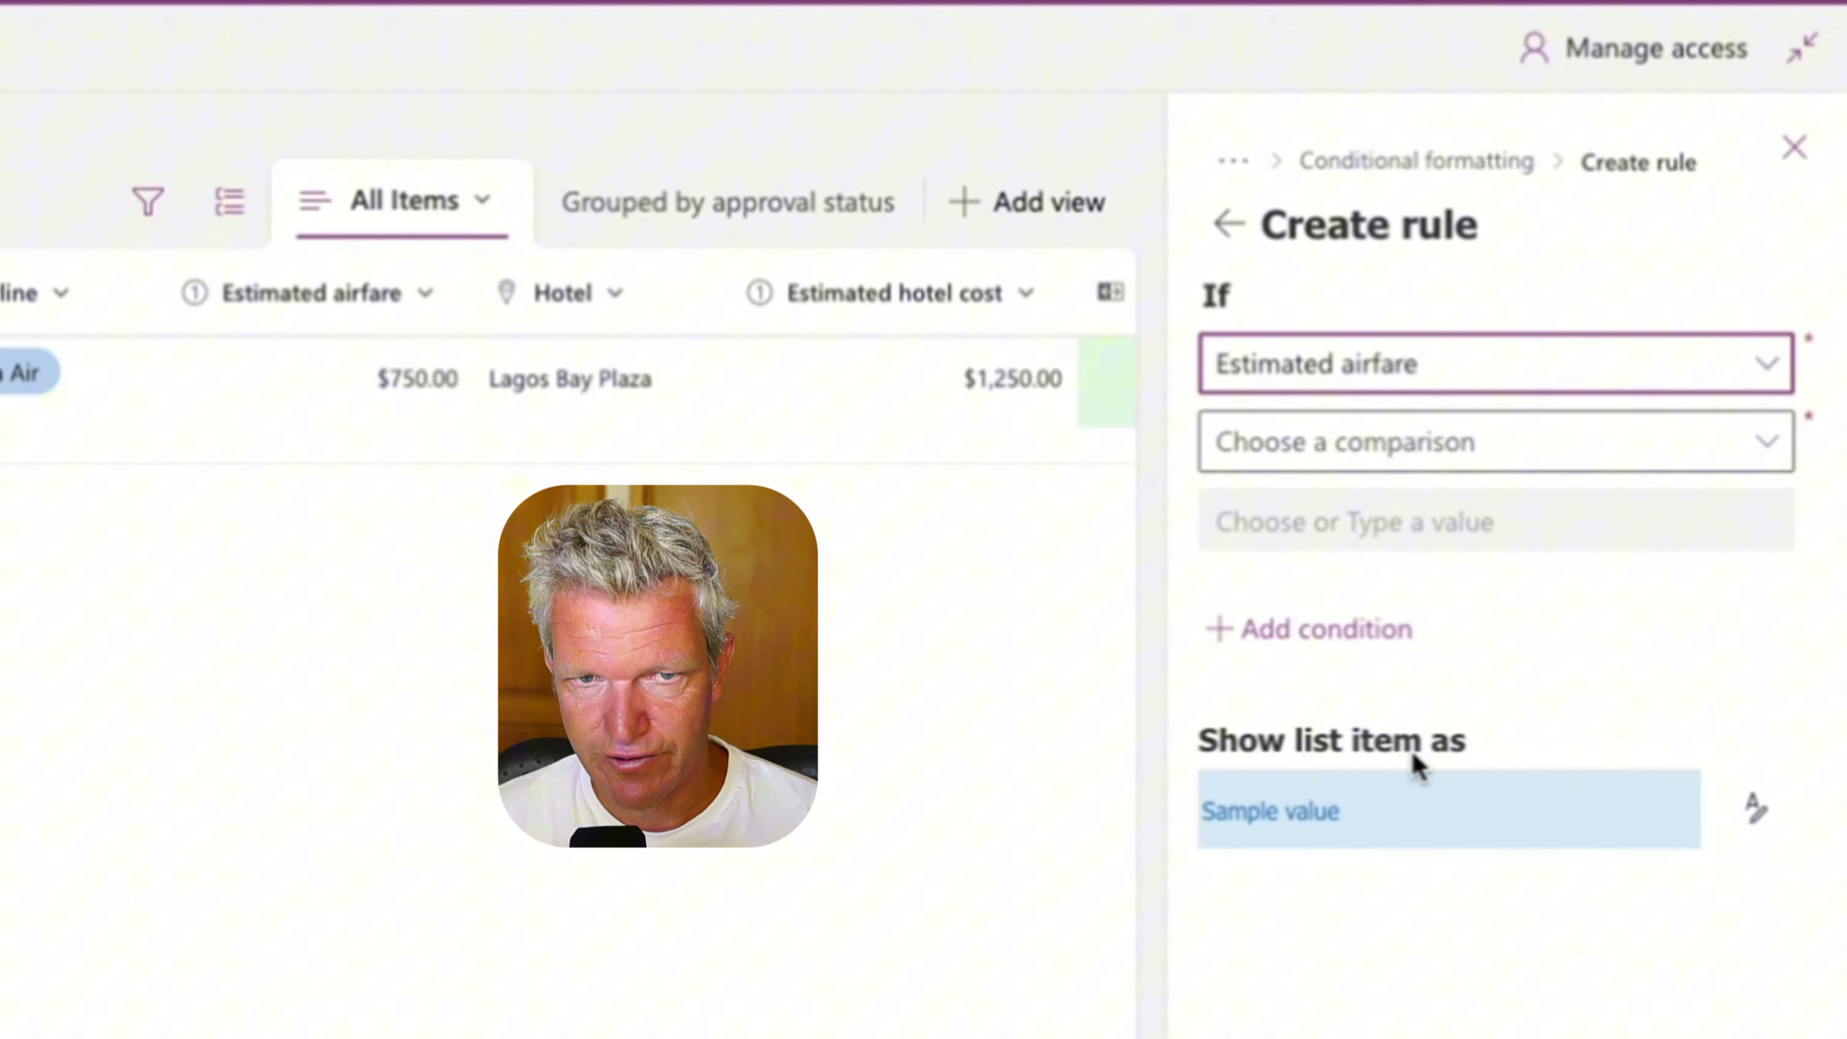
left_click(1357, 457)
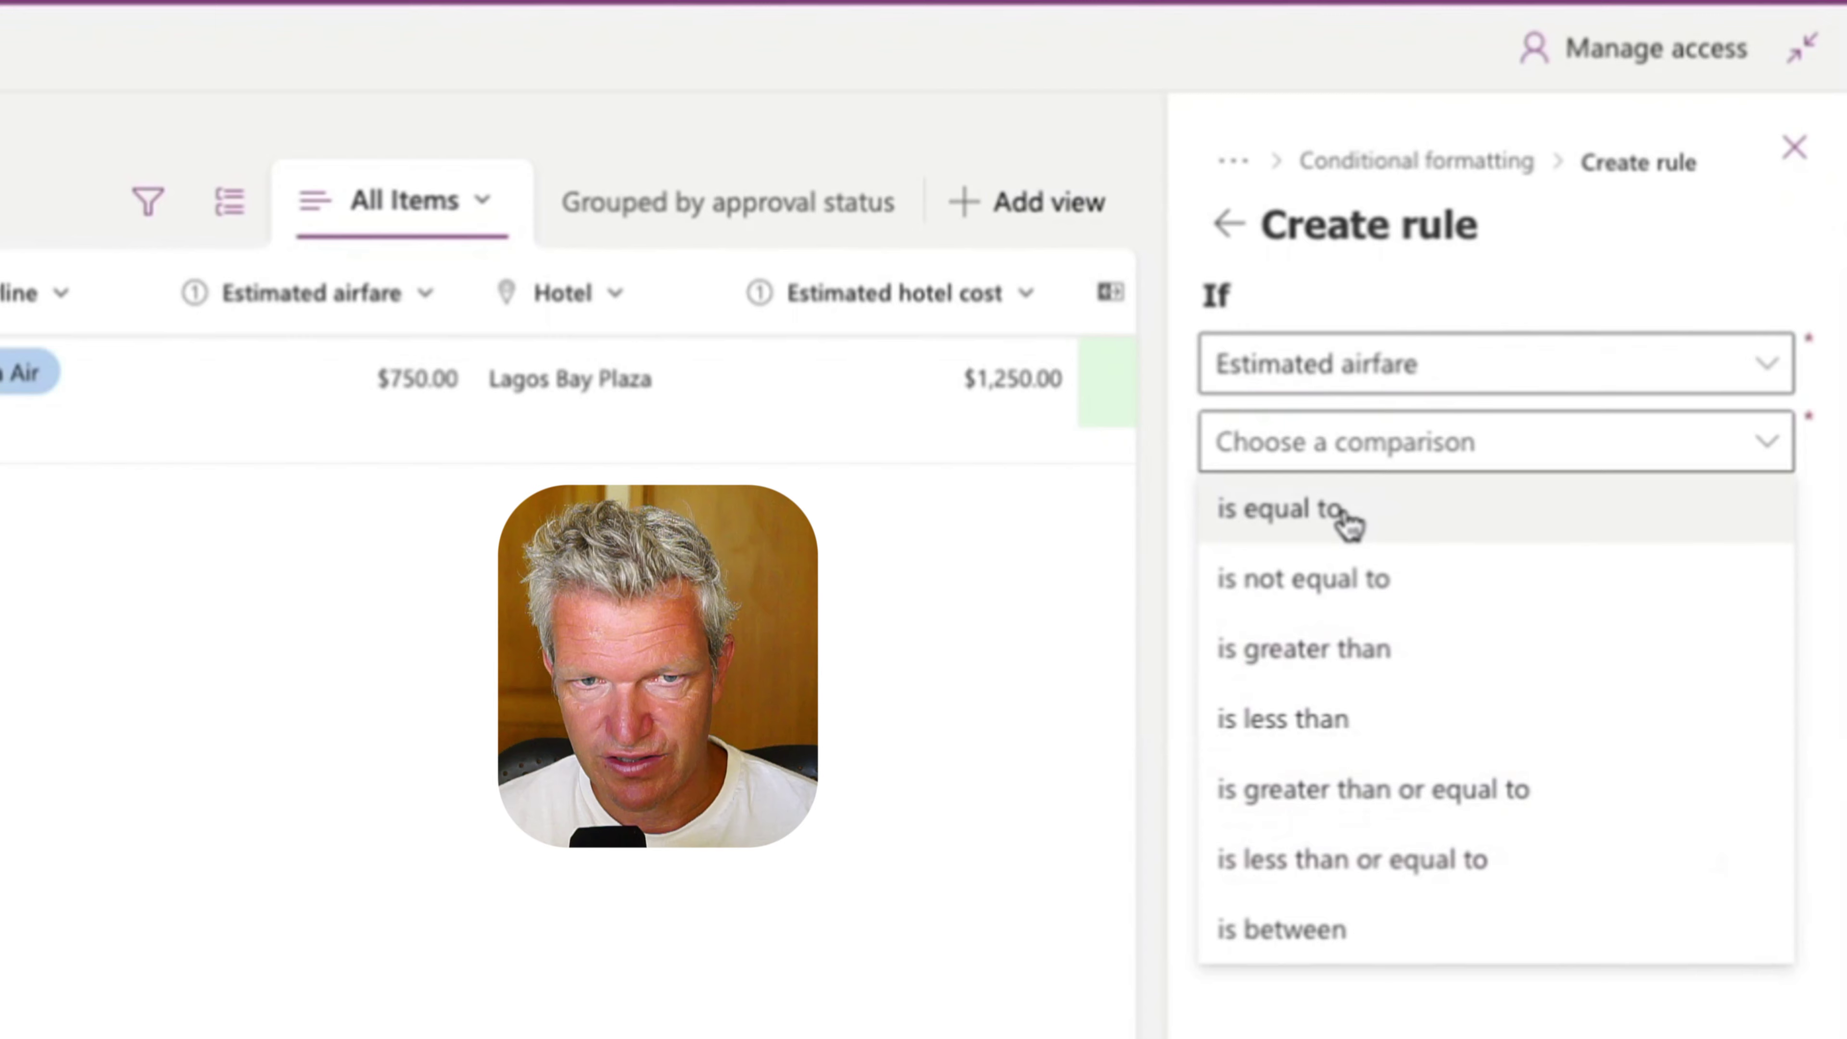
left_click(1342, 640)
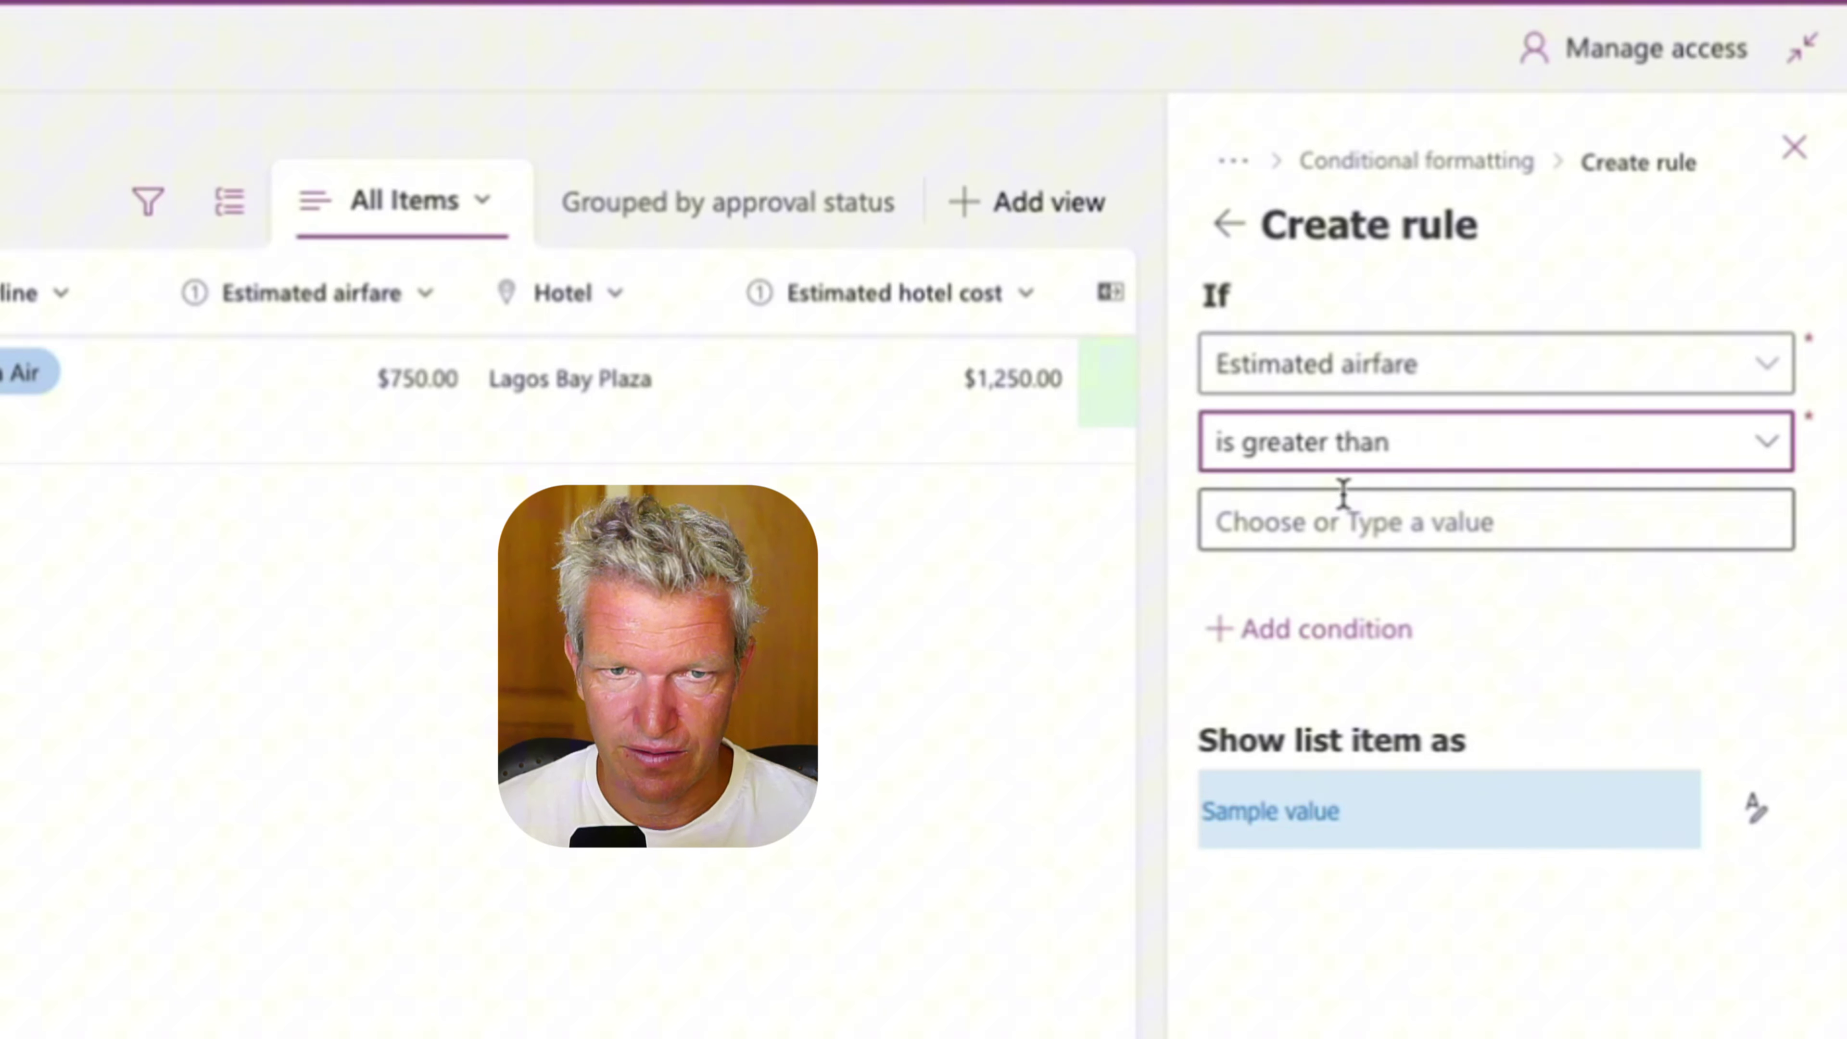
left_click(1340, 510)
left_click(1451, 607)
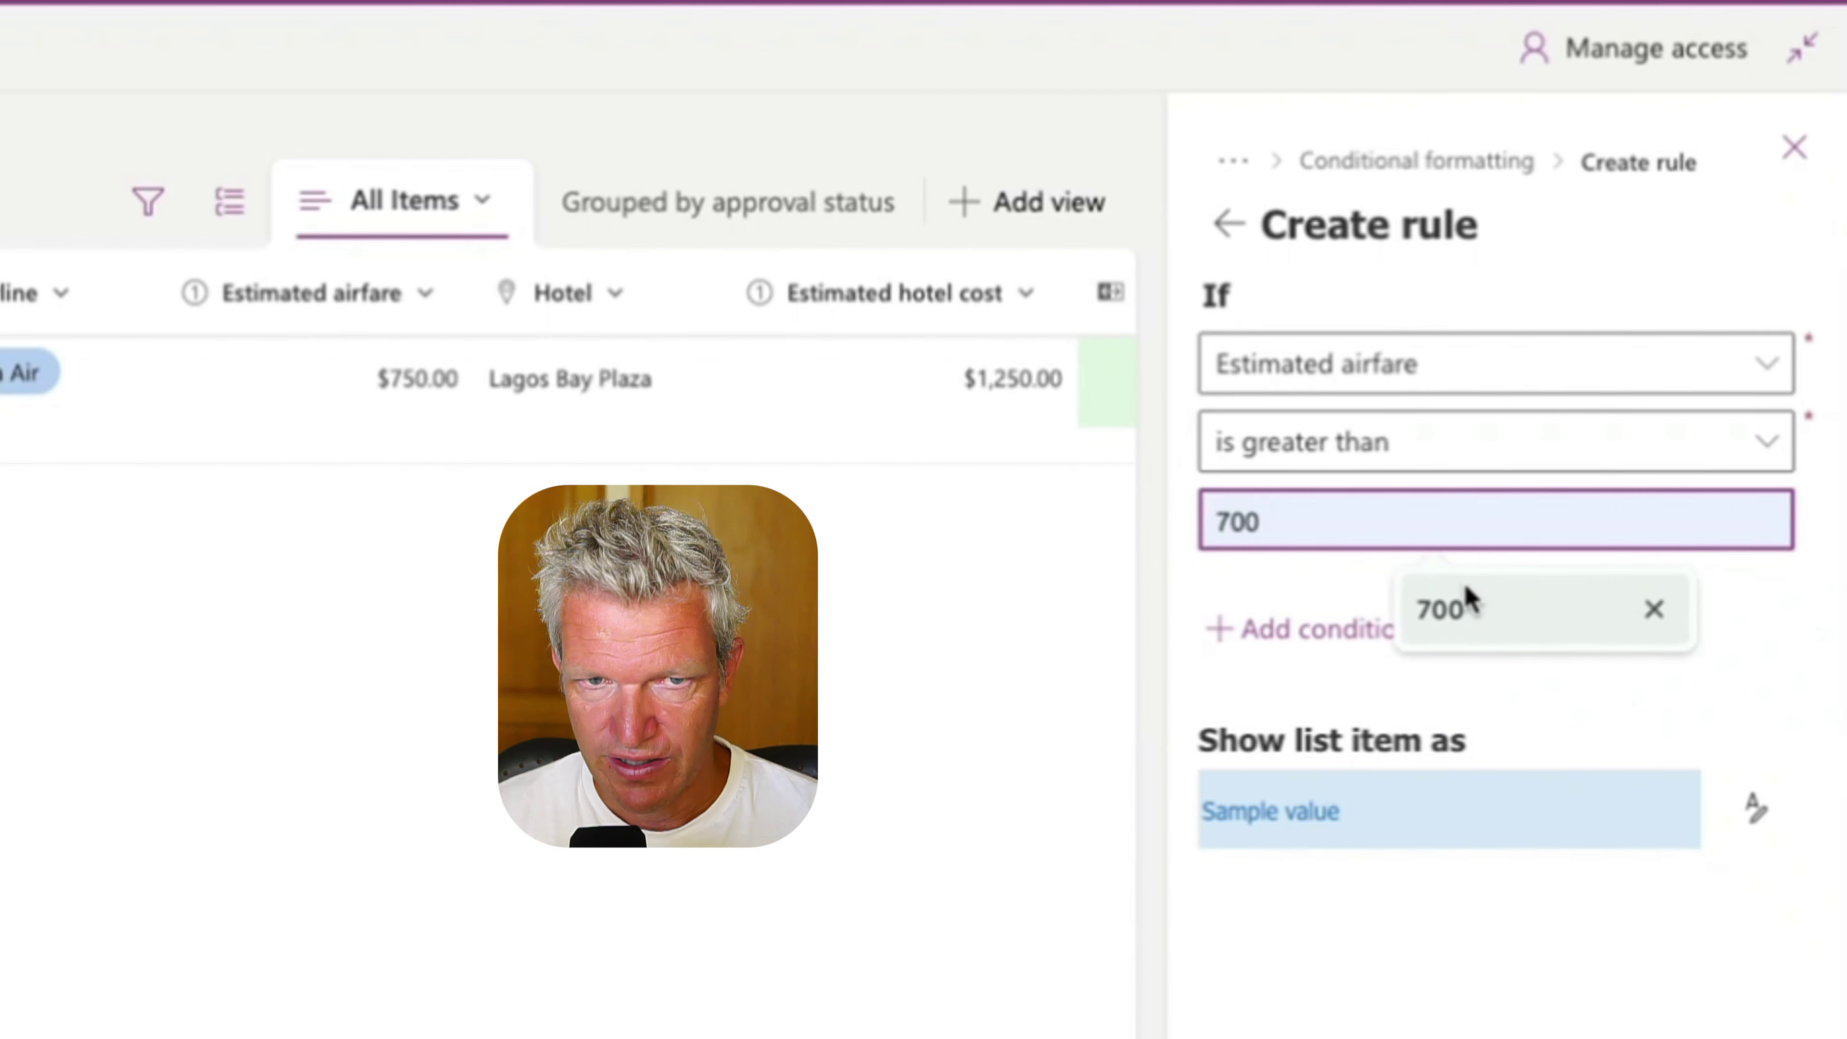
left_click(1754, 809)
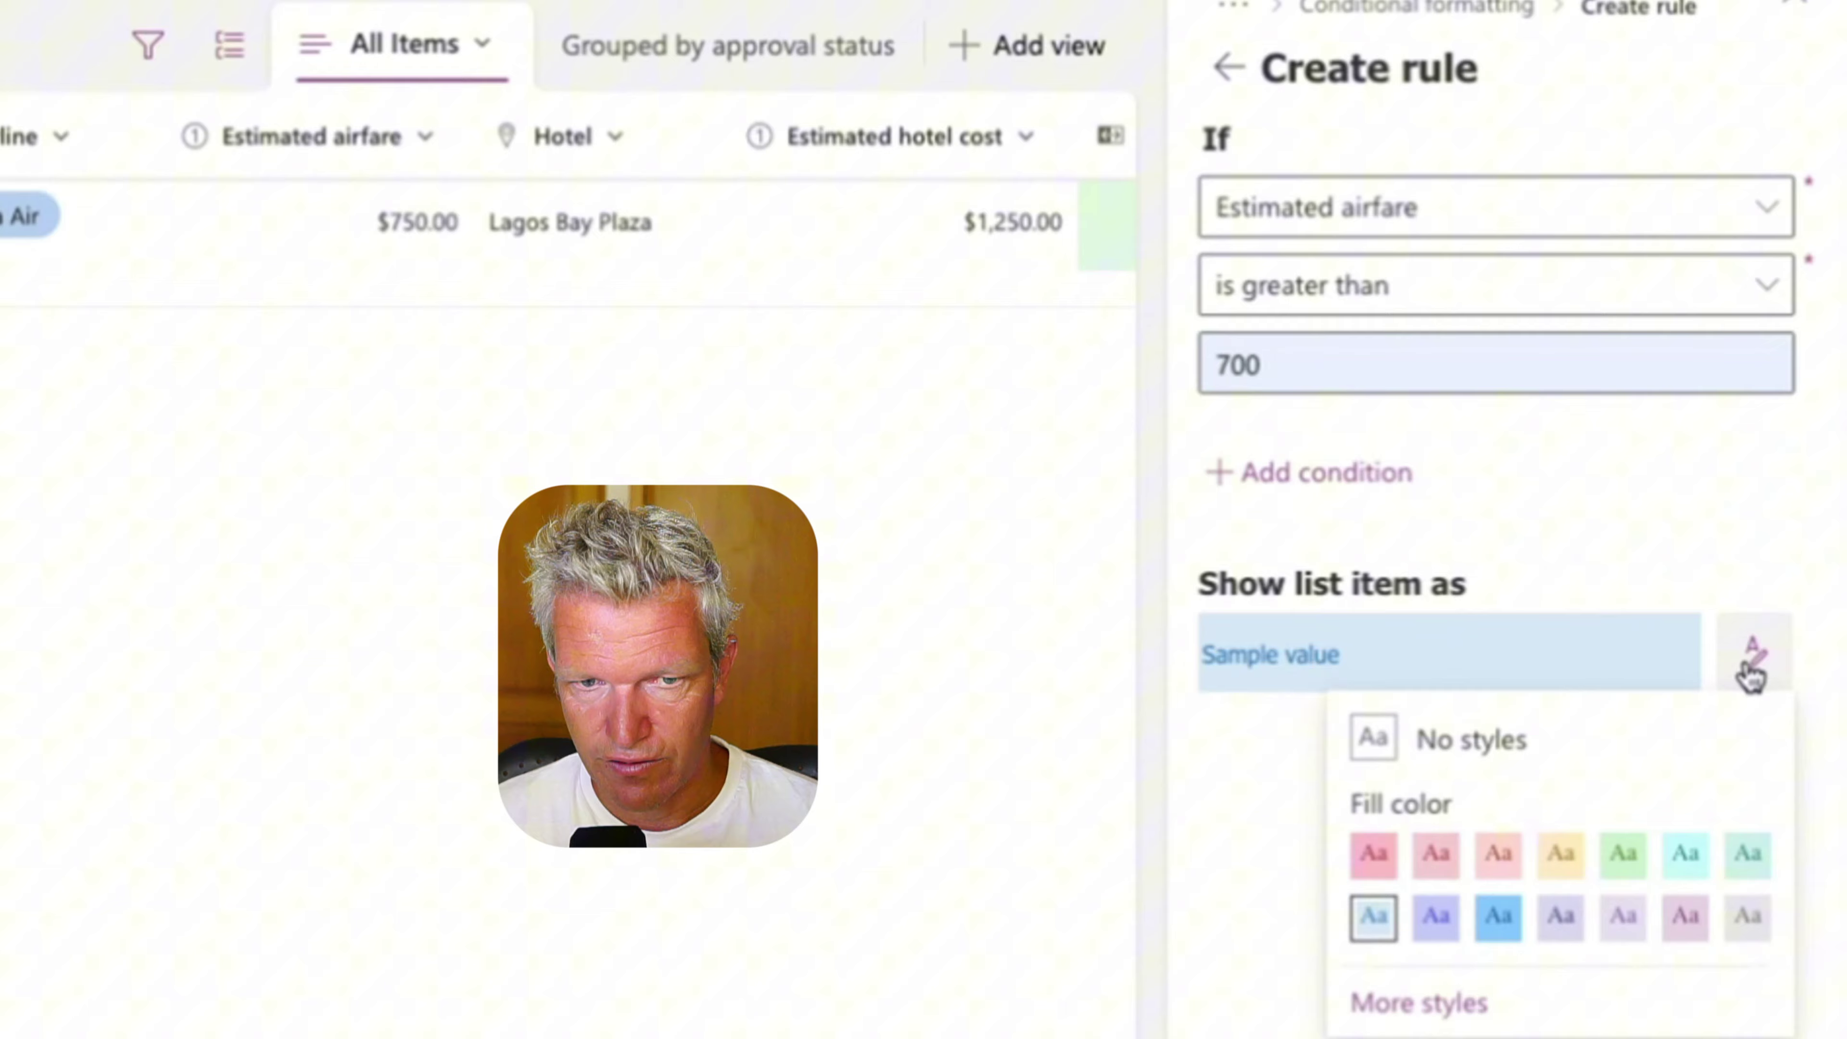
left_click(1373, 697)
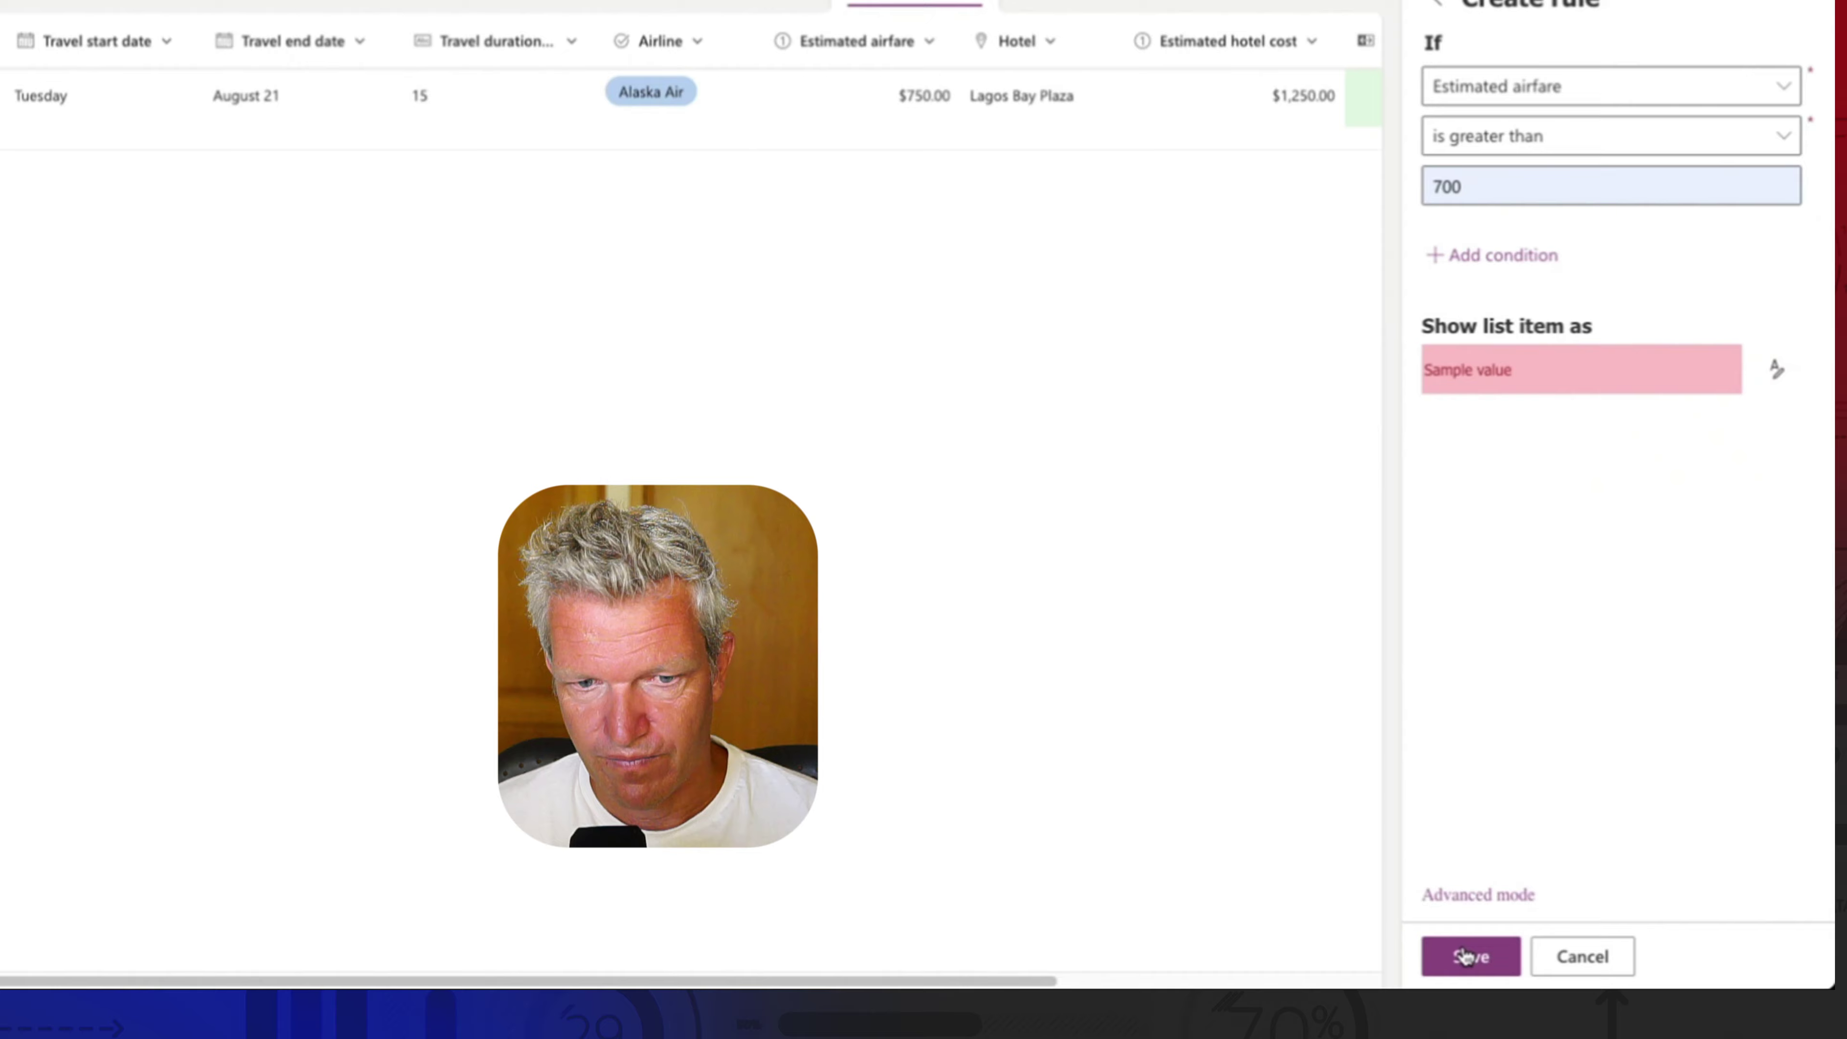
left_click(1358, 893)
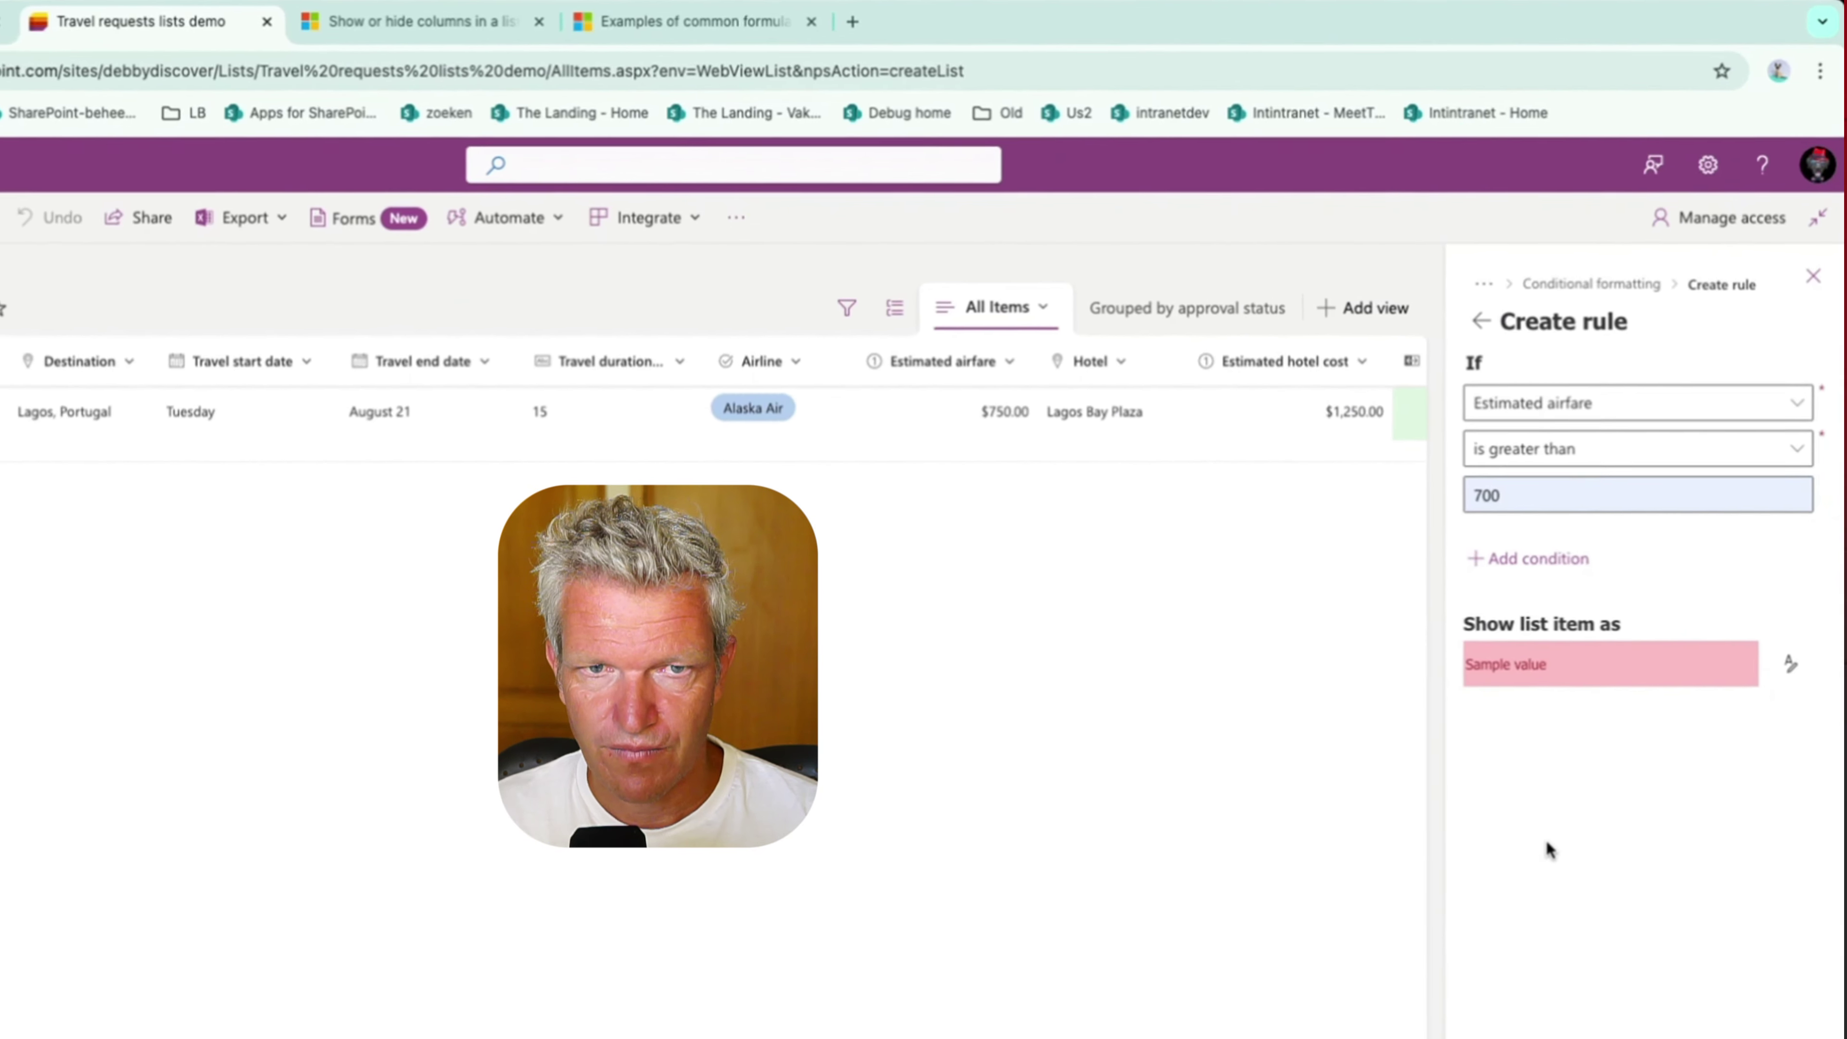
left_click(1480, 321)
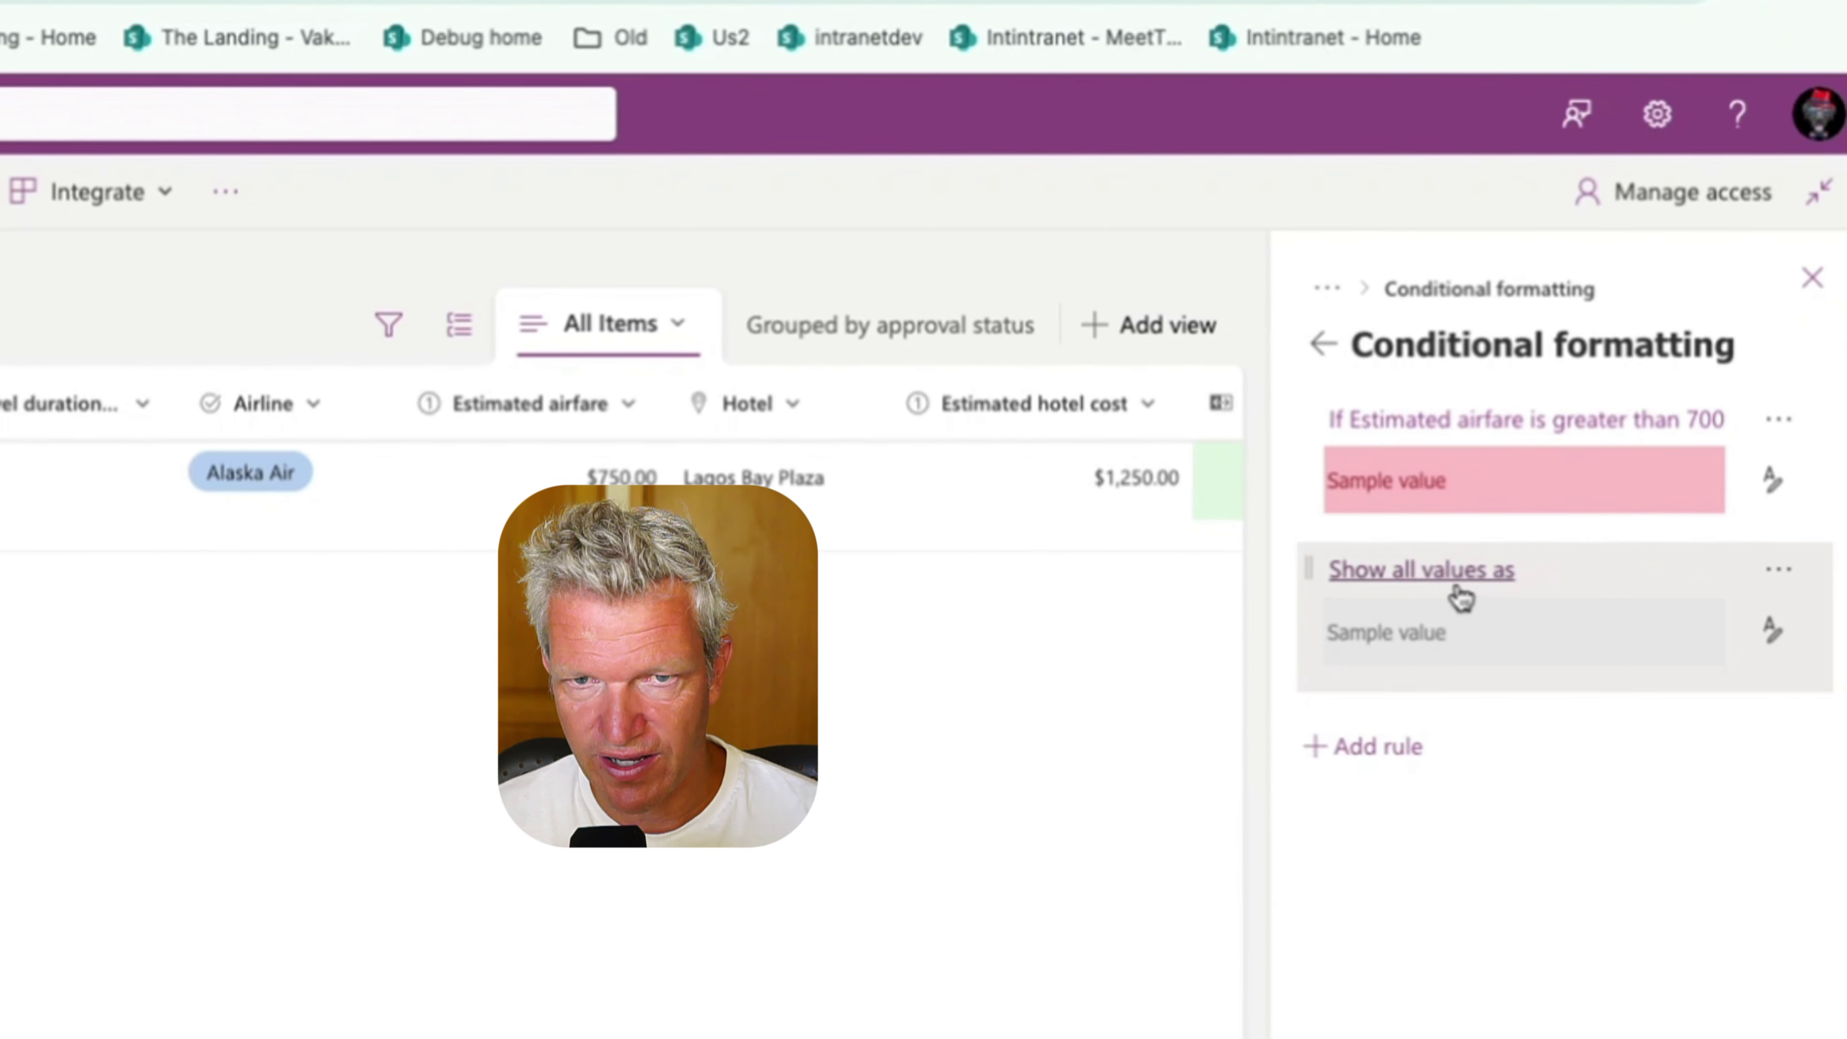
Set the default rule to light green when Estimated airfare is less than or equal to 700.
left_click(1775, 625)
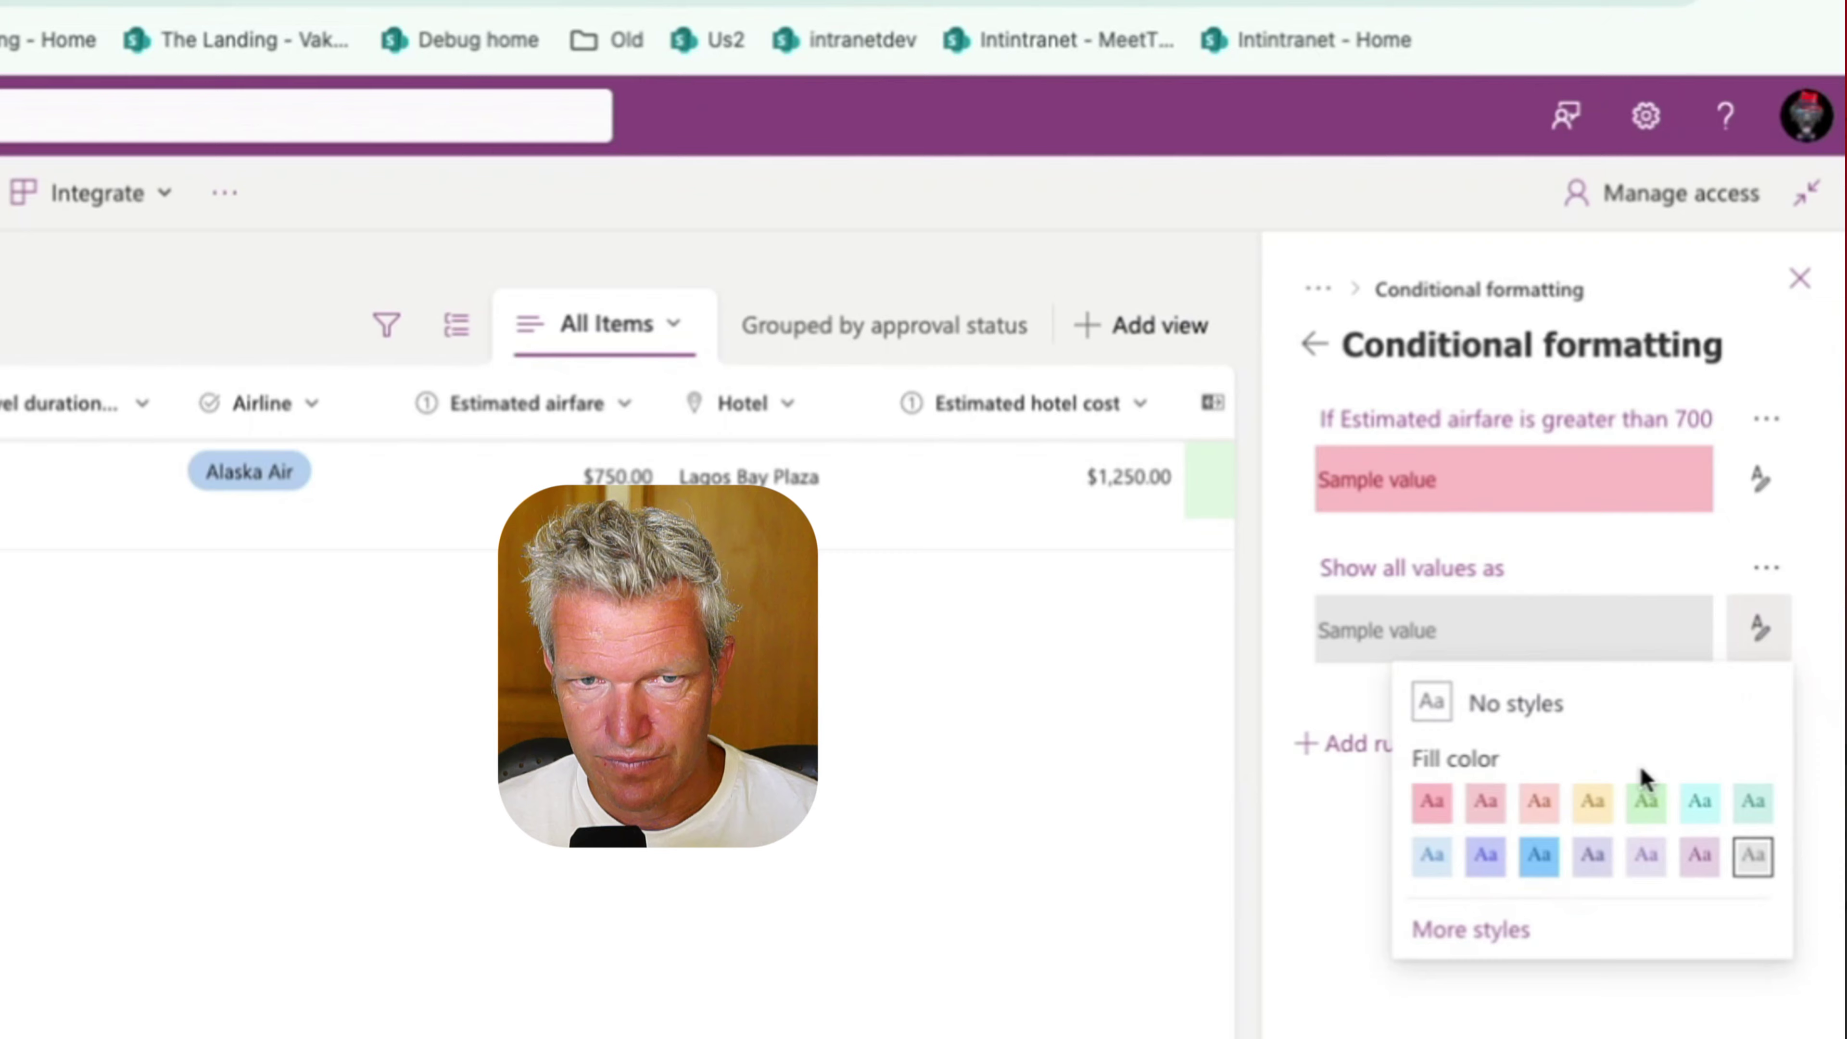
left_click(1620, 569)
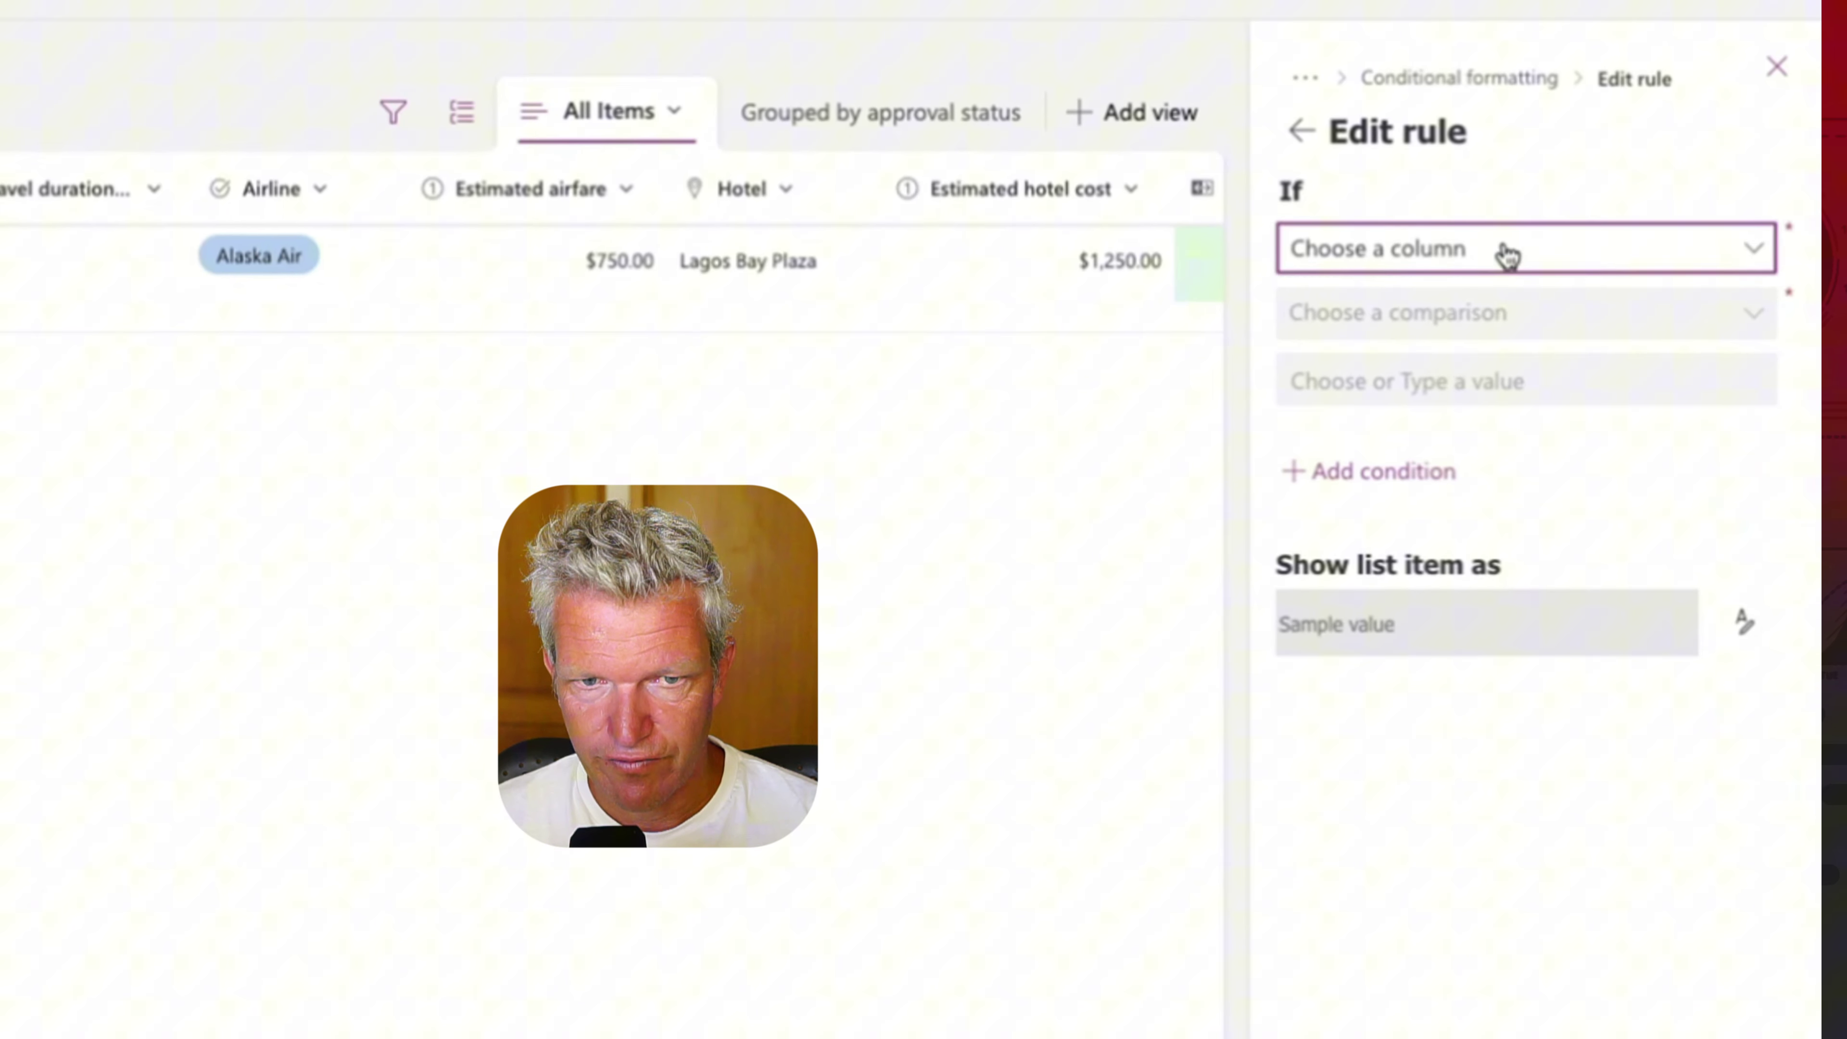
left_click(1501, 269)
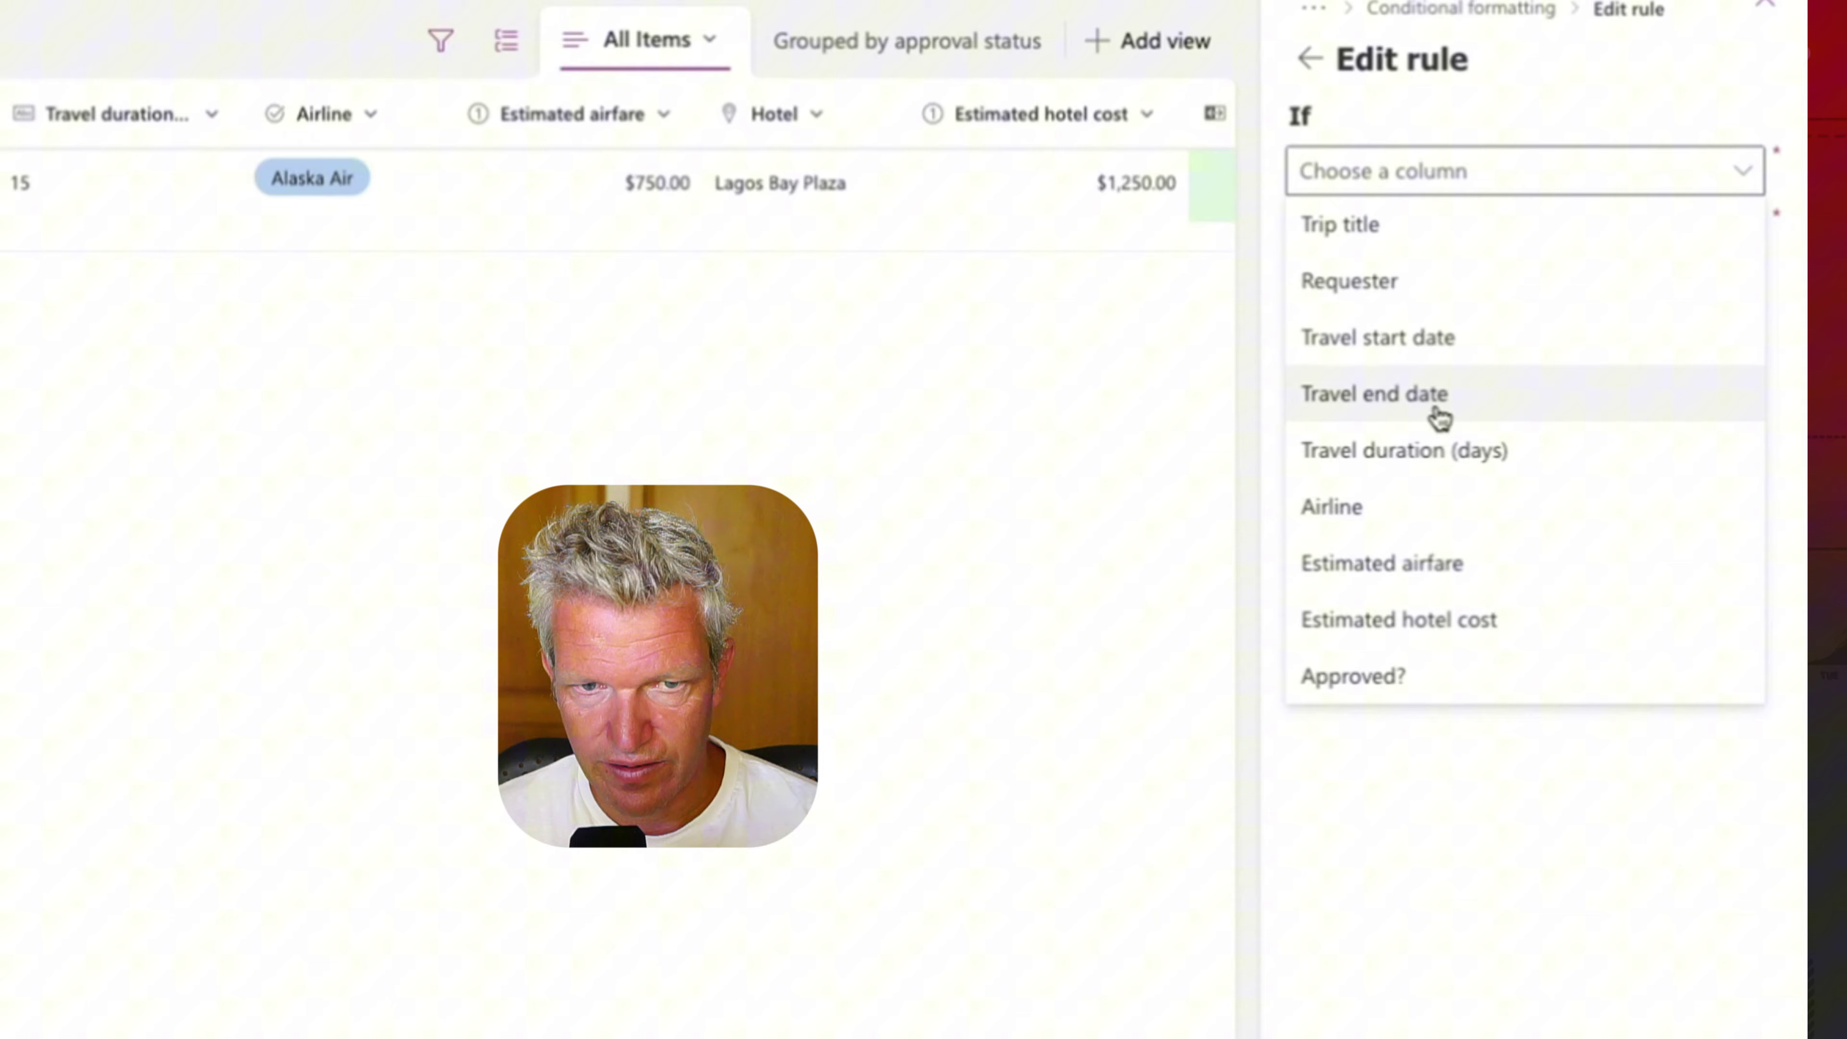
left_click(1444, 582)
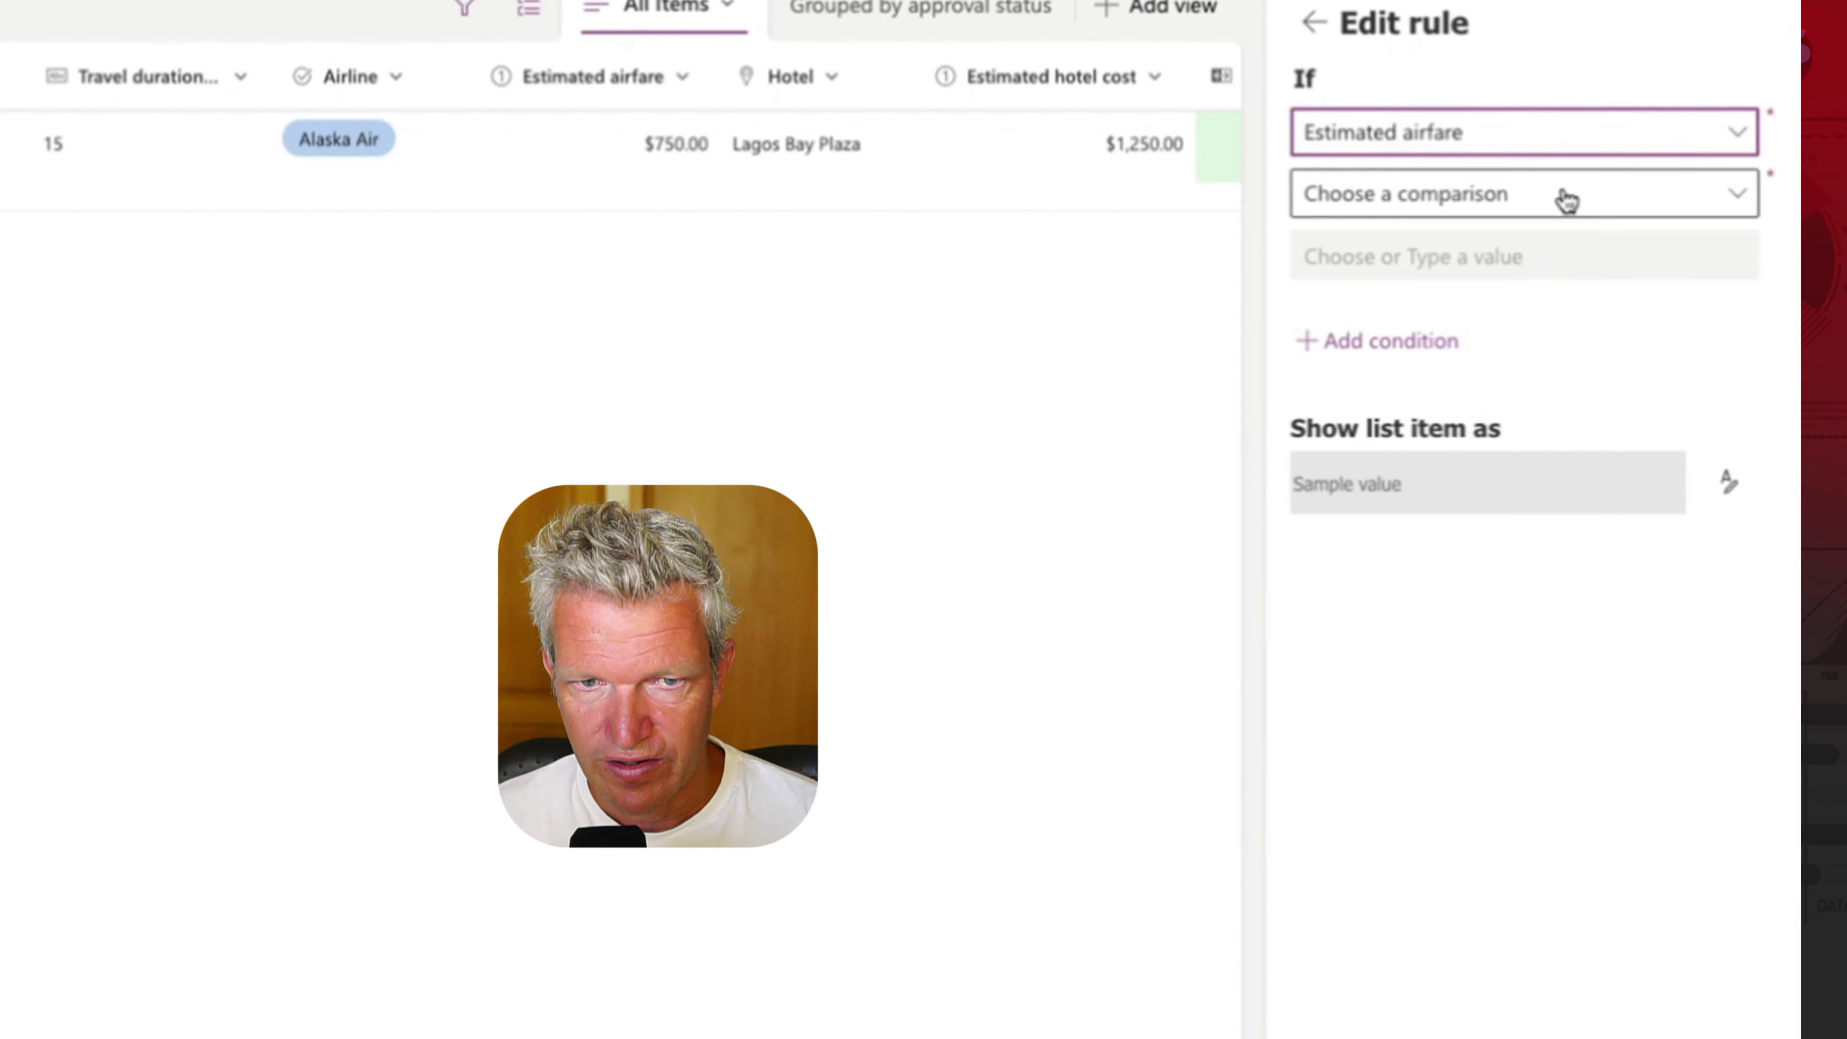
left_click(1563, 213)
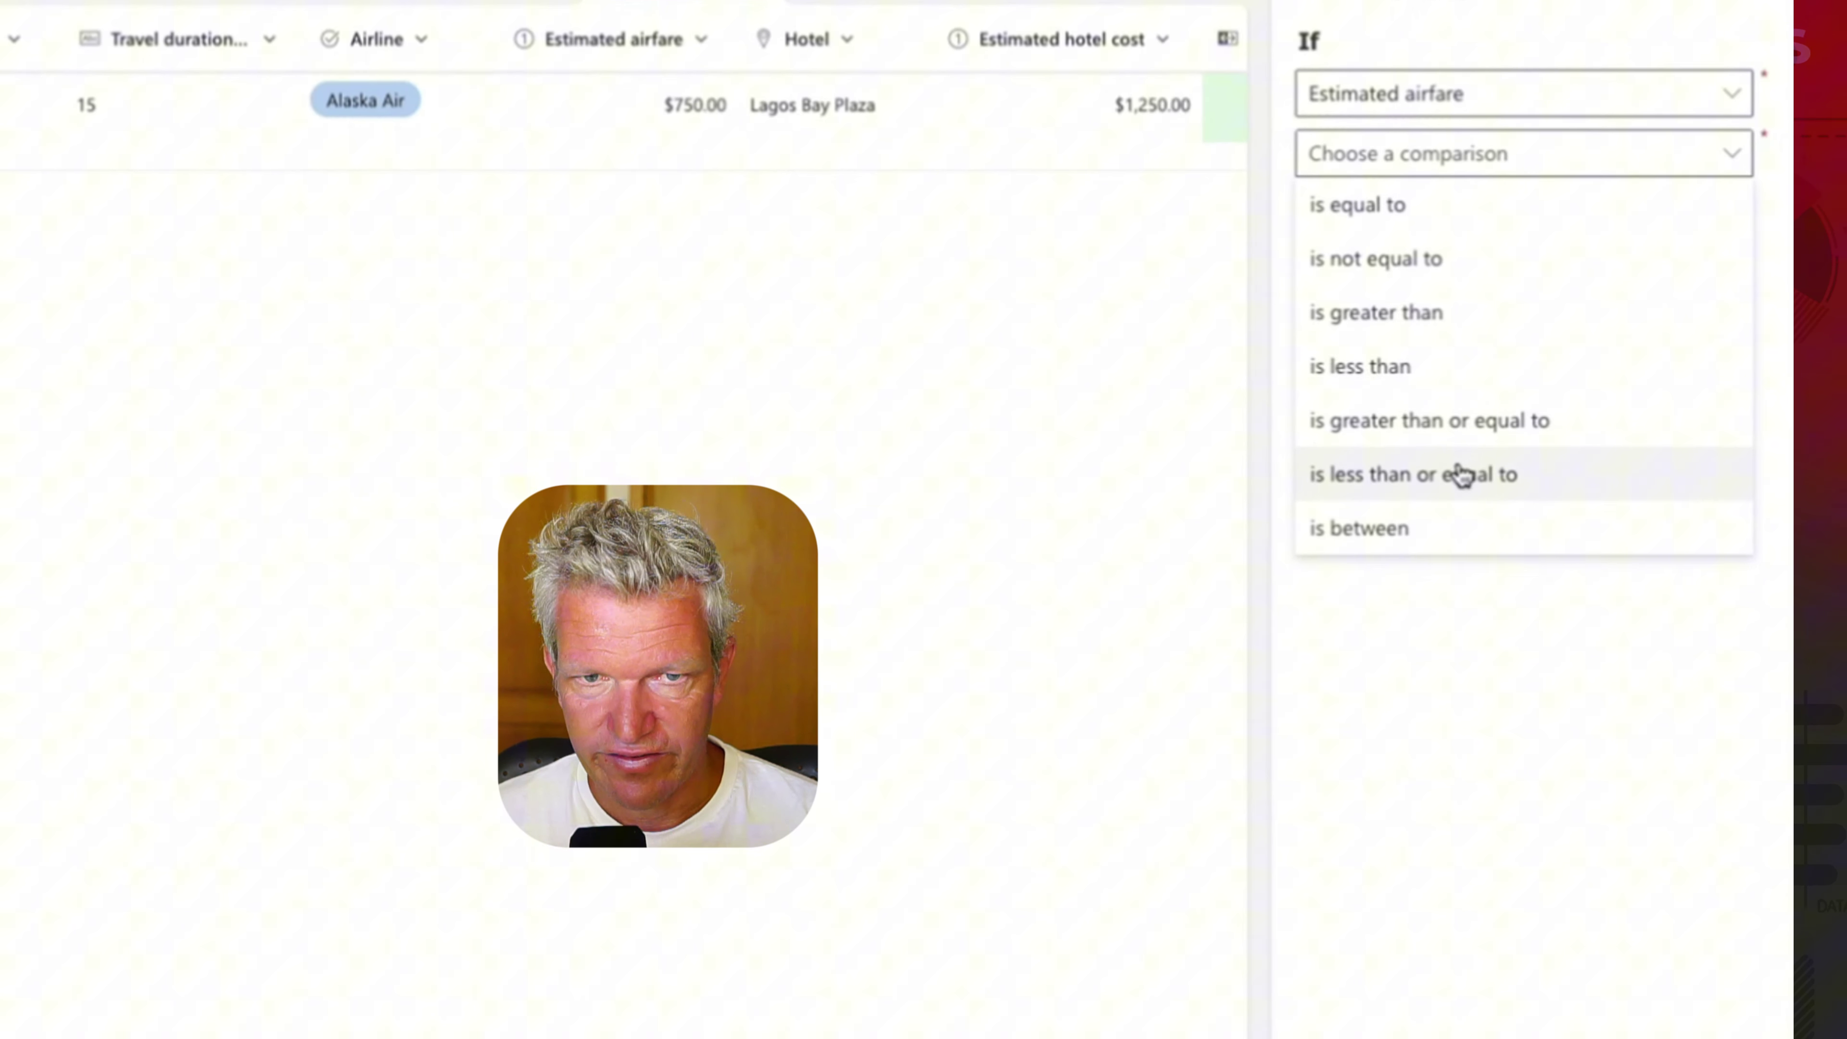
left_click(1461, 498)
left_click(1422, 200)
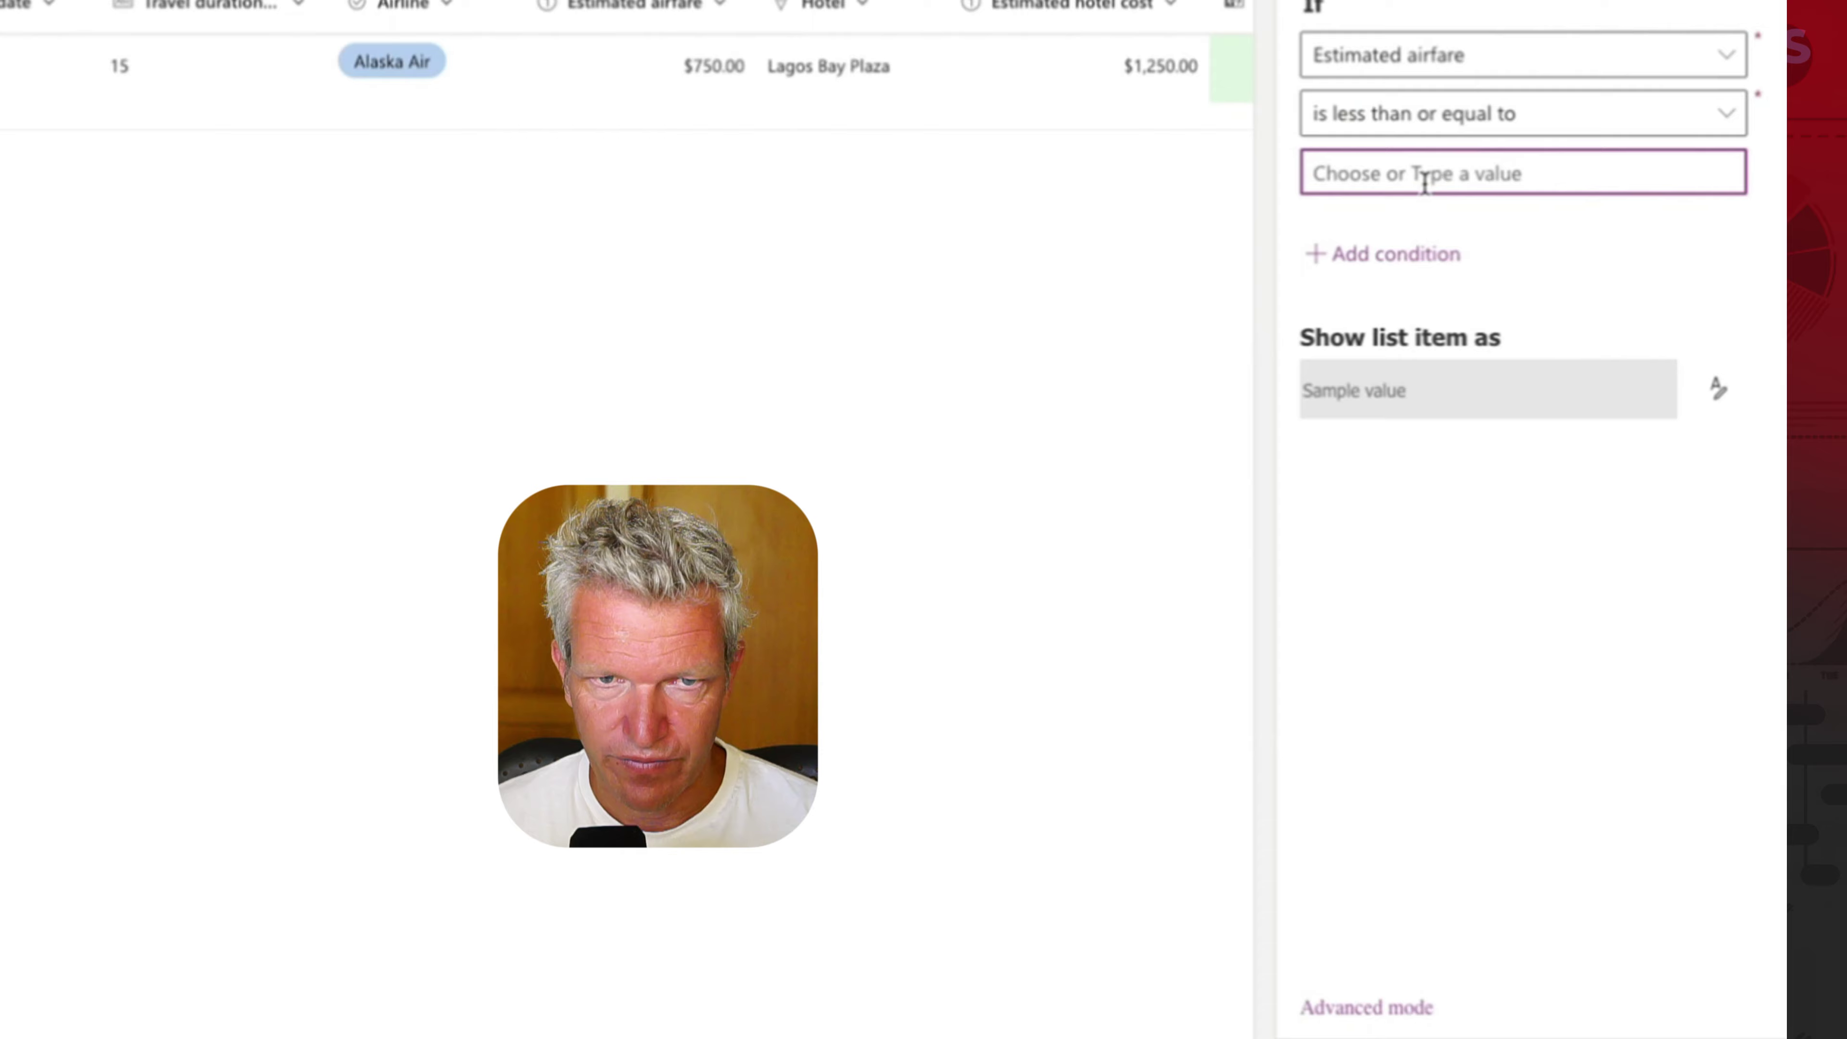
type("700")
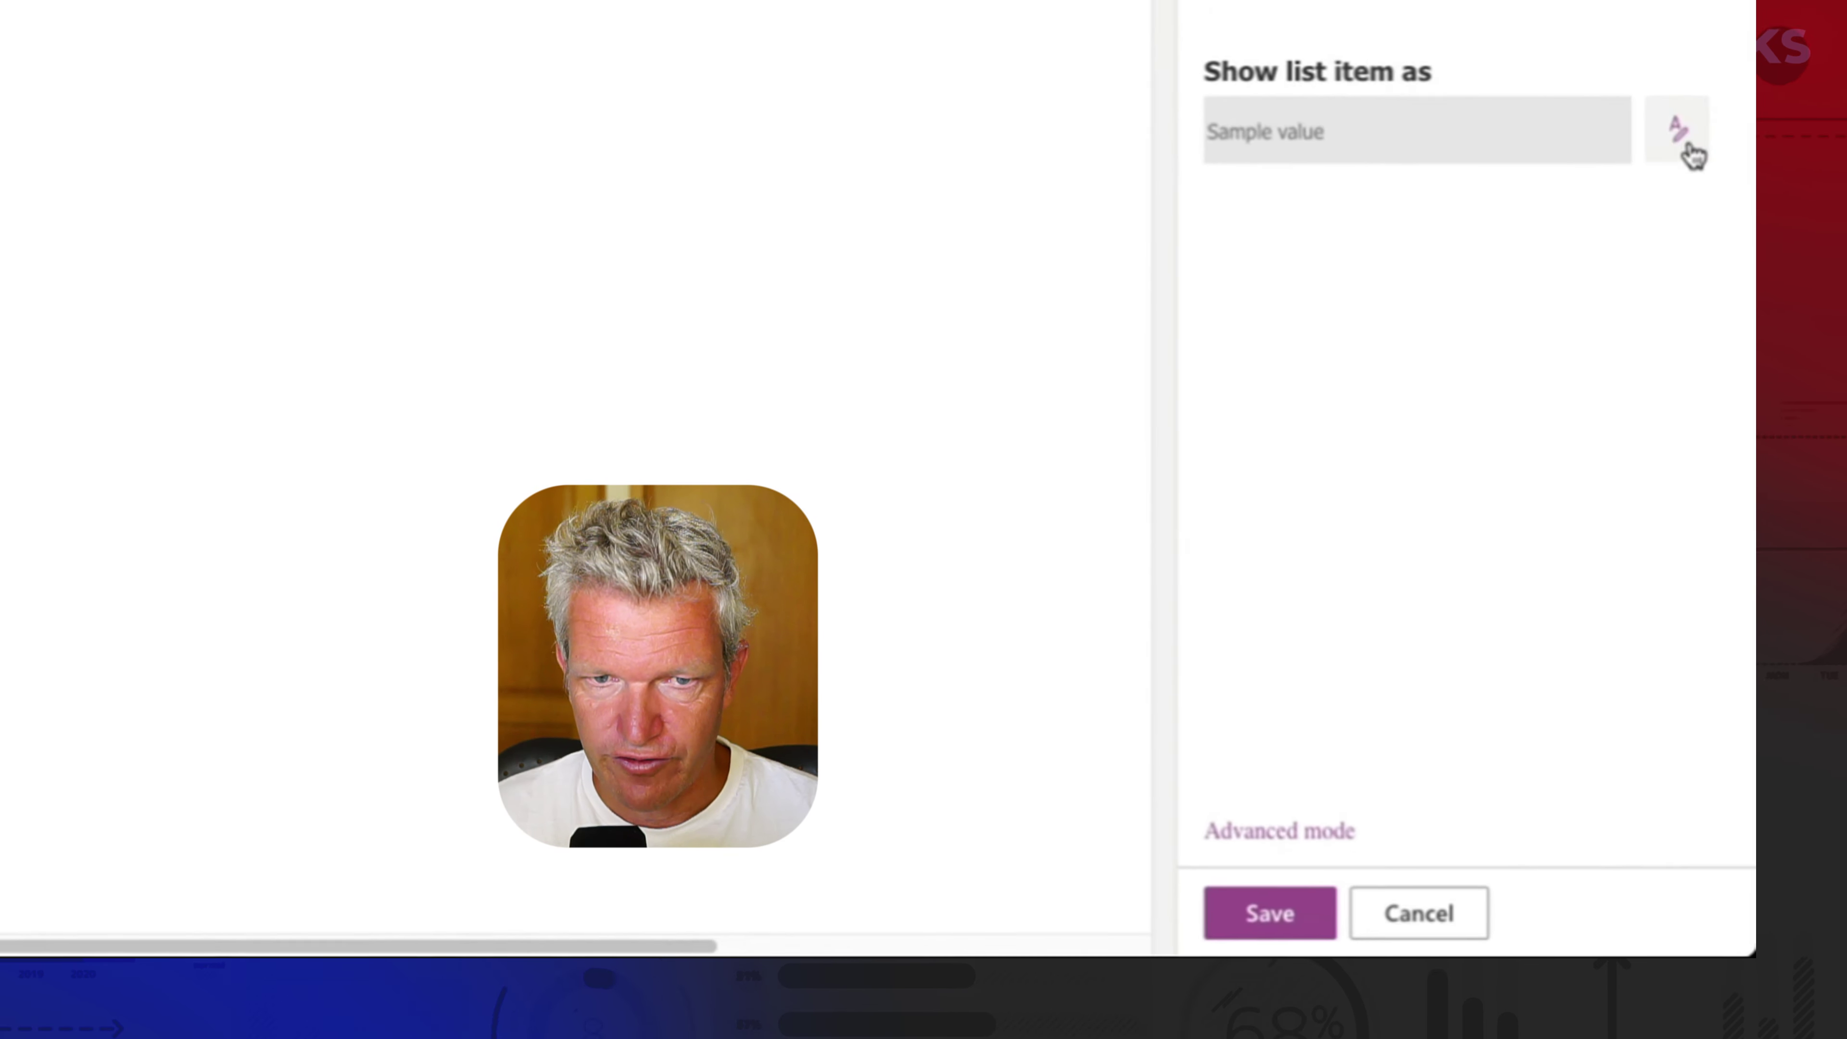
left_click(1706, 284)
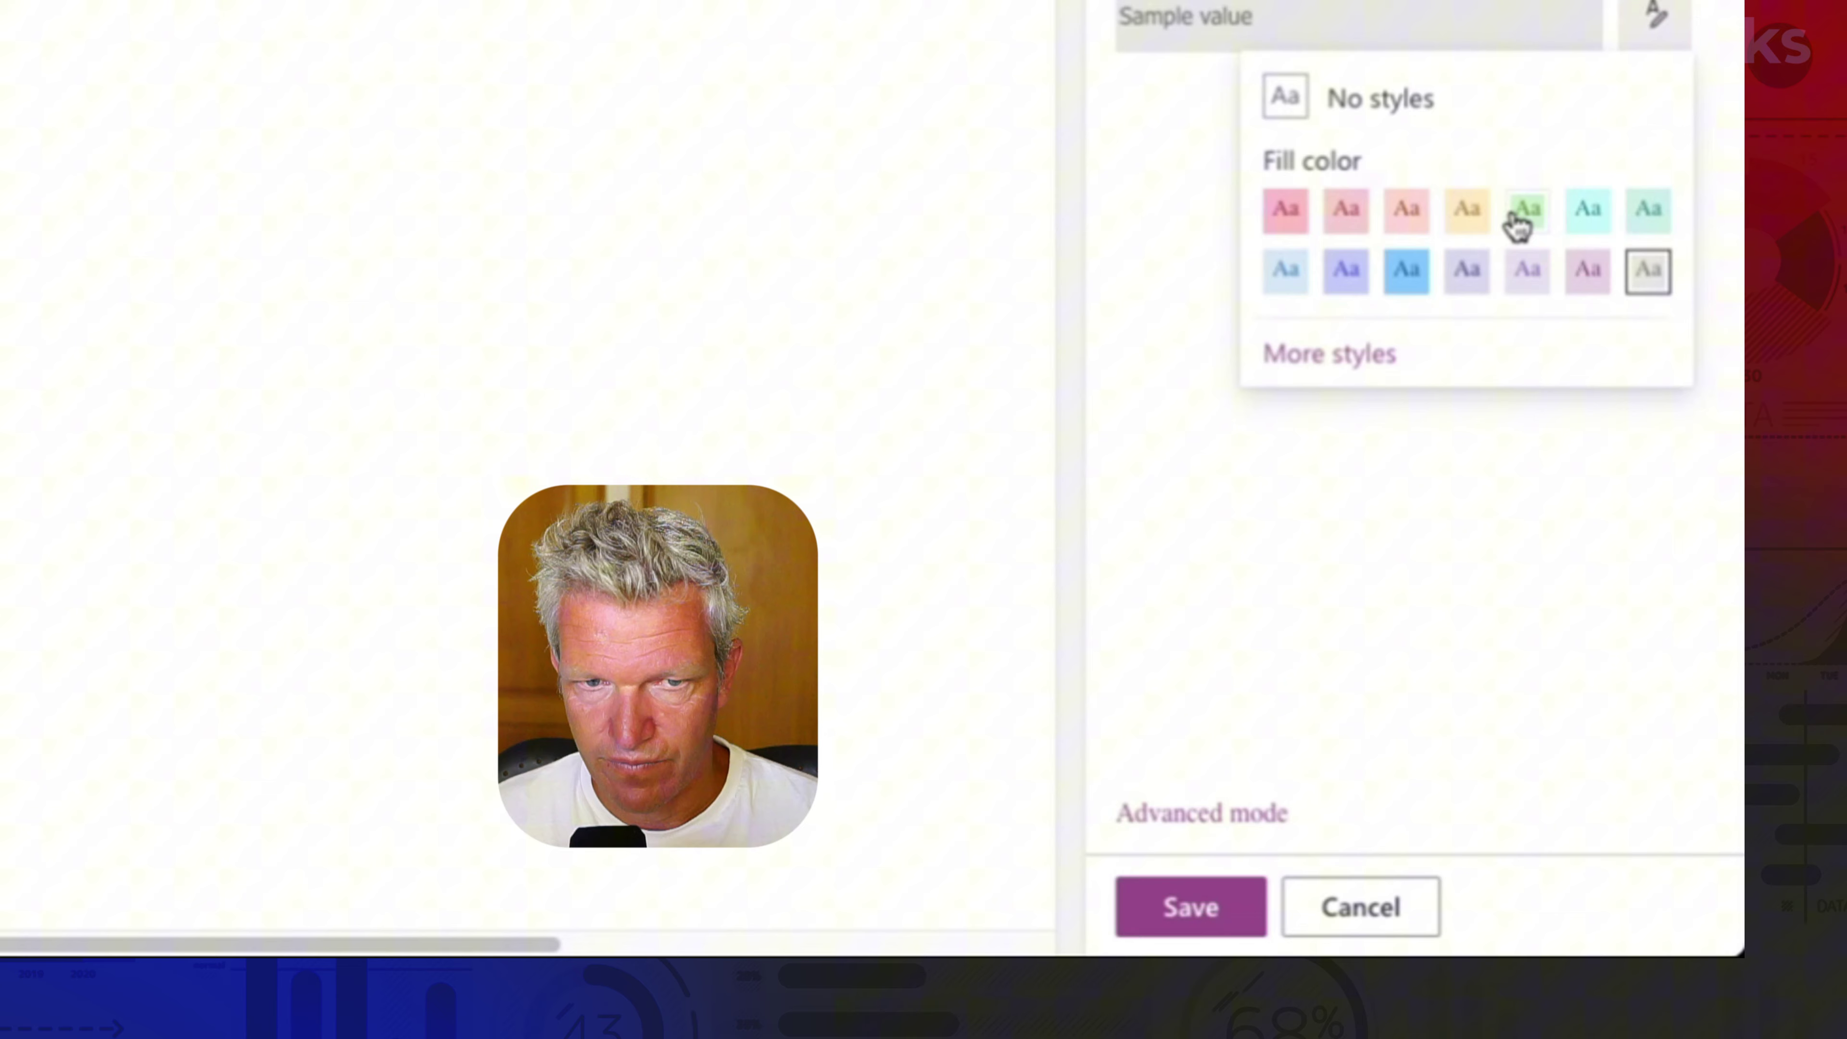
left_click(1525, 211)
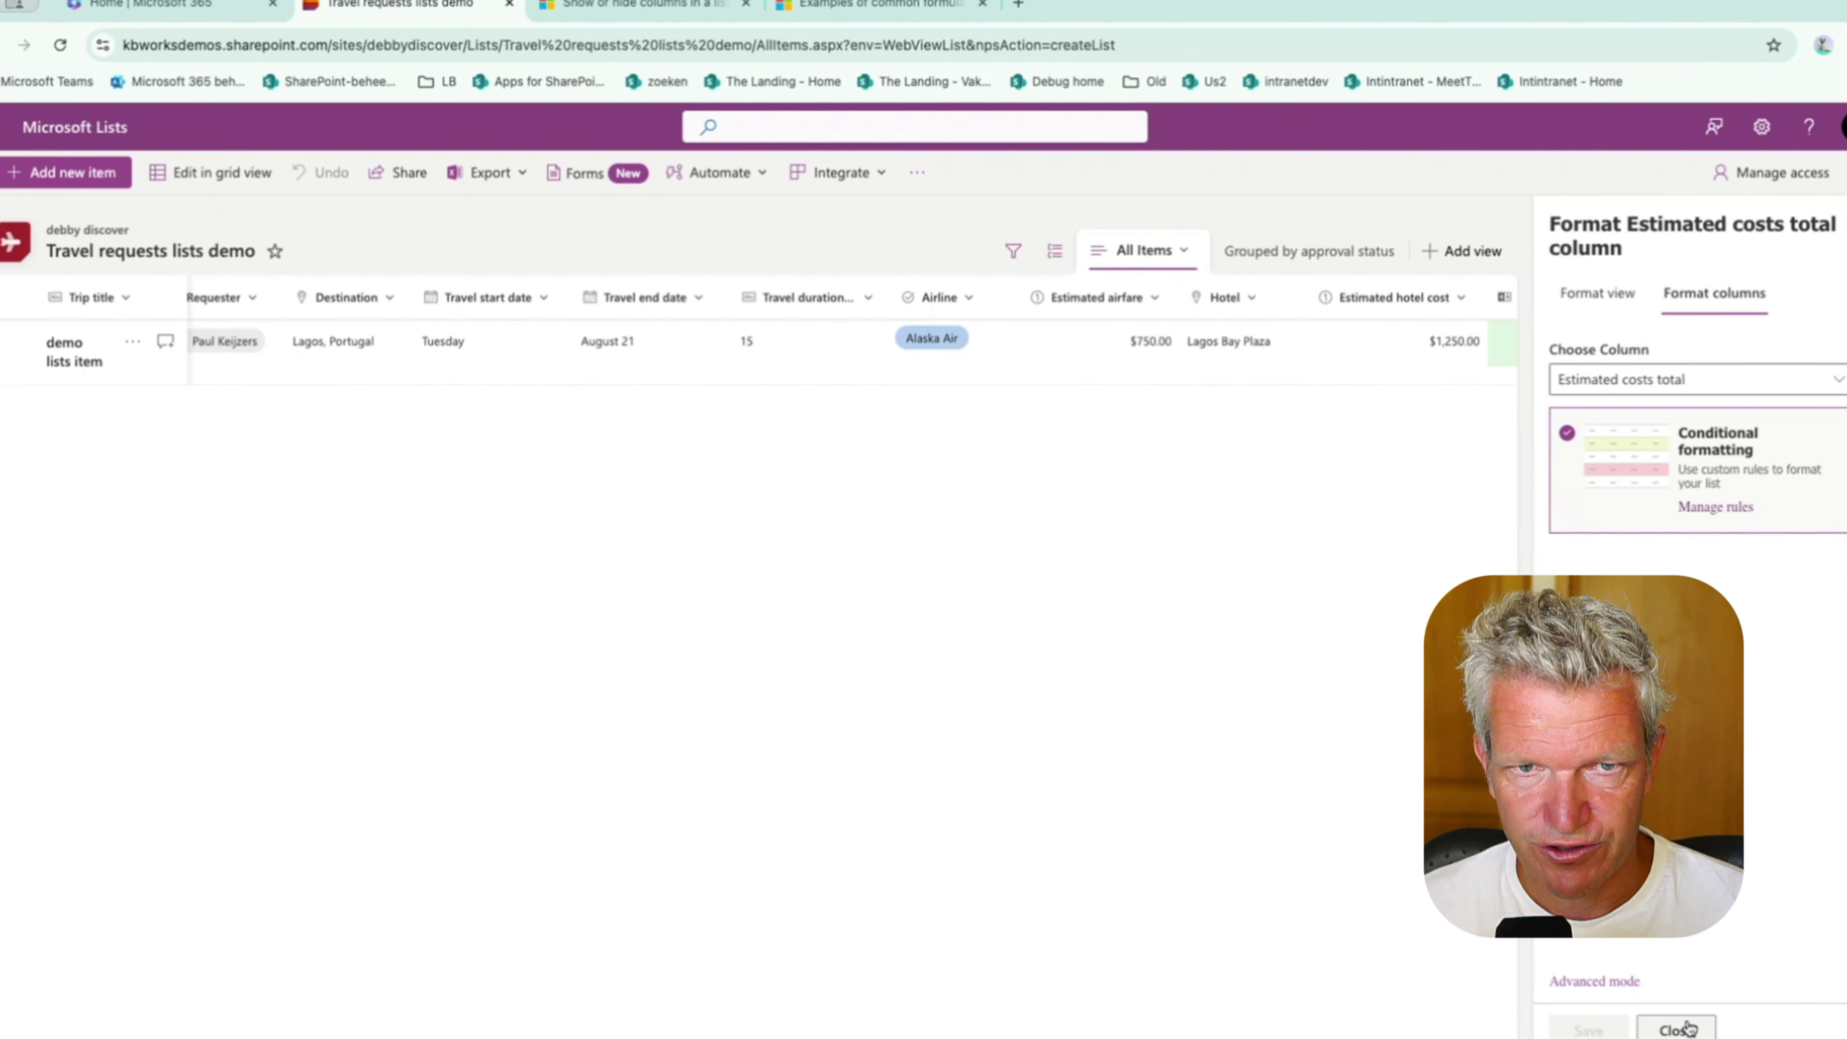
Close the formatting panel and open the travel request's details.
left_click(1677, 1028)
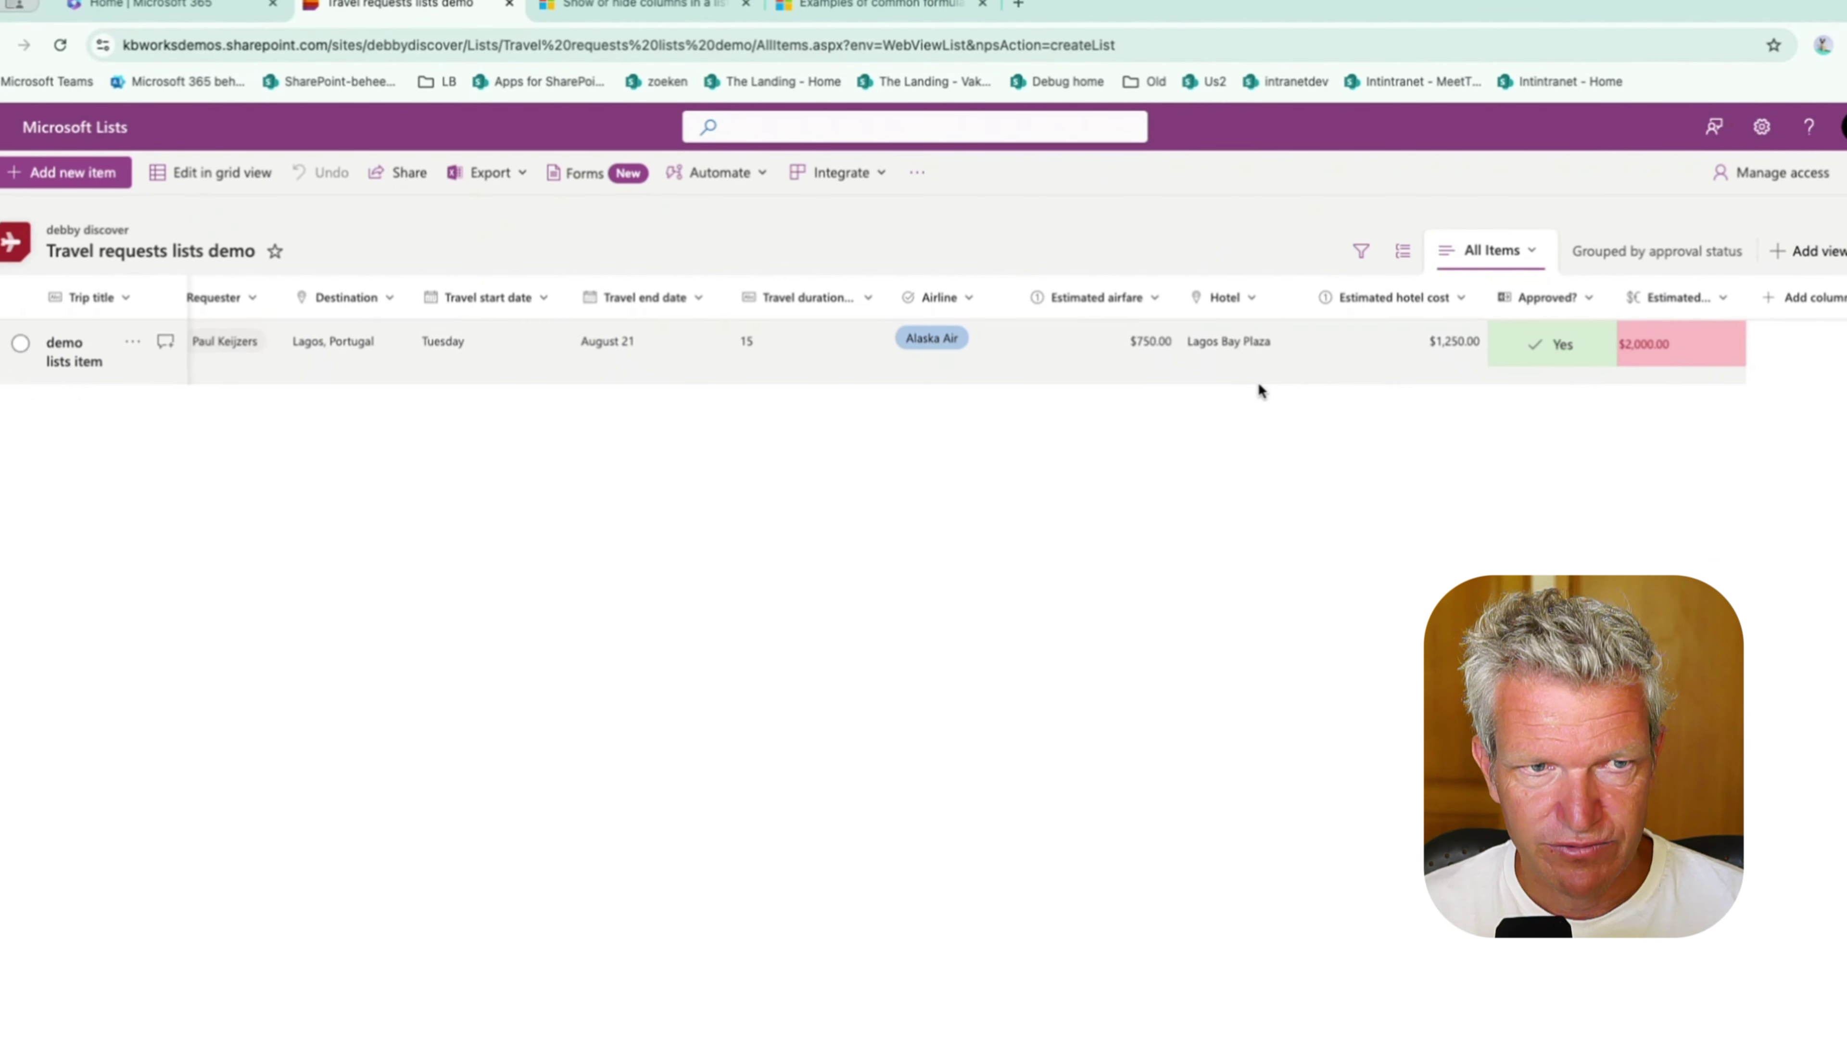
right_click(1135, 355)
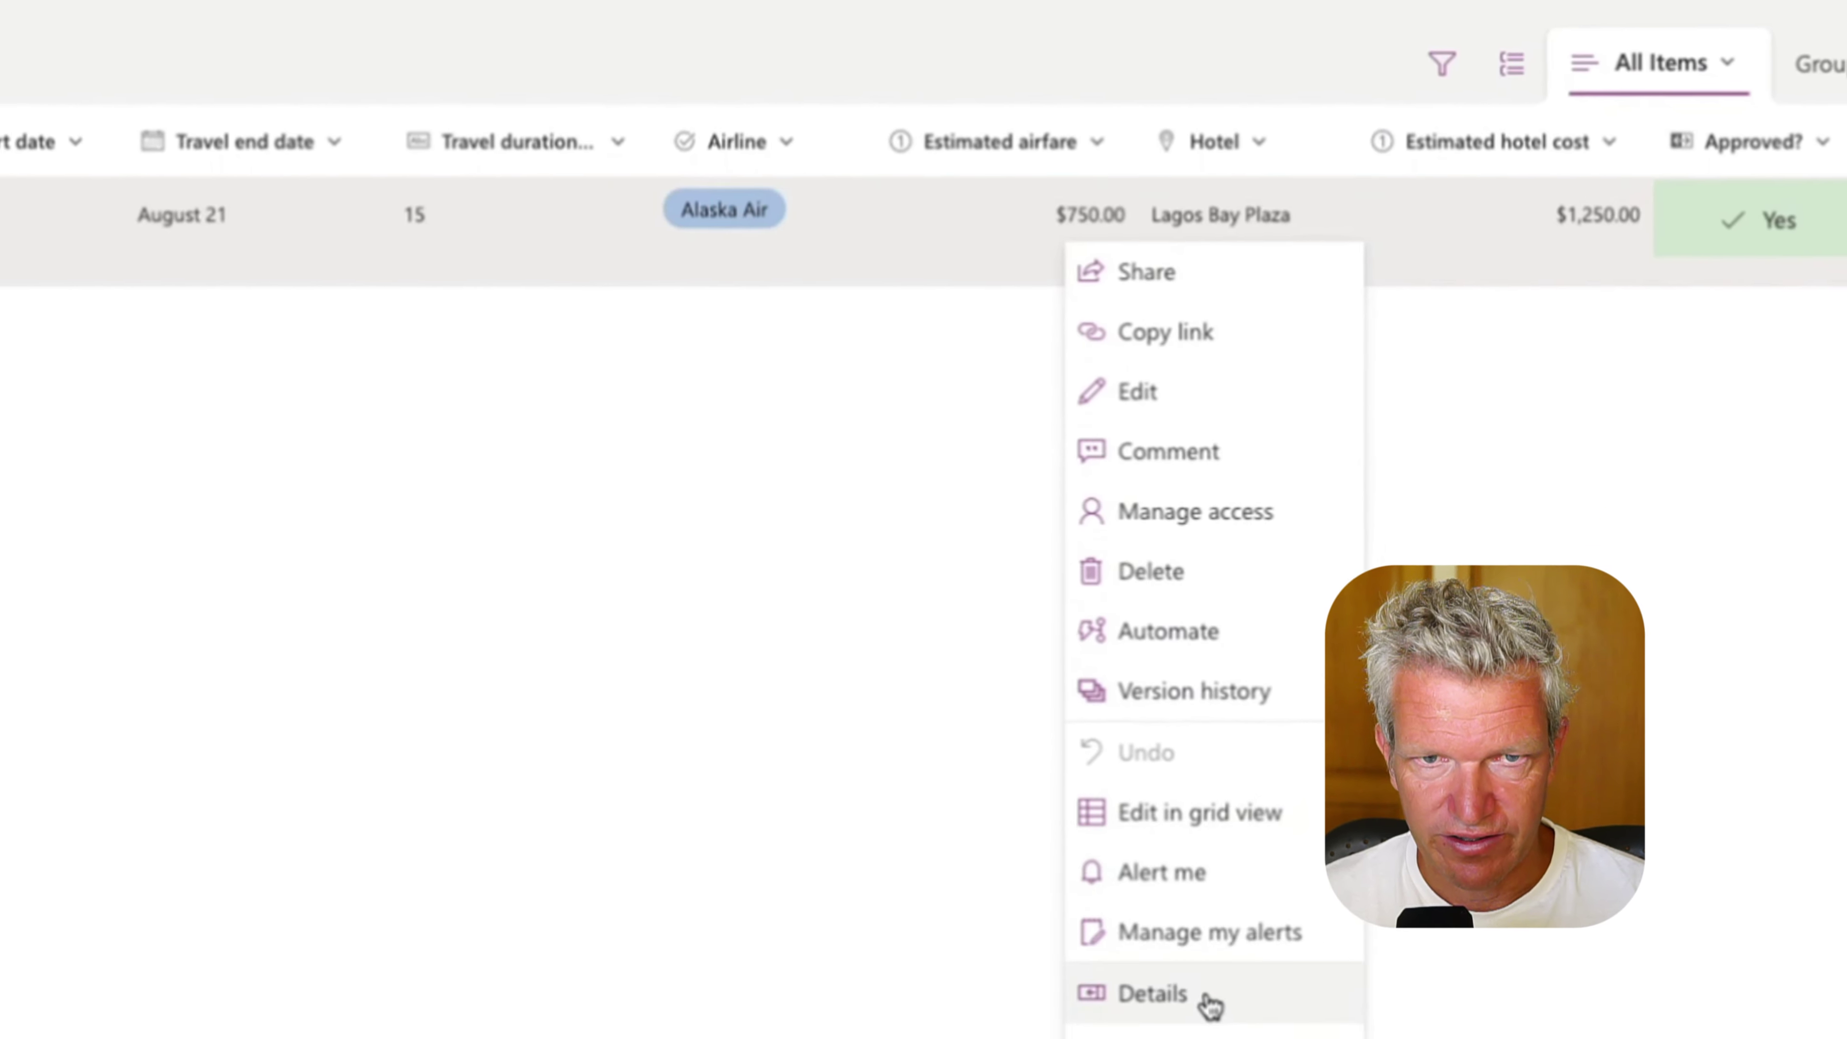
left_click(1208, 1002)
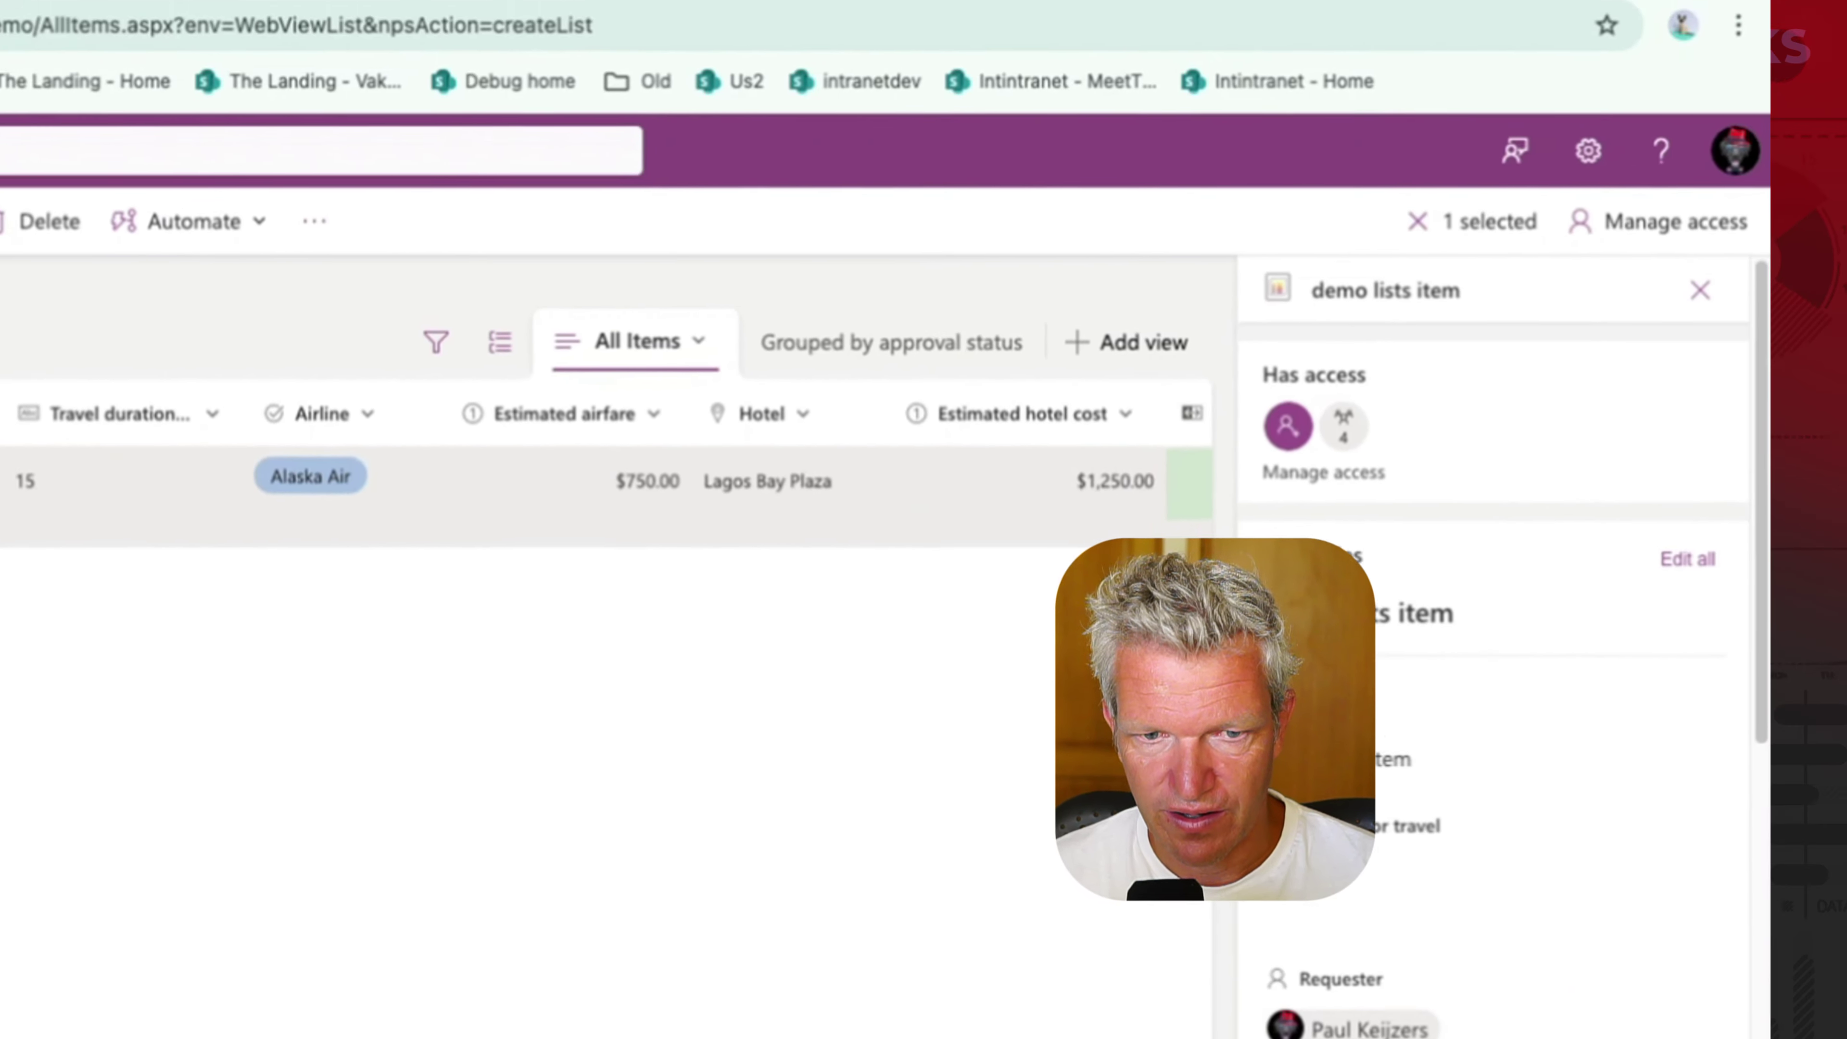
Change the item's Estimated airfare to 690 to test the colour formatting.
scroll(1371, 829, "down", 5)
left_click(1308, 961)
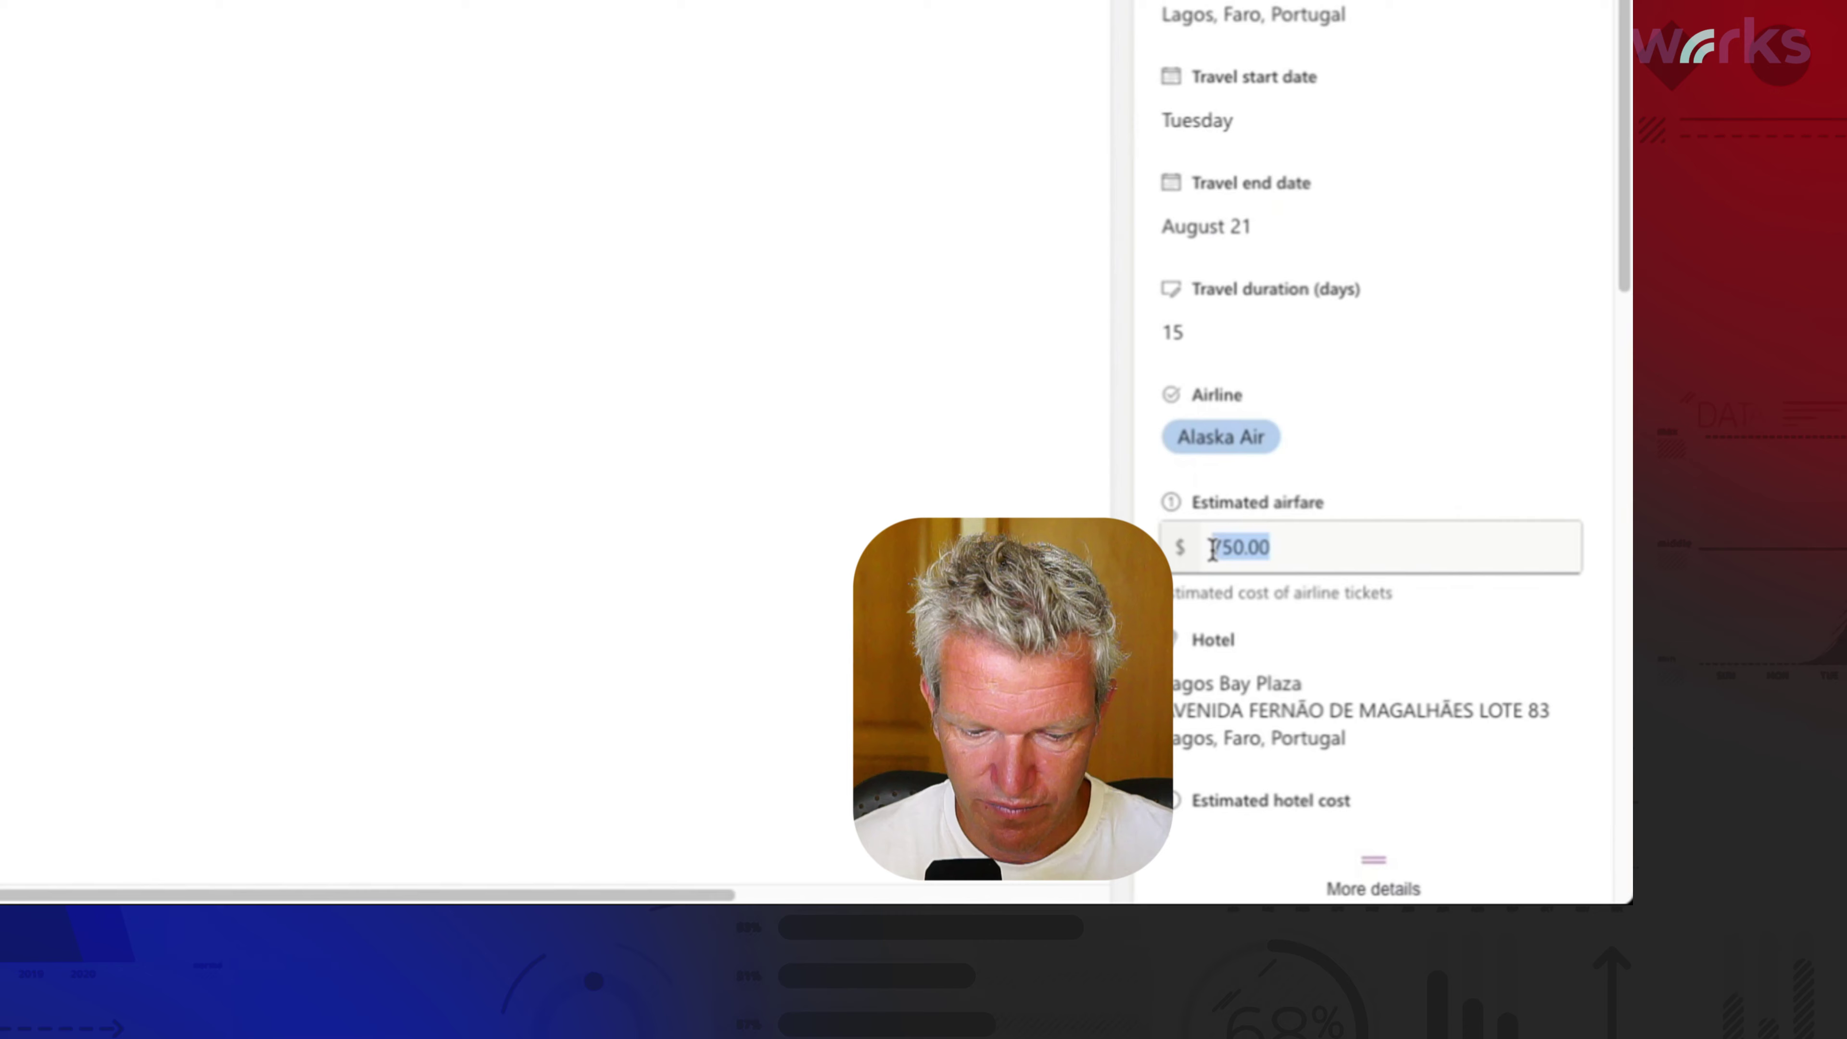
type("690")
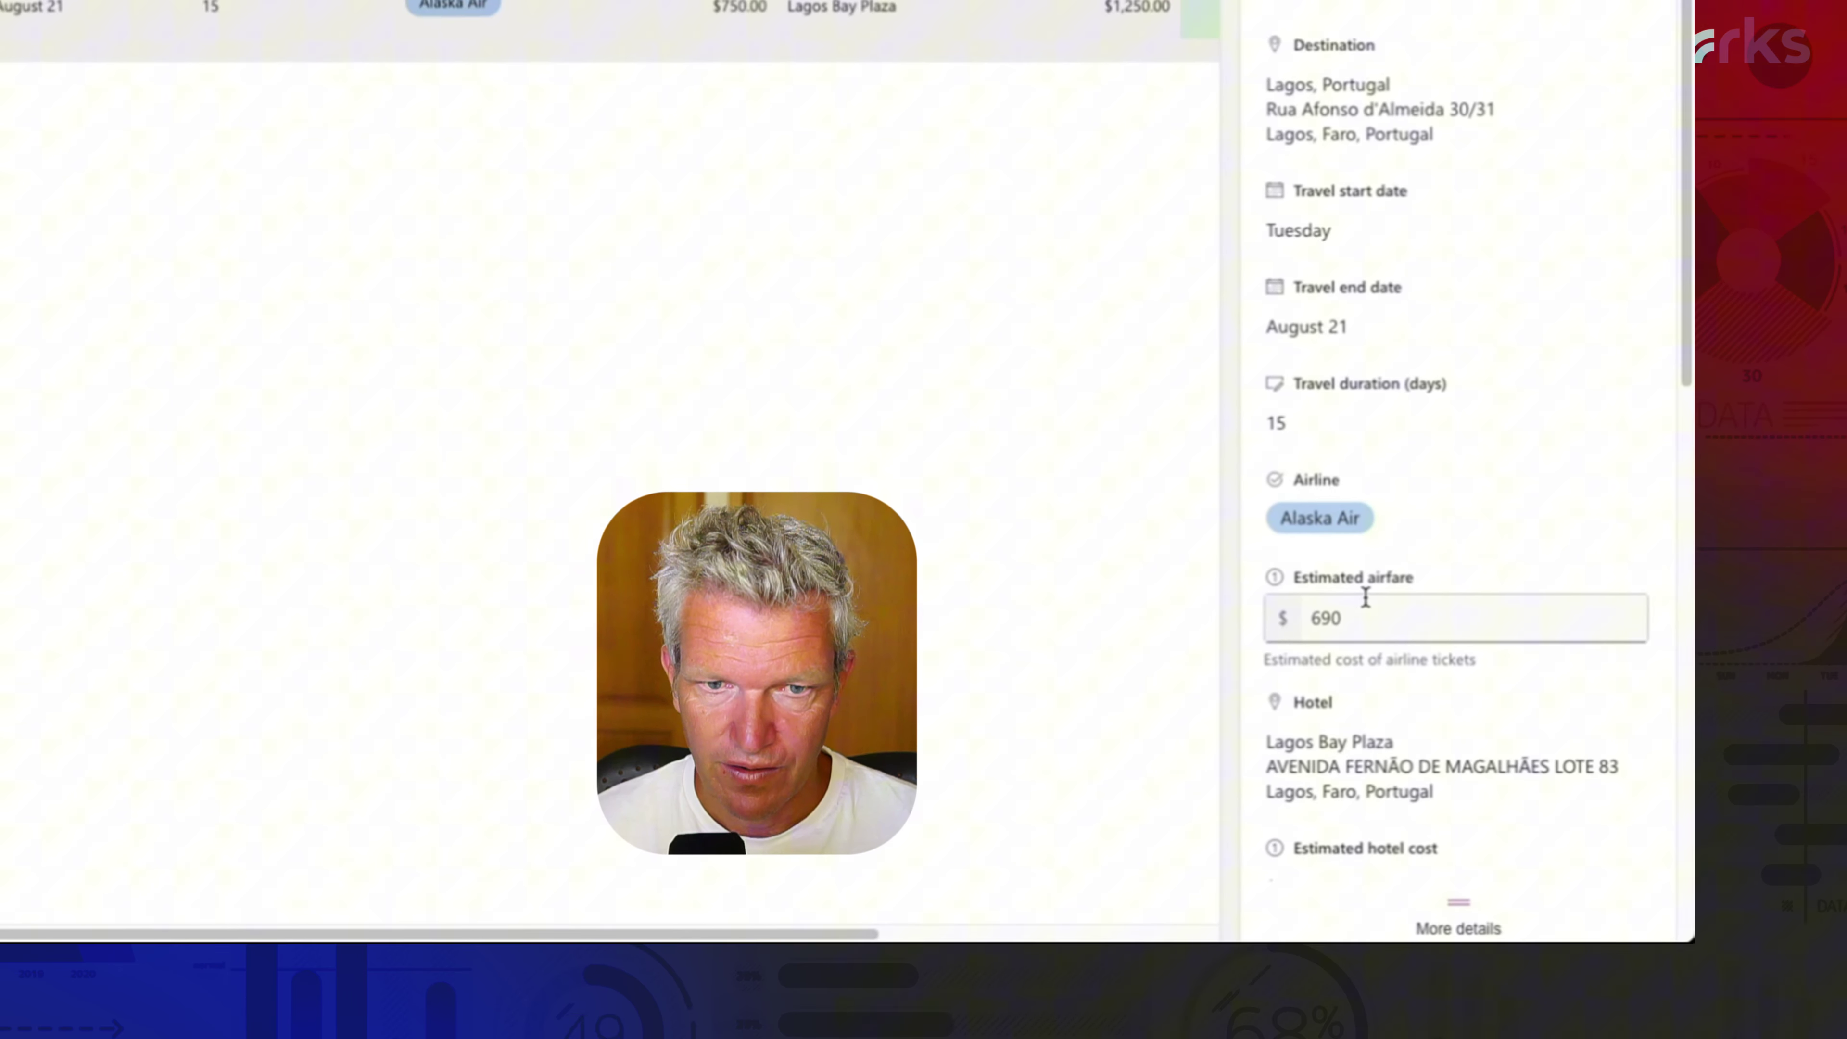
key("Return")
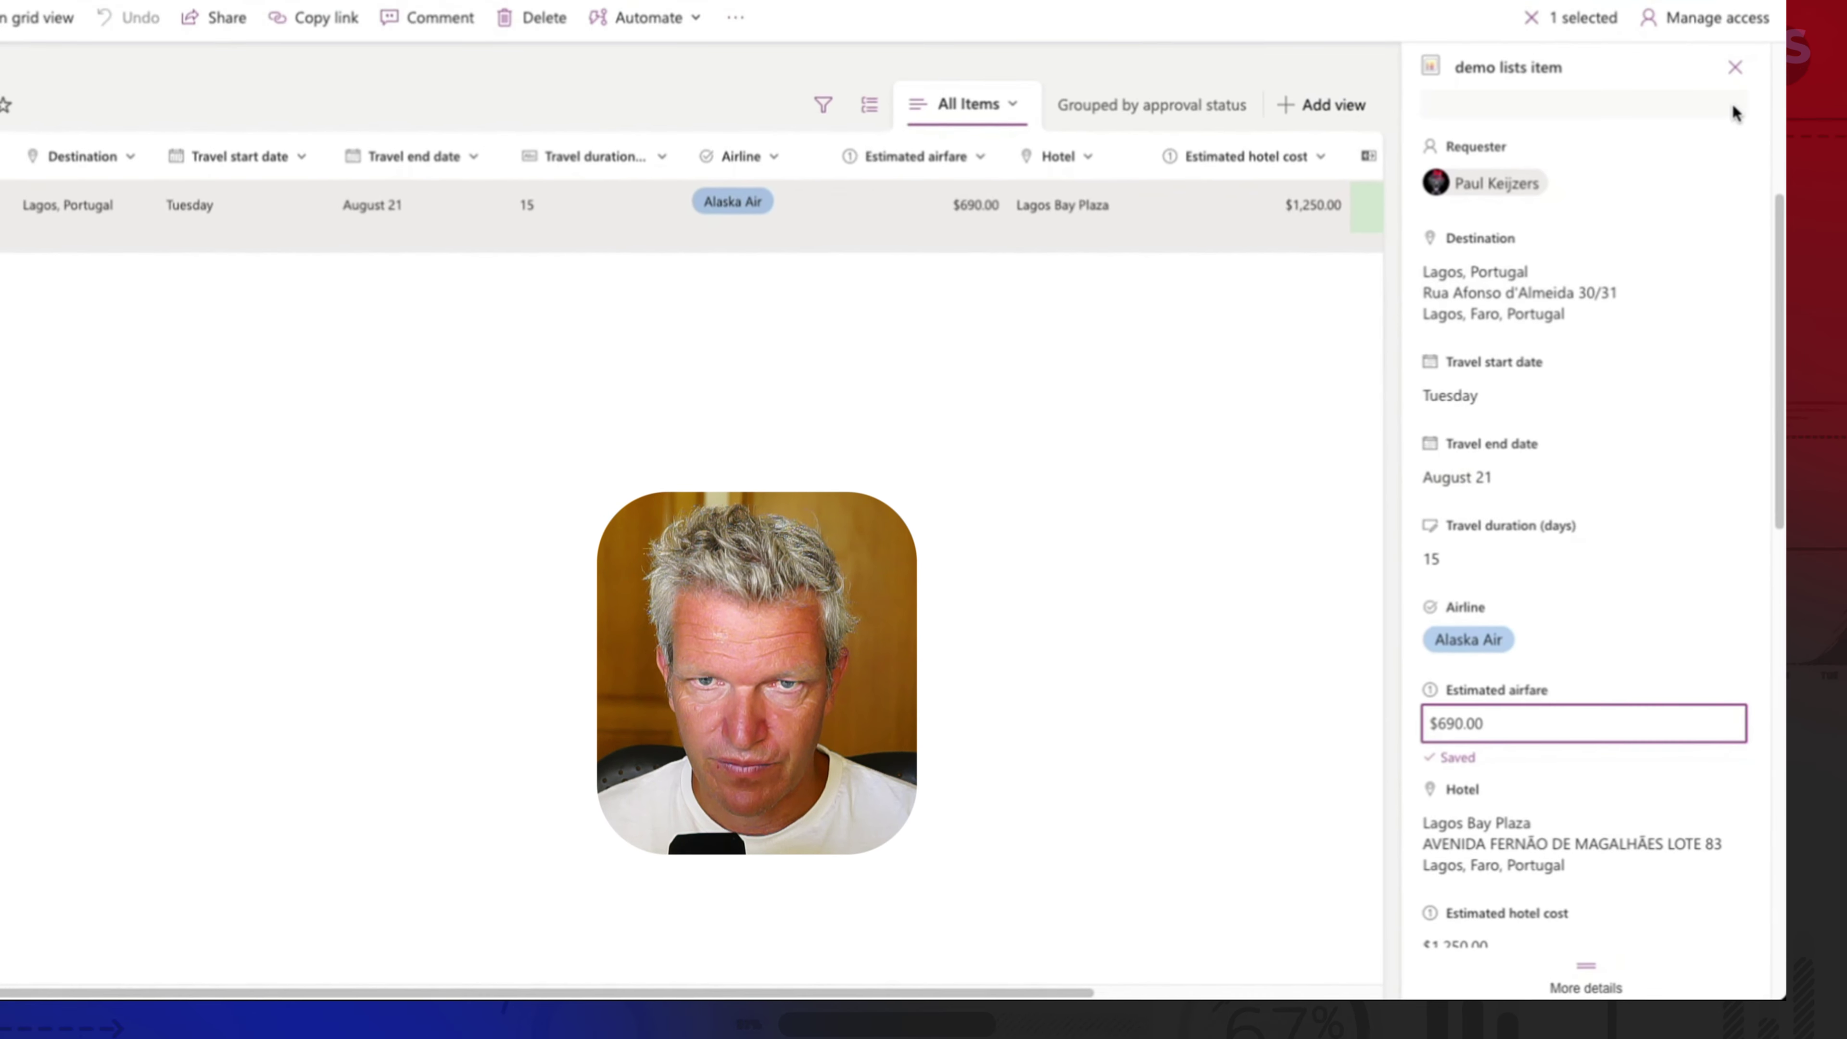
left_click(1735, 67)
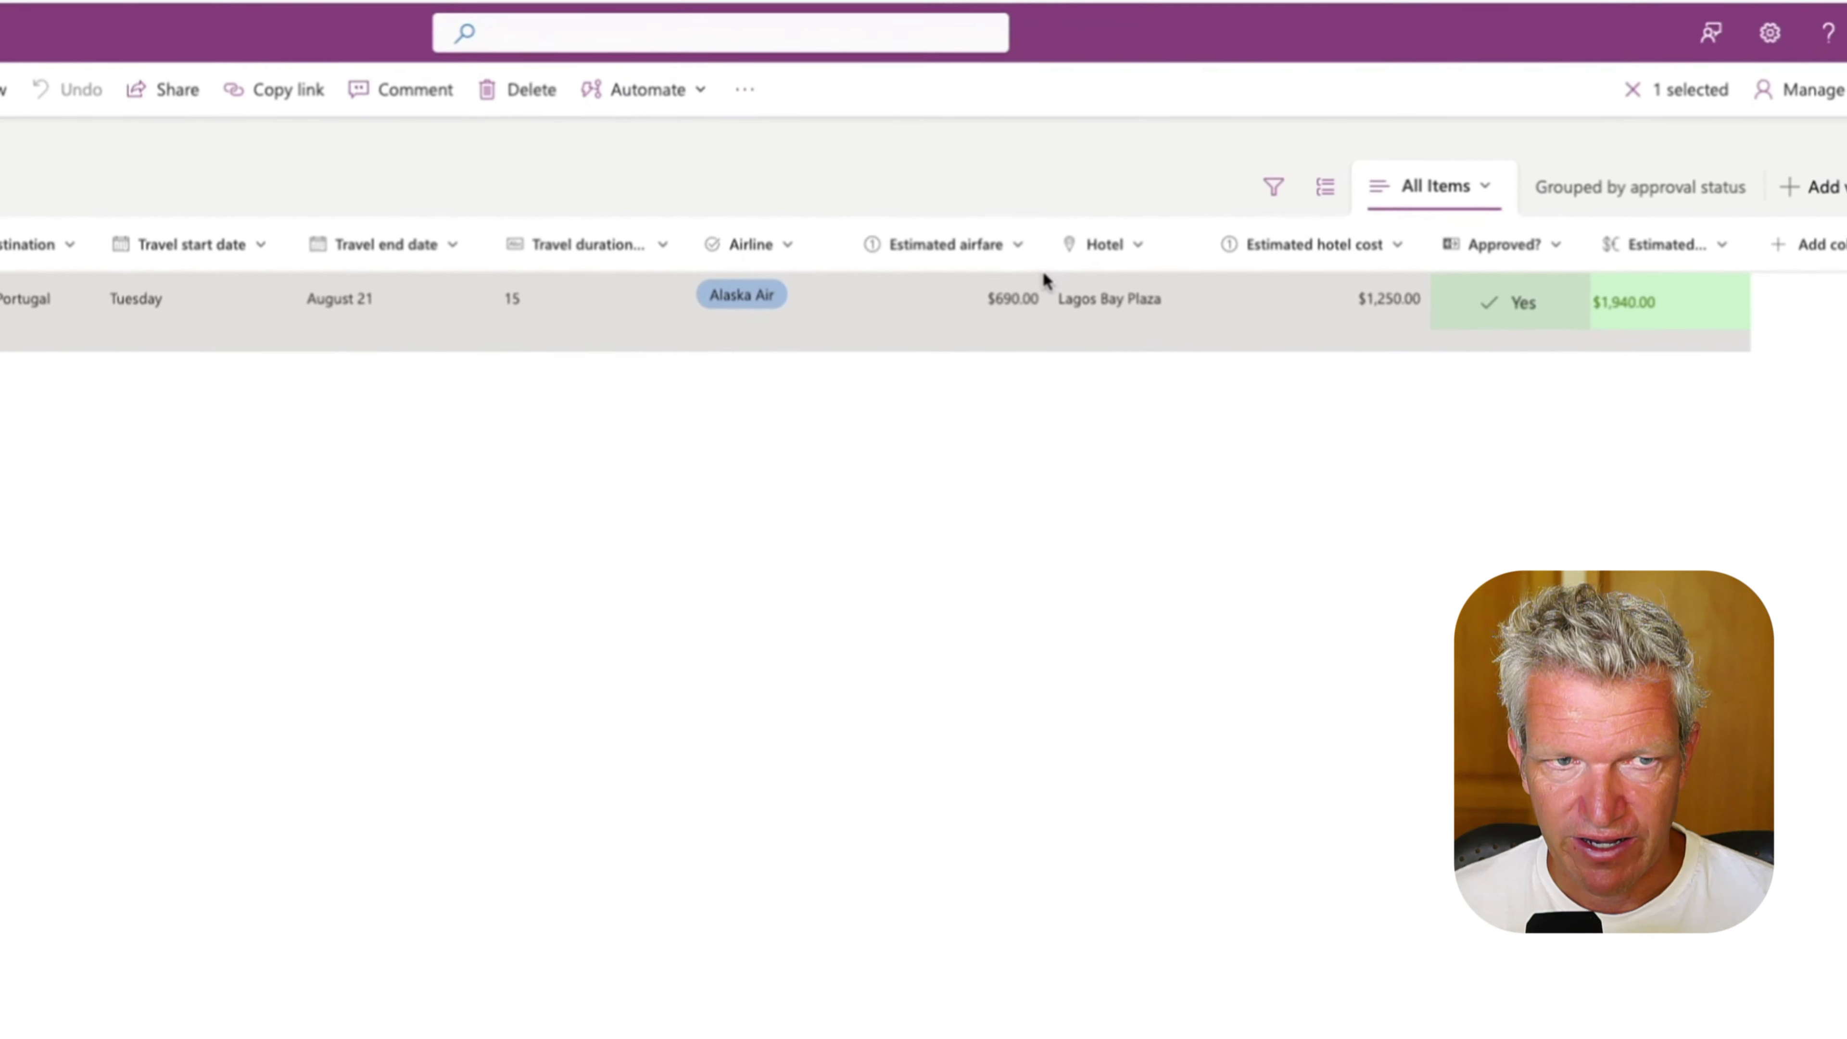
Restore the item's Estimated airfare to 750 and bring the Estimated costs total column into view.
left_click(612, 539)
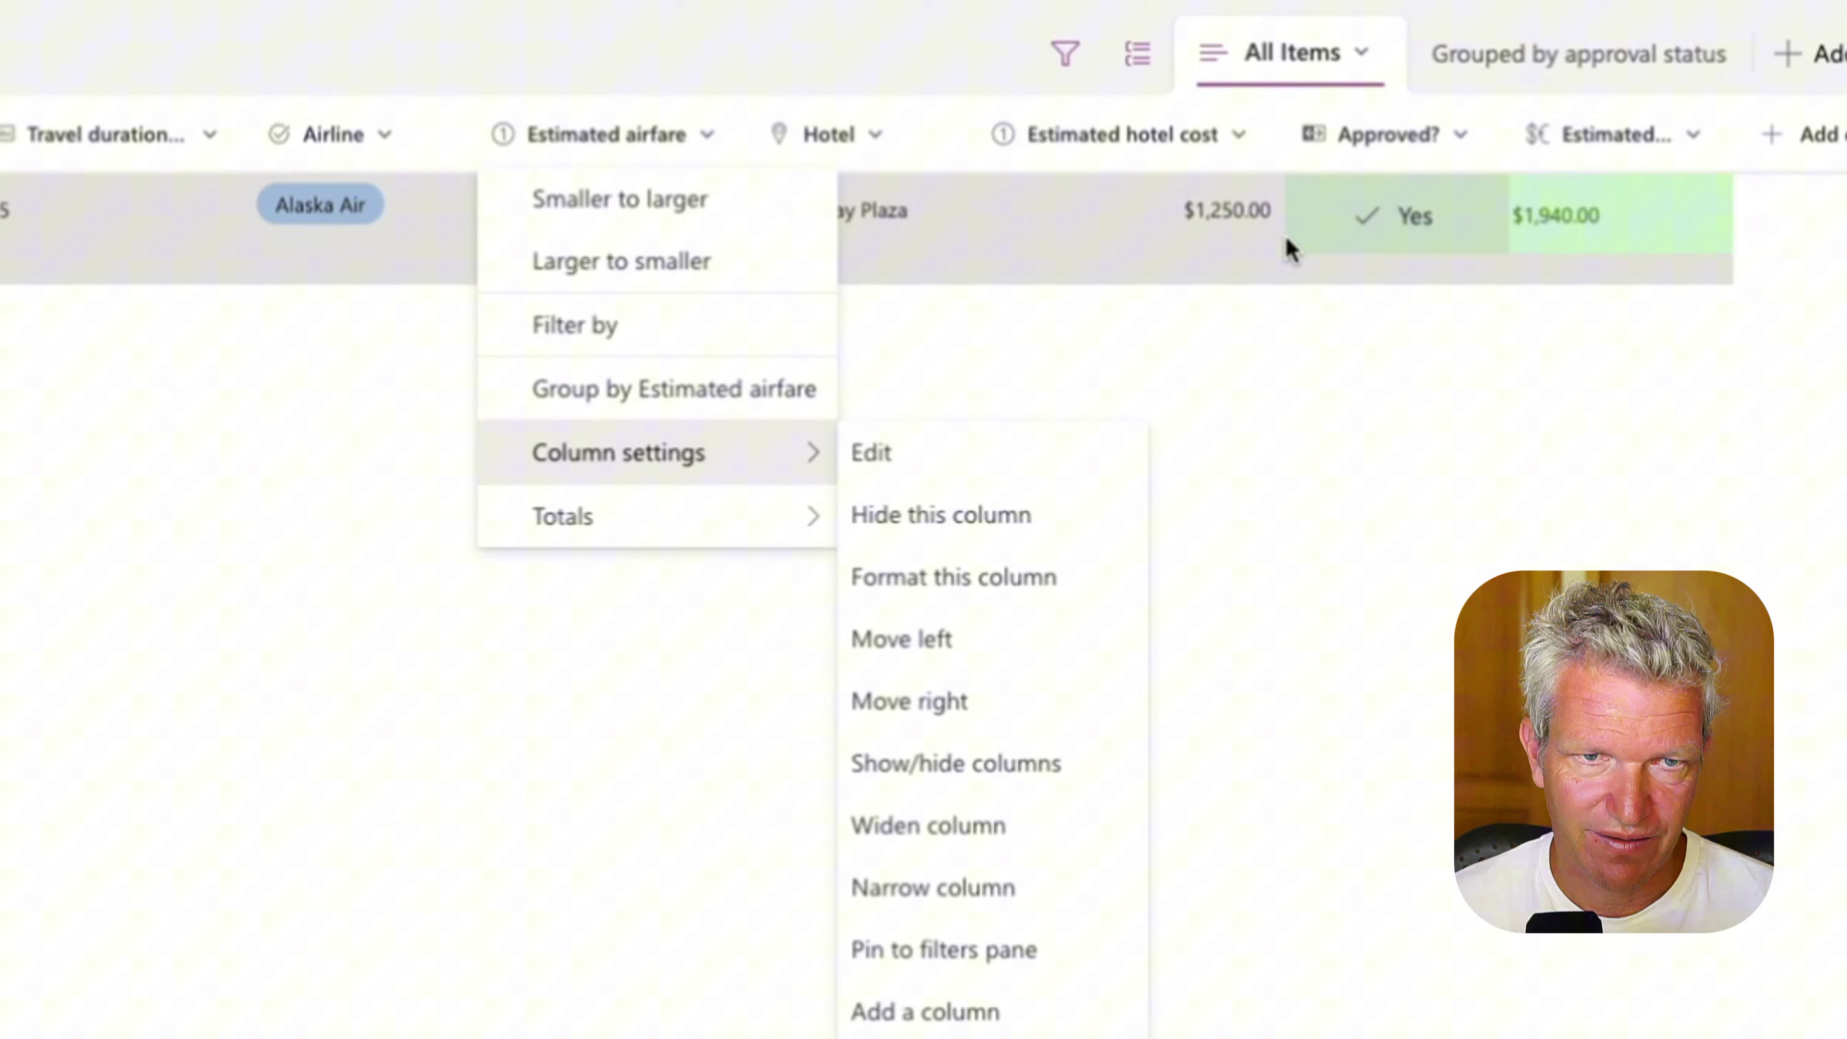
left_click(1116, 212)
right_click(1118, 215)
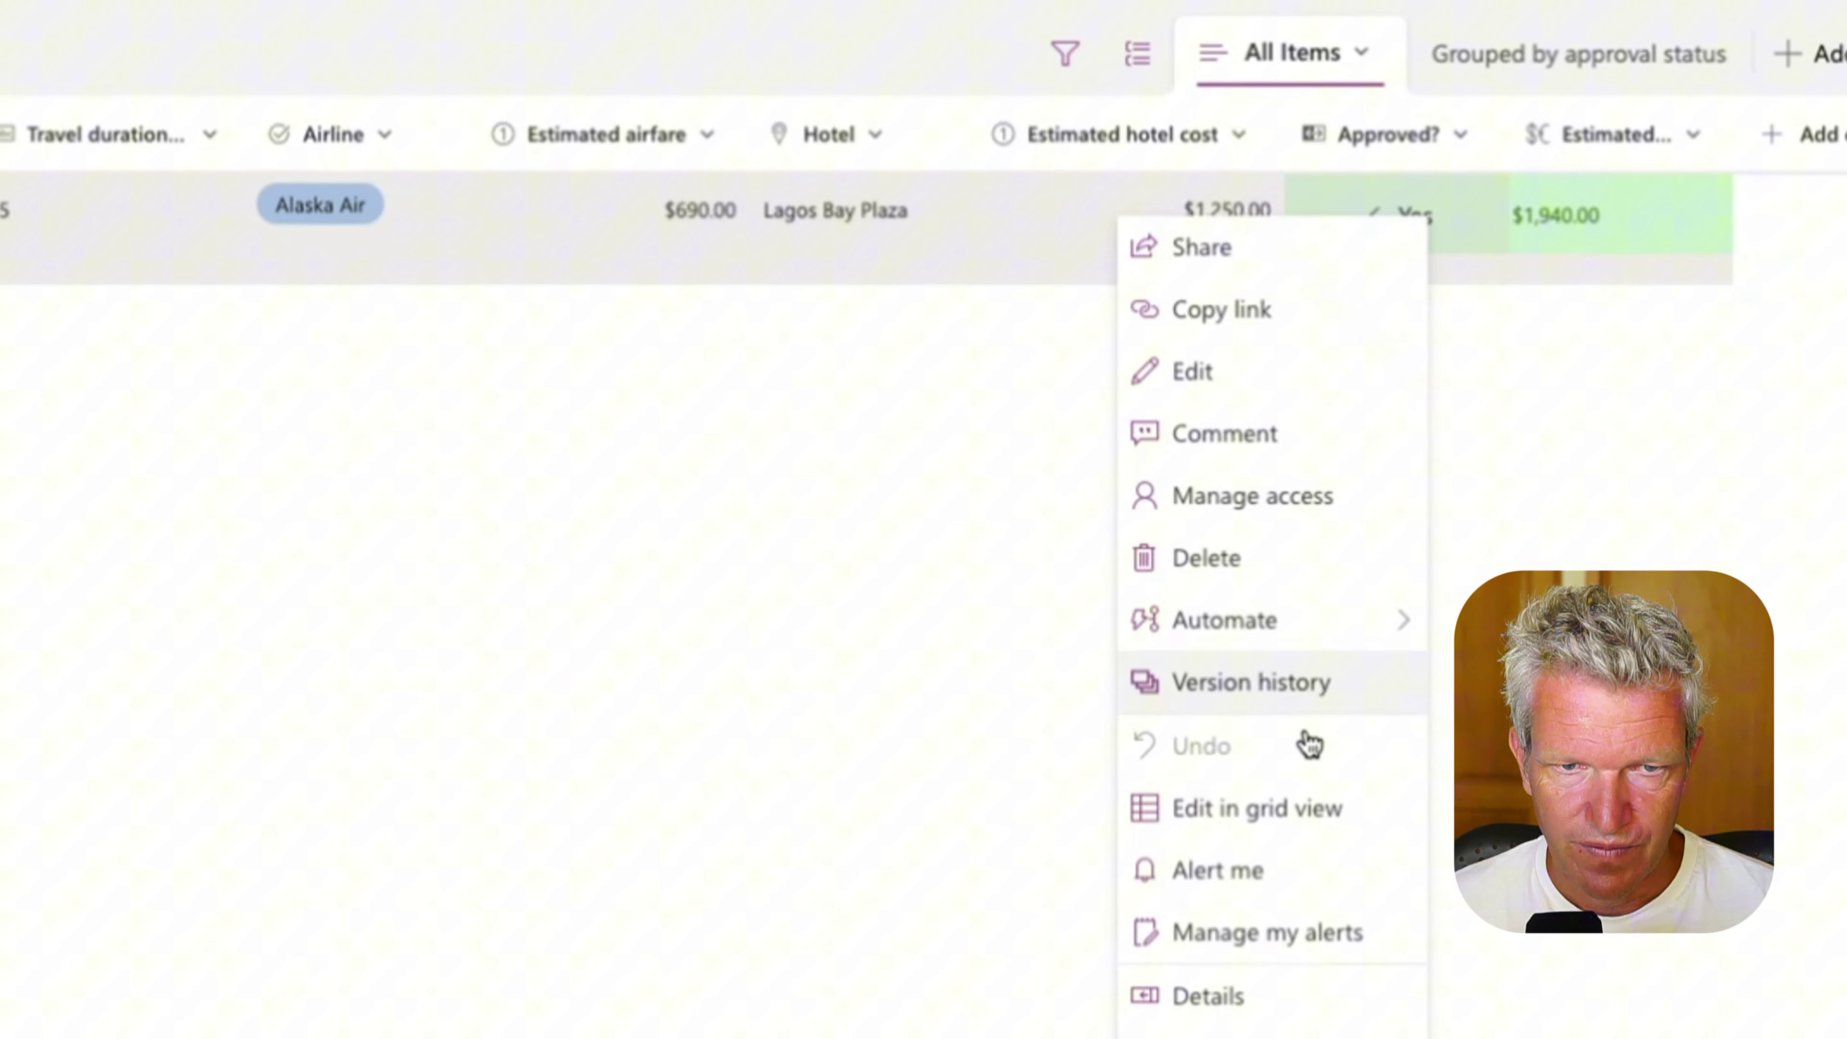
left_click(1305, 989)
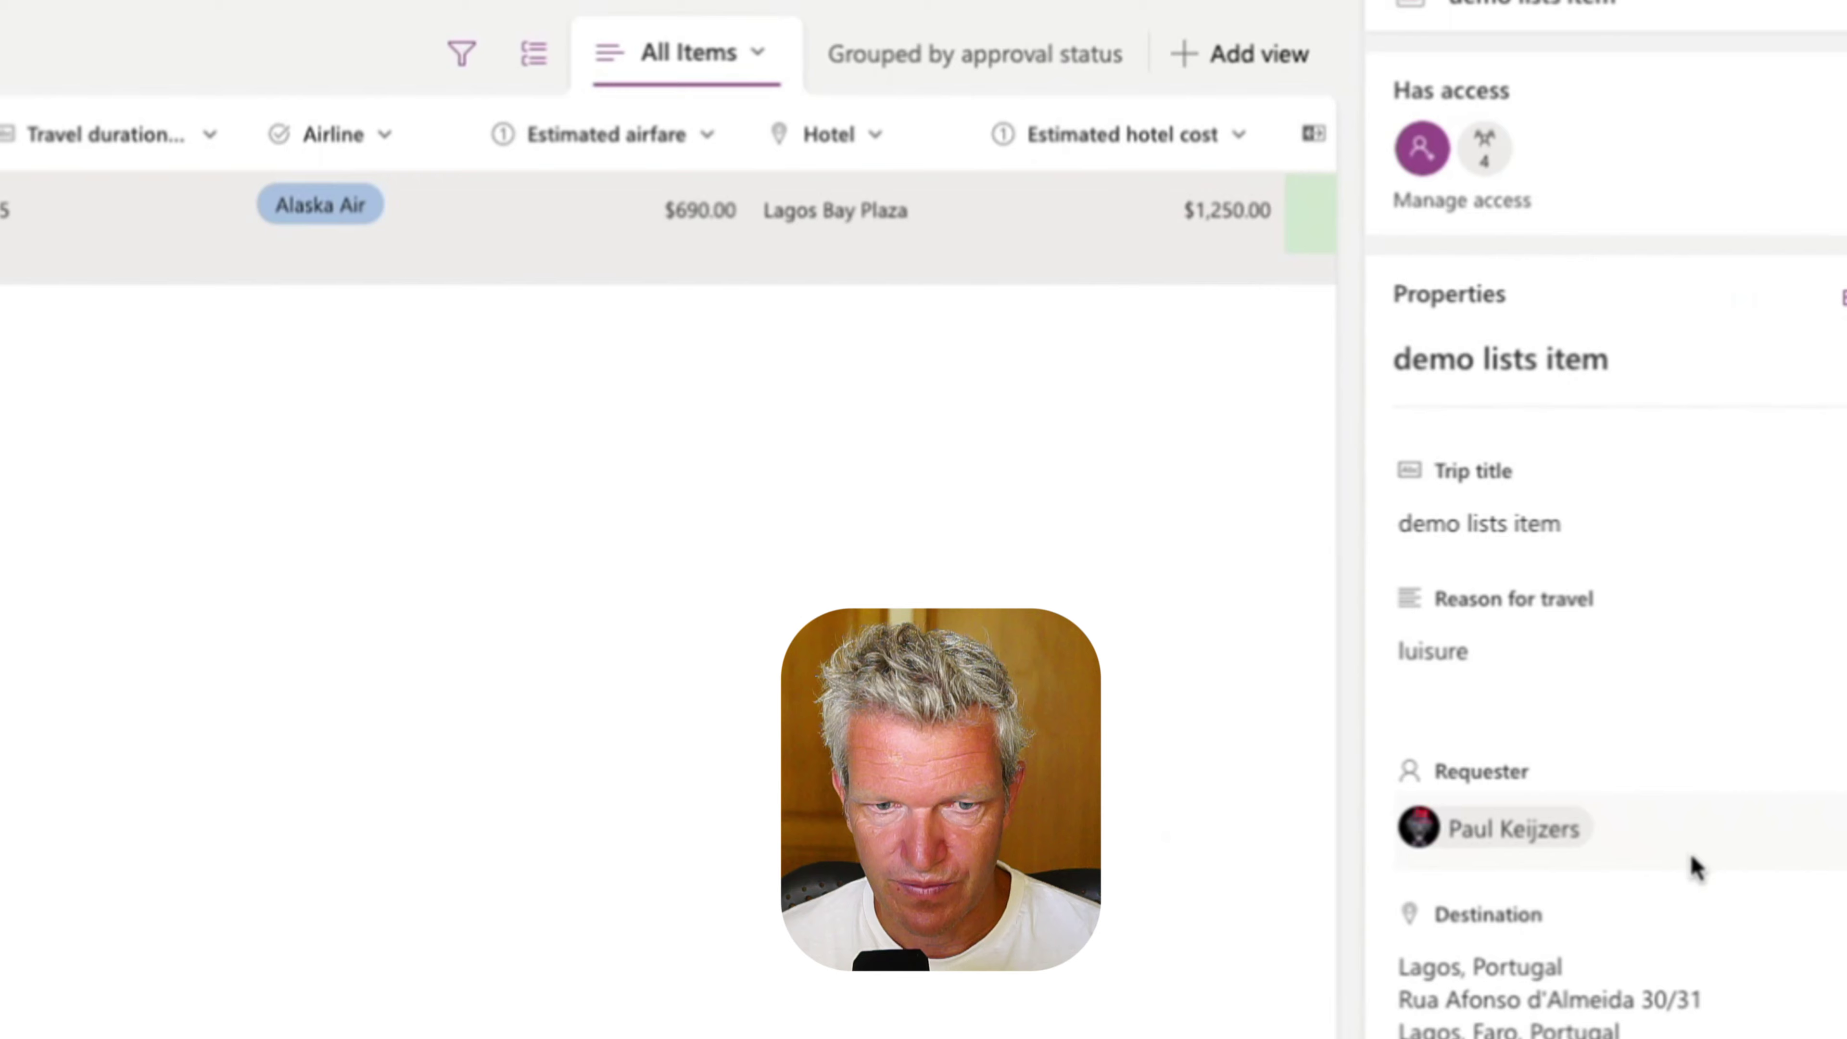
scroll(1684, 893, "down", 10)
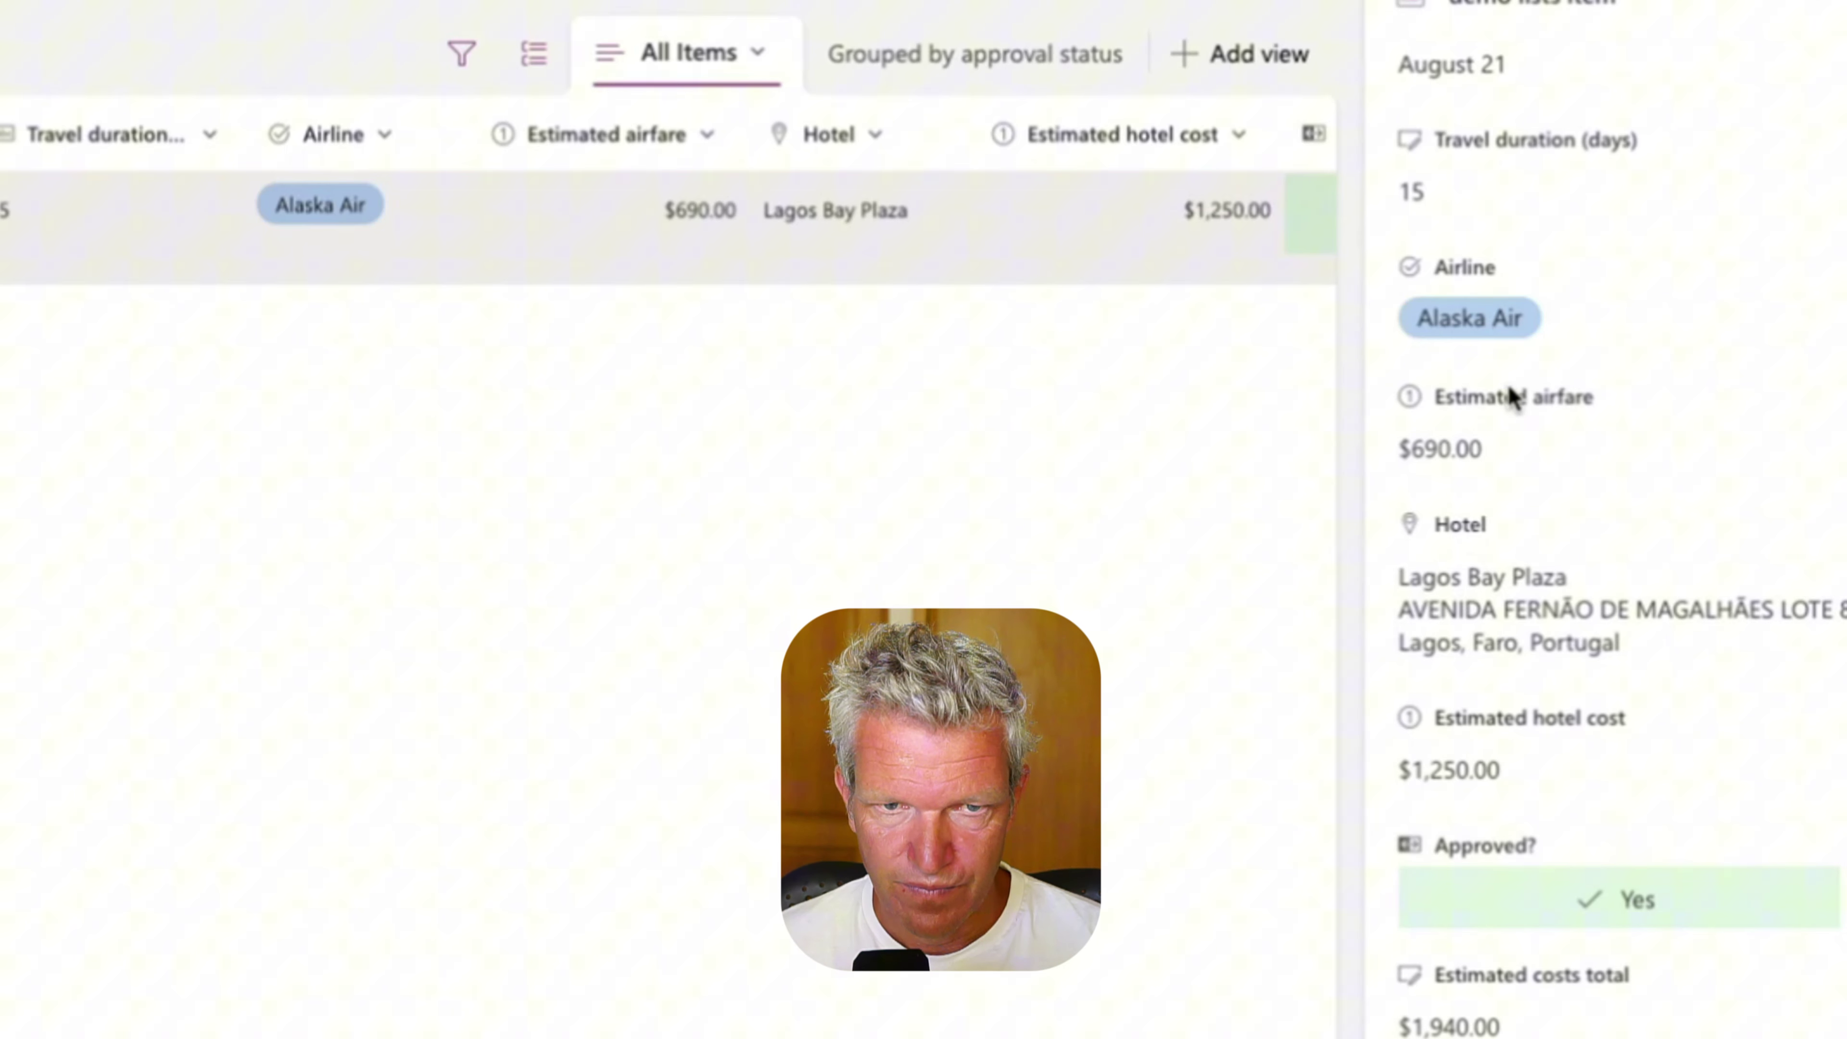
left_click(1492, 450)
type("750")
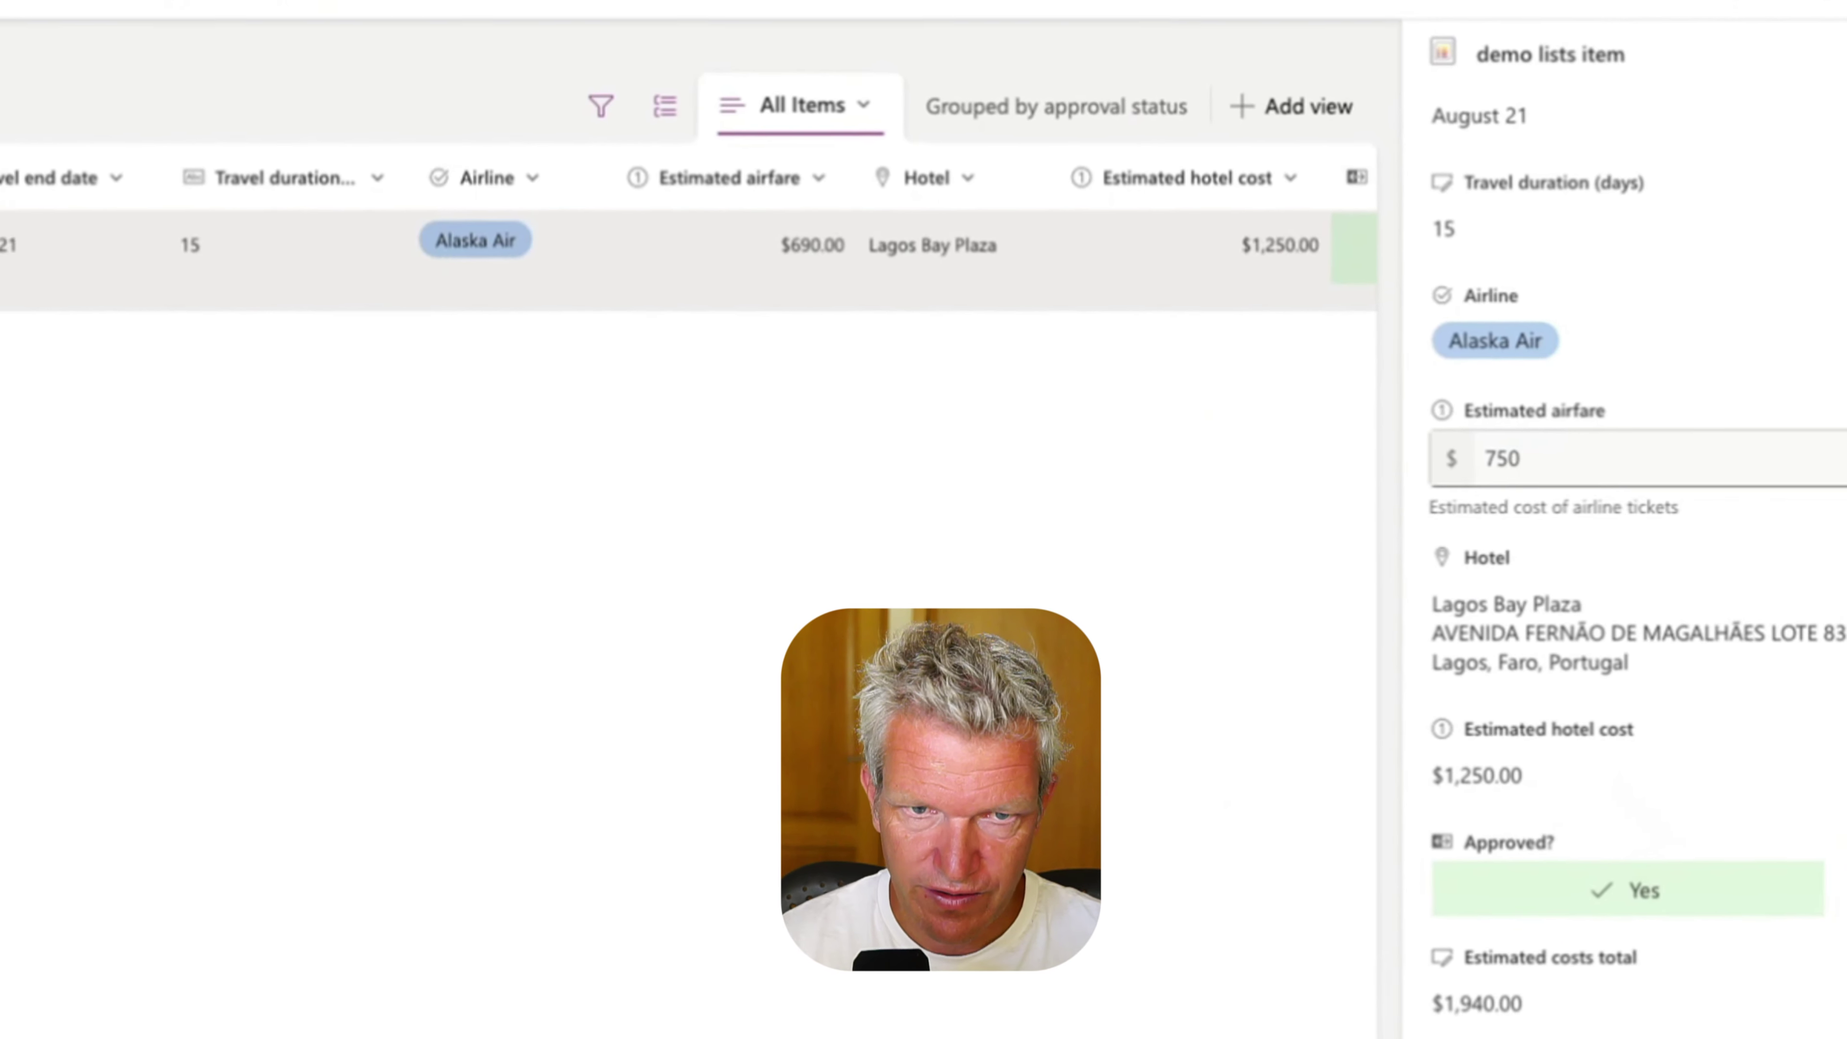
left_click(1280, 590)
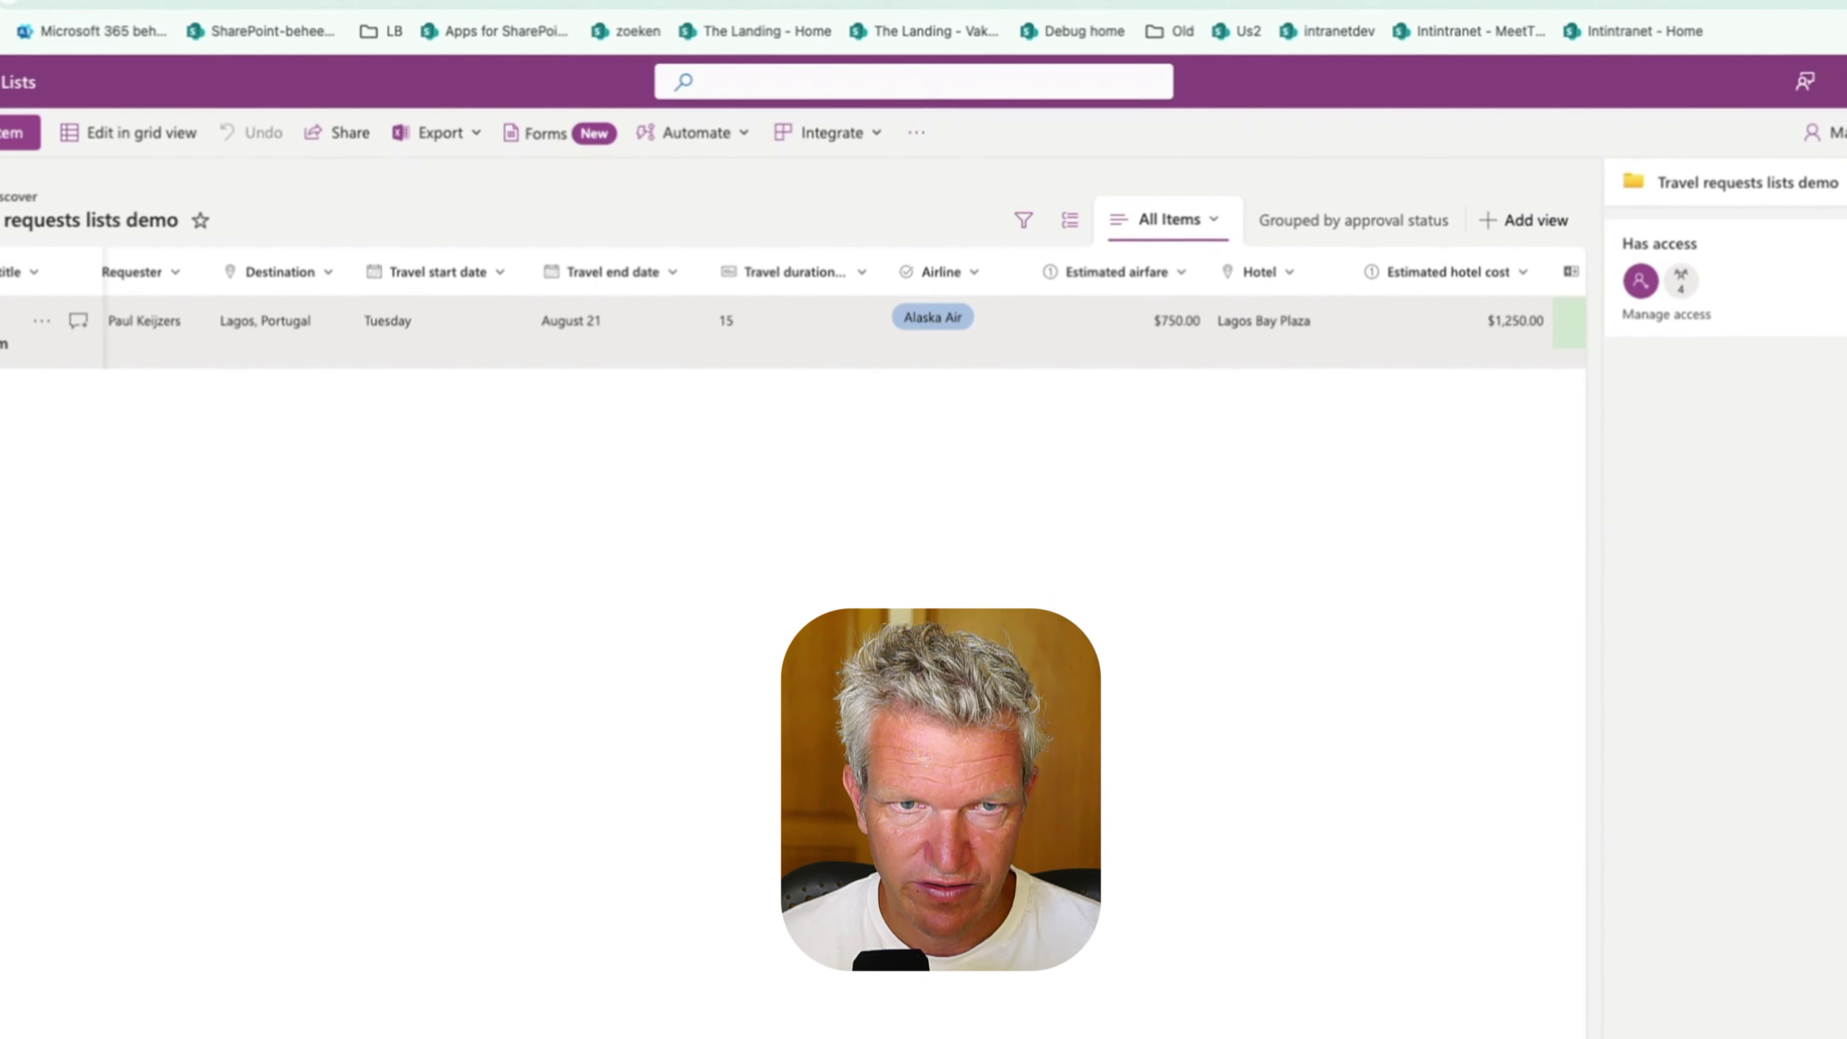
scroll(800, 305, "right", 5)
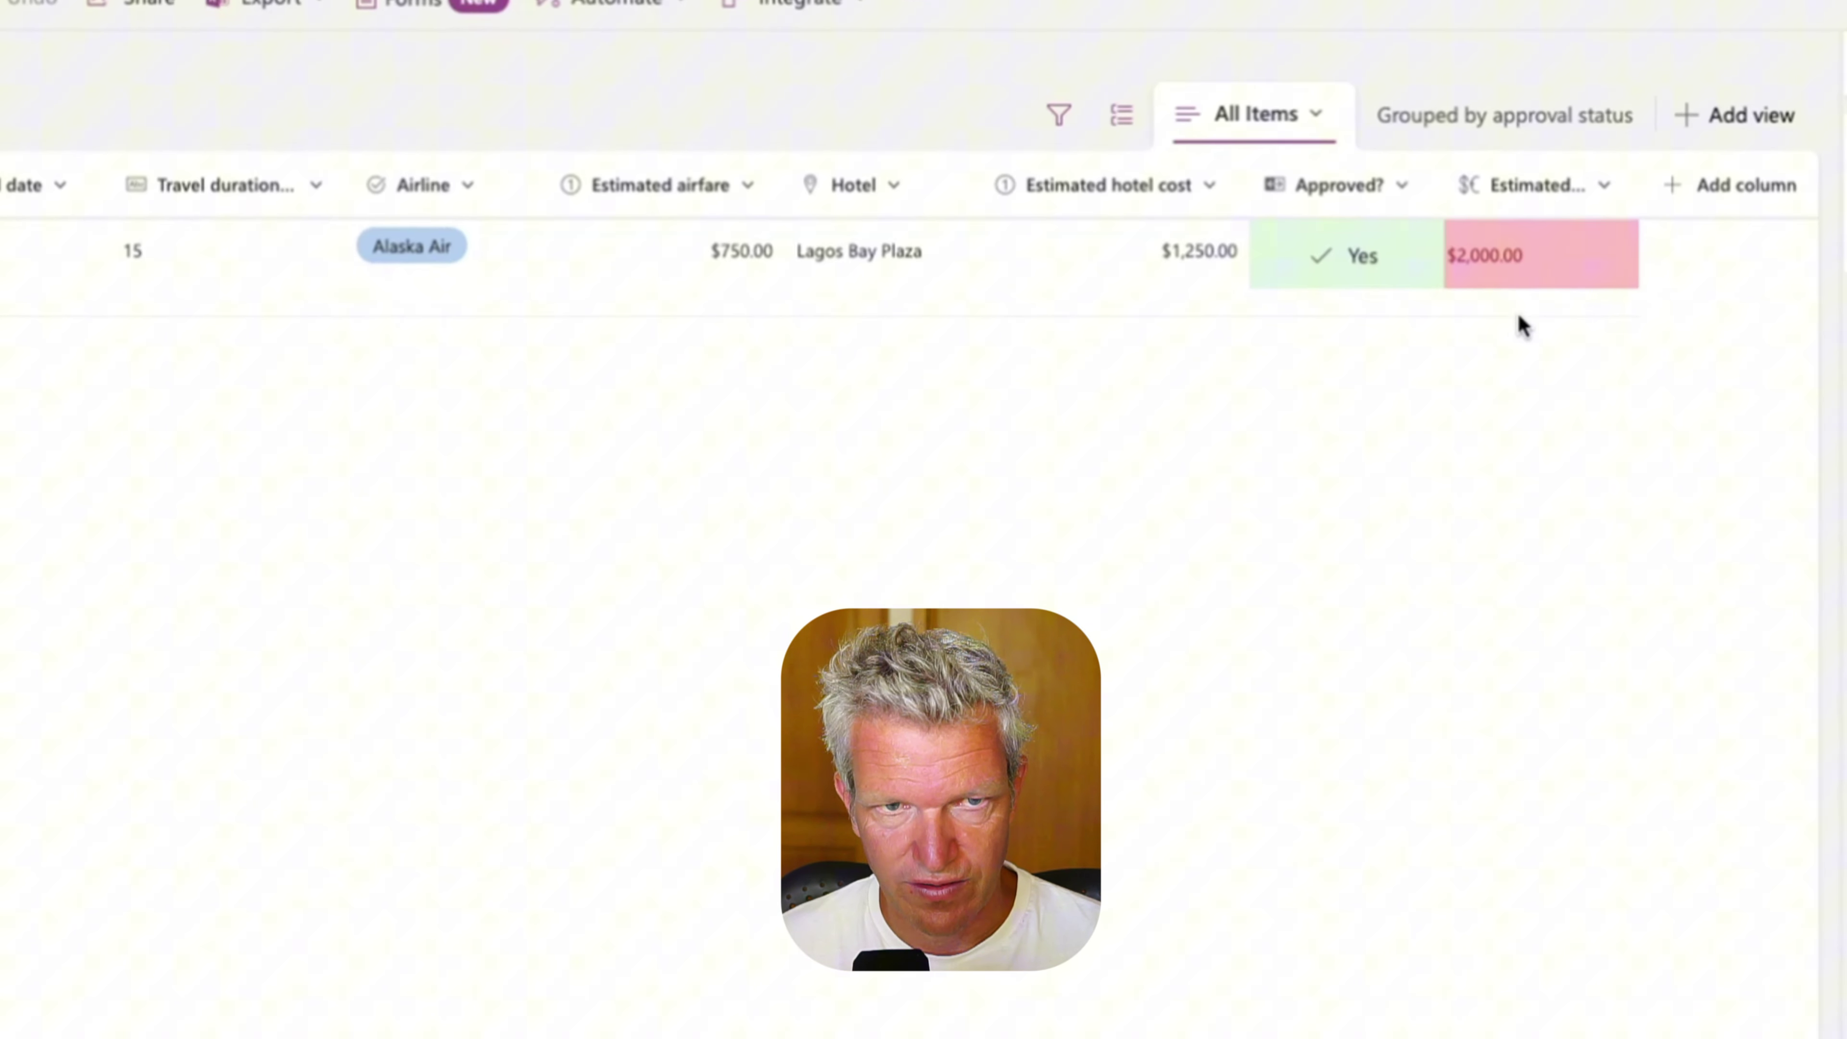
Open the Format this column pane for the Estimated costs total column.
left_click(1574, 183)
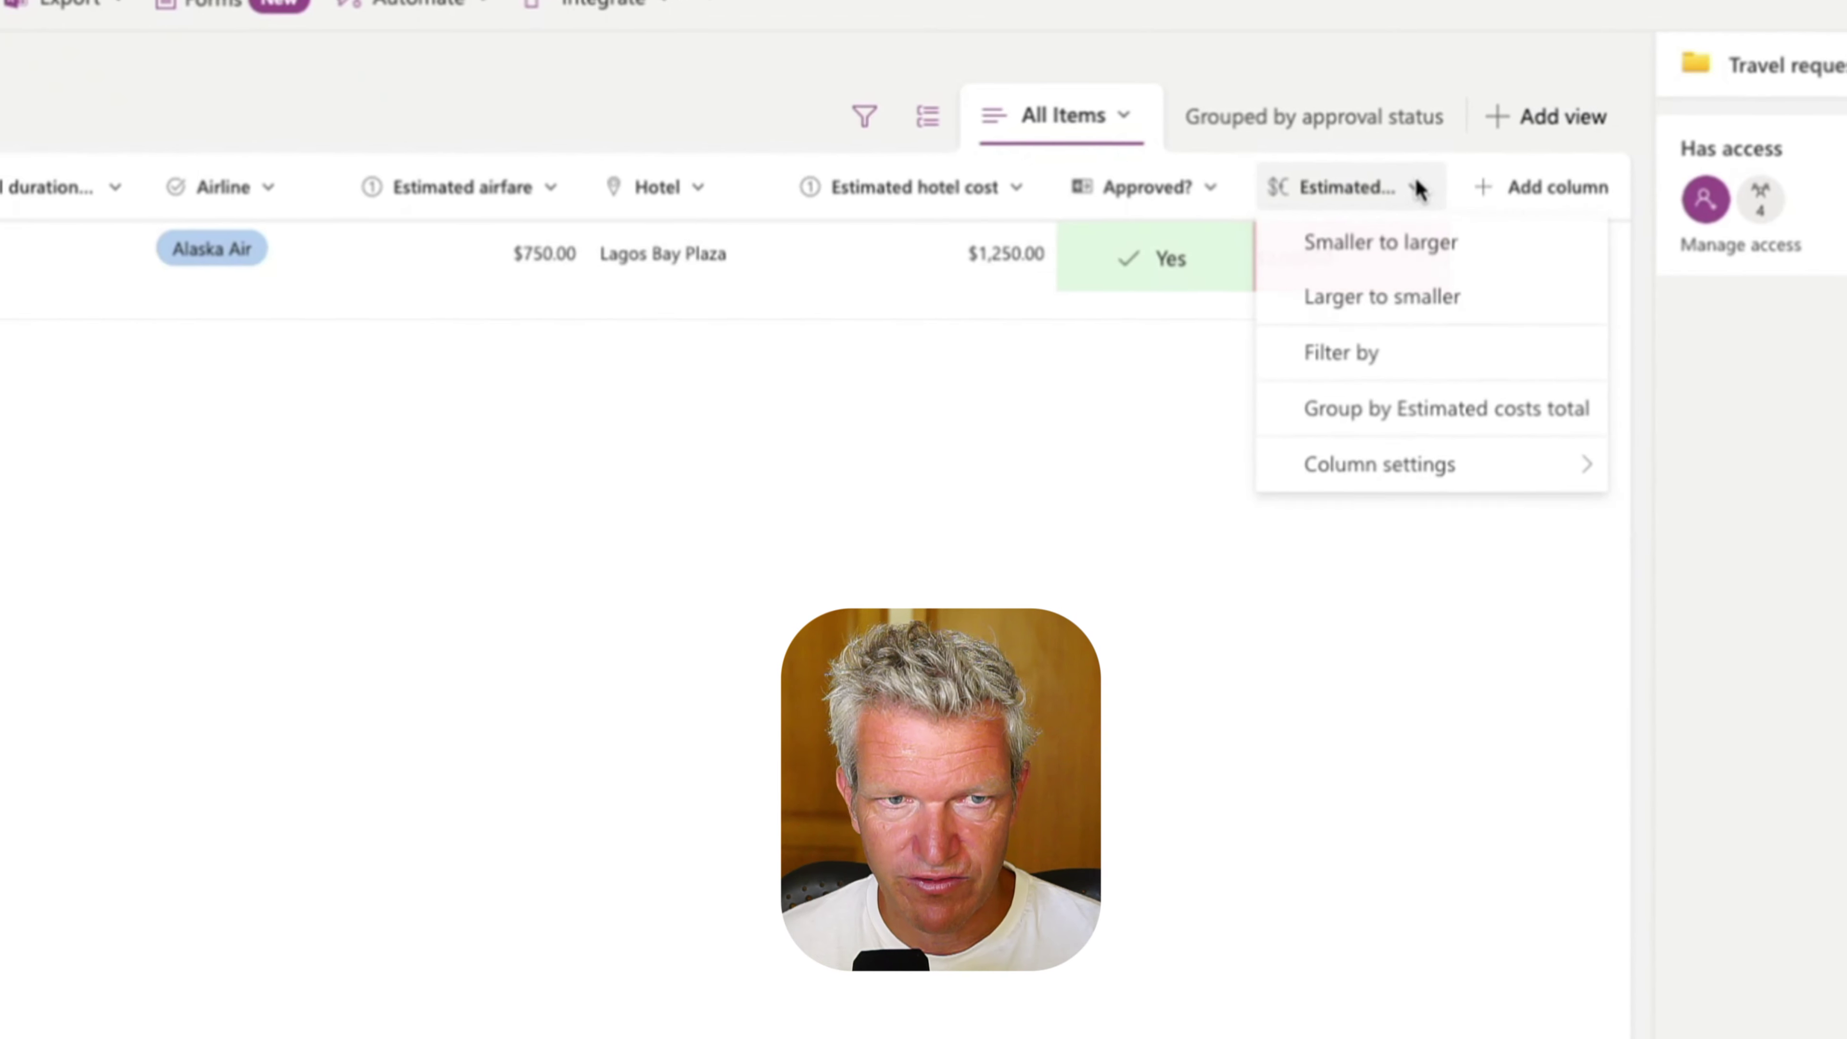
mouse_move(1450, 473)
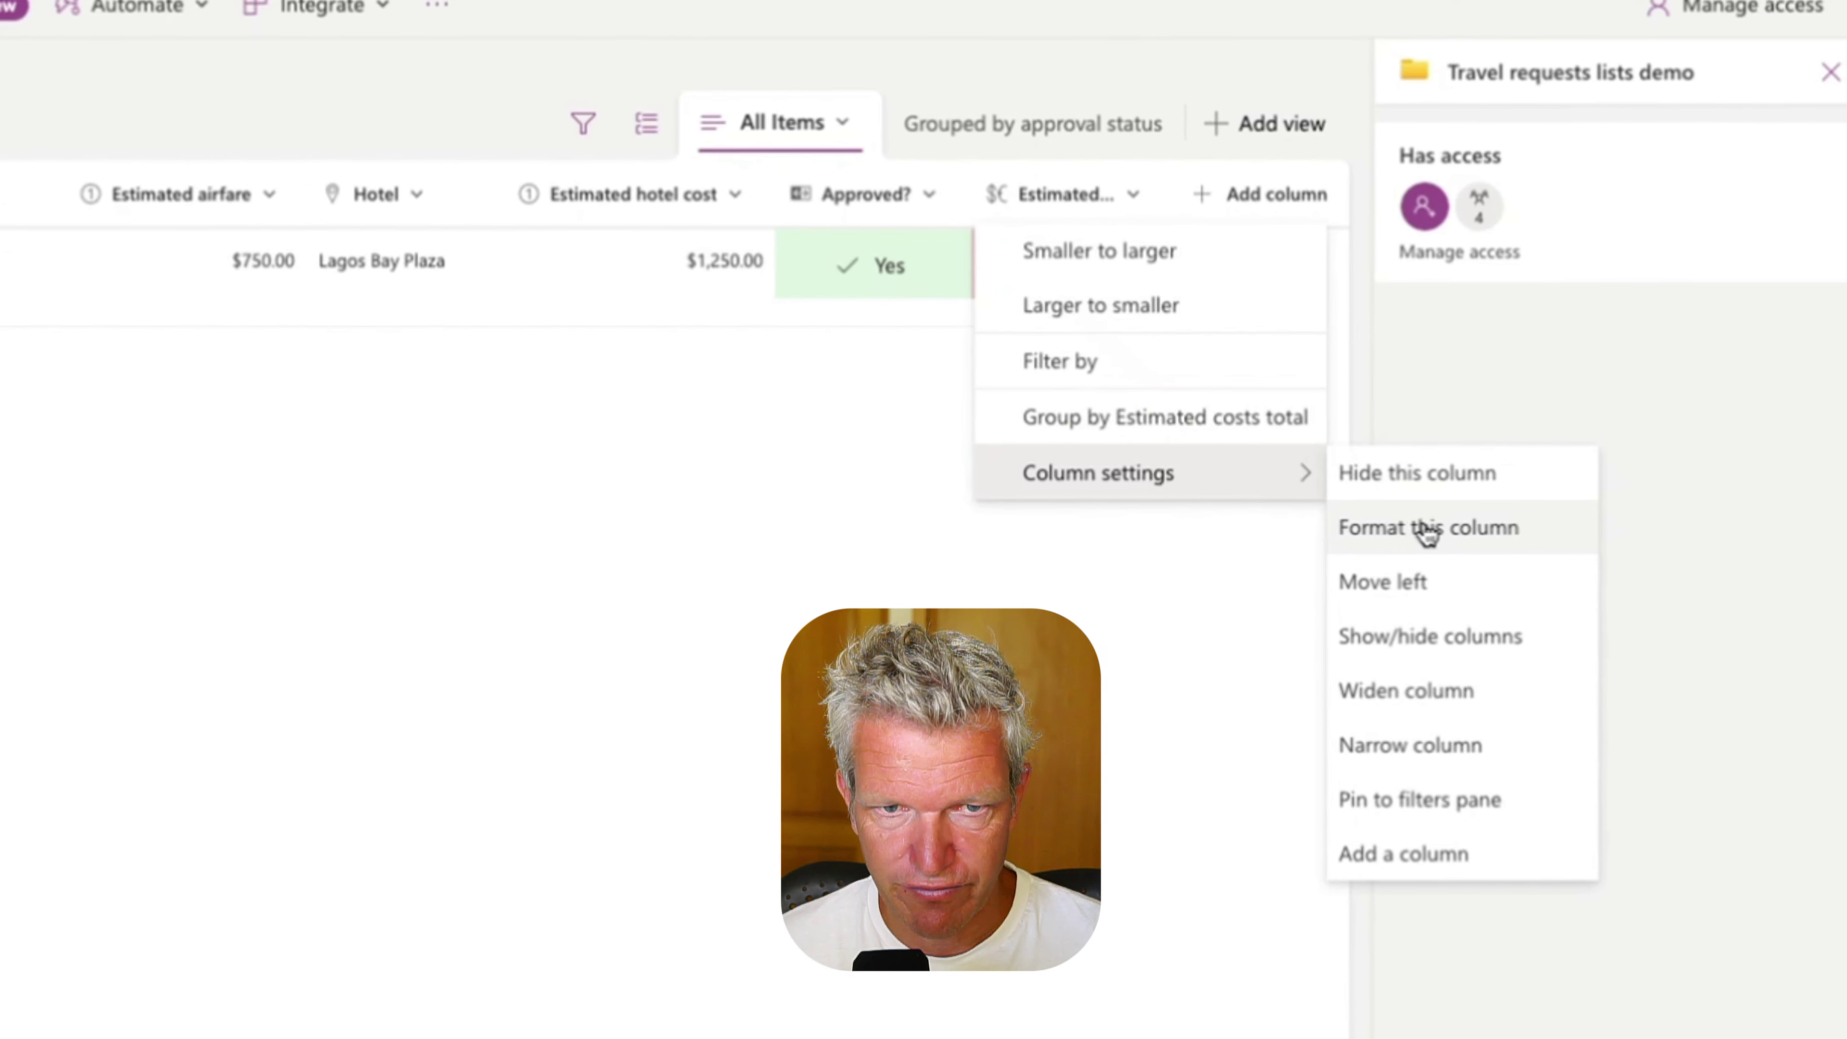
left_click(1391, 553)
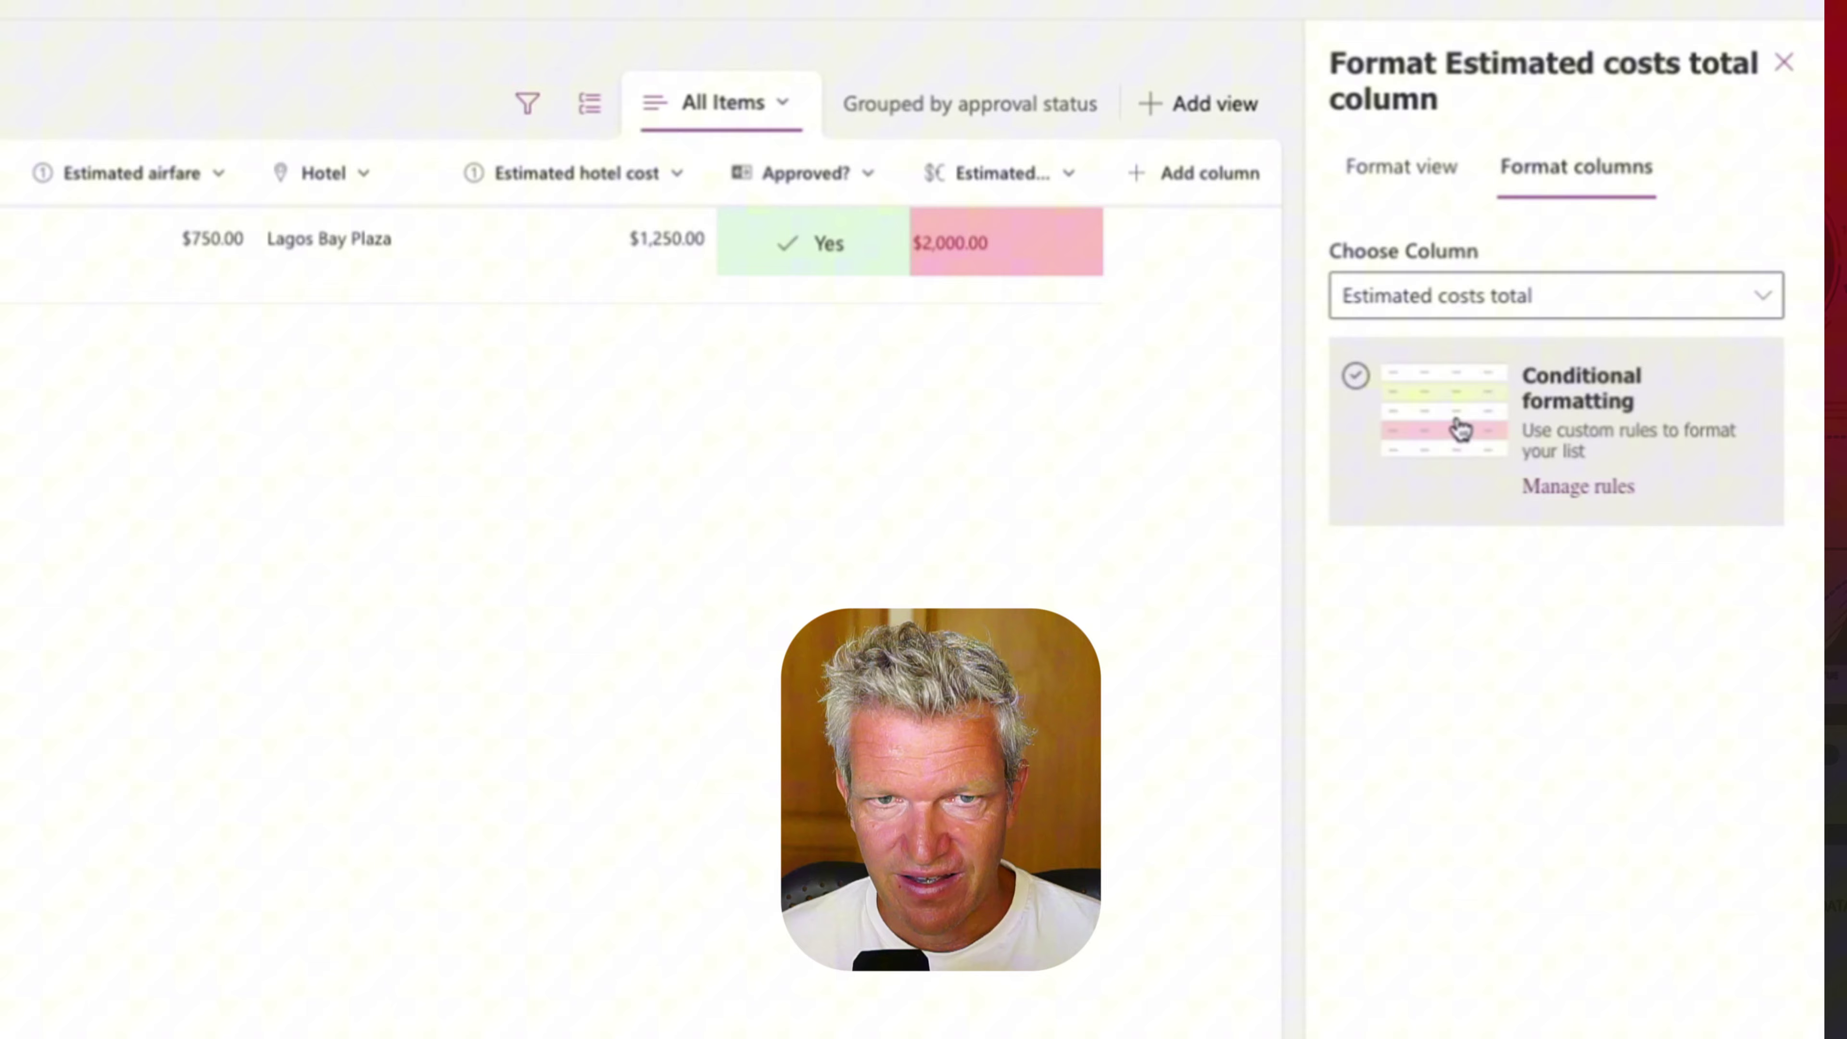
left_click(1585, 298)
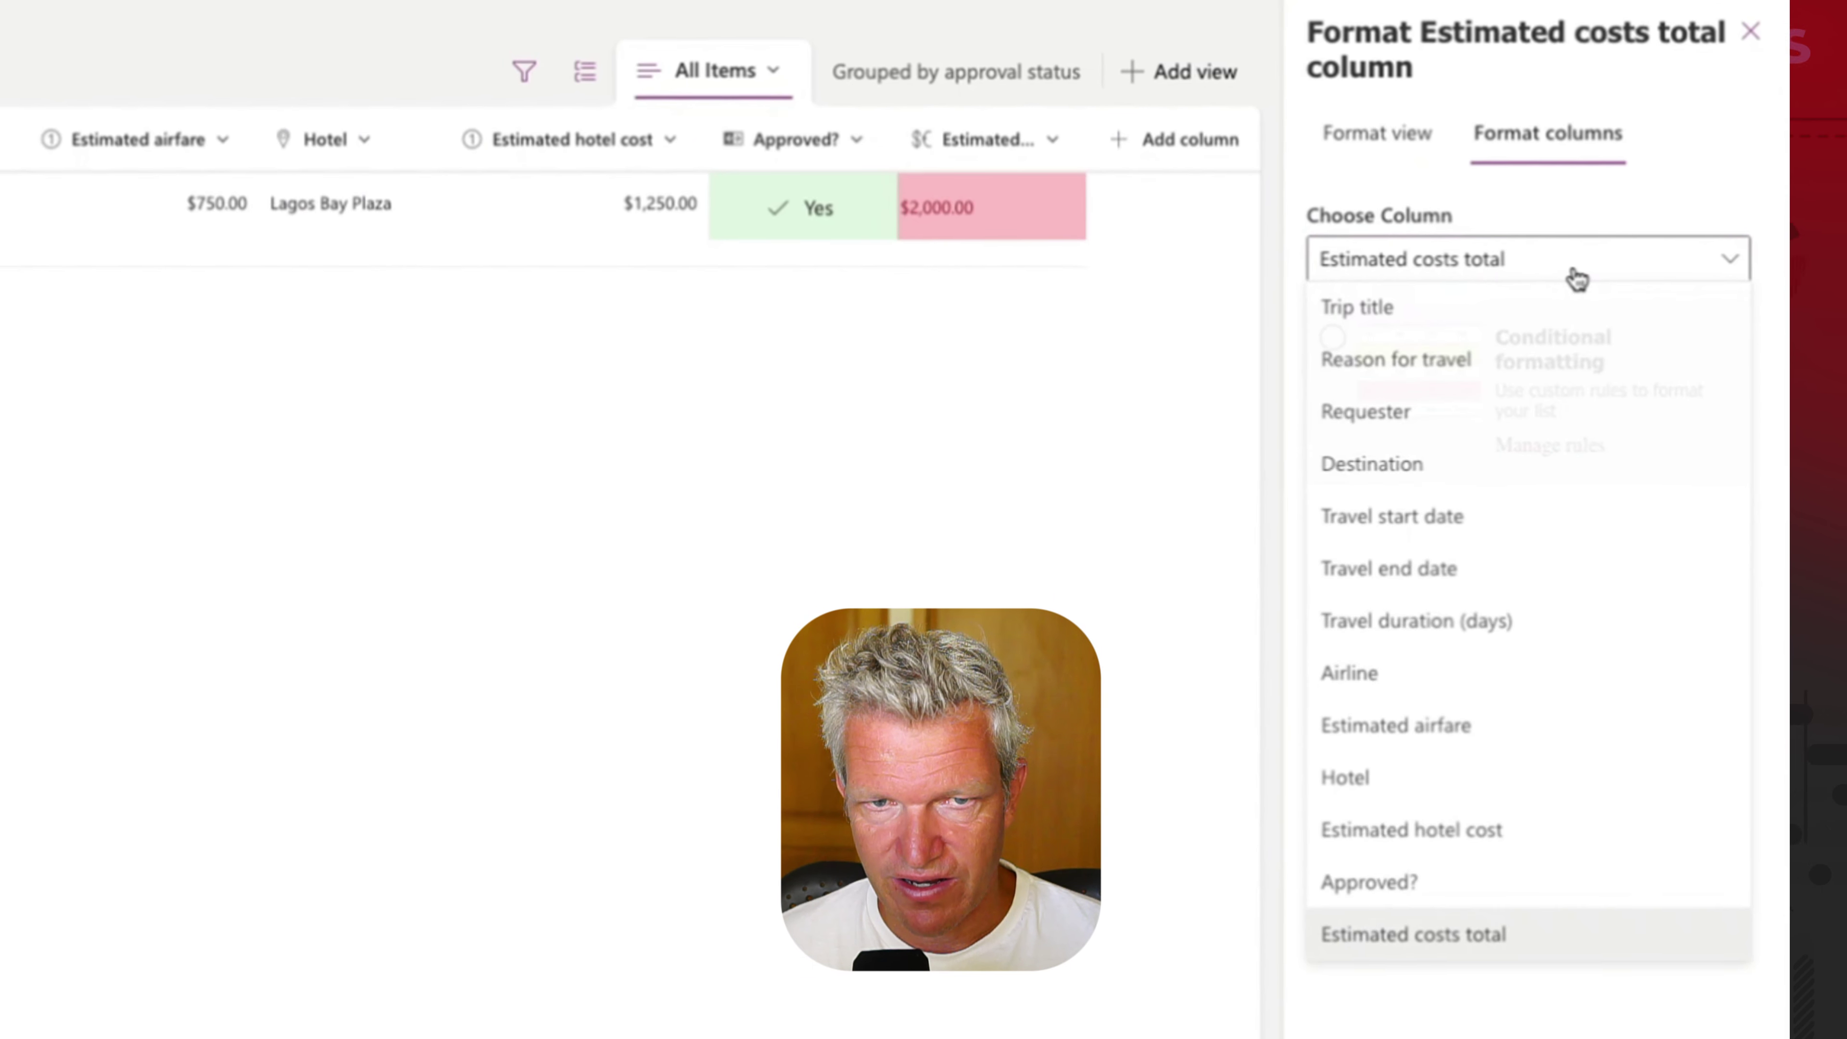
left_click(1590, 300)
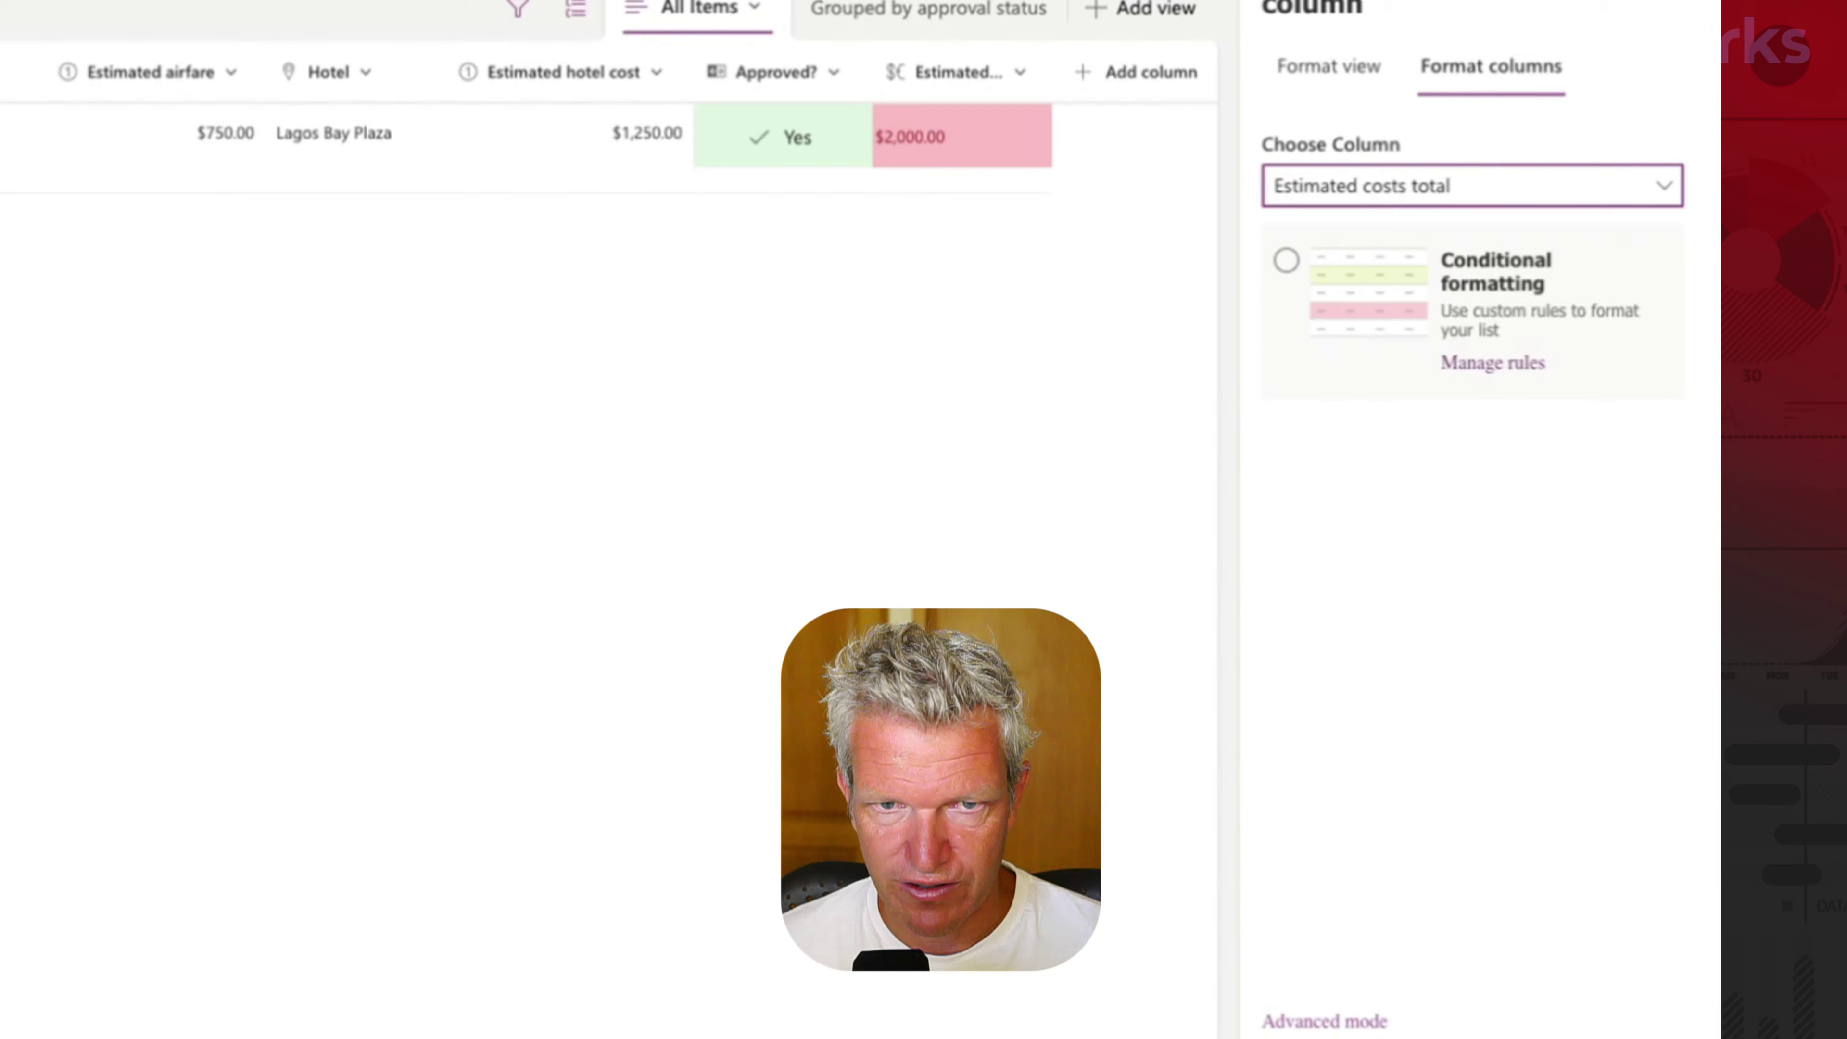
Switch from advanced JSON back to design mode and open Manage rules, now showing no rules.
left_click(1330, 1008)
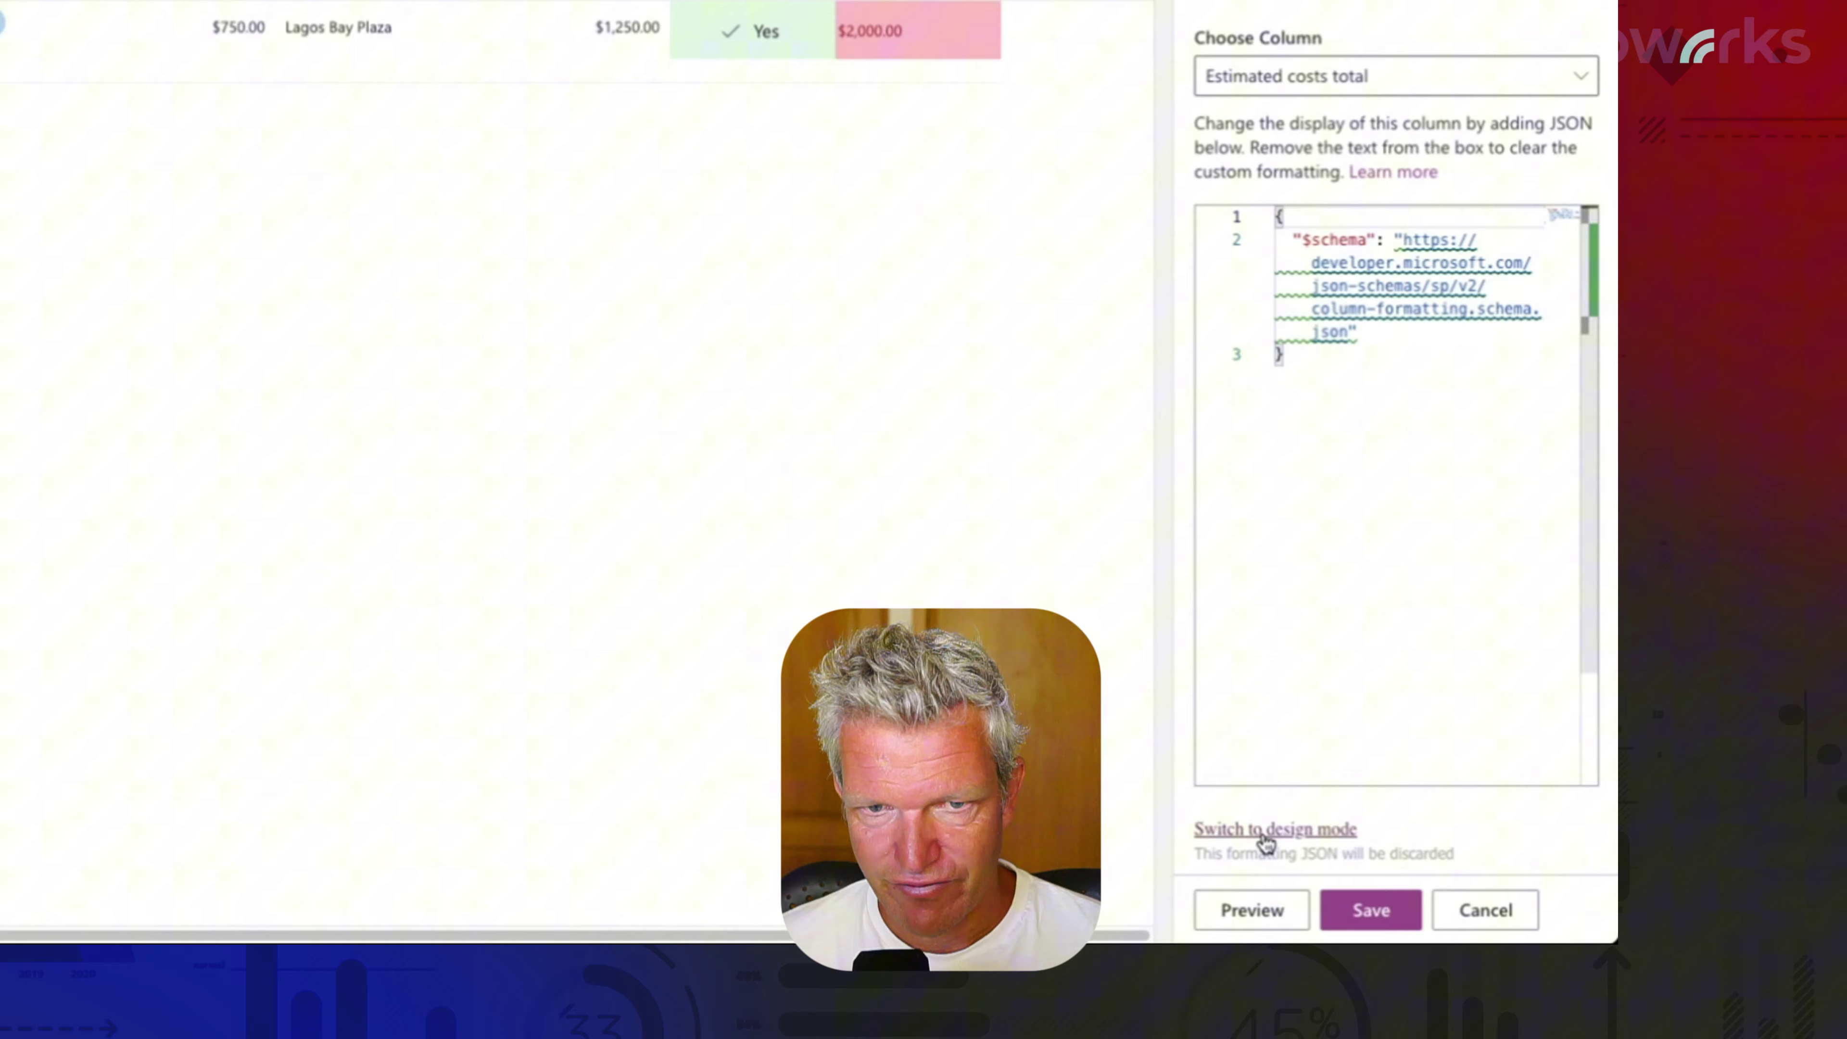
left_click(1297, 871)
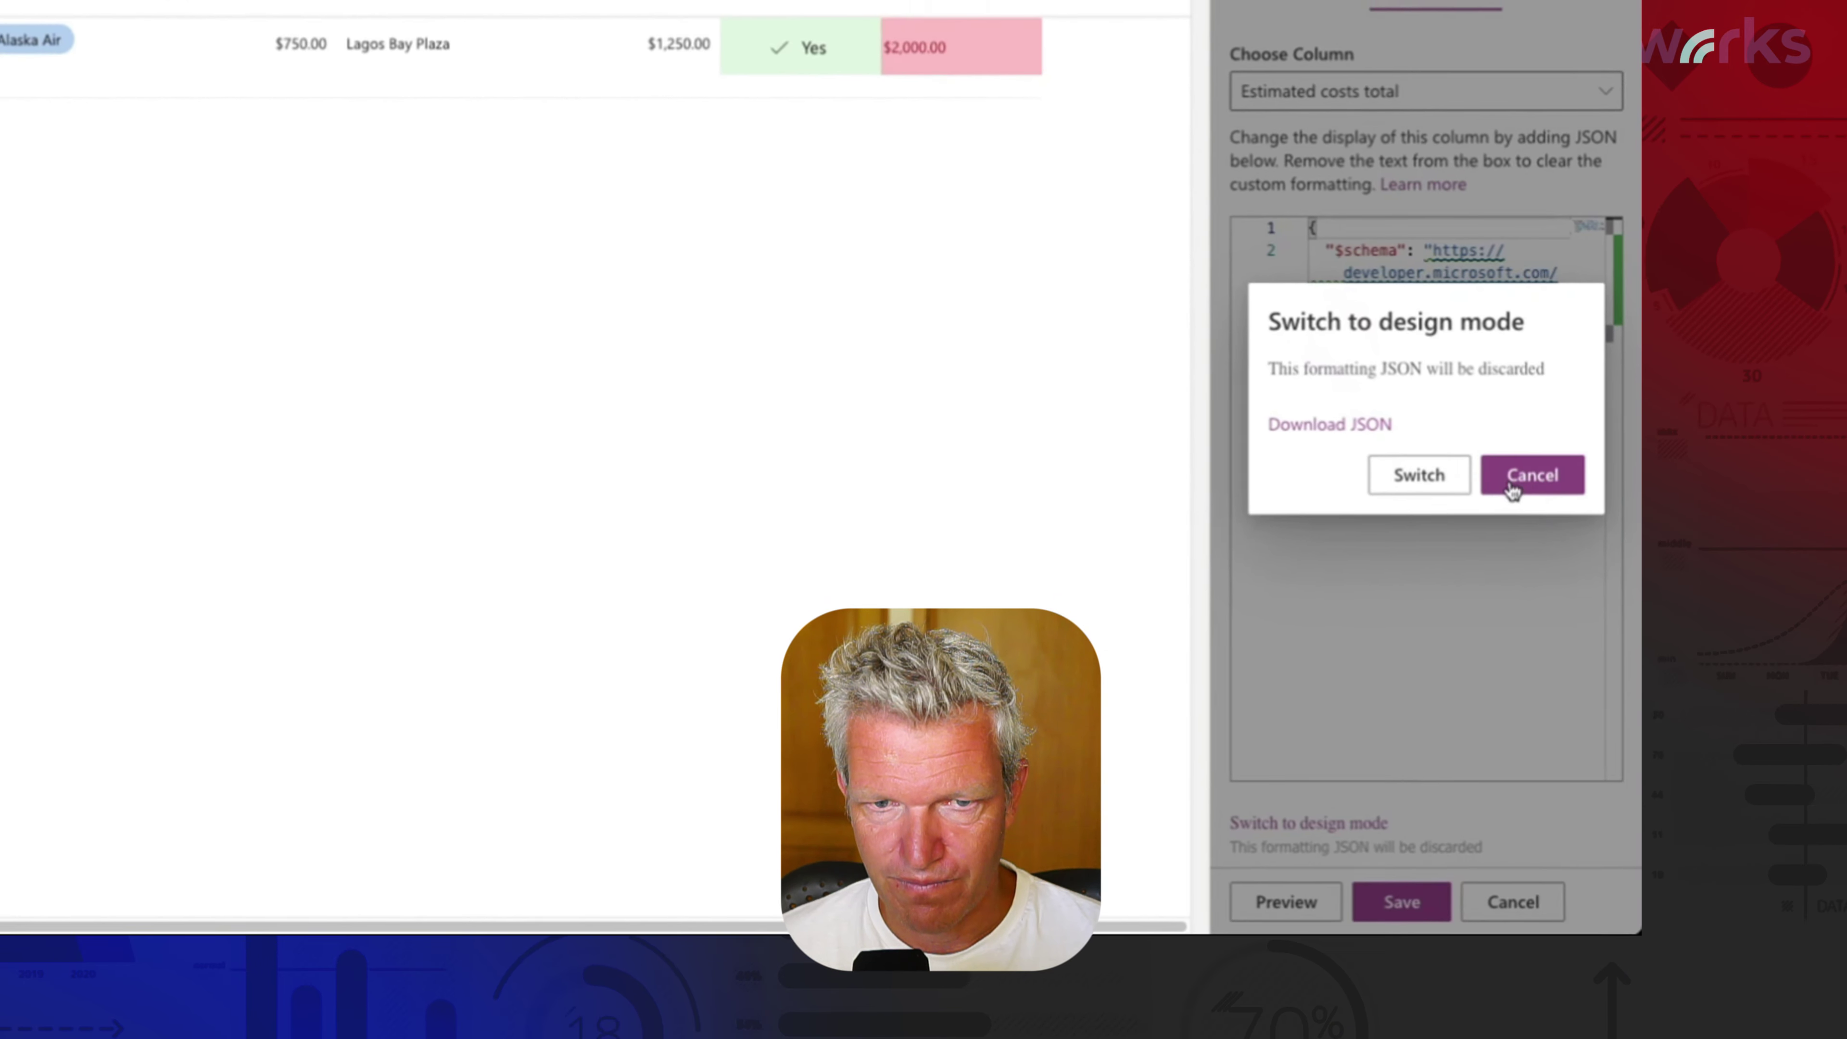
left_click(1401, 460)
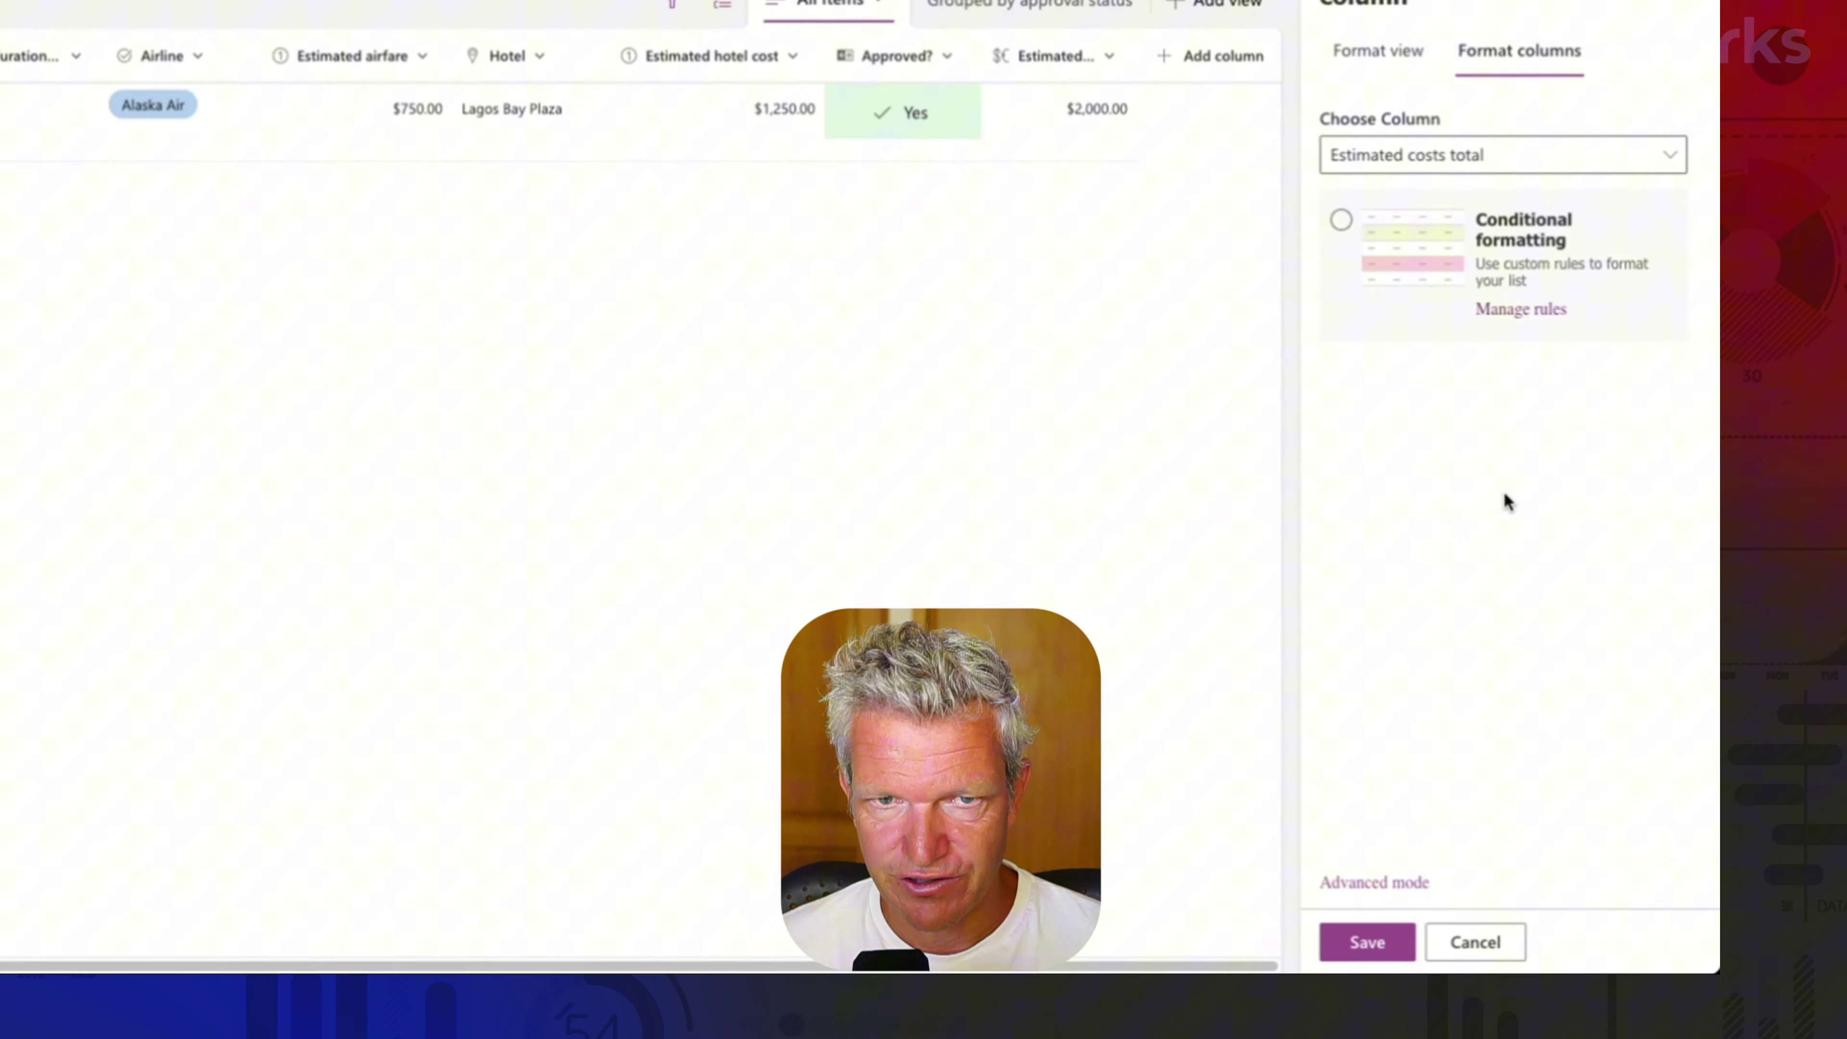
left_click(1494, 269)
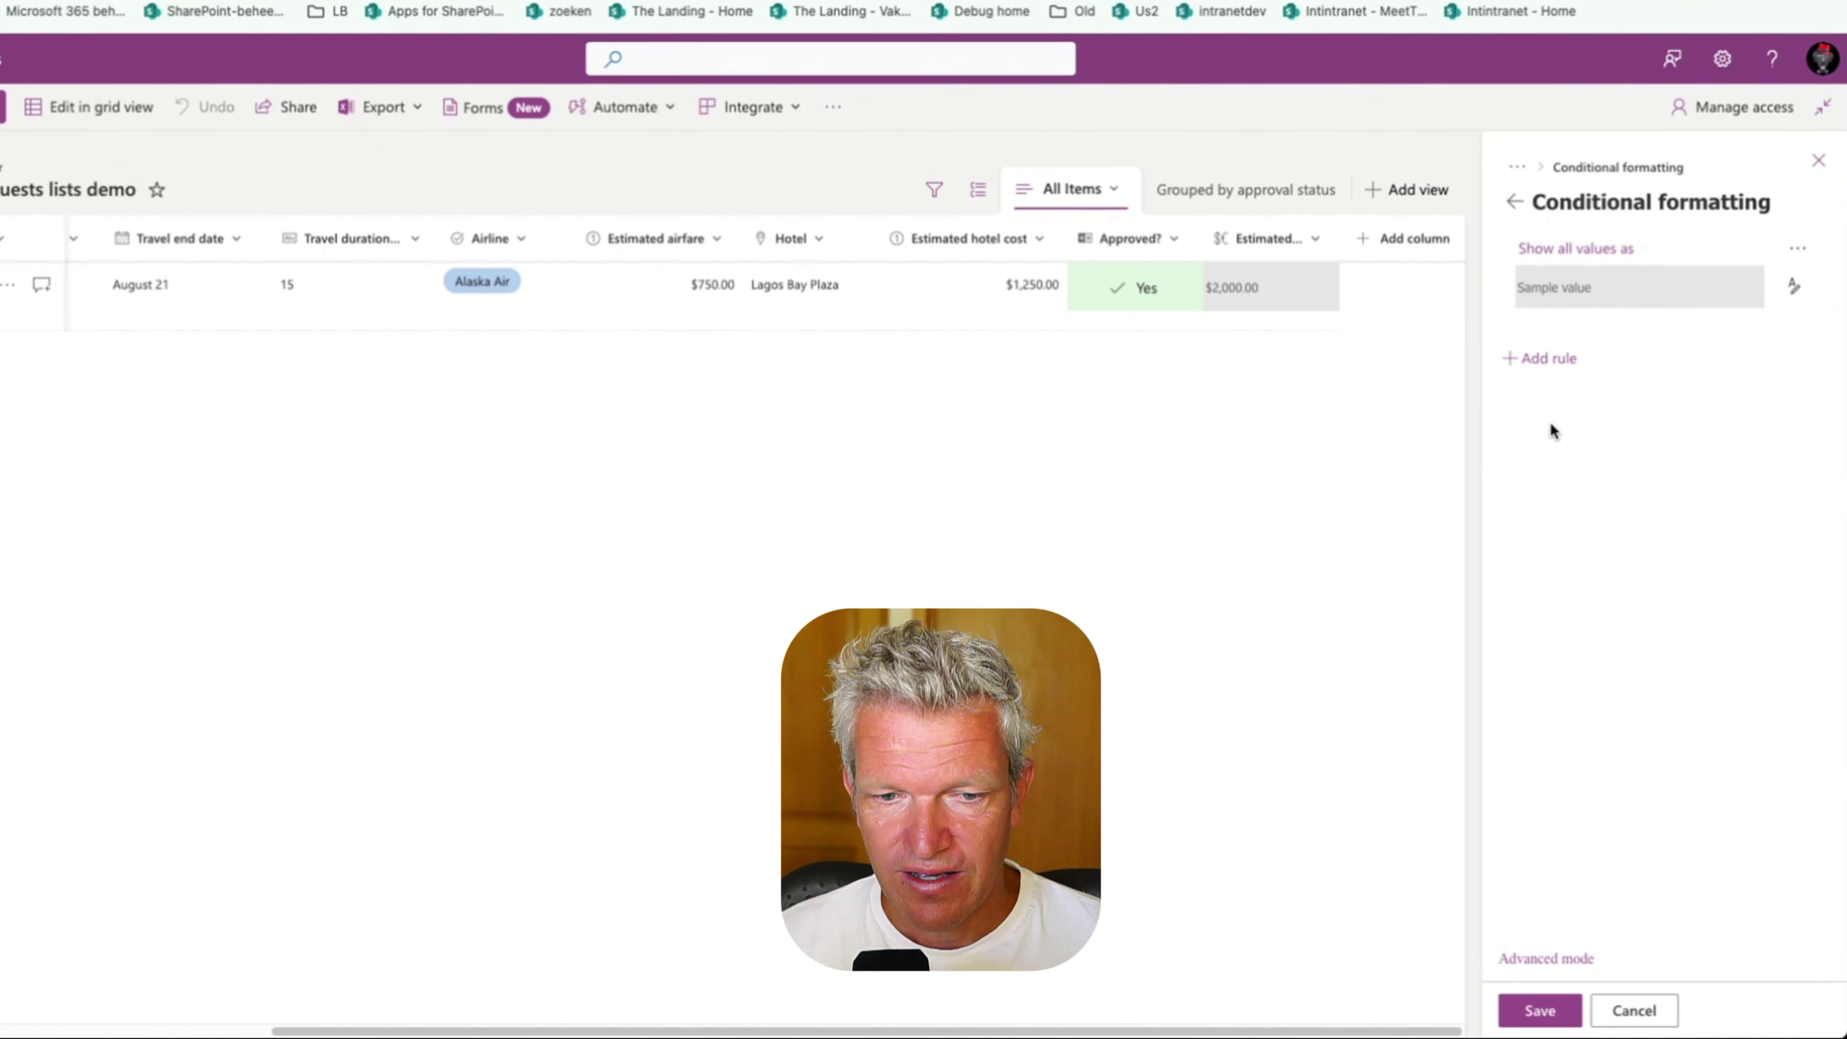
Close the formatting panel and highlight the row from Lagos Bay Plaza to the unformatted $2,000.00.
left_click(1637, 1011)
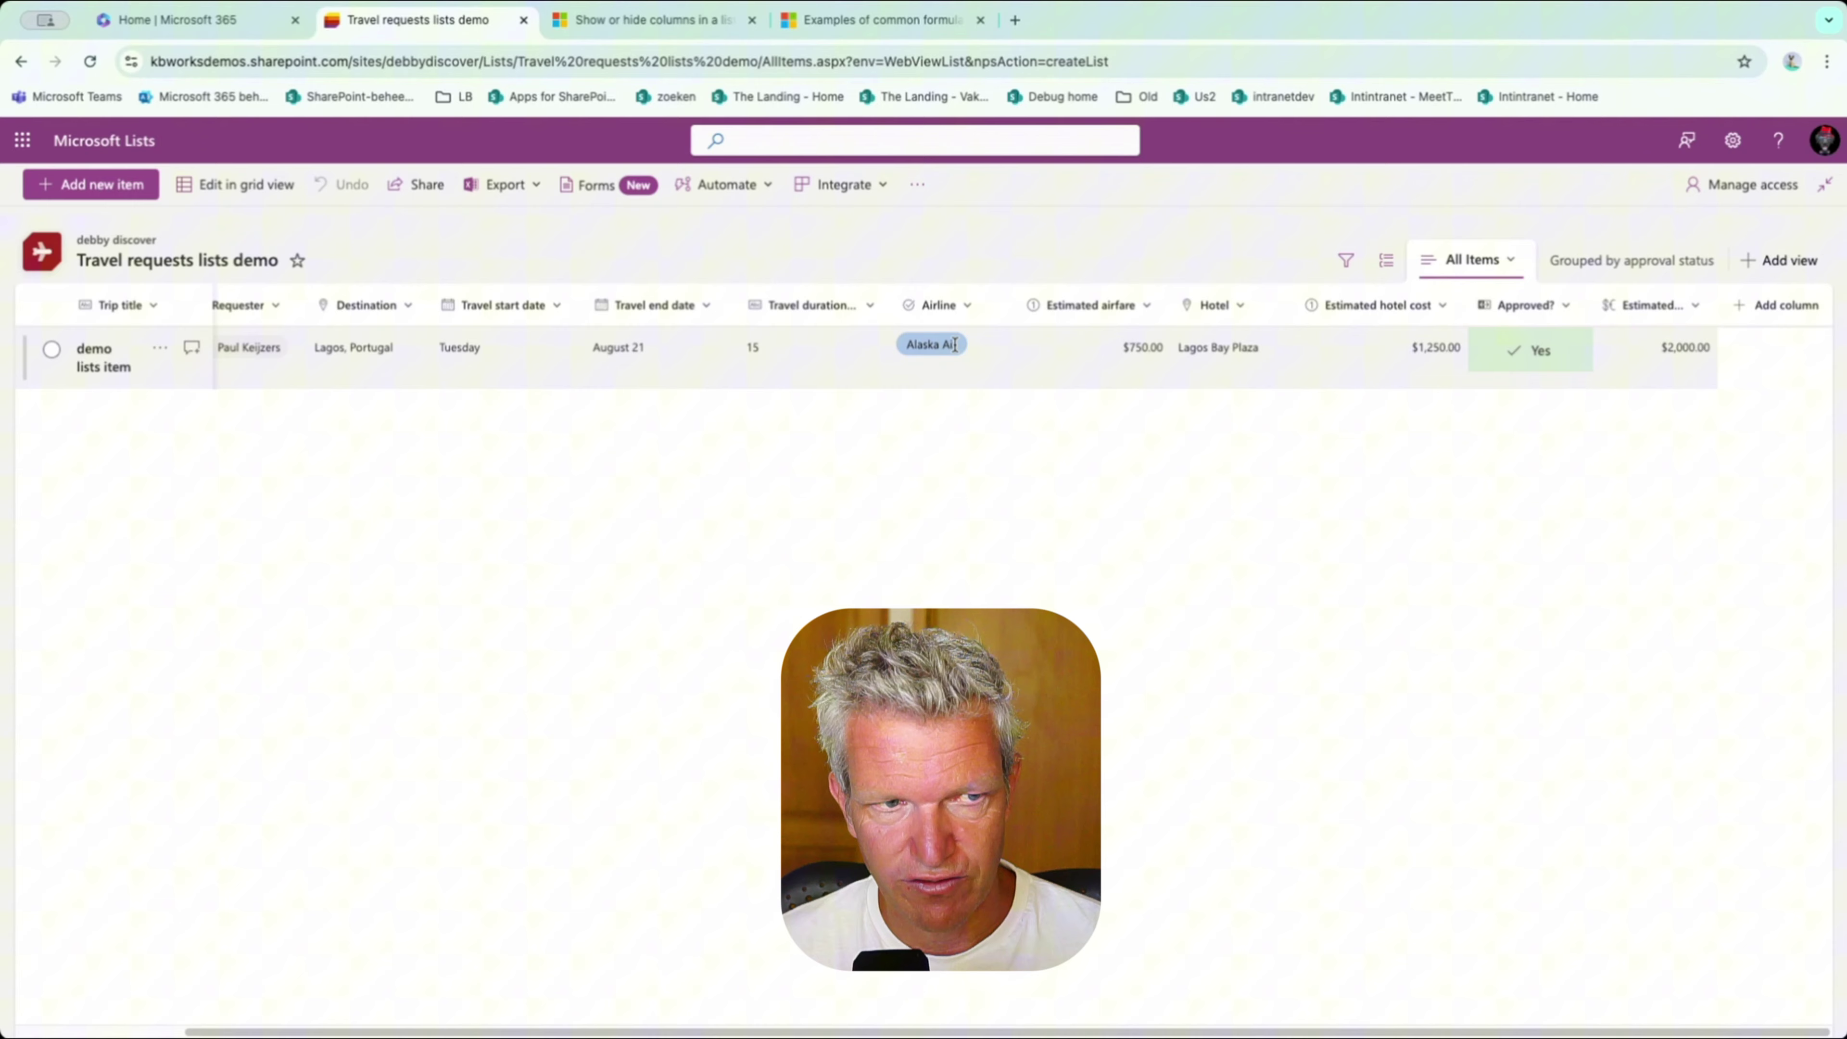
left_click_drag(1178, 347, 1007, 483)
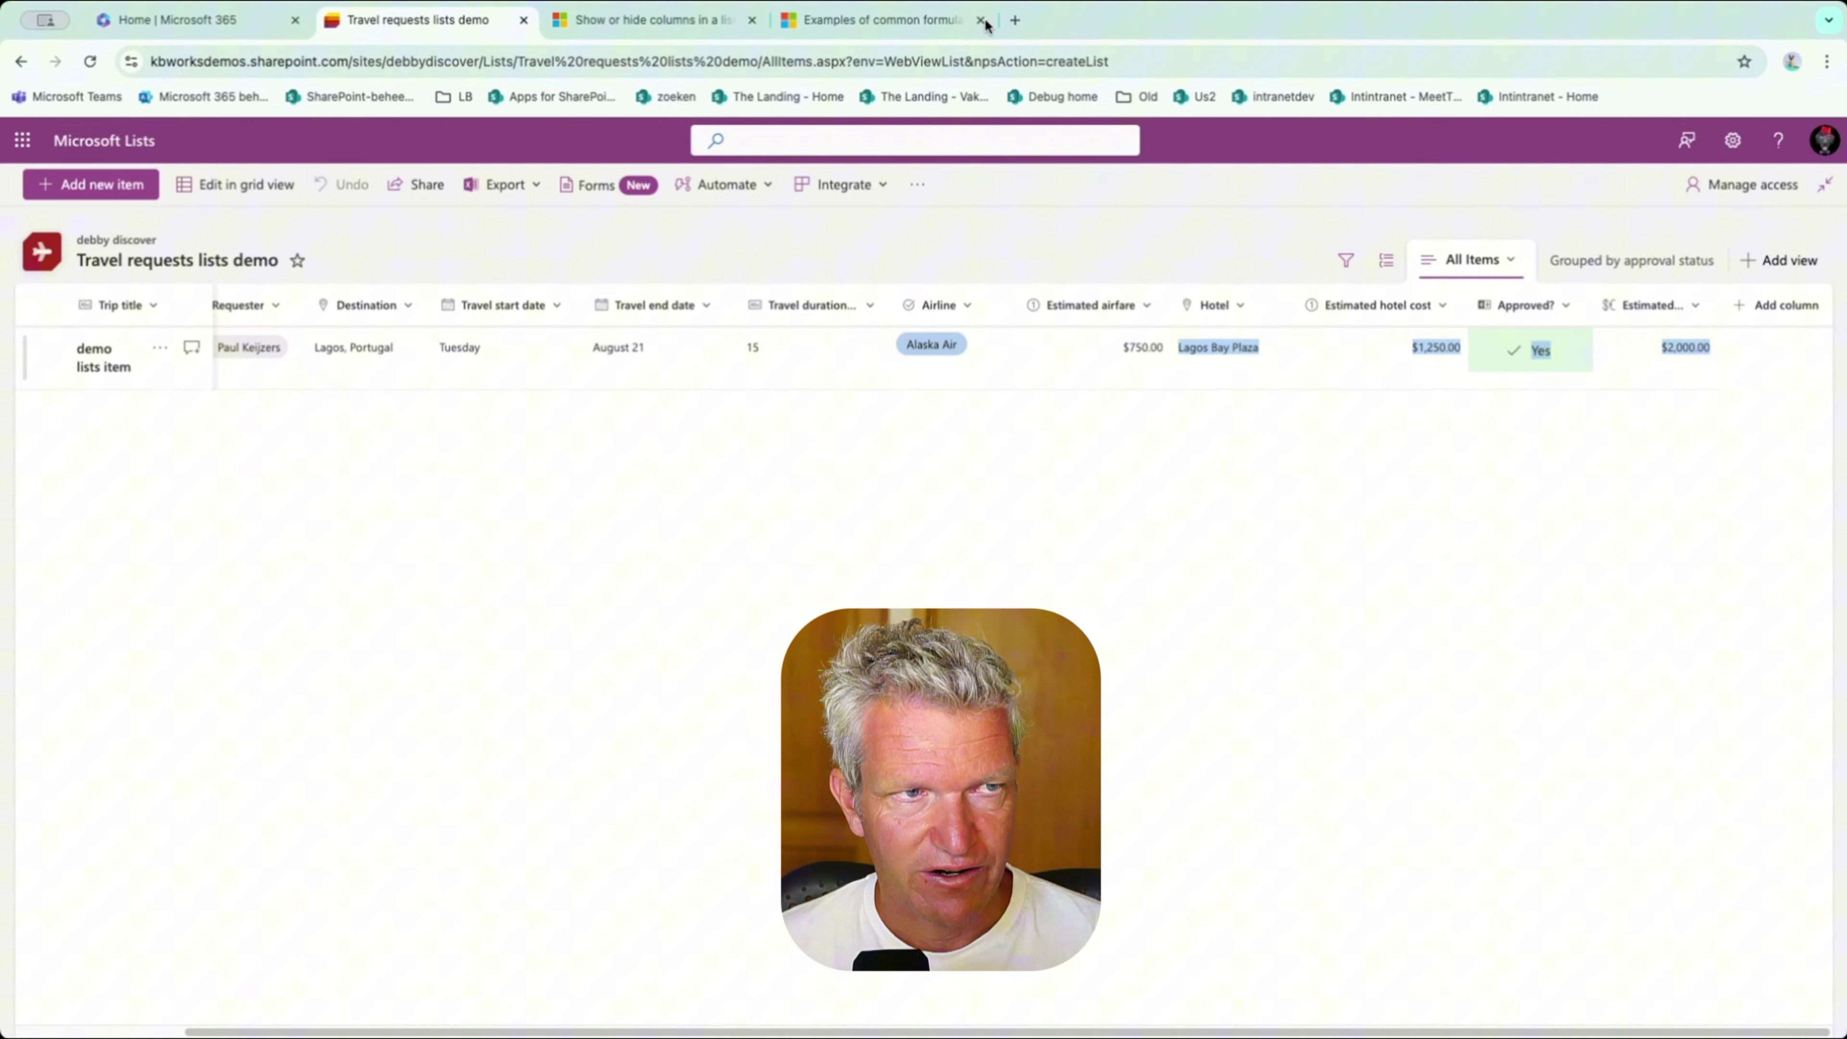
In the 'Show or hide columns' article, highlight the unsupported column types and scroll the formula reference.
left_click(686, 18)
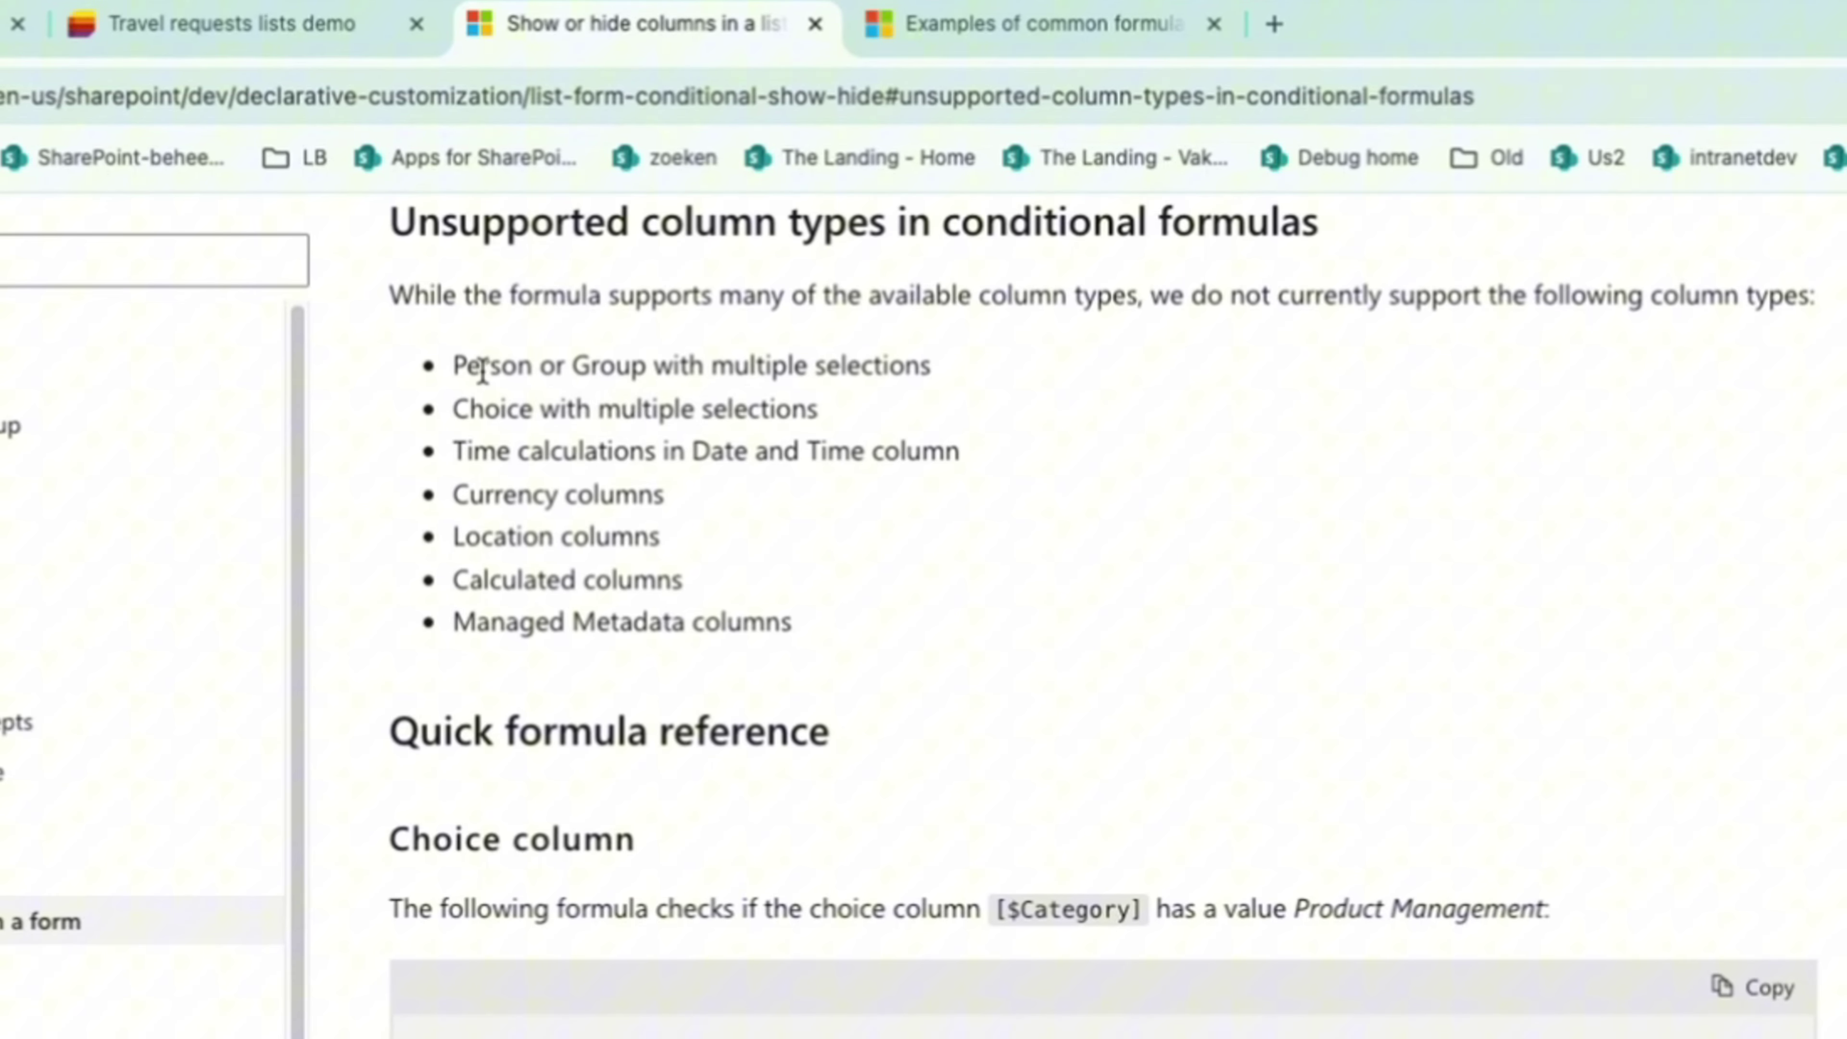
left_click_drag(469, 364, 774, 449)
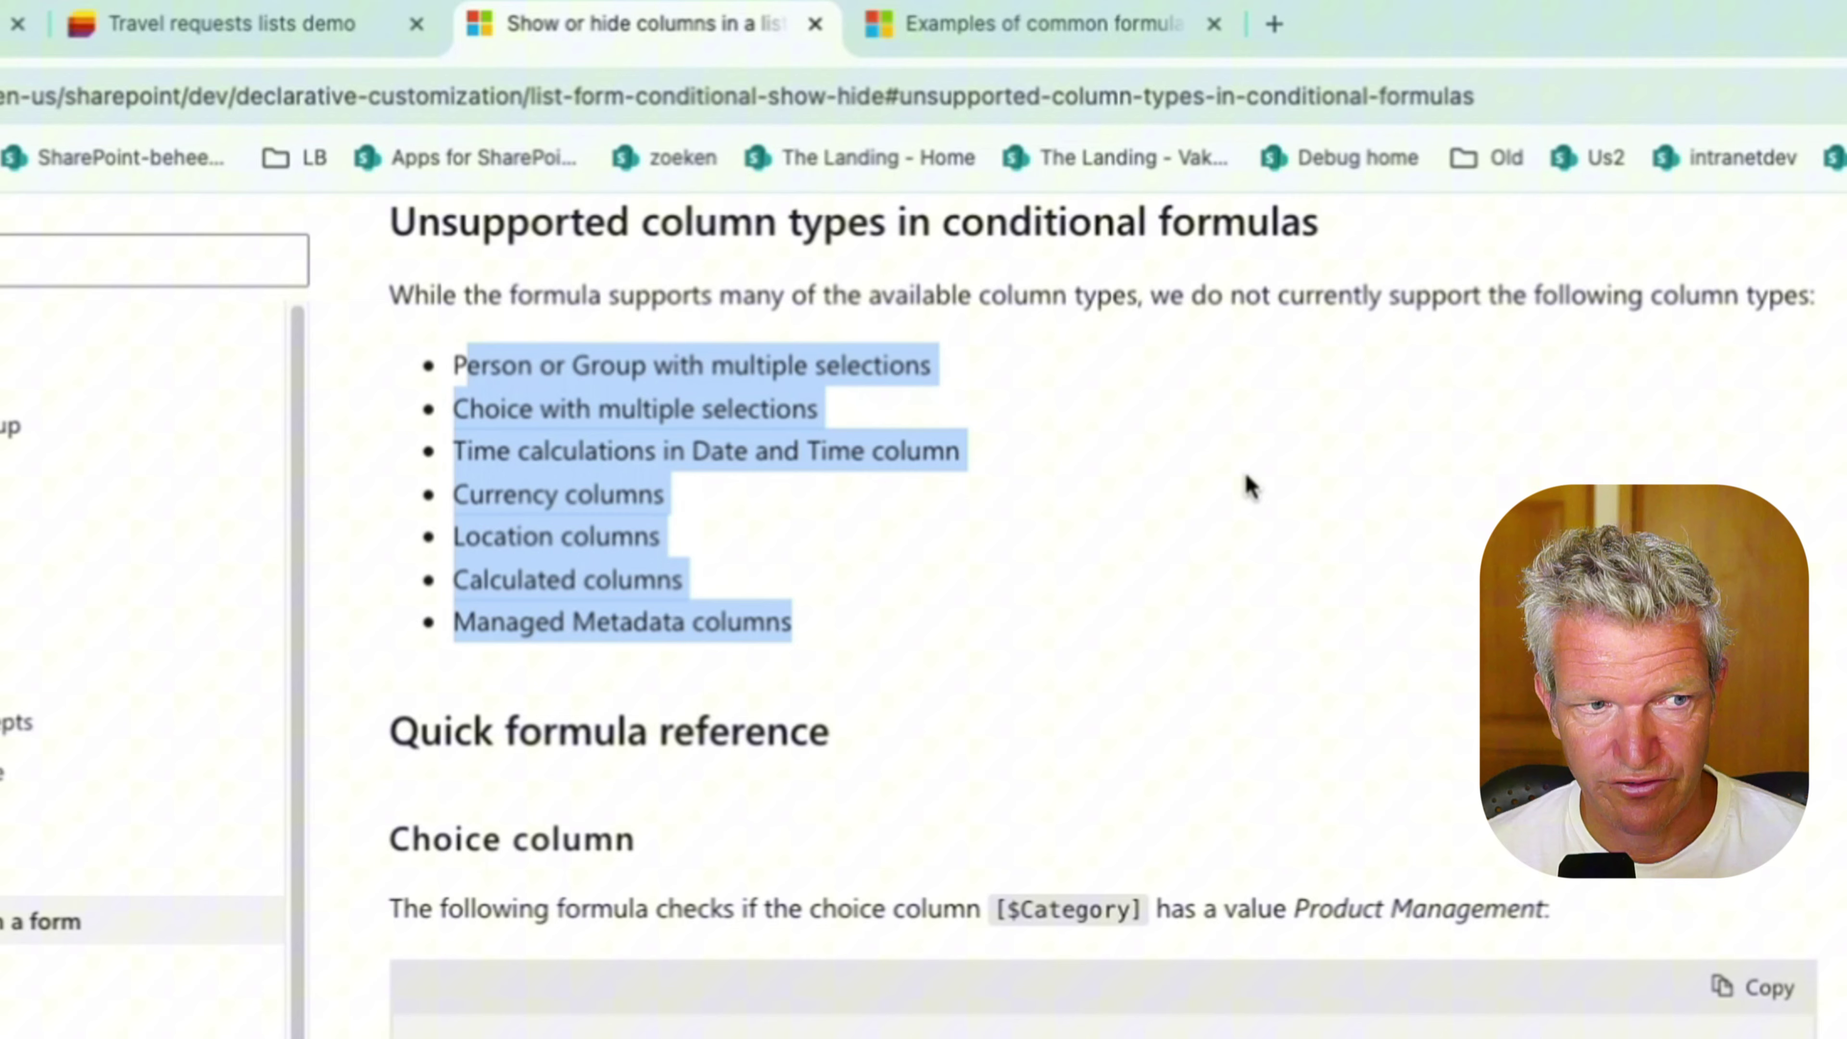
scroll(1248, 486, "down", 2)
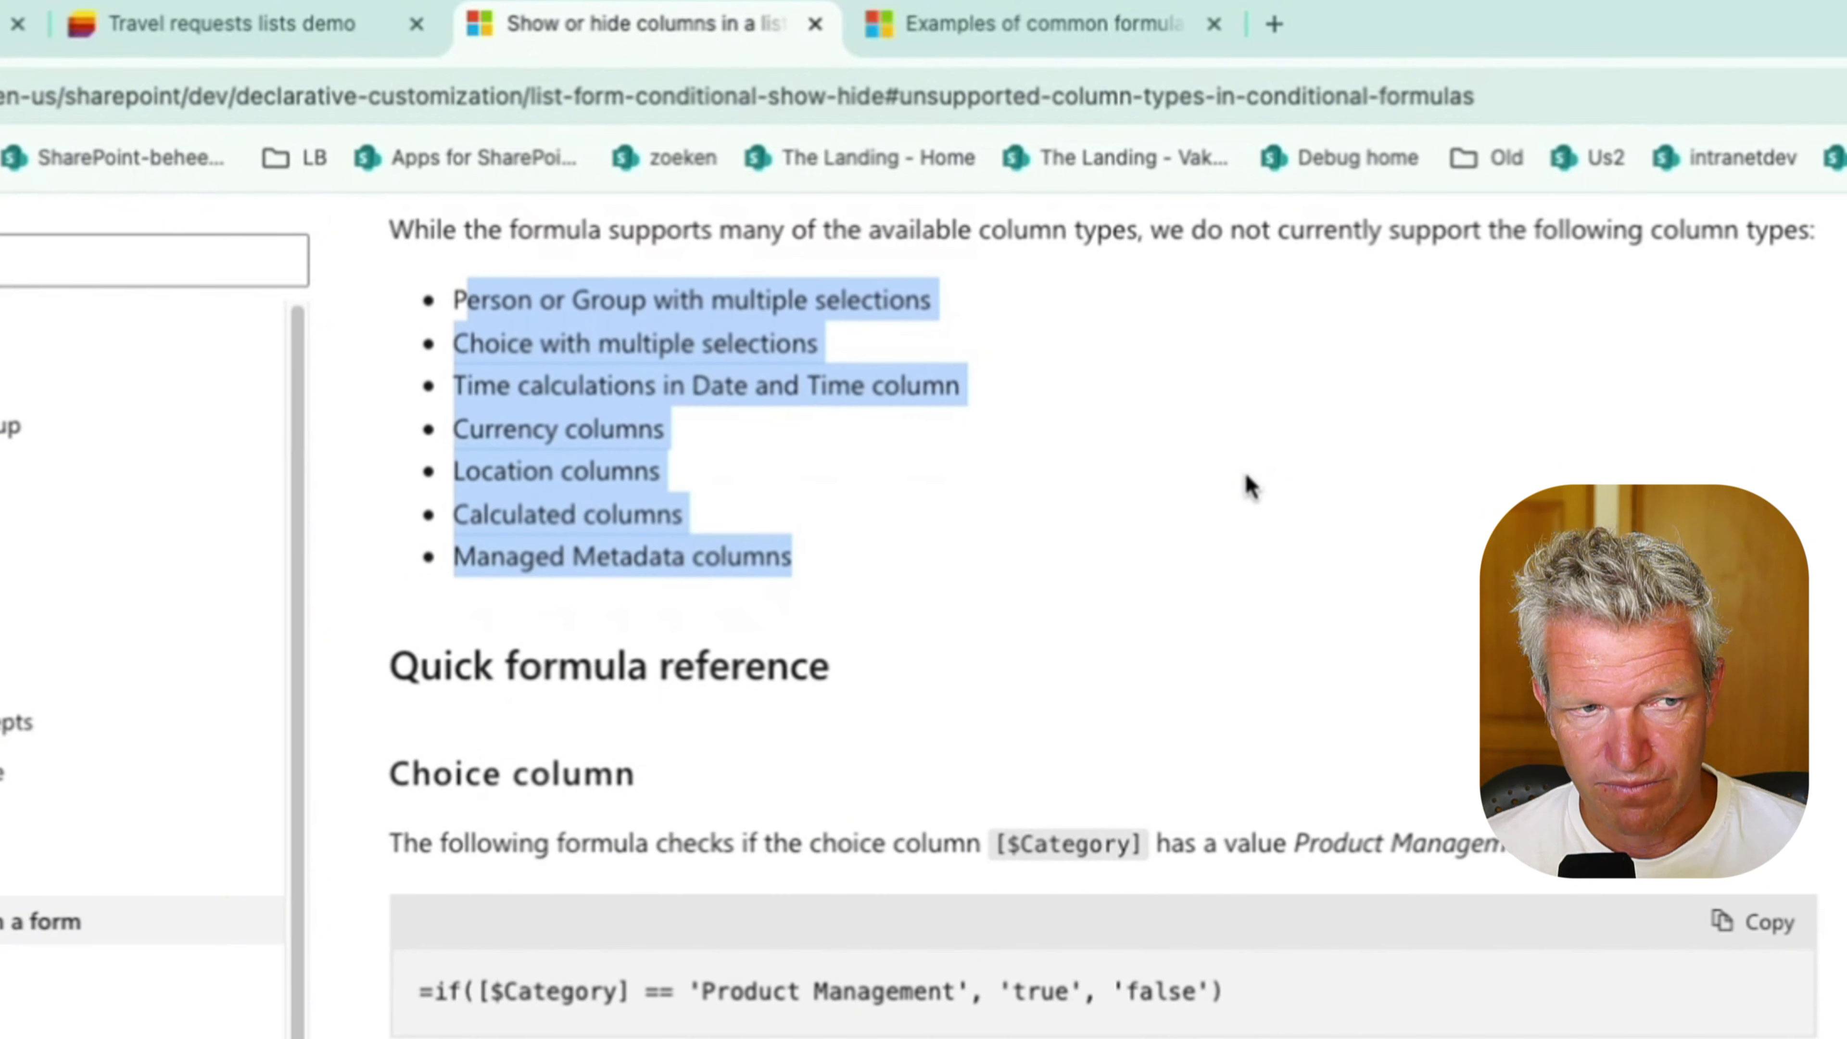
scroll(1249, 486, "down", 4)
scroll(1249, 486, "down", 3)
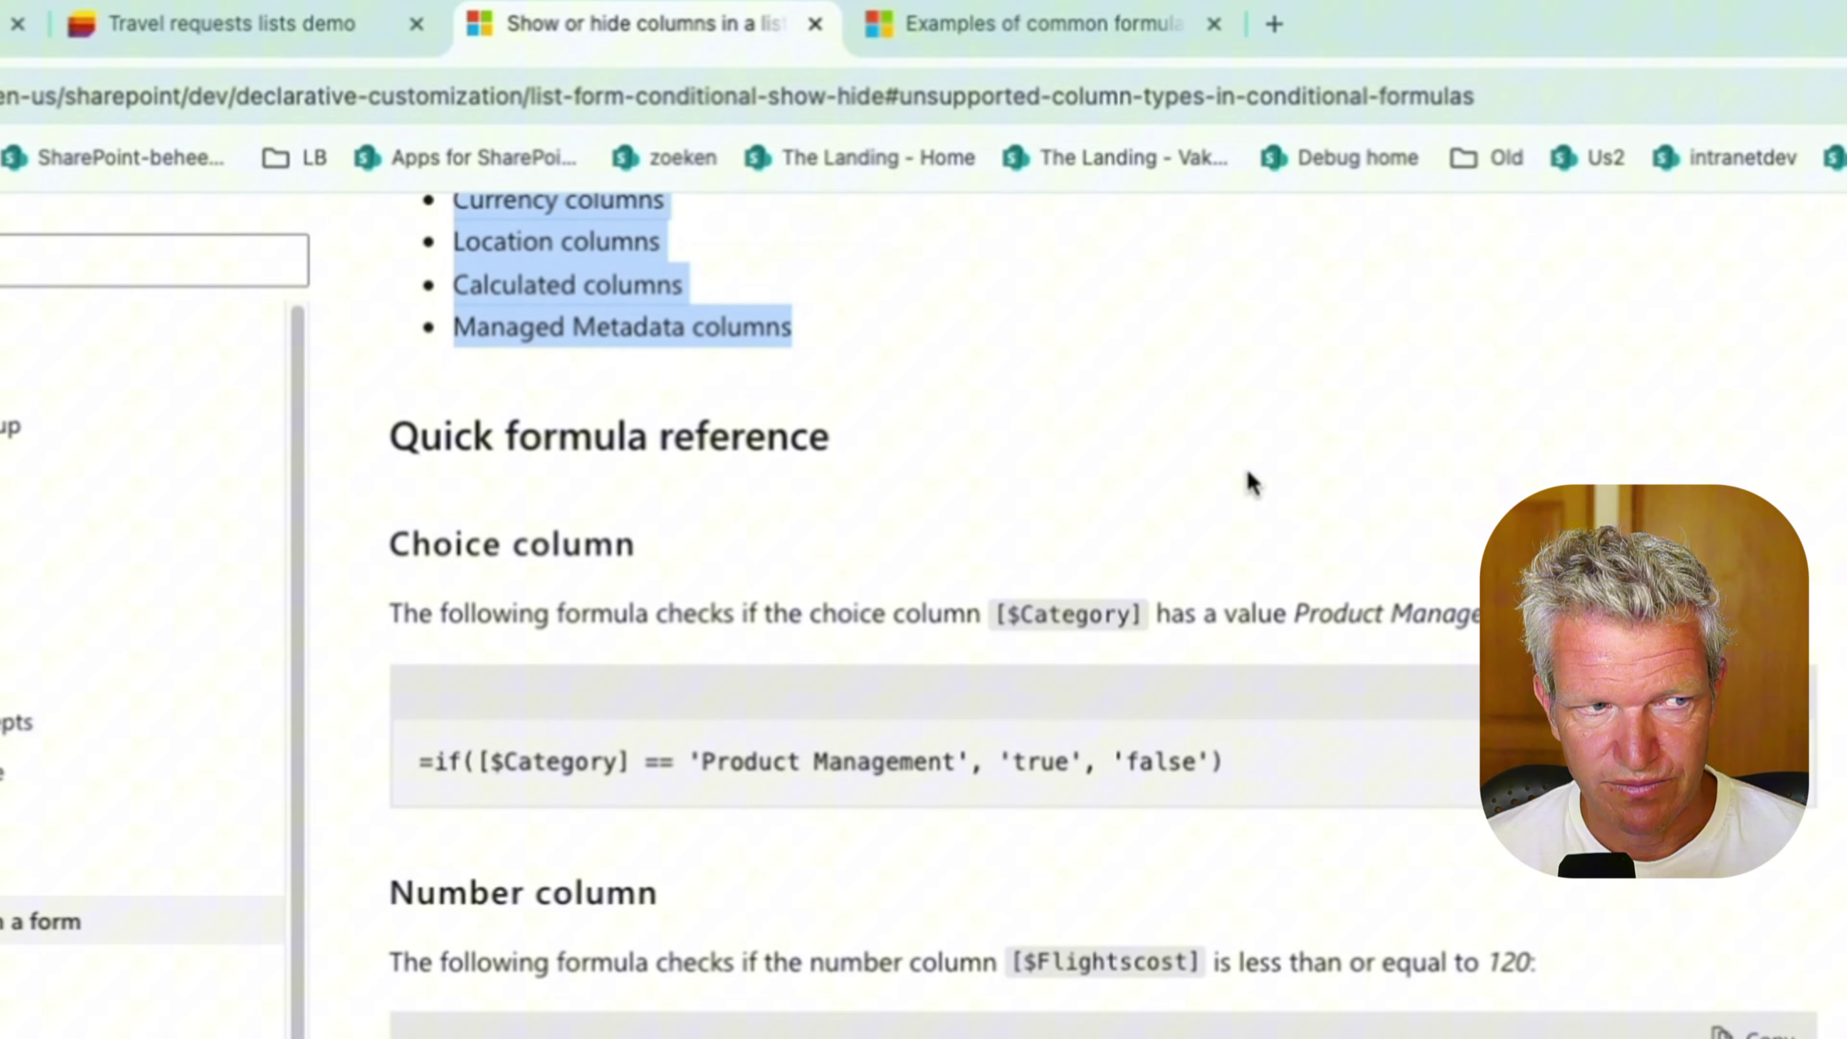
scroll(1249, 484, "down", 10)
scroll(1249, 483, "down", 6)
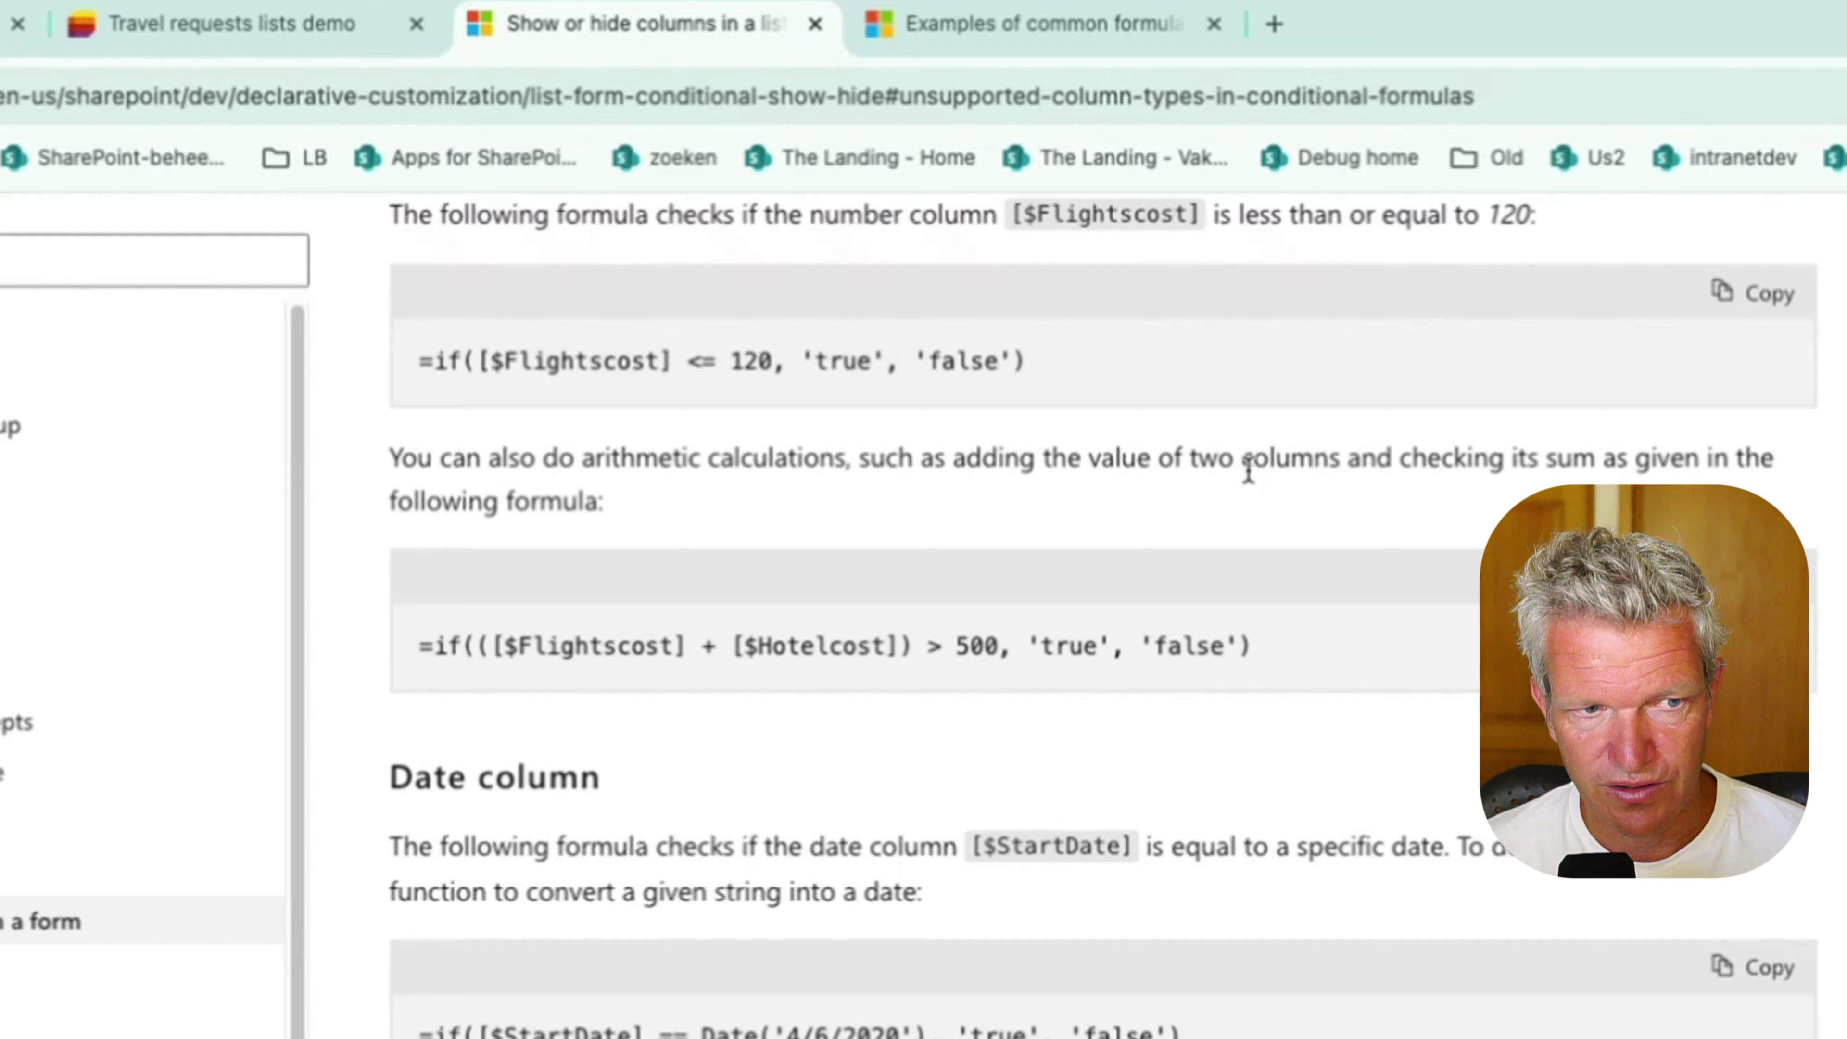
scroll(1248, 470, "down", 4)
scroll(1248, 469, "down", 20)
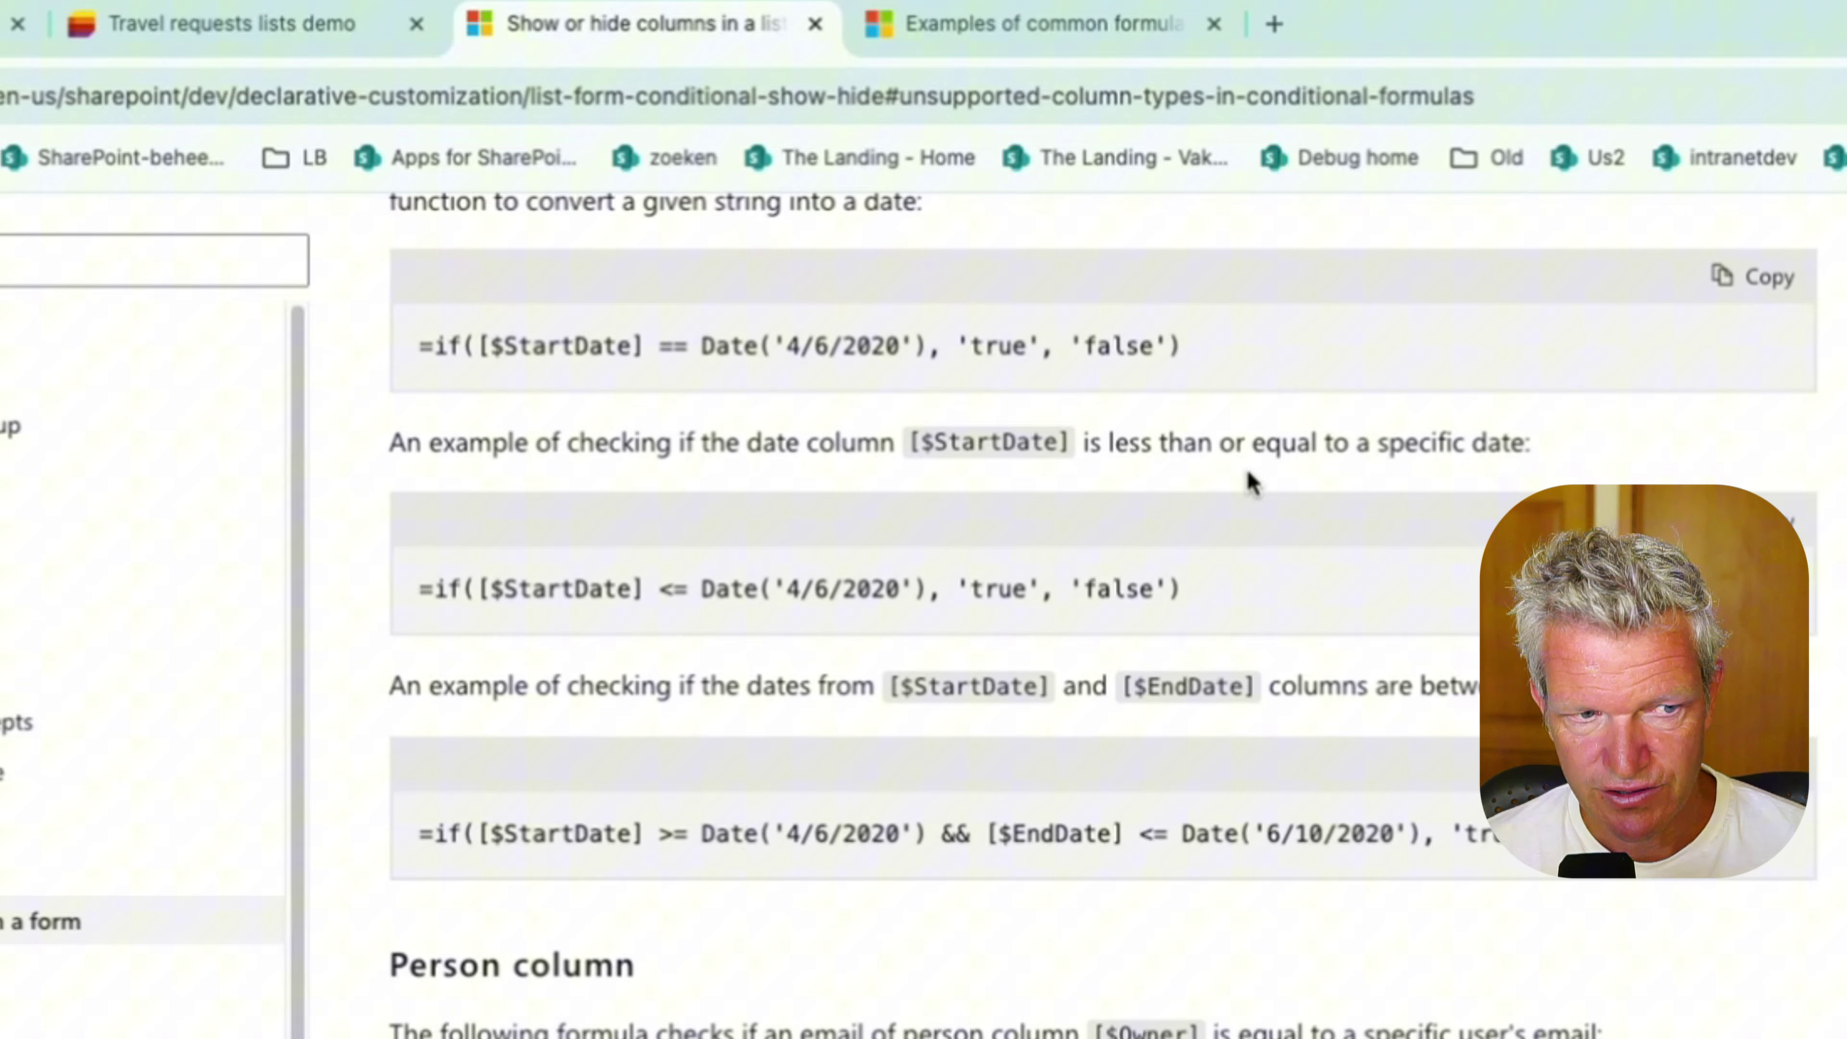
scroll(1247, 469, "down", 3)
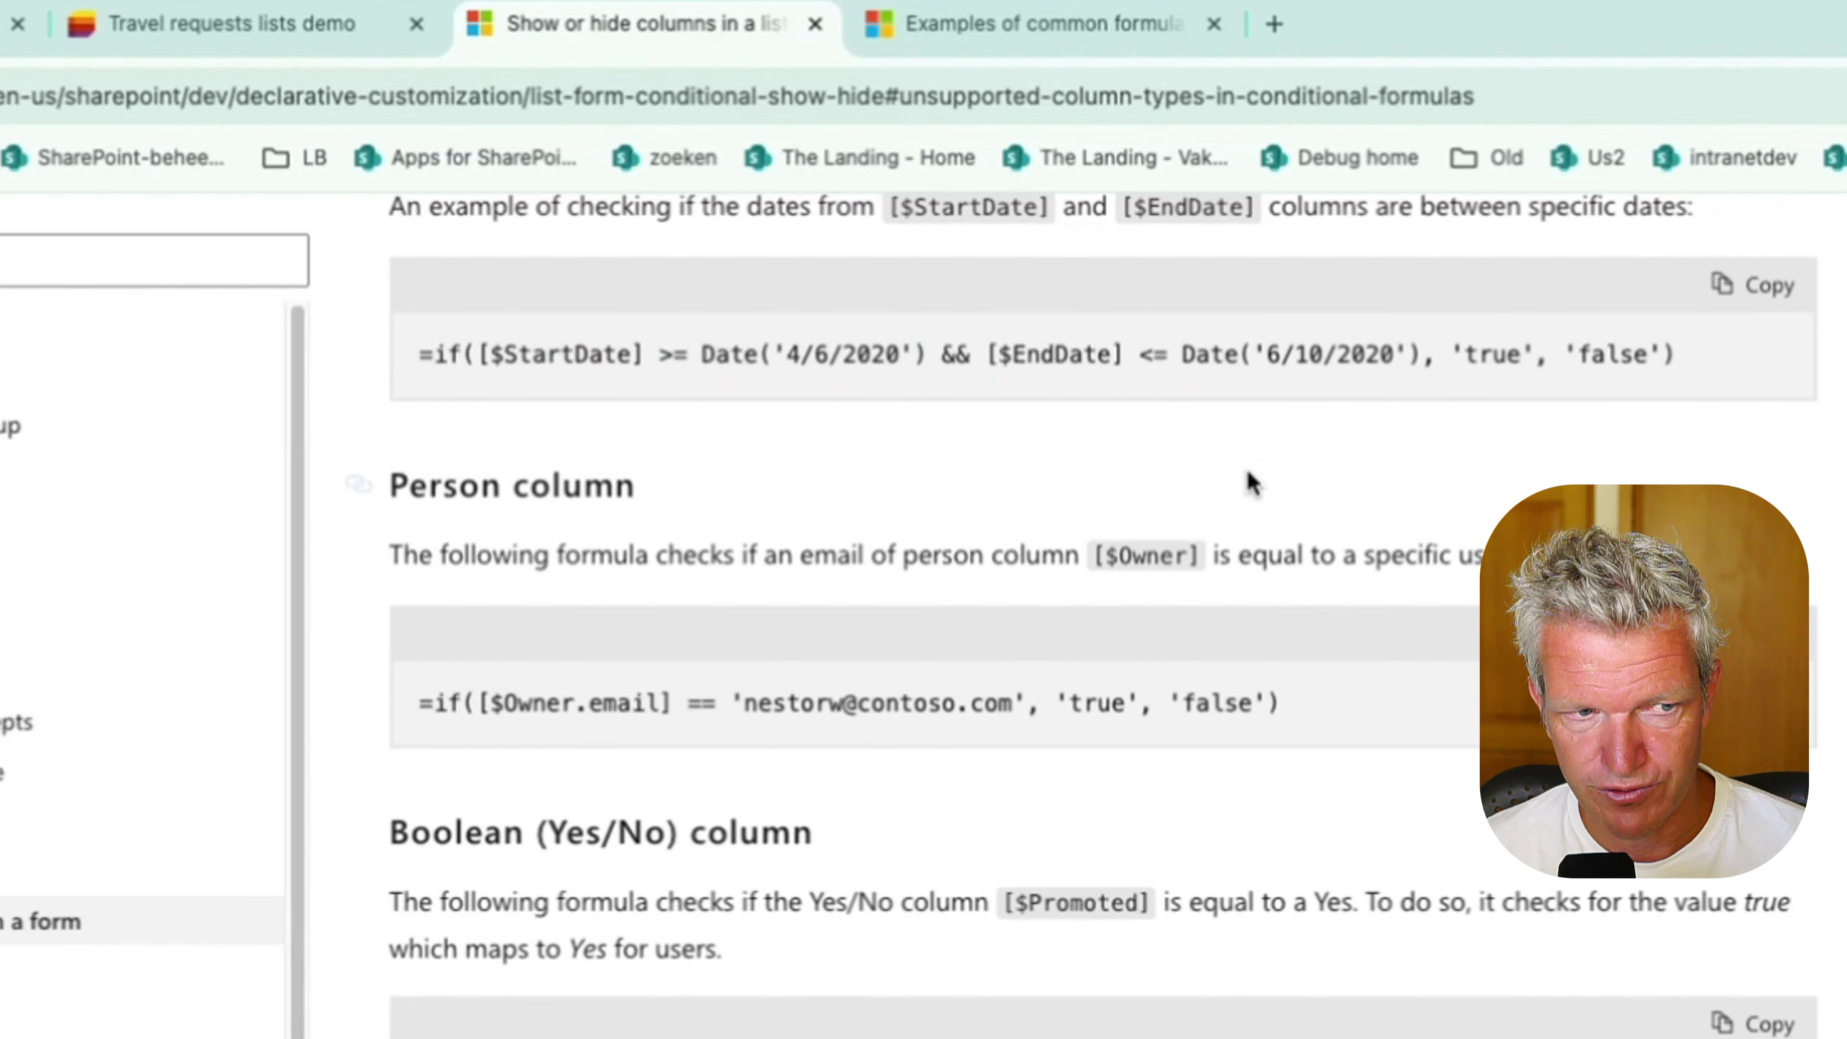
scroll(1247, 470, "down", 16)
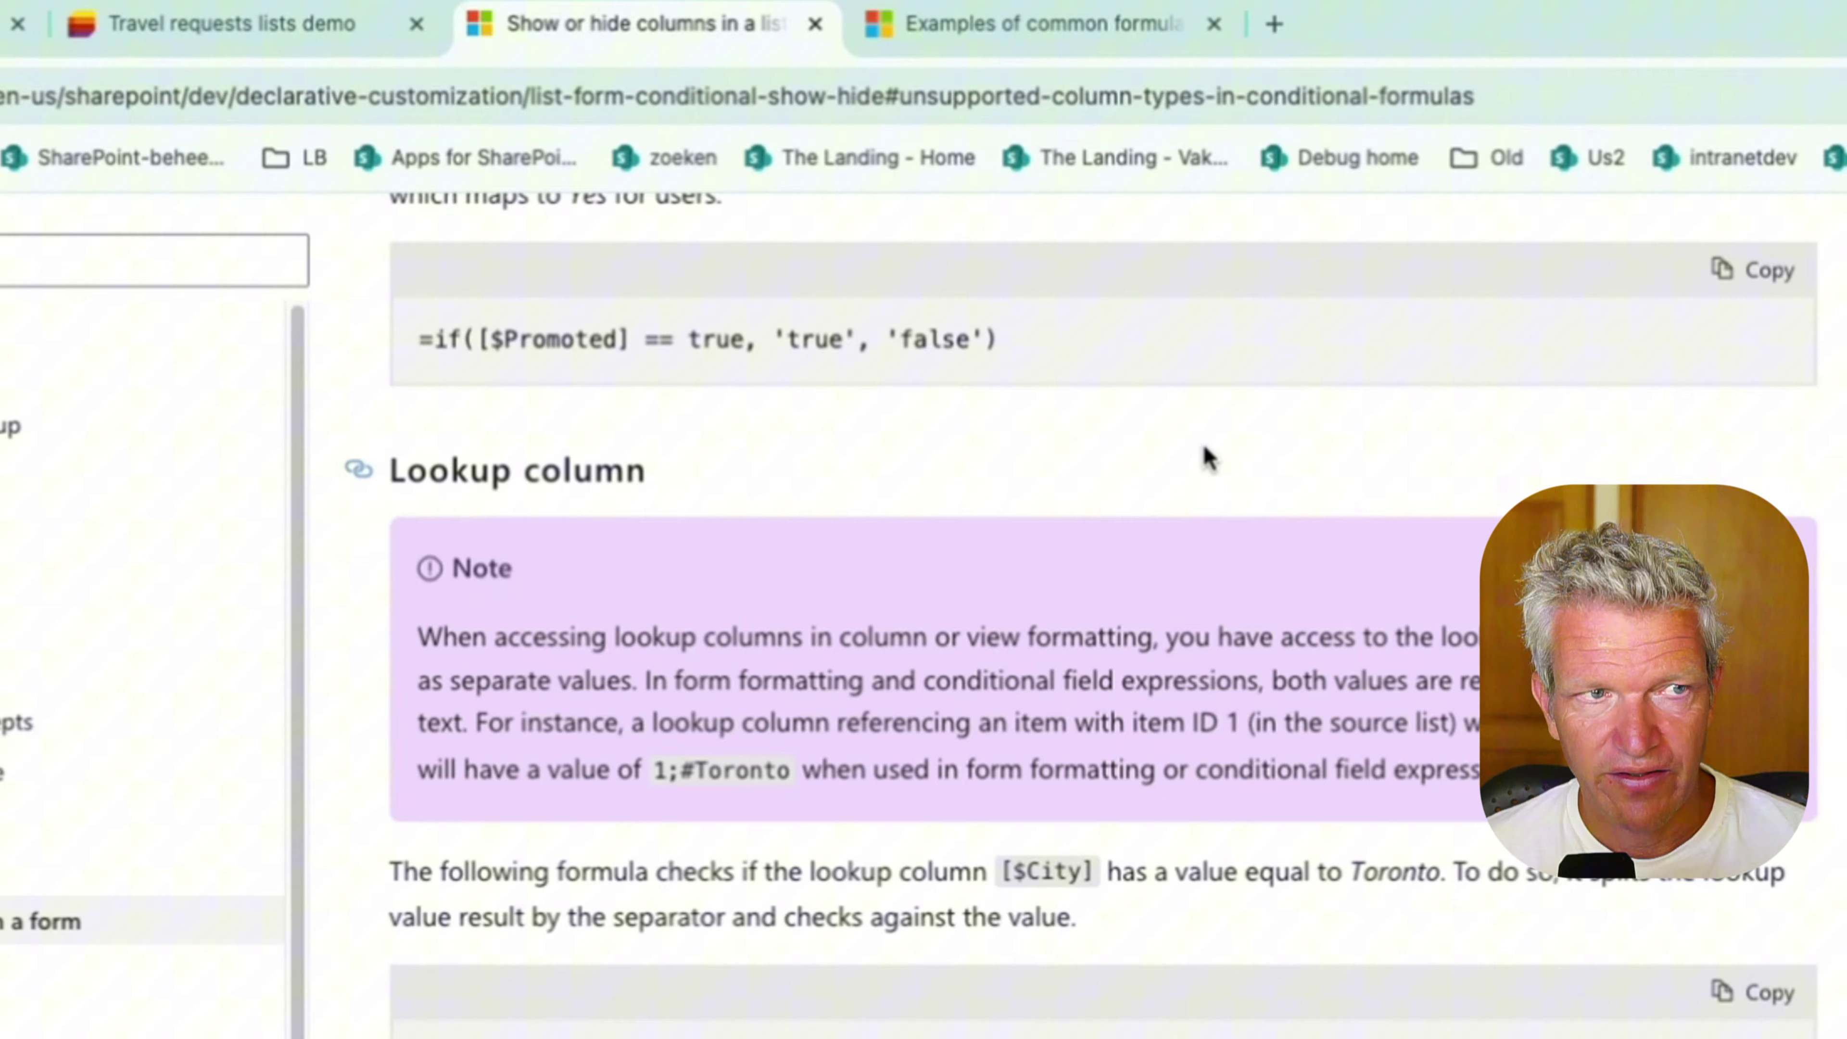
scroll(1207, 453, "up", 20)
scroll(1204, 444, "up", 16)
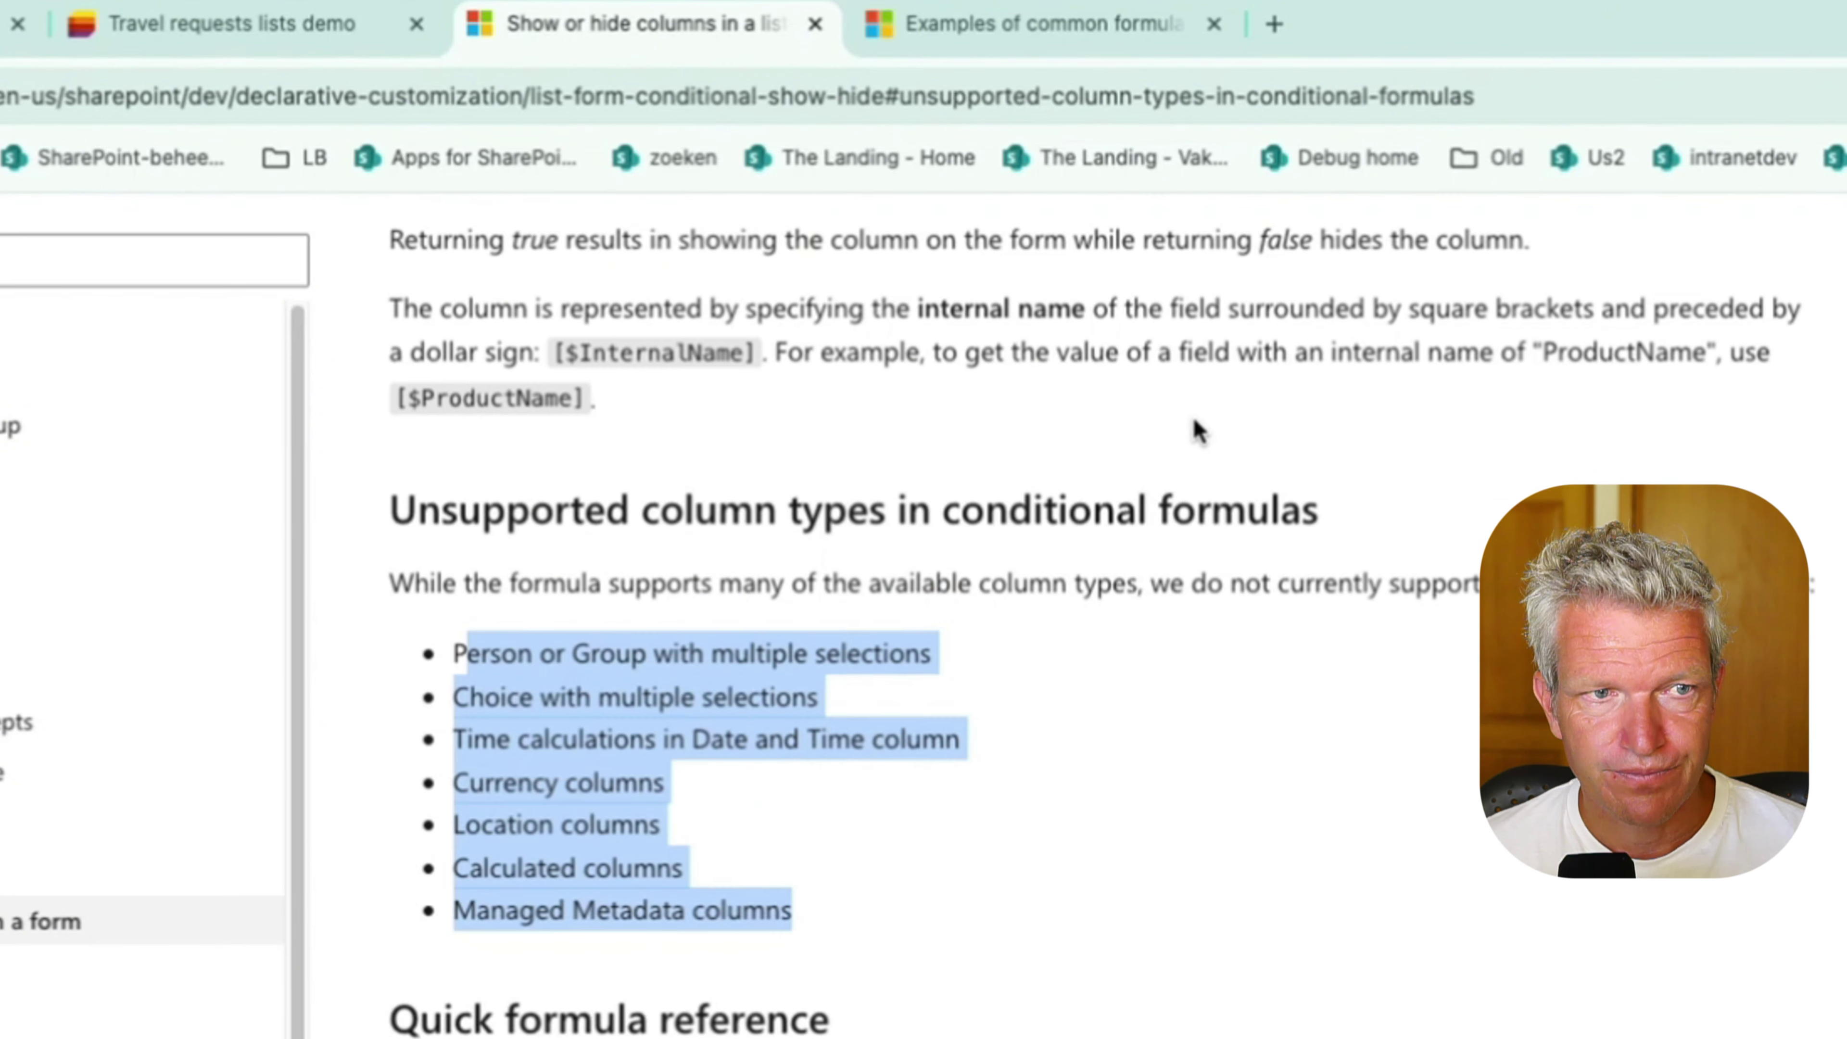
Expand Conditional formulas in the common formulas article and review the IF, AND, OR and ISERROR examples.
left_click(1040, 40)
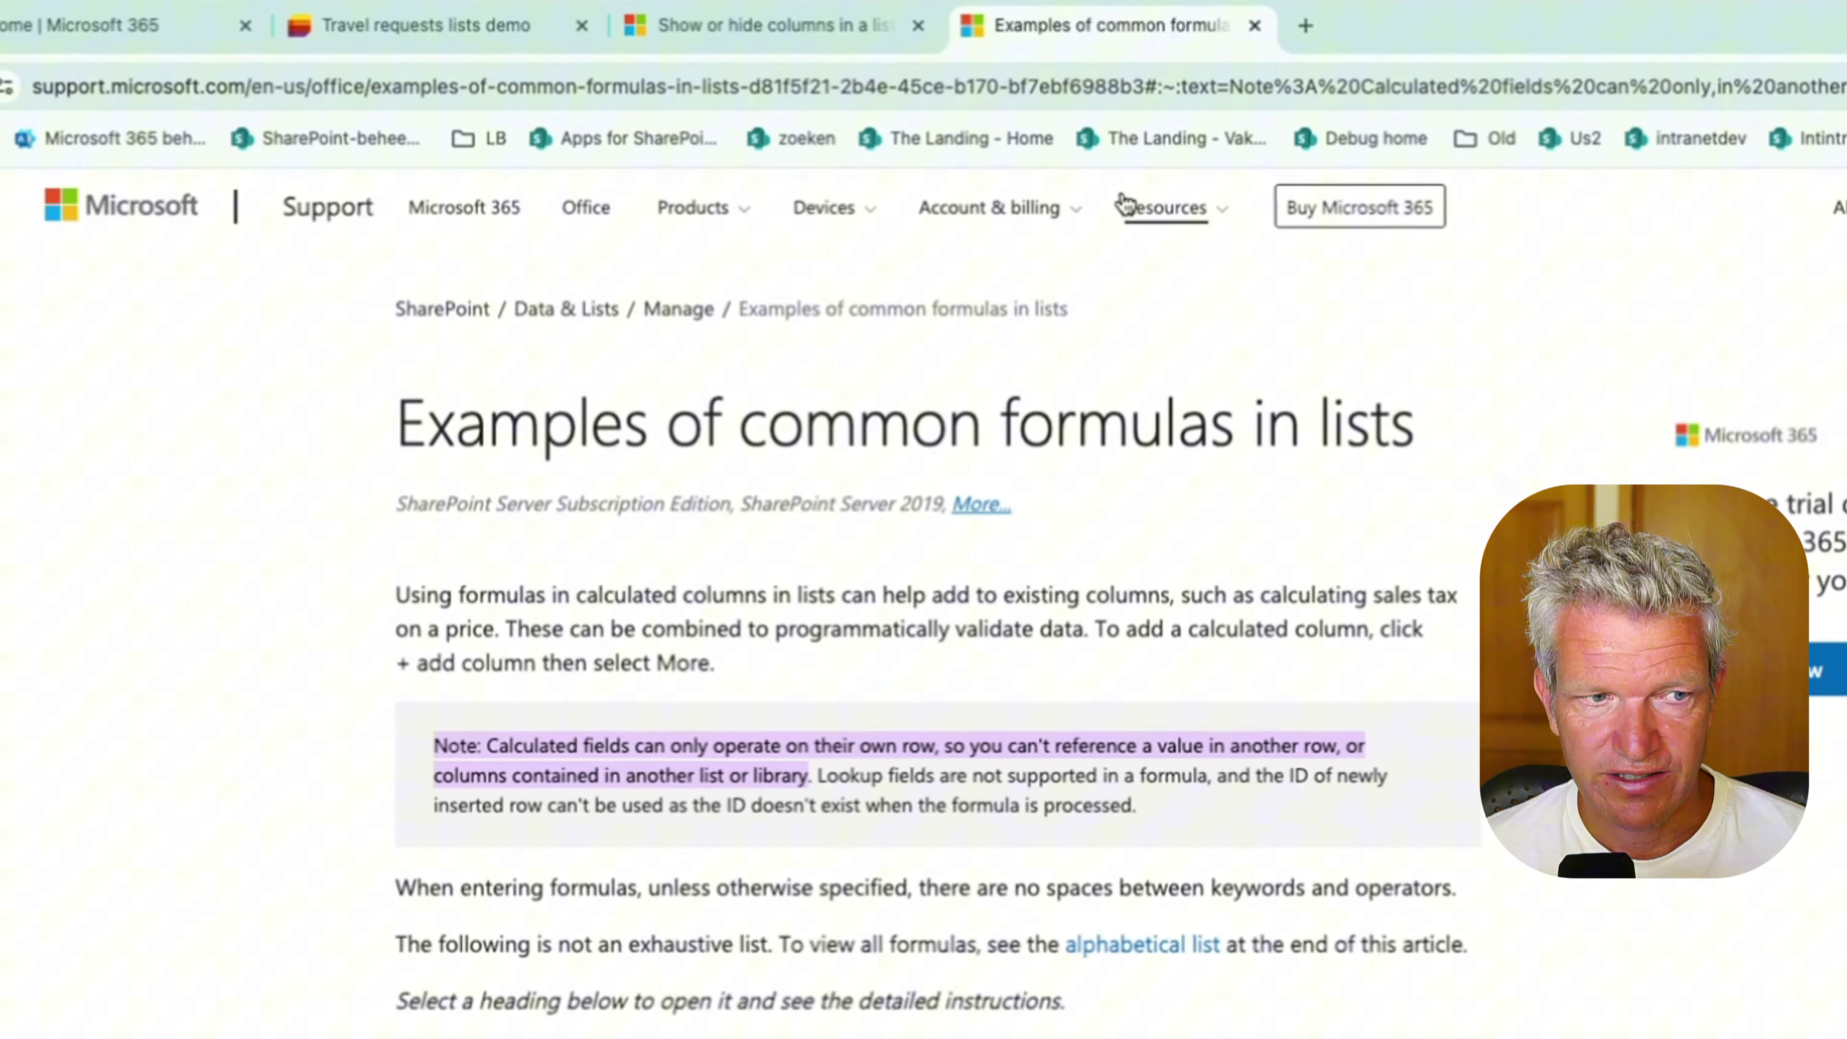
scroll(1132, 413, "down", 3)
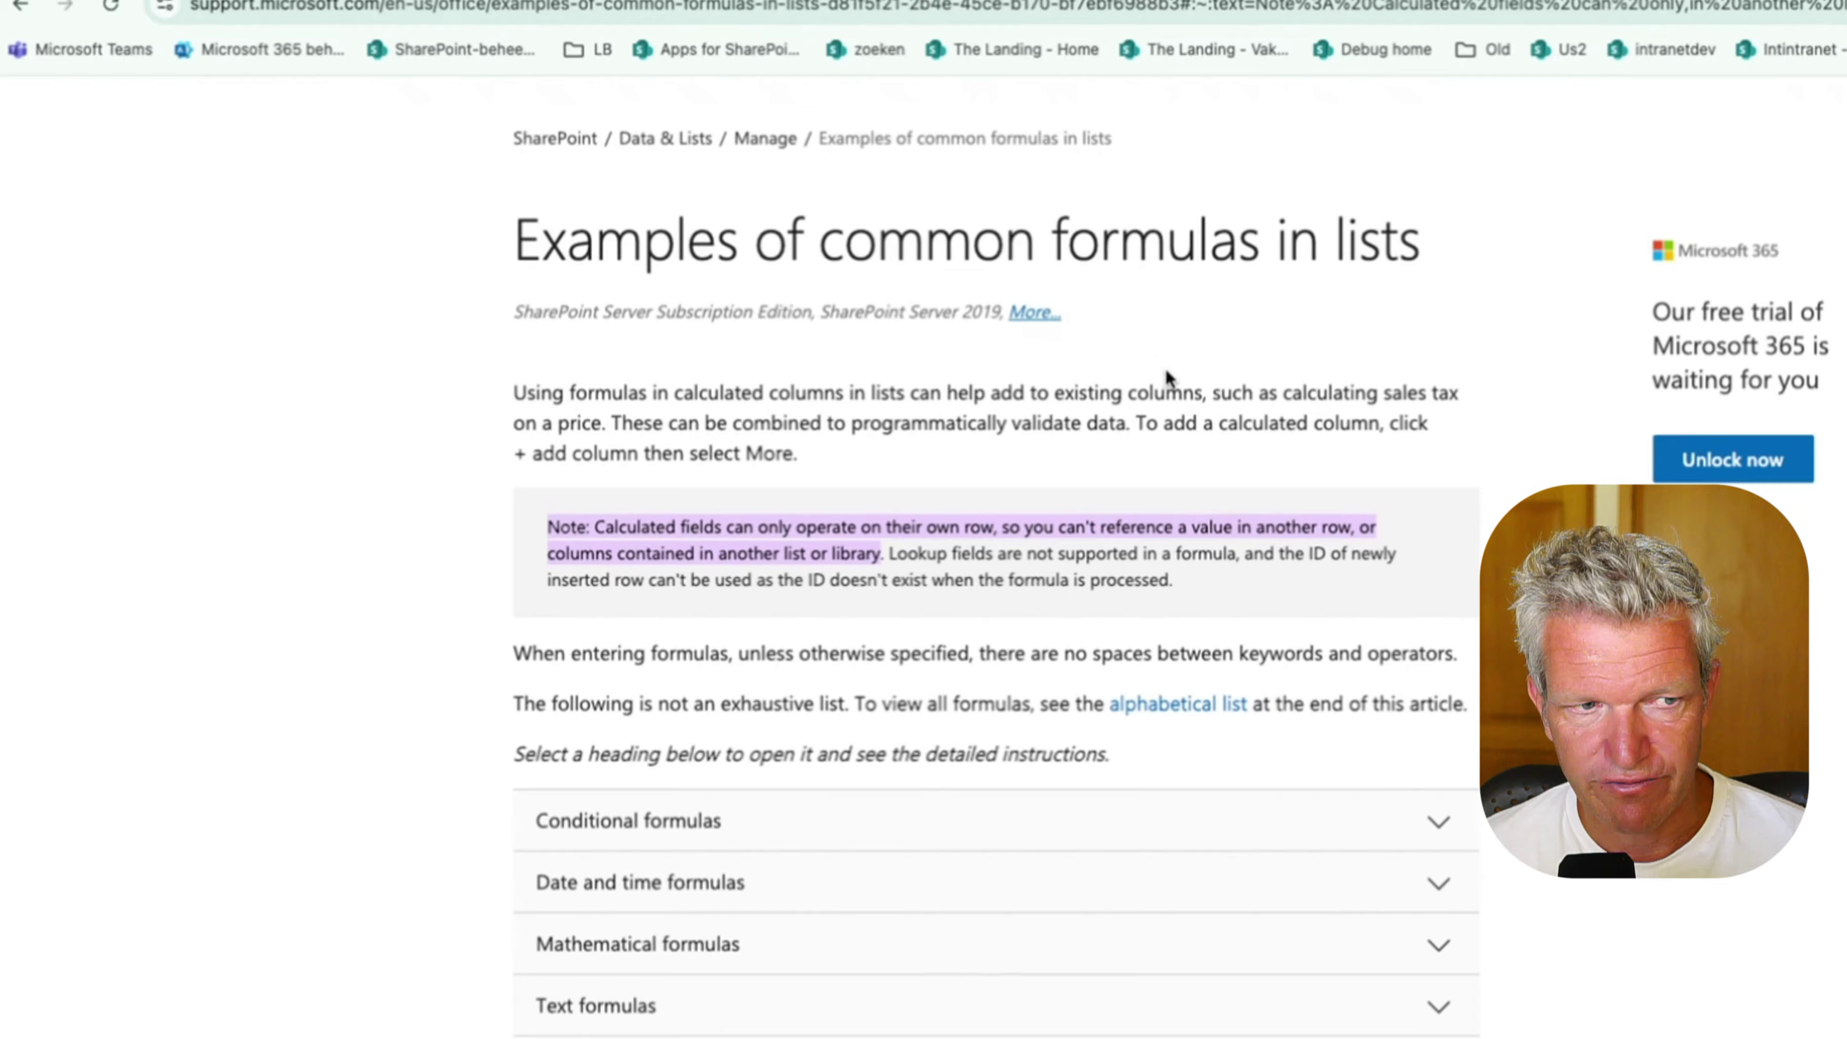
scroll(1168, 346, "down", 4)
left_click(1109, 455)
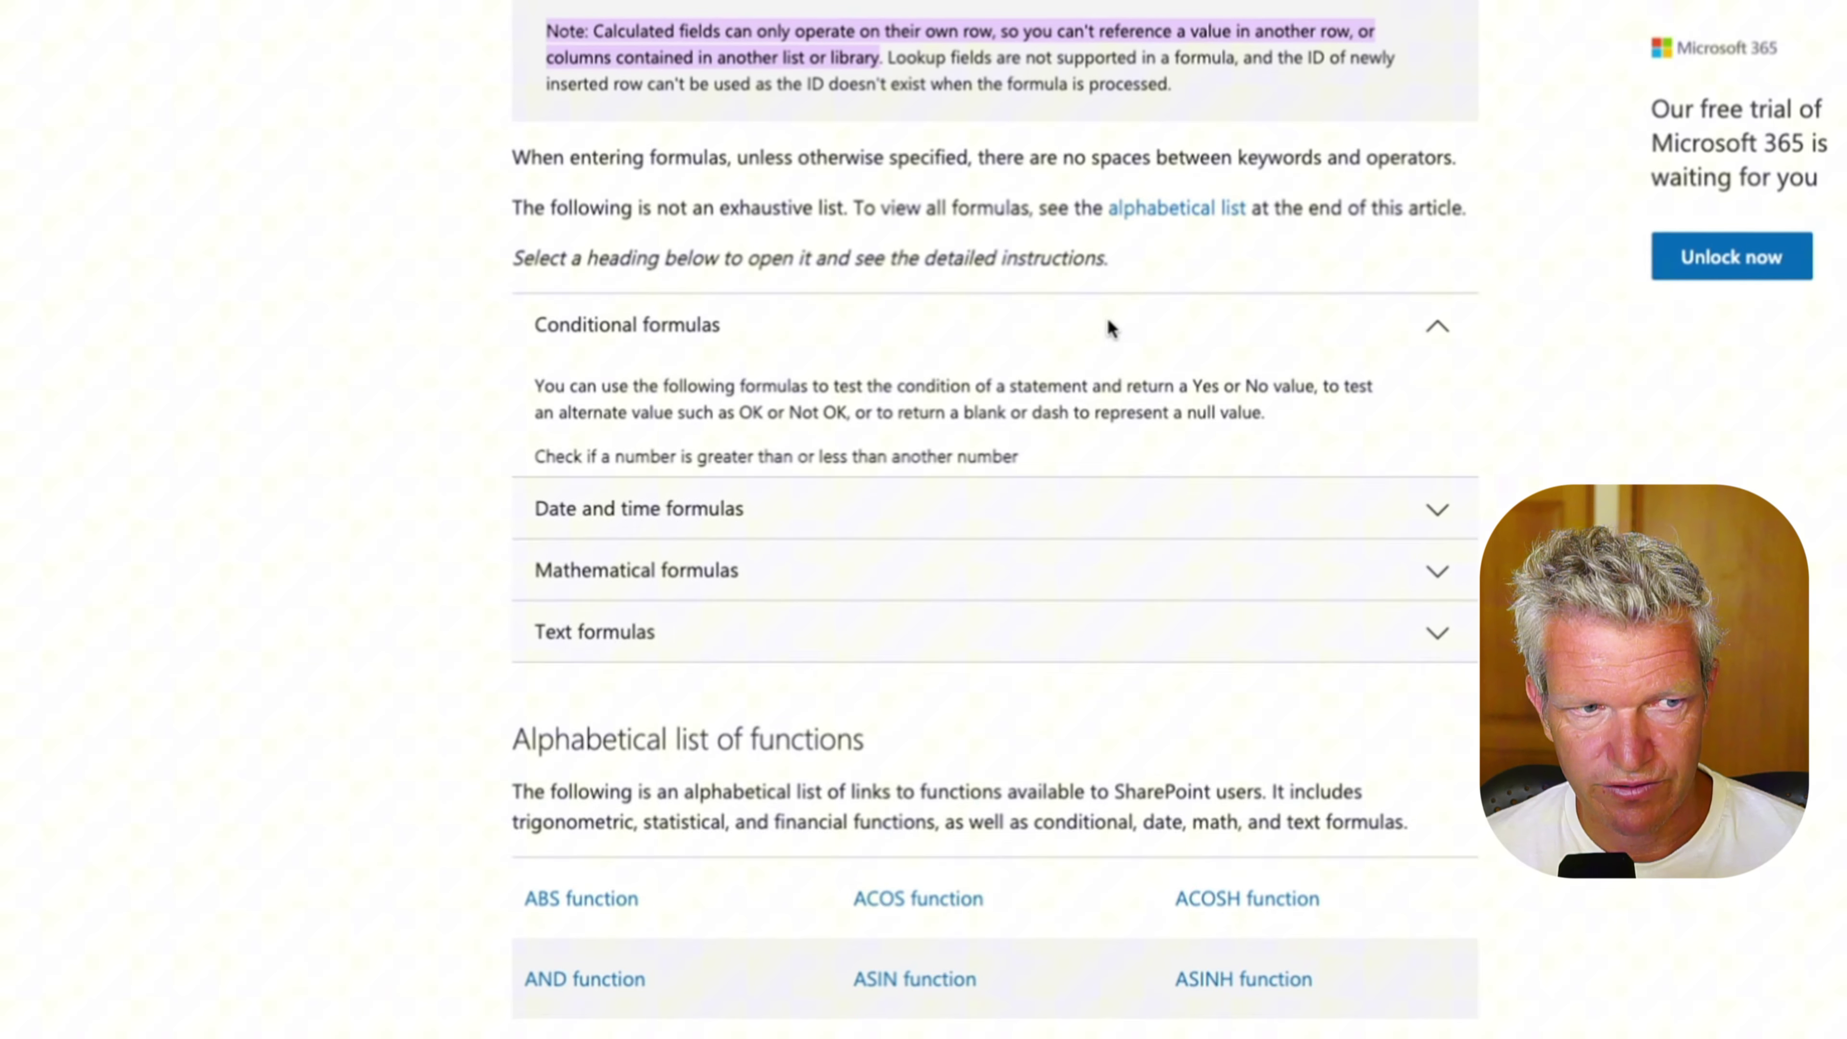
scroll(1432, 320, "down", 8)
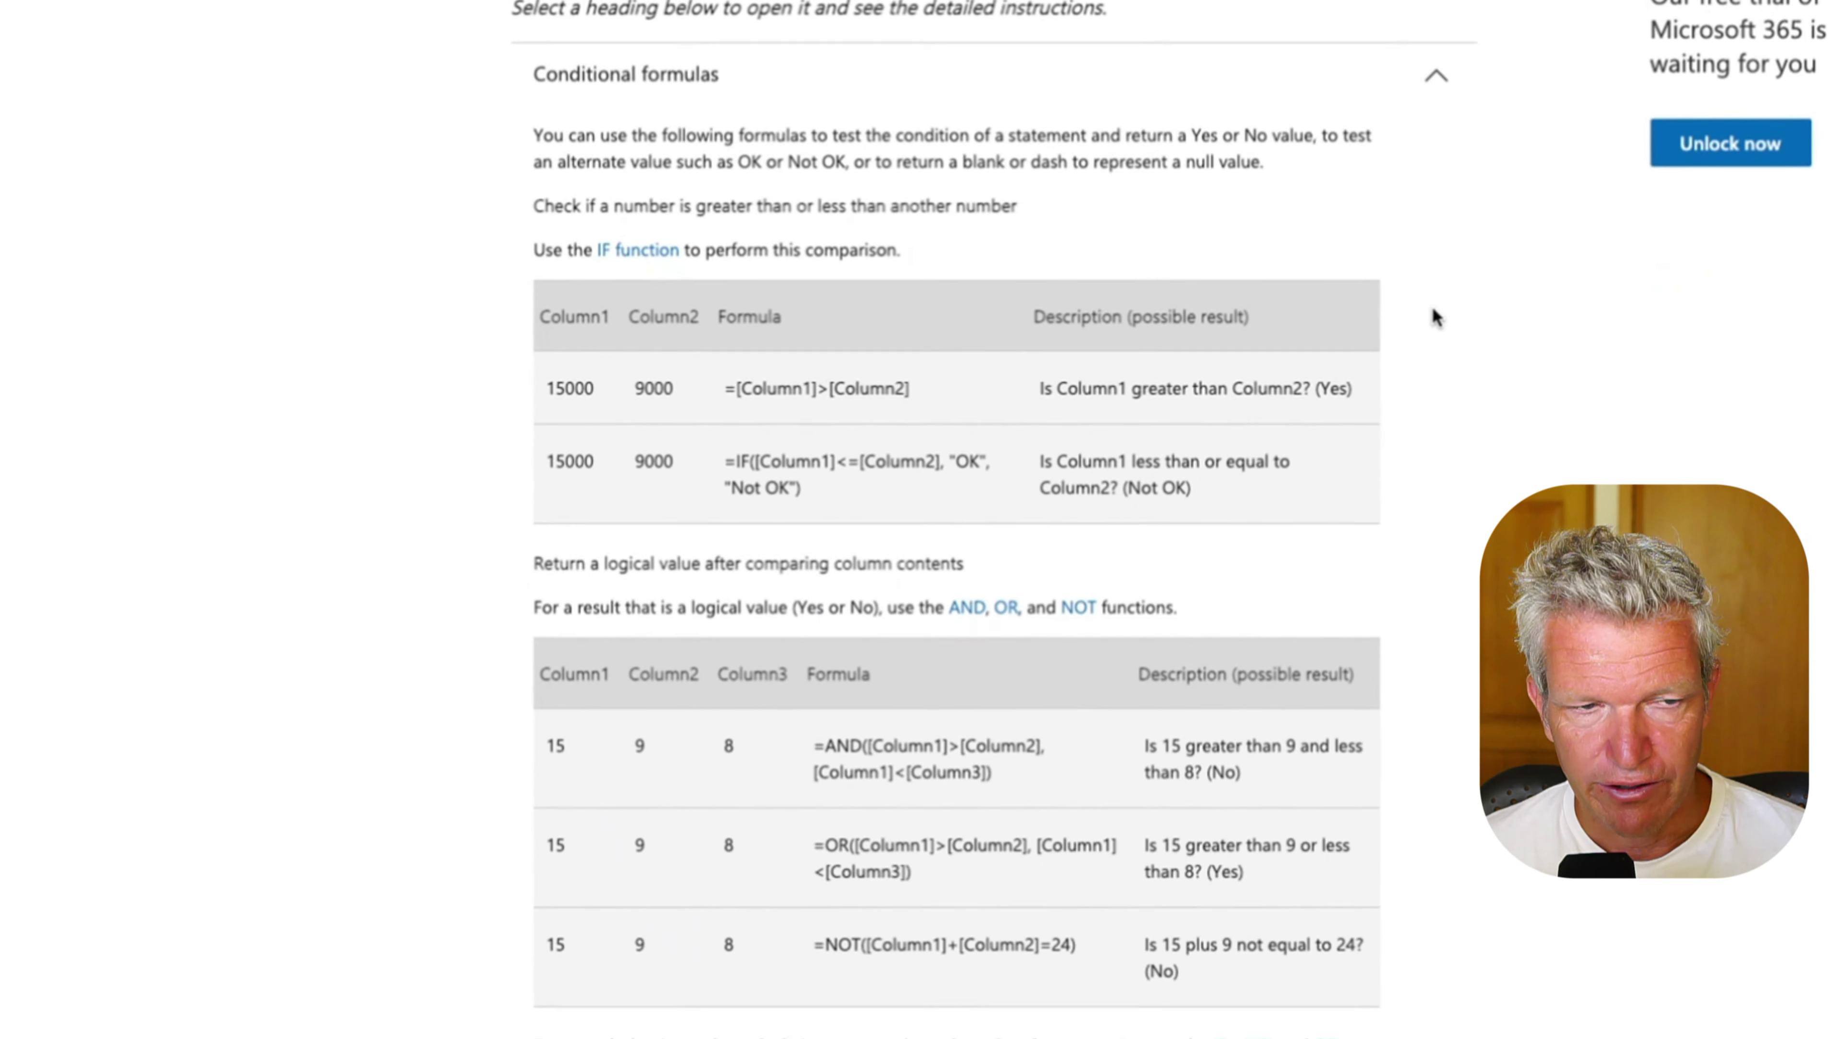
scroll(1430, 283, "down", 1)
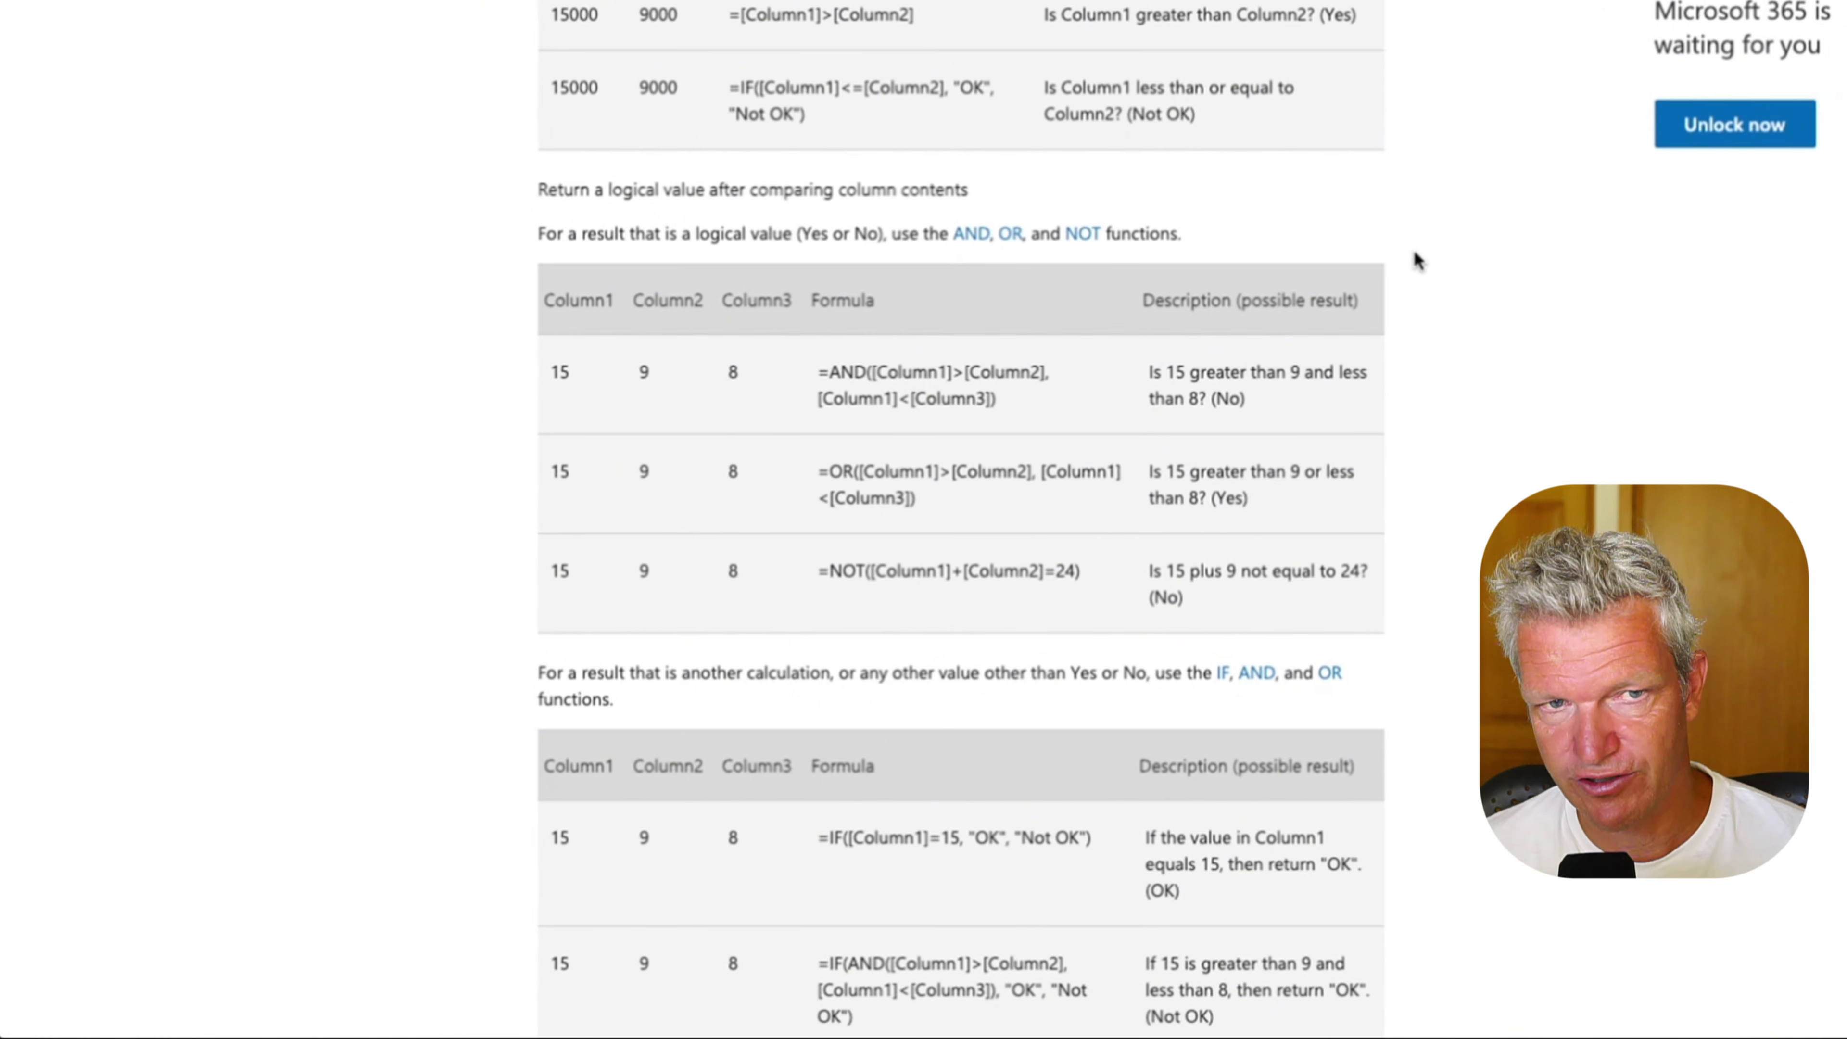
scroll(1415, 260, "down", 1)
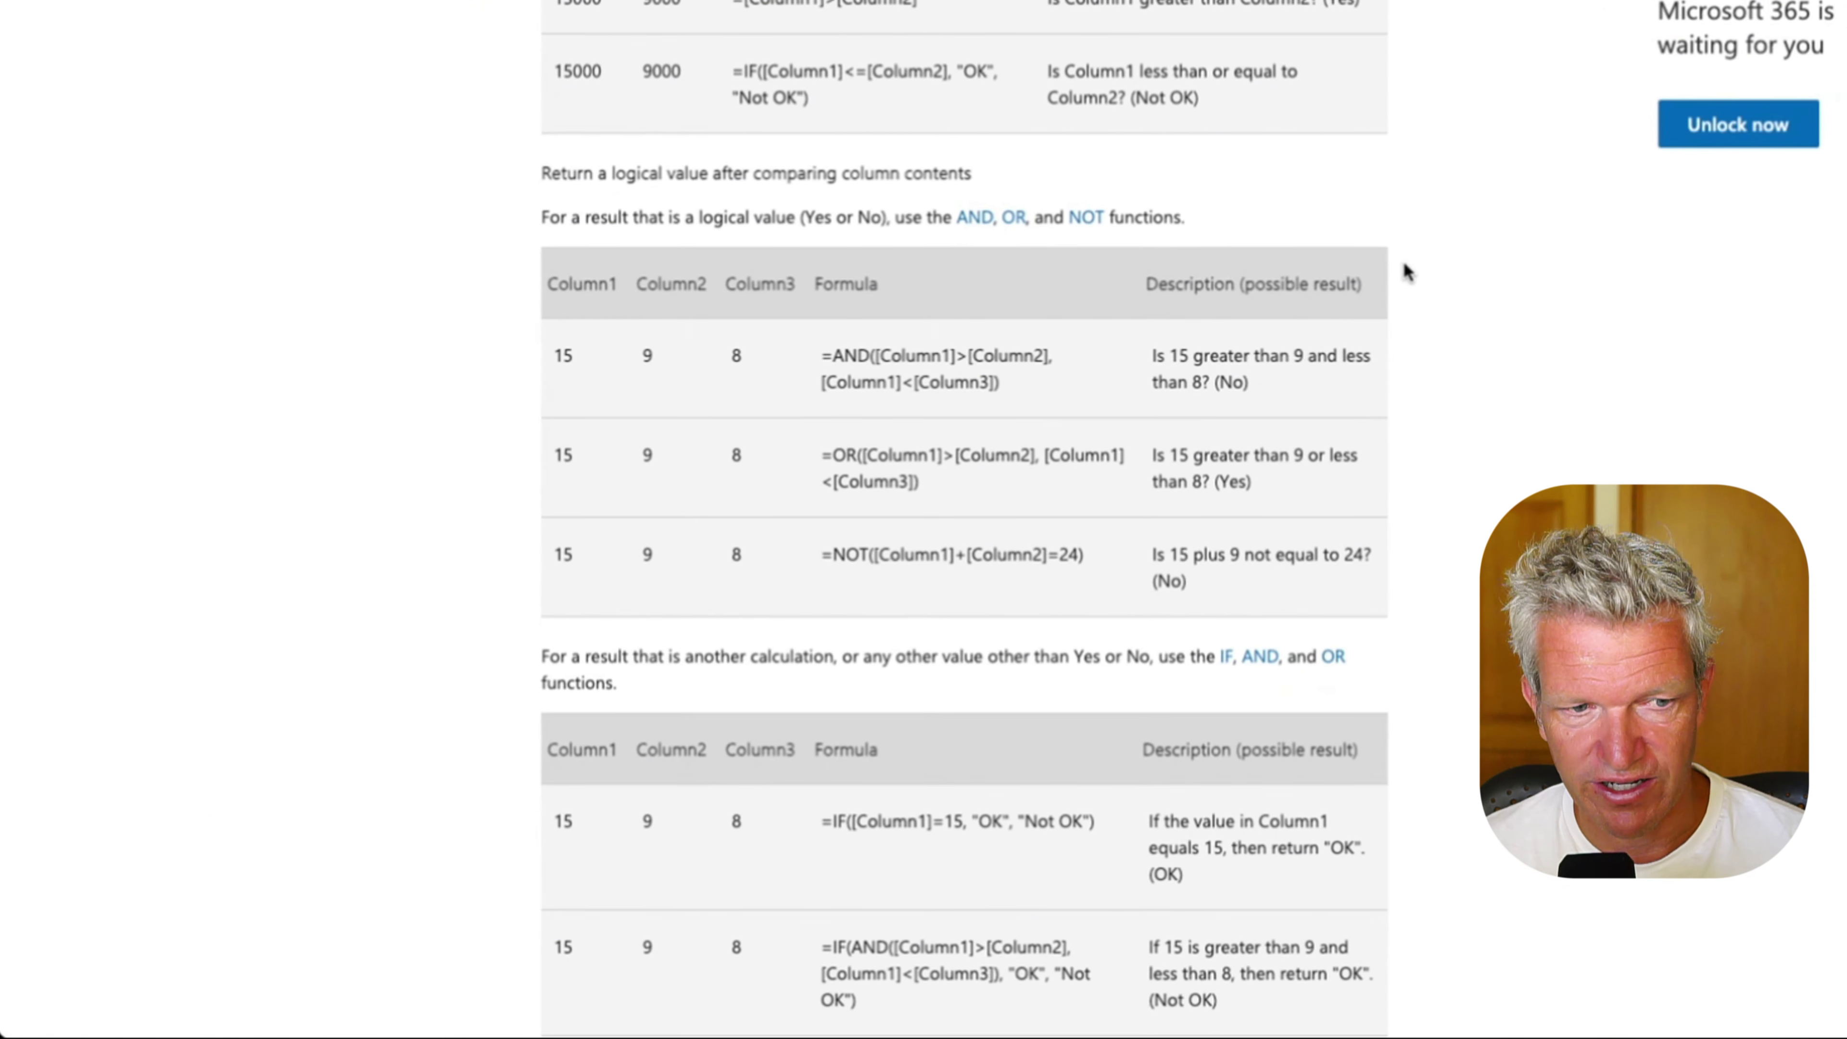
scroll(1405, 271, "down", 5)
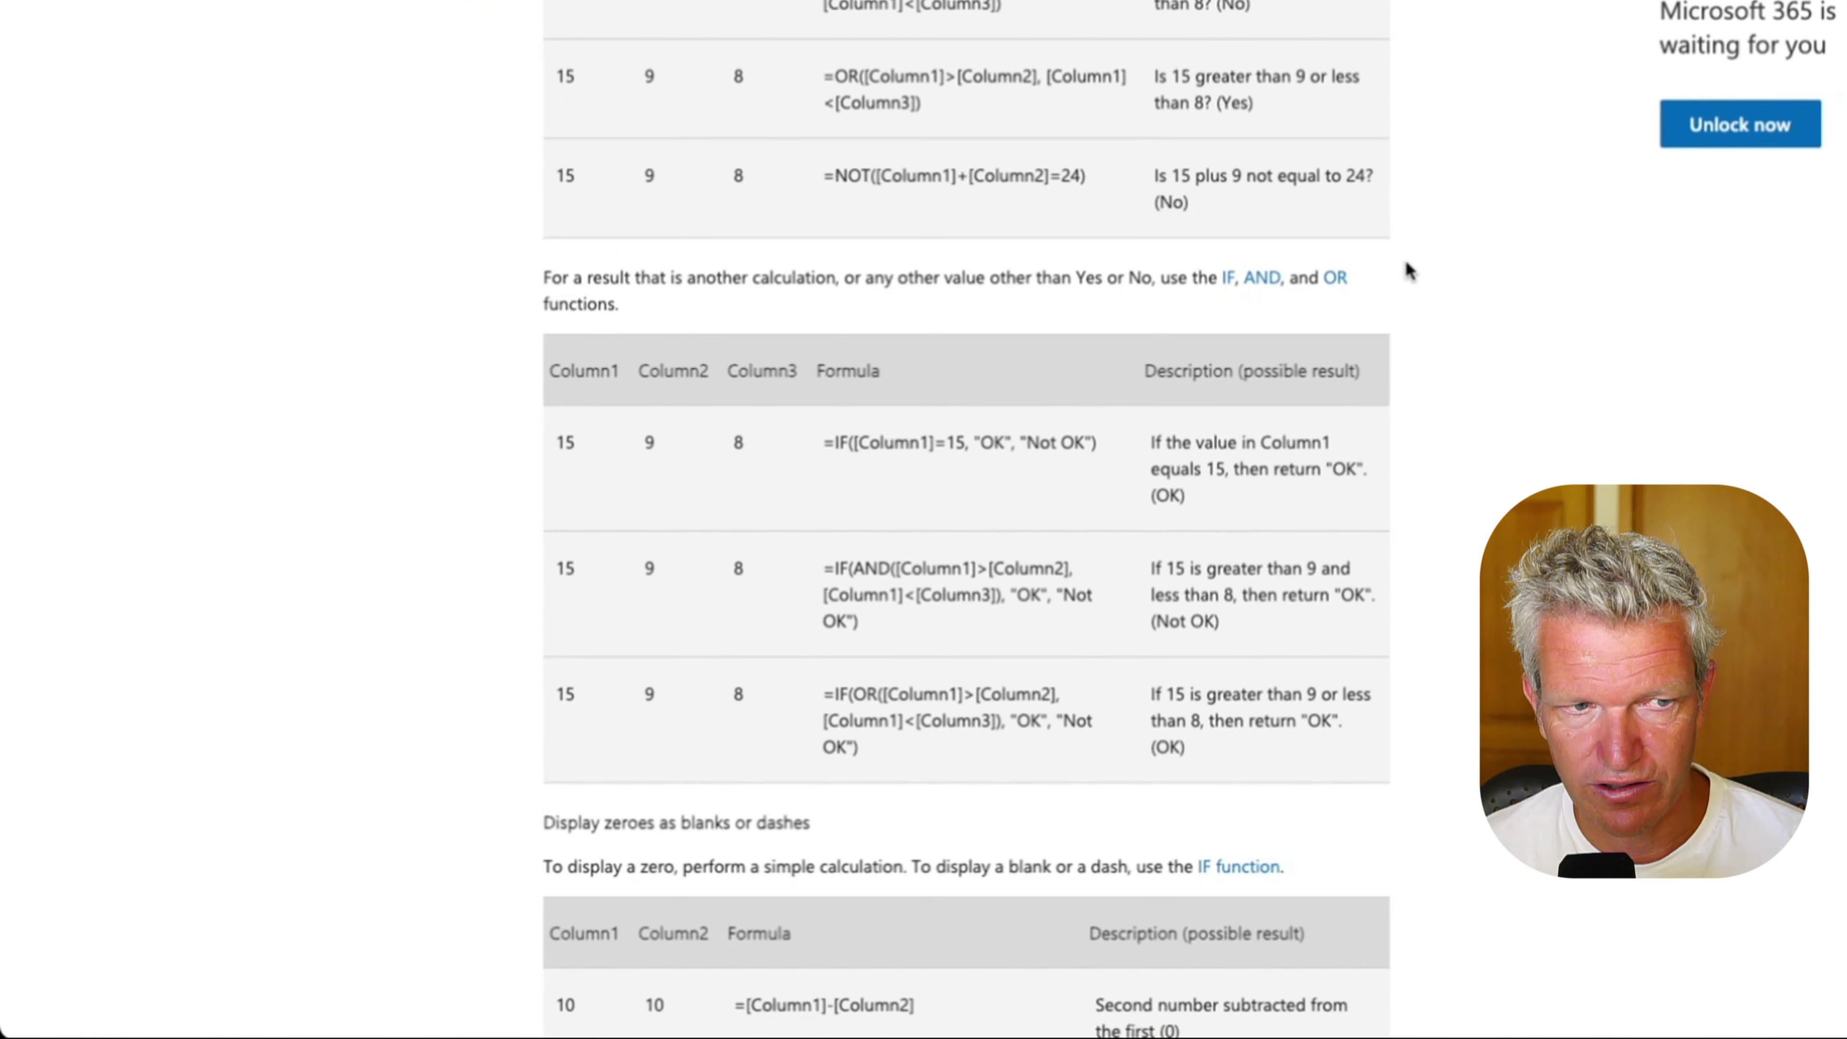
scroll(1407, 269, "down", 3)
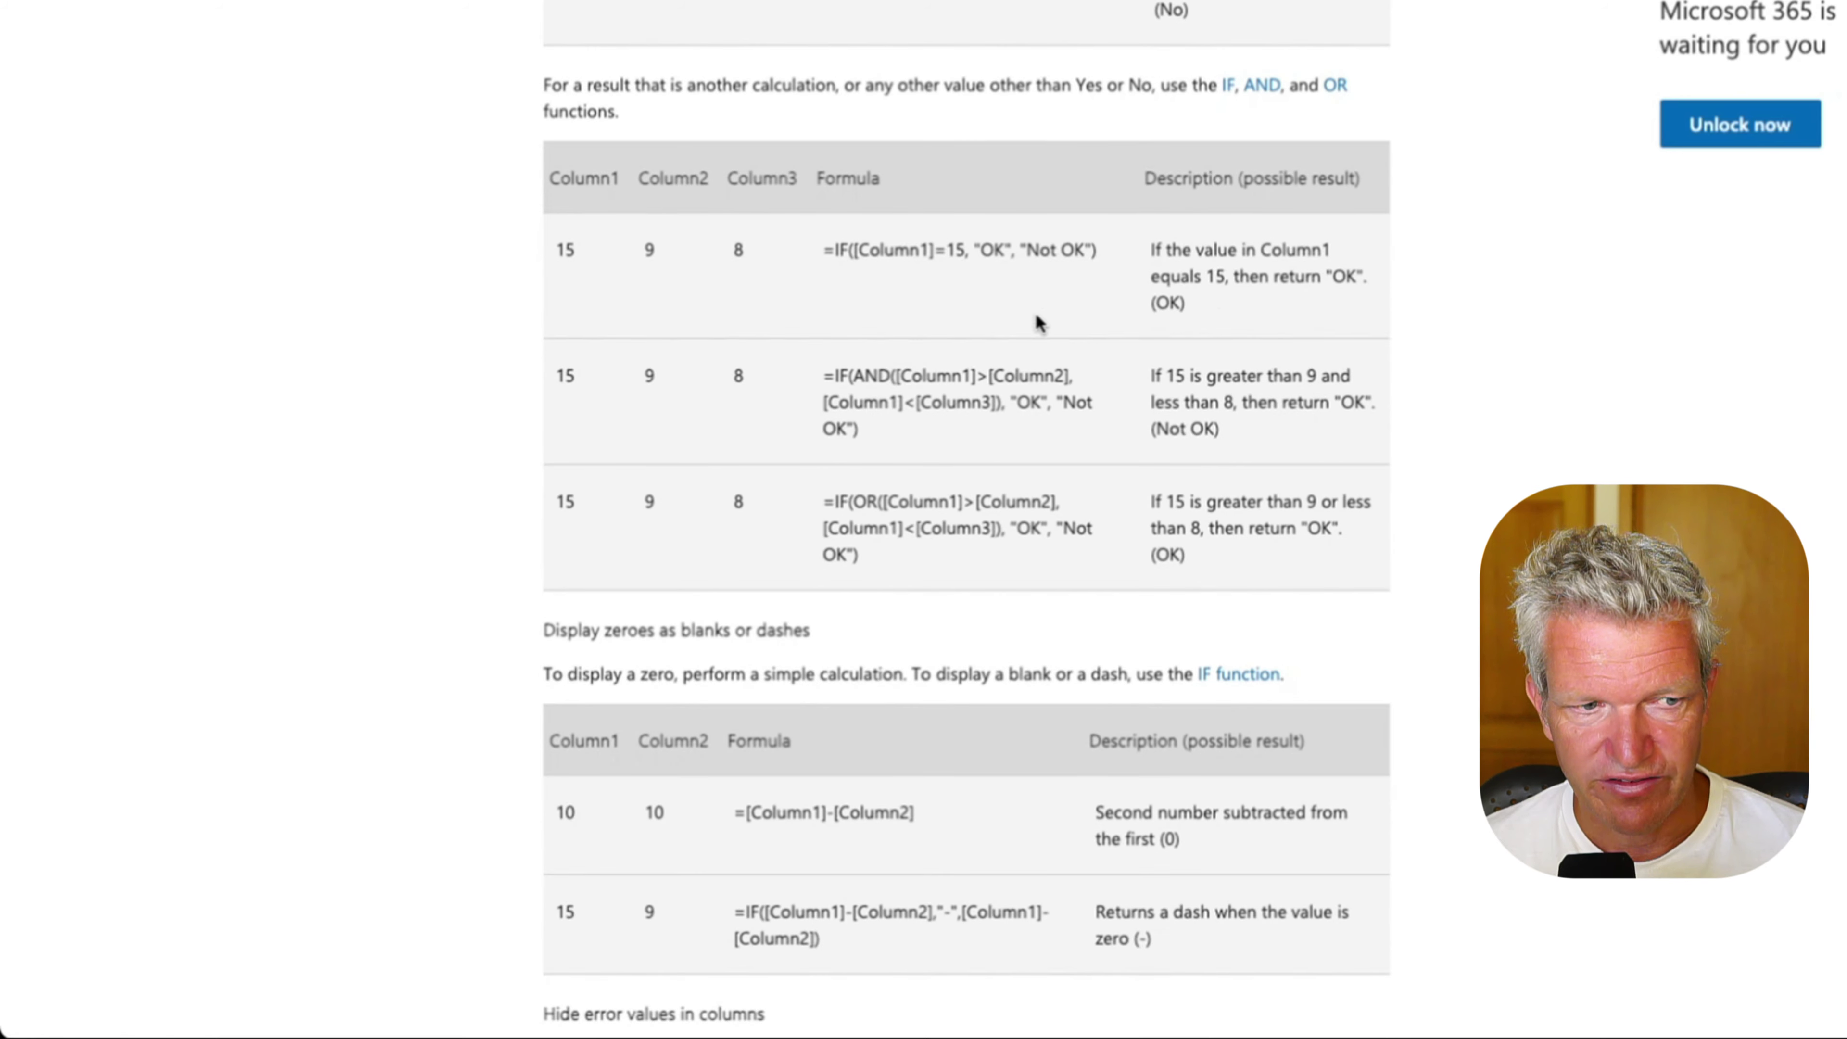
scroll(1166, 668, "down", 8)
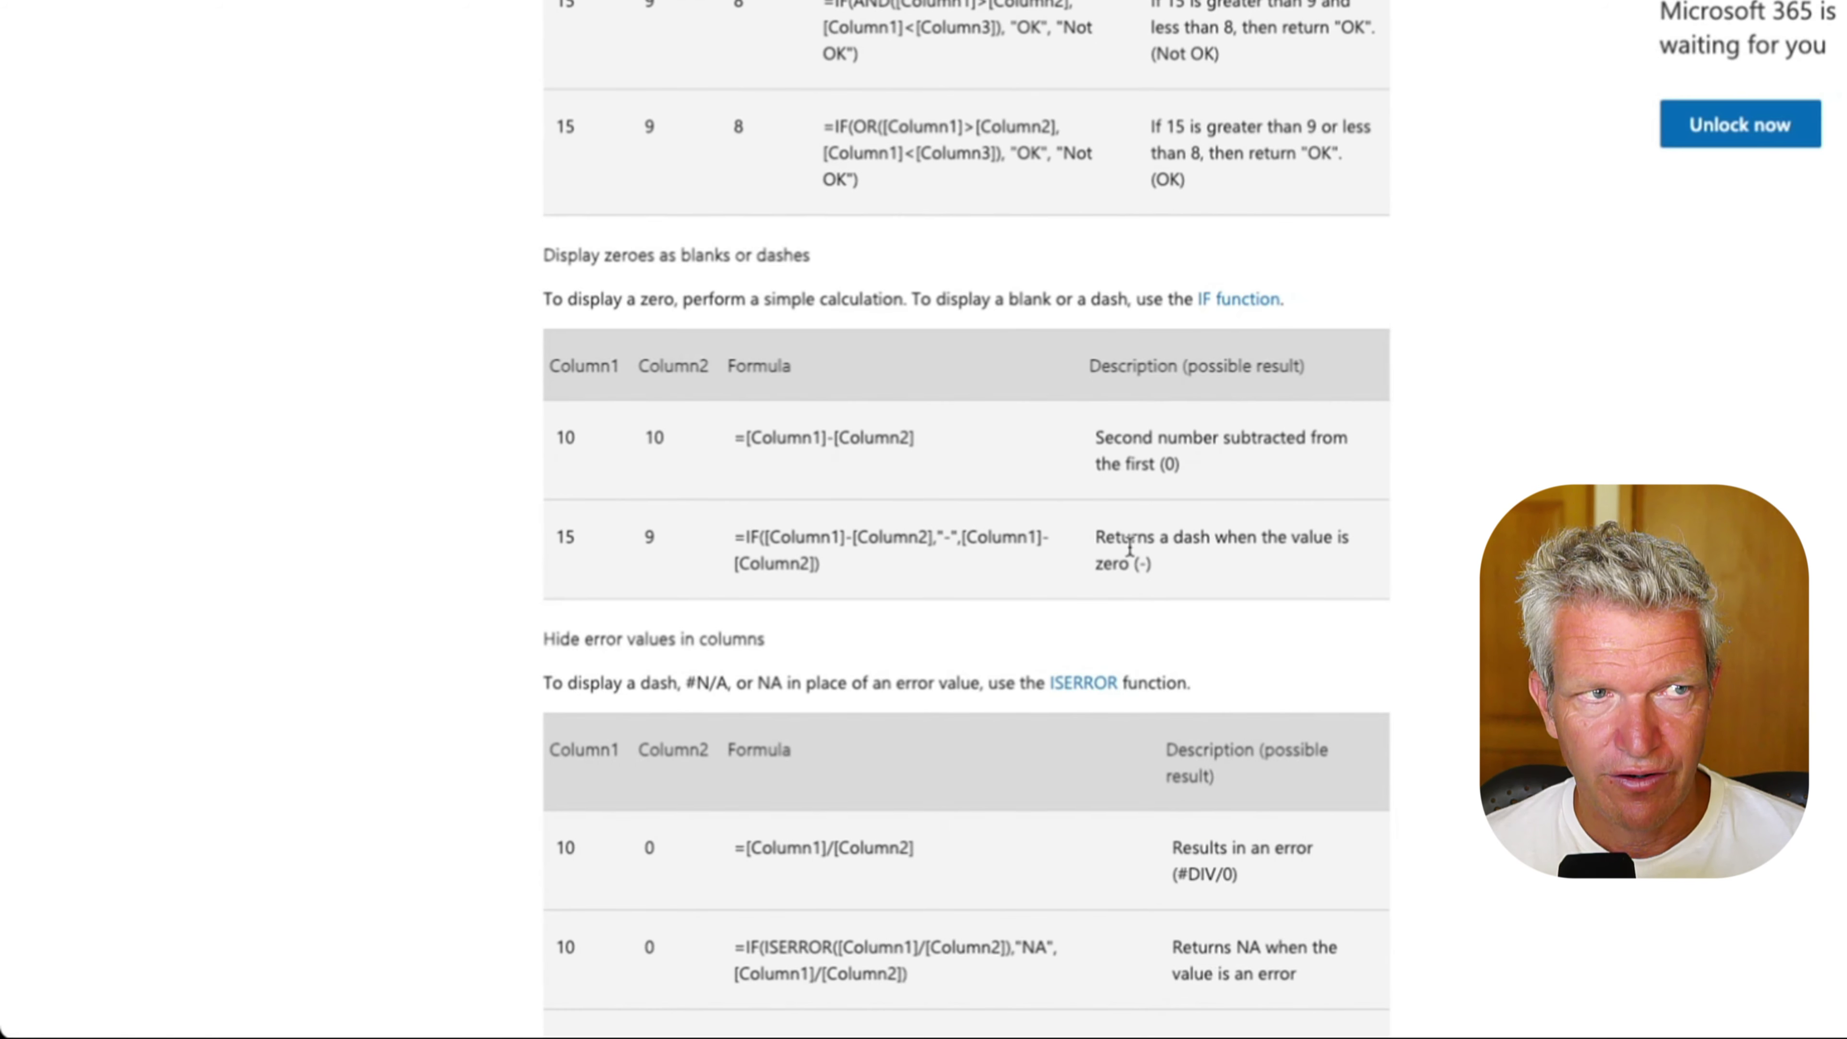